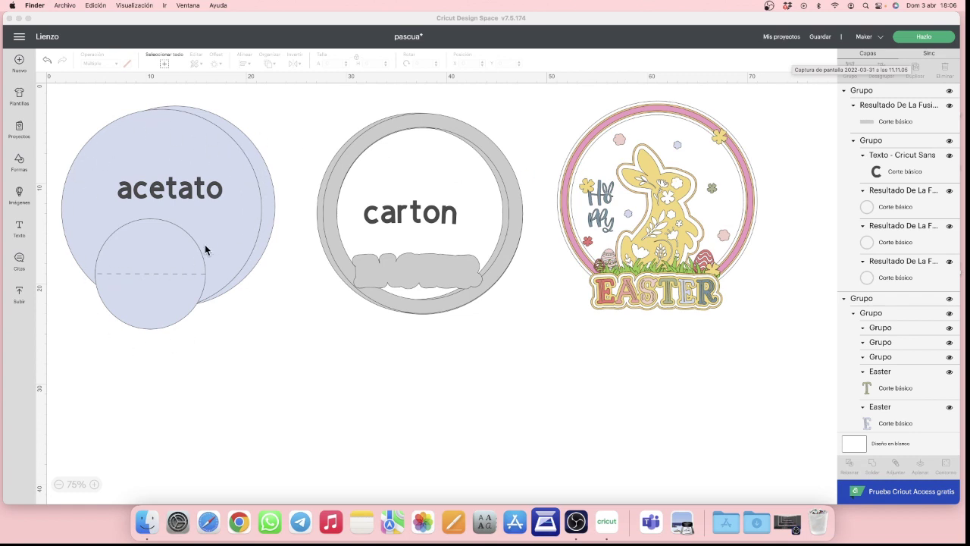
# Step: Move the carton group slightly down to about Y 3.88 and the Easter bunny group to about X 51.65, Y 1.98
pyautogui.click(397, 123)
pyautogui.click(394, 168)
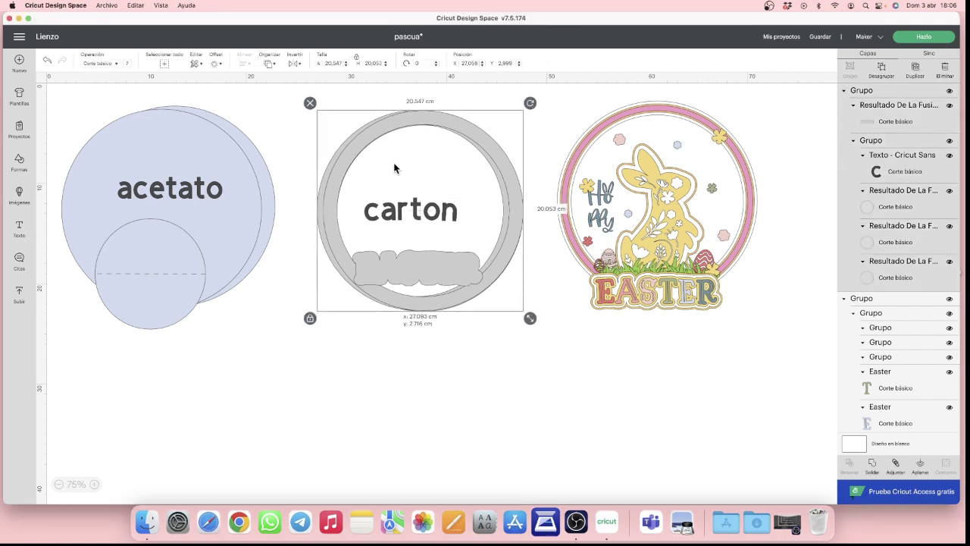
pyautogui.moveTo(394, 168); pyautogui.dragTo(402, 180)
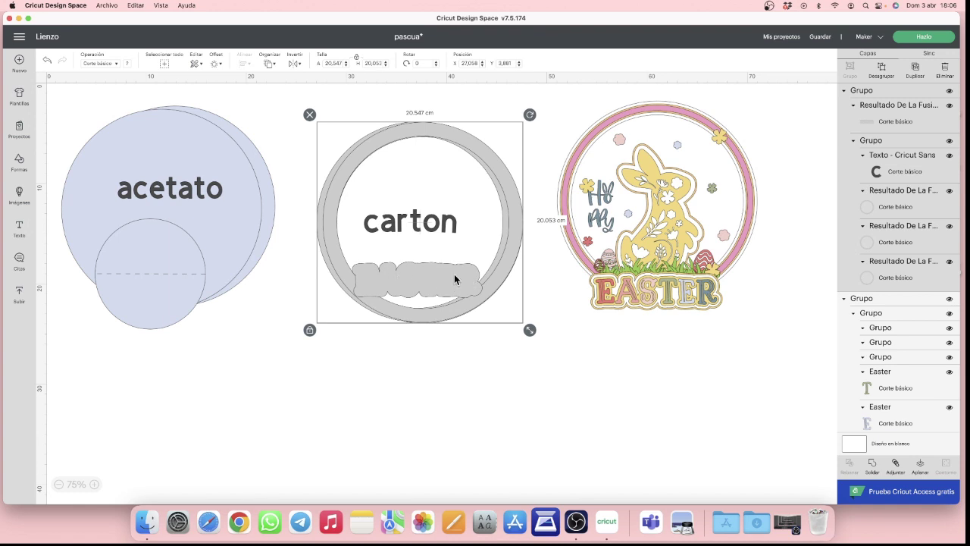
pyautogui.moveTo(596, 212)
pyautogui.mouseDown()
pyautogui.moveTo(619, 239)
pyautogui.moveTo(601, 218)
pyautogui.moveTo(614, 210)
pyautogui.moveTo(598, 218)
pyautogui.mouseUp()
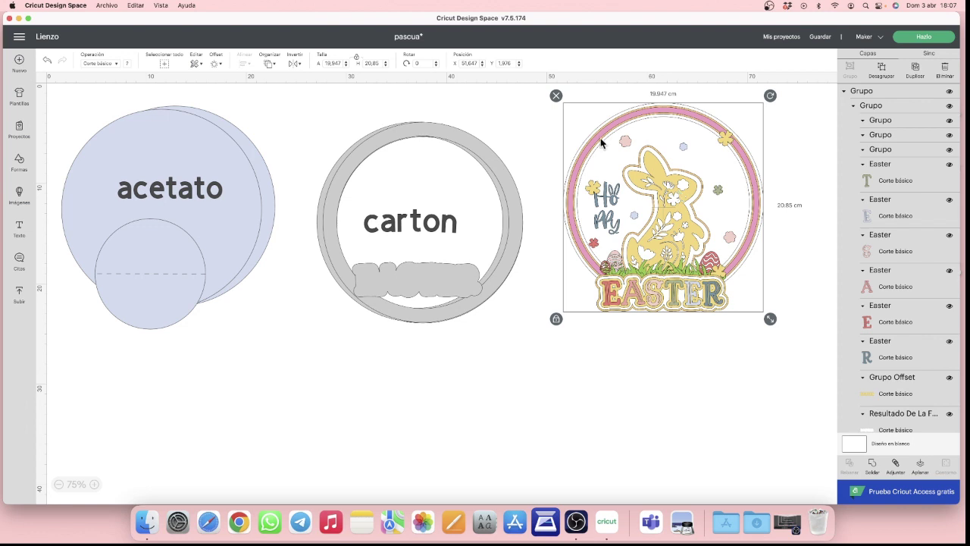
# Step: Search the Cricut image library for "easter"
pyautogui.click(21, 197)
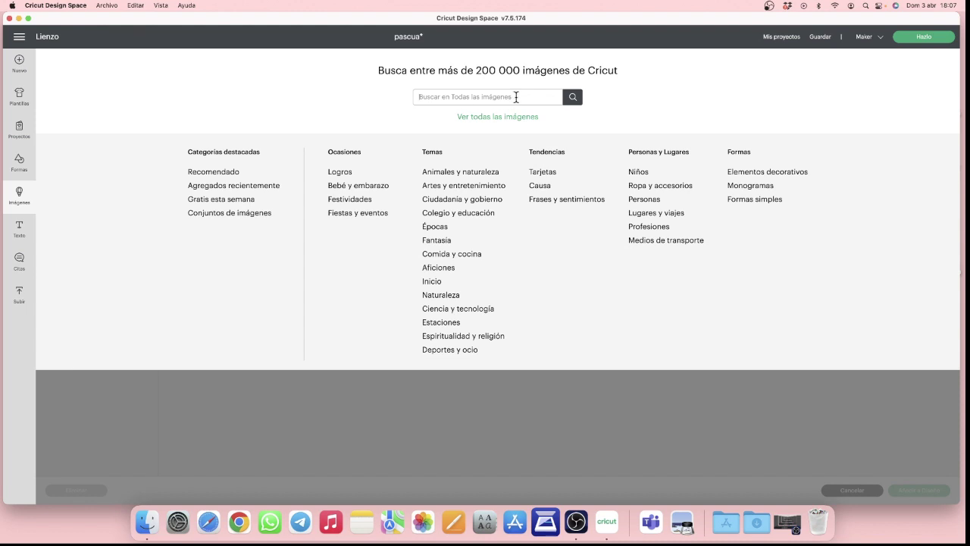
pyautogui.click(516, 97)
pyautogui.write('easter')
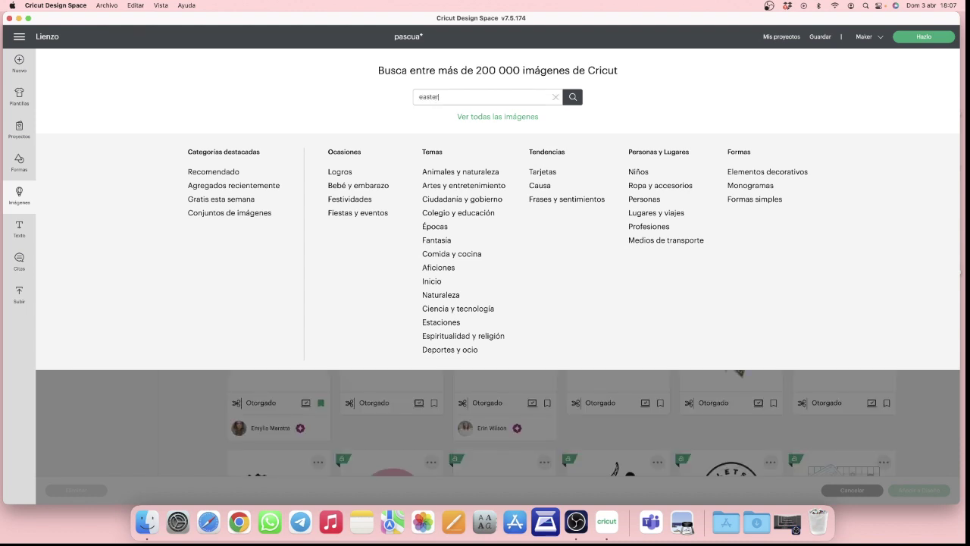
pyautogui.press('Return')
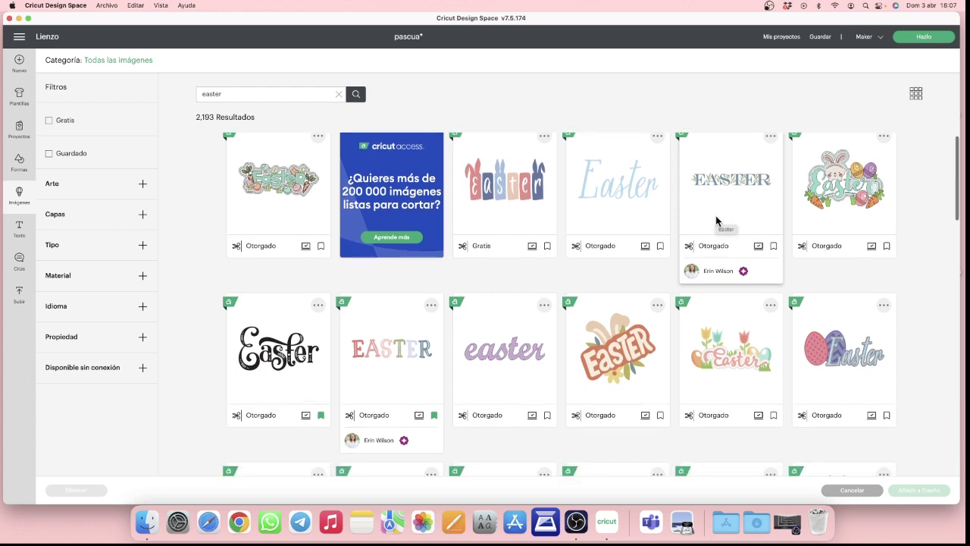
# Step: Examine the easter image results, comparing the different lettering designs and the egg images
pyautogui.scroll(-5, 716, 220)
pyautogui.scroll(-2, 716, 220)
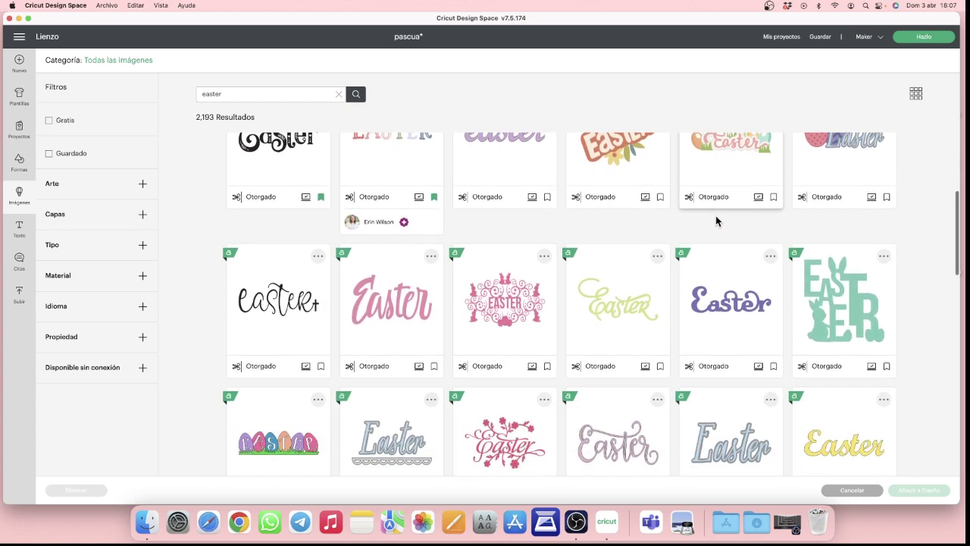
pyautogui.scroll(4, 716, 221)
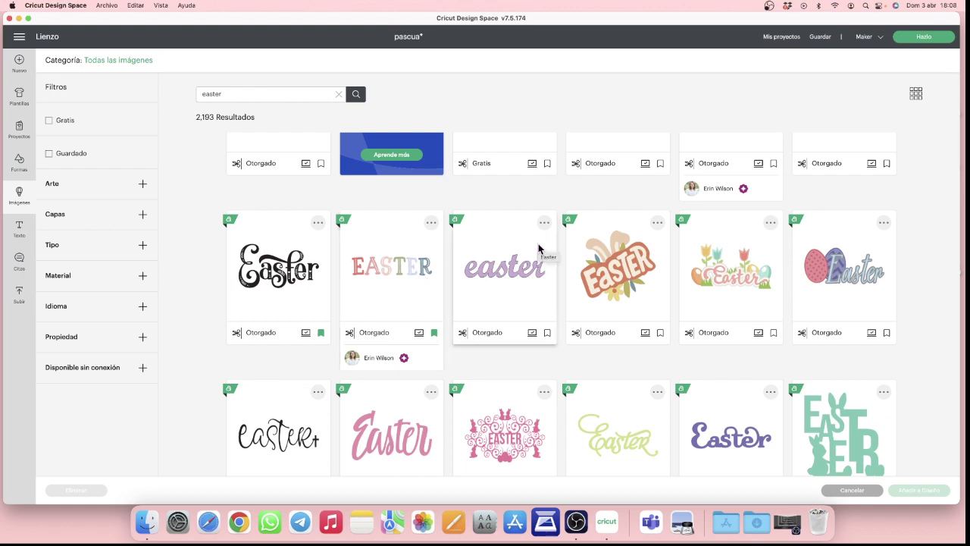
pyautogui.scroll(-3, 478, 269)
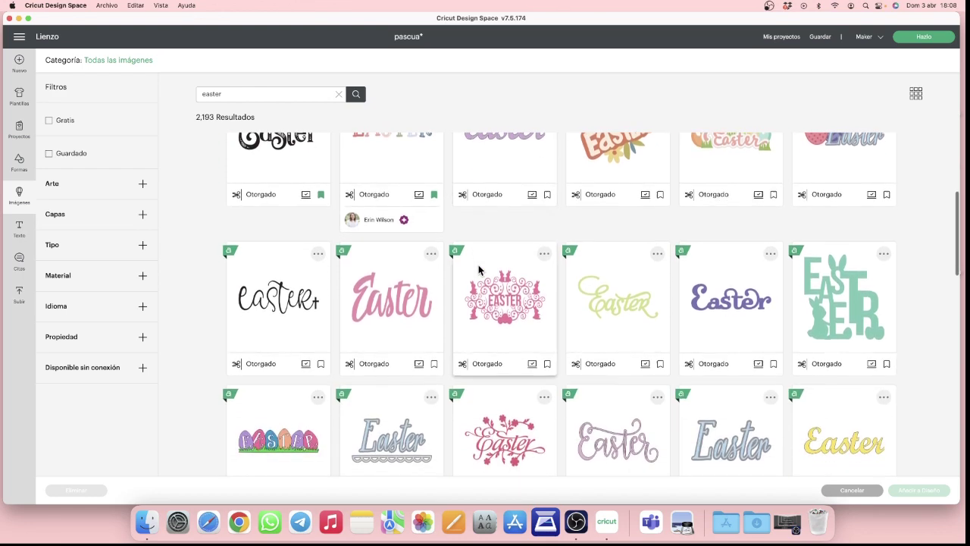
pyautogui.scroll(4, 479, 269)
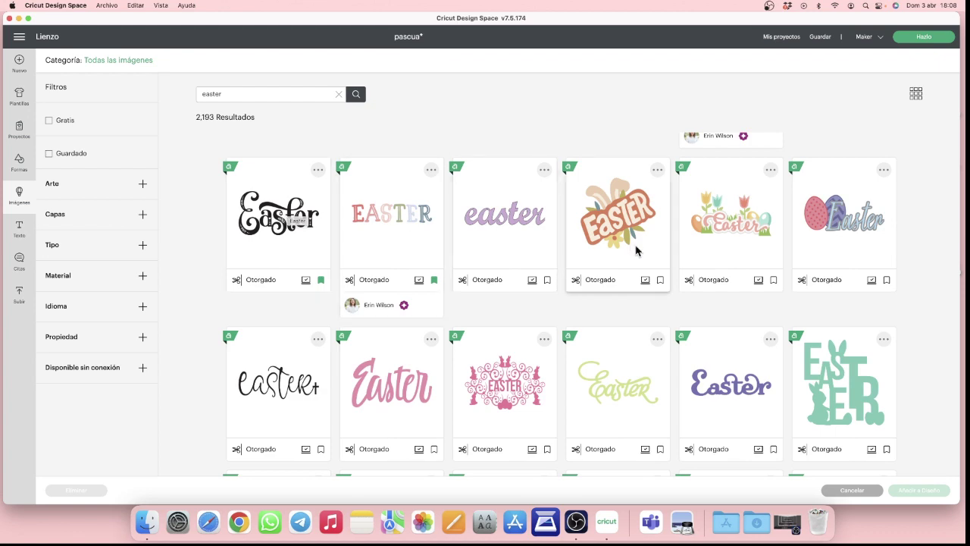
pyautogui.scroll(-3, 637, 252)
pyautogui.scroll(-2, 637, 251)
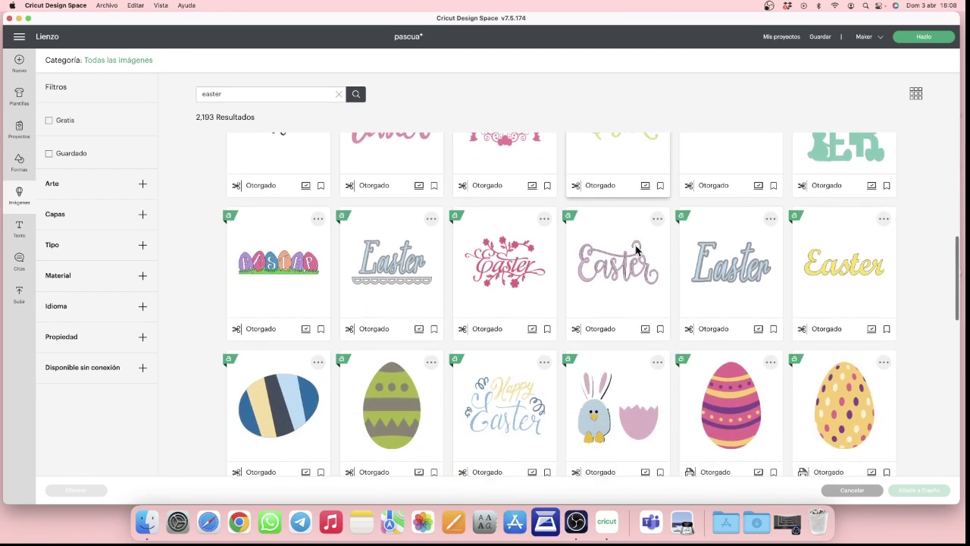
pyautogui.scroll(4, 636, 251)
pyautogui.scroll(5, 636, 252)
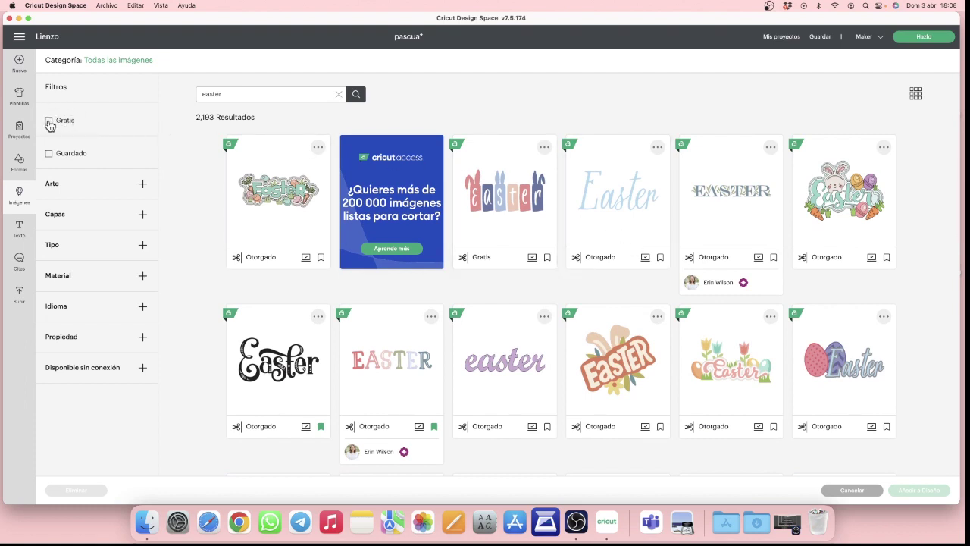
# Step: Limit the easter results to free images and look through the eggs, bunnies and phrases offered
pyautogui.click(50, 121)
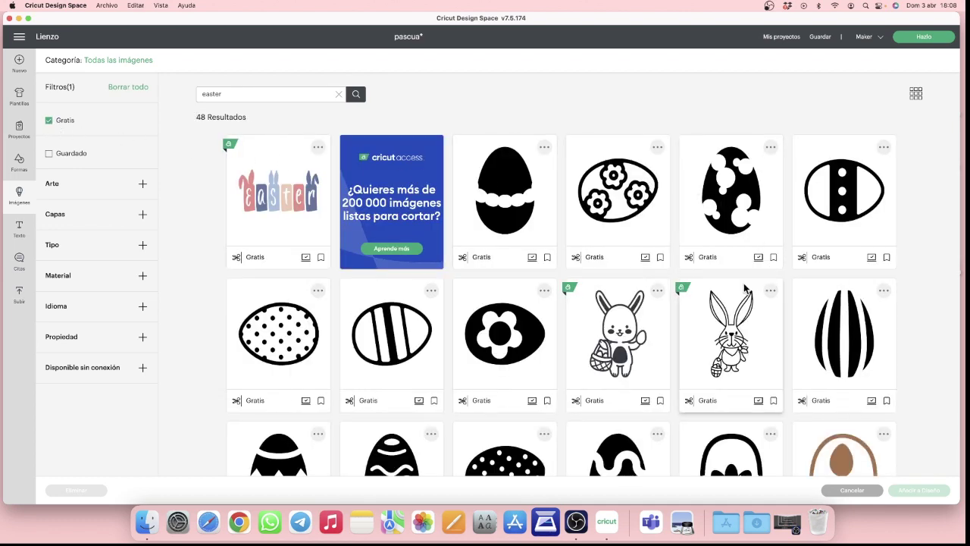
pyautogui.scroll(-5, 363, 322)
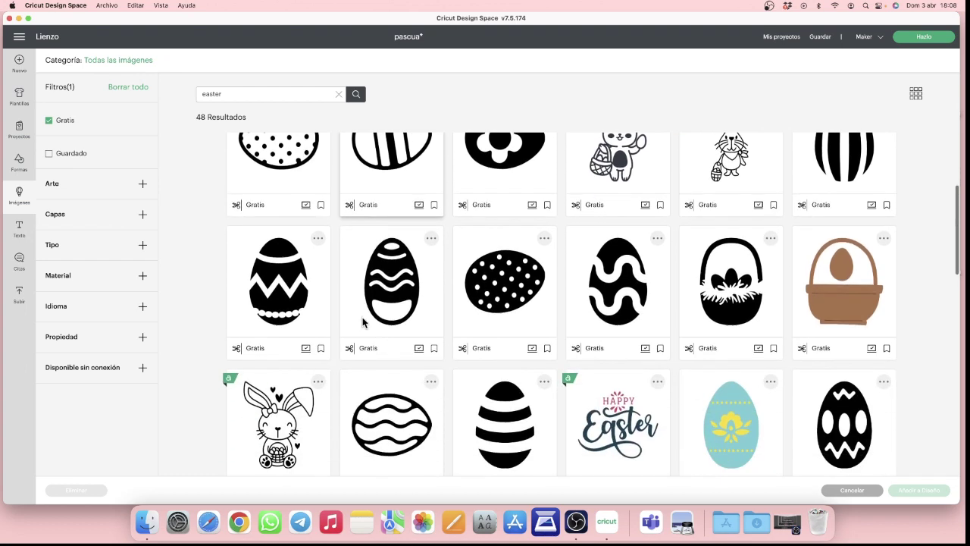
pyautogui.scroll(-7, 363, 322)
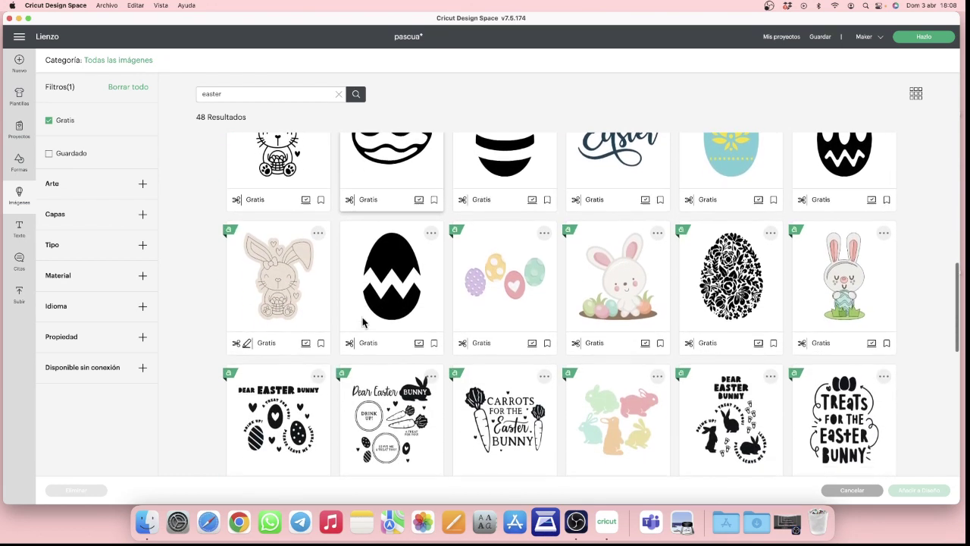
pyautogui.scroll(-3, 363, 322)
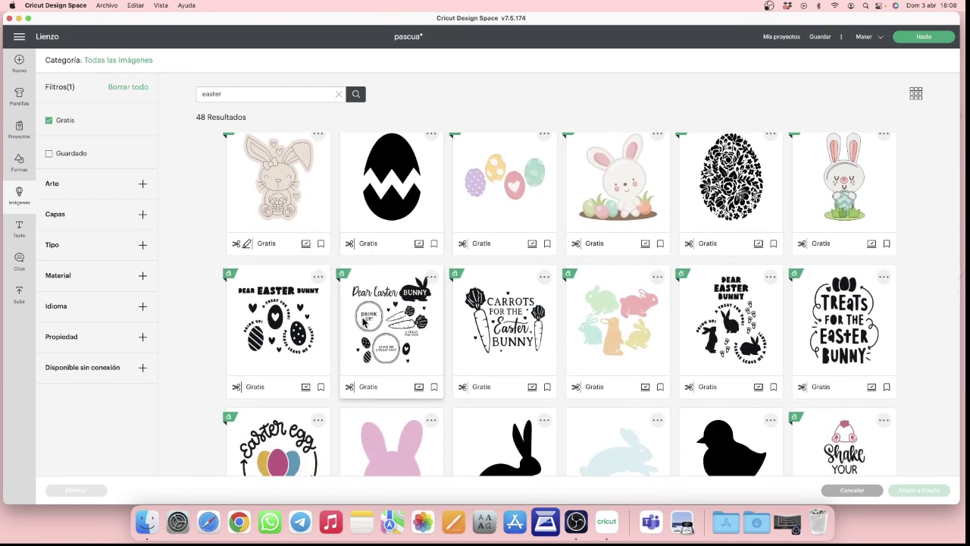
pyautogui.scroll(10, 363, 322)
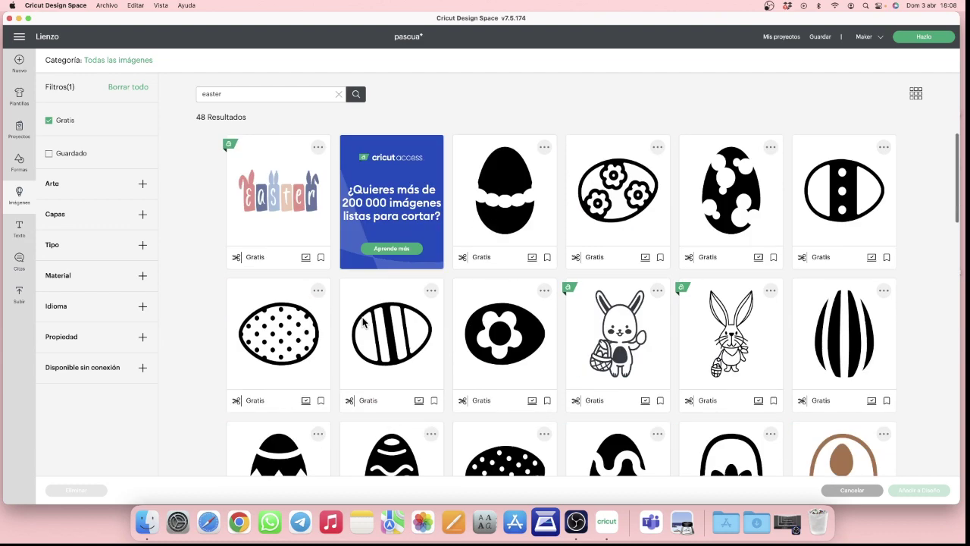
# Step: Remove the free-images filter and look through the full set of easter lettering and egg designs without adding any to the canvas
pyautogui.click(49, 122)
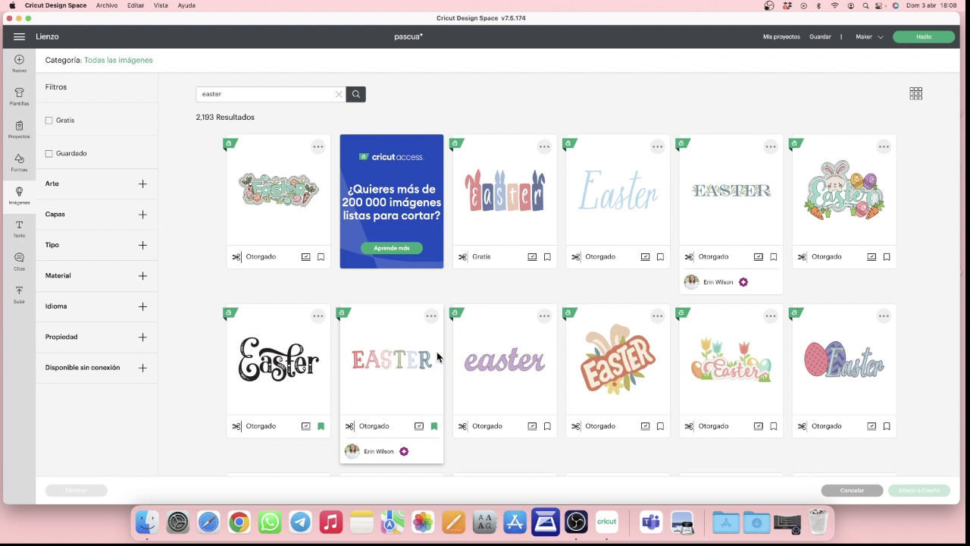
pyautogui.scroll(-1, 346, 428)
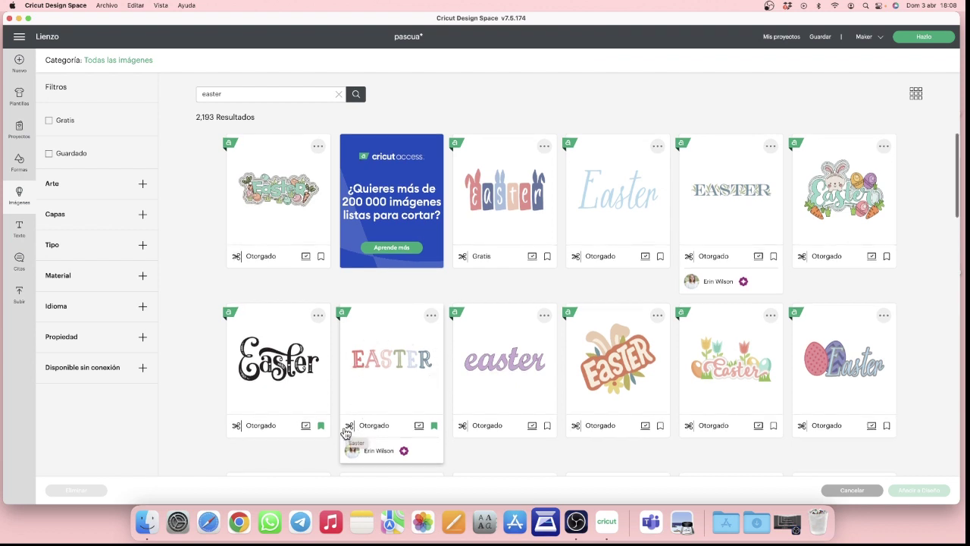
pyautogui.scroll(1, 346, 430)
pyautogui.scroll(-5, 565, 408)
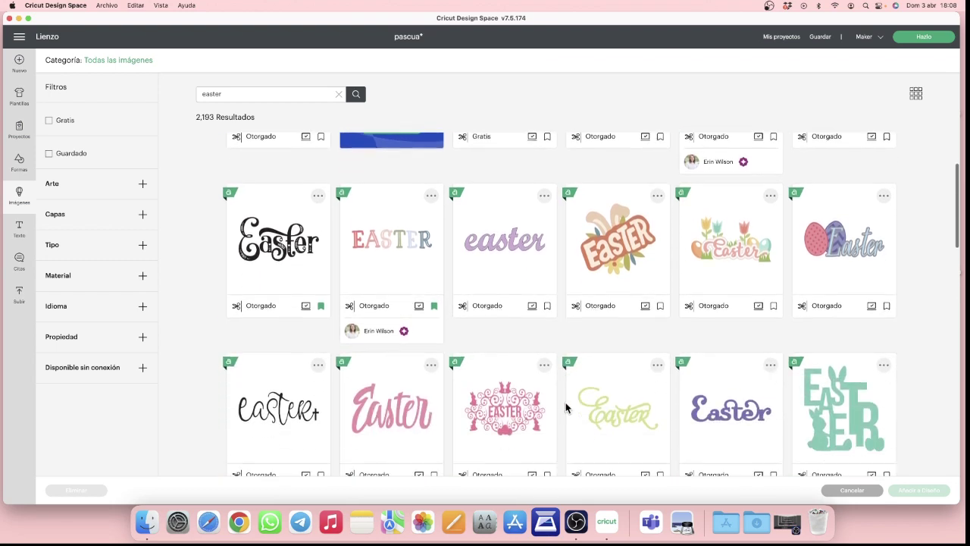
pyautogui.scroll(-8, 565, 408)
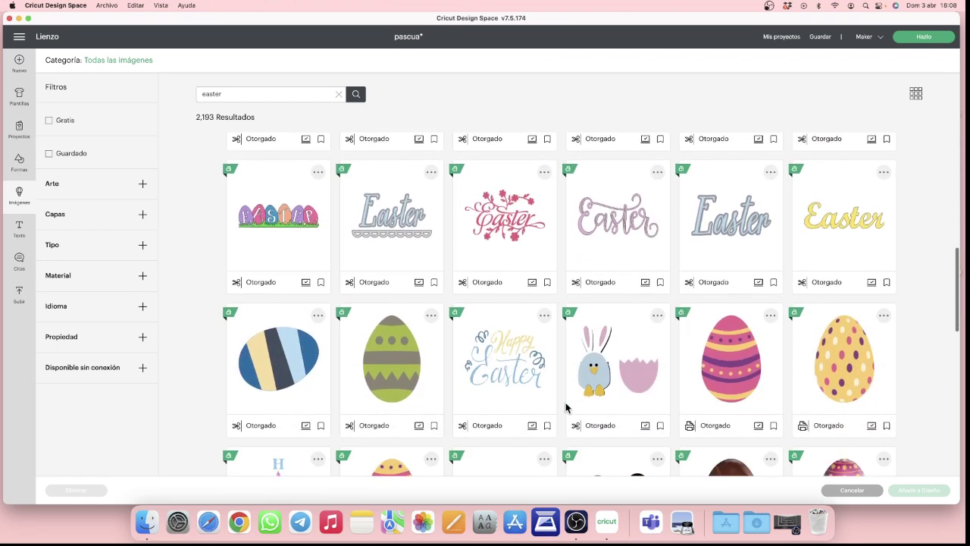
pyautogui.scroll(-4, 566, 408)
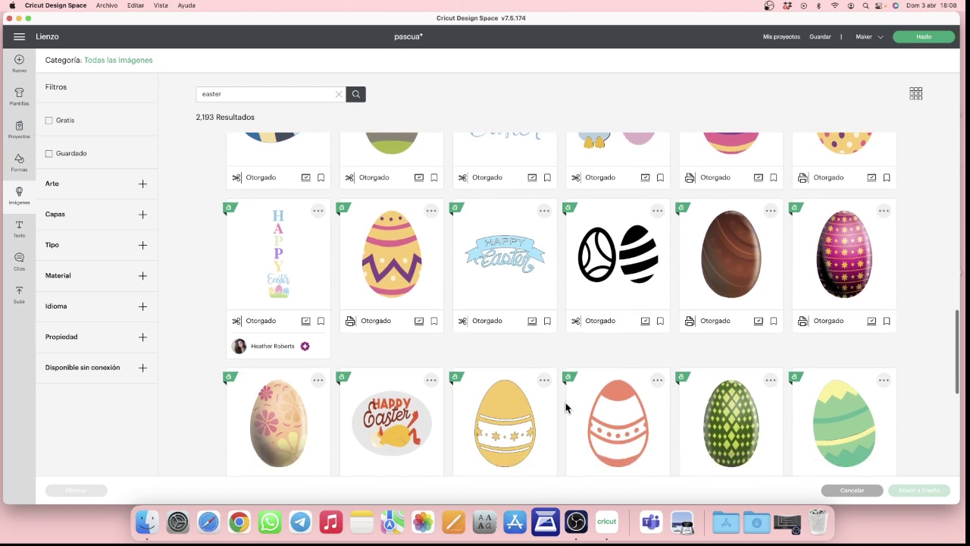
pyautogui.scroll(3, 566, 408)
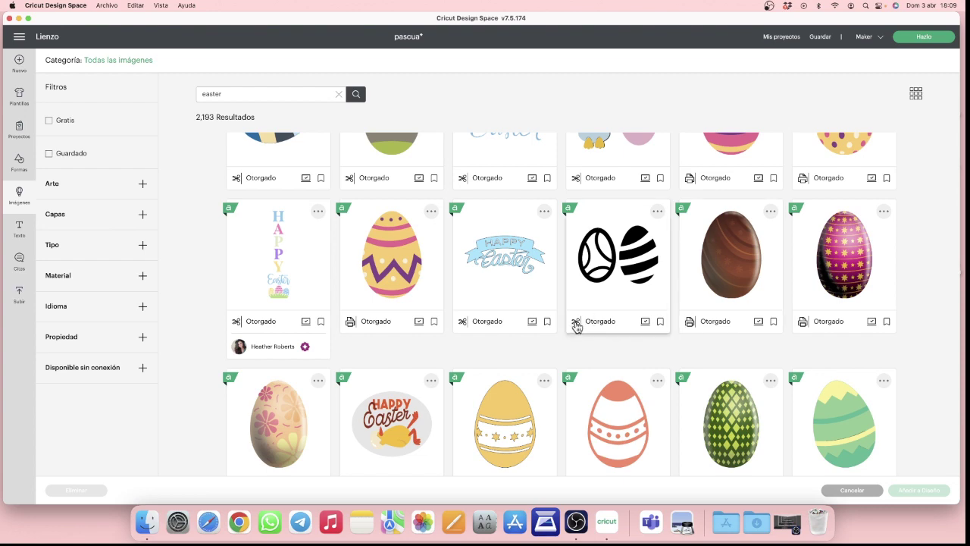
pyautogui.scroll(-5, 576, 325)
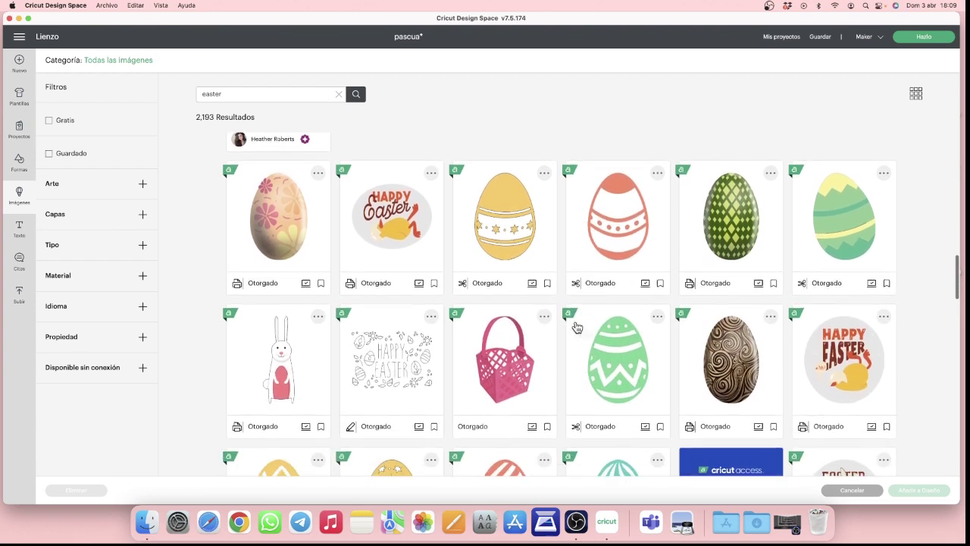
pyautogui.scroll(2, 576, 327)
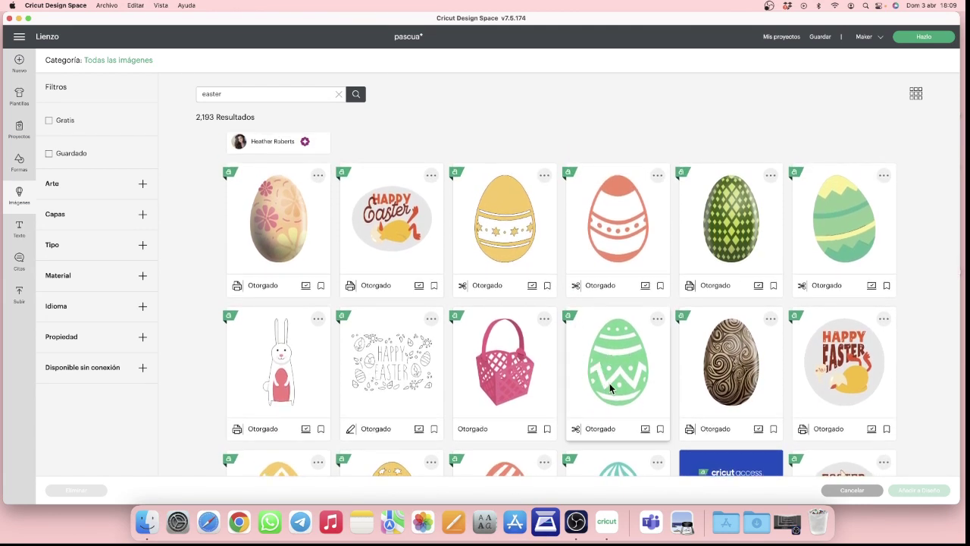
pyautogui.scroll(-4, 614, 376)
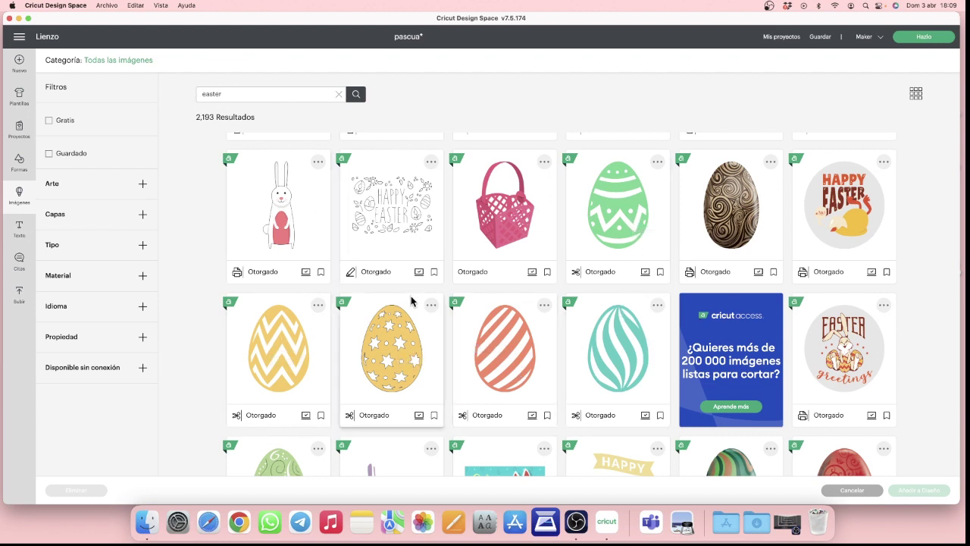
pyautogui.scroll(-3, 411, 301)
pyautogui.scroll(-1, 411, 301)
pyautogui.scroll(-5, 413, 300)
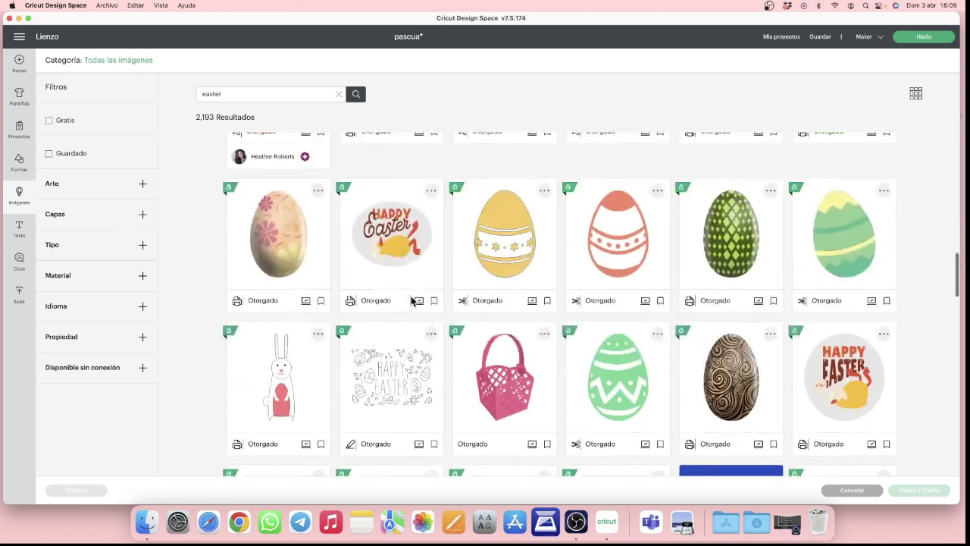
pyautogui.click(856, 491)
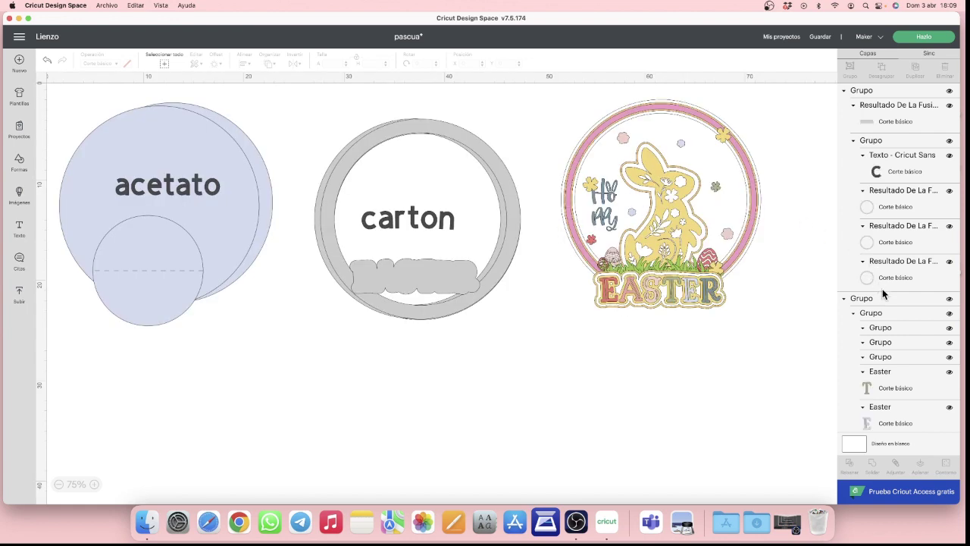
# Step: Look through the layers of the Easter bunny design, checking the lettering beside the bunny, a yellow flower, an Easter Egg and the grass
pyautogui.scroll(-5, 883, 295)
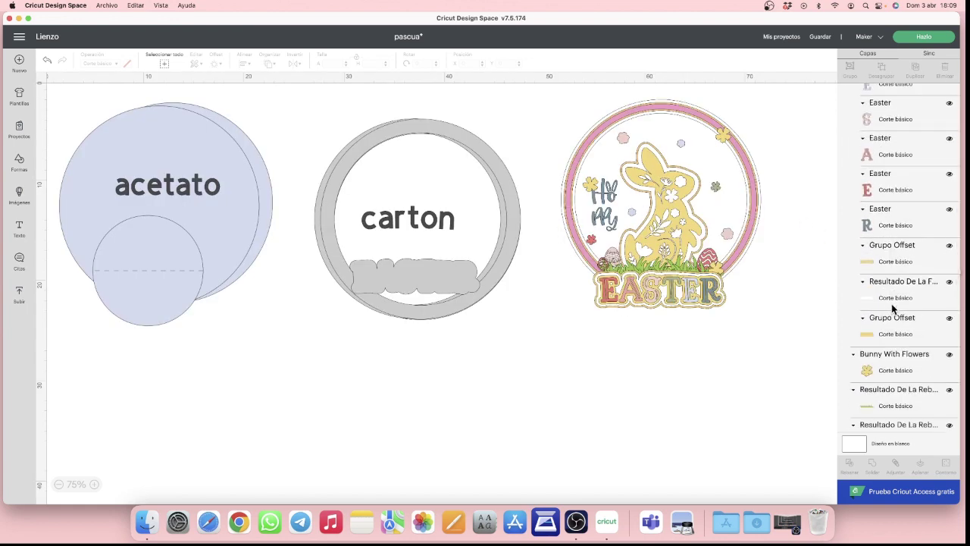
pyautogui.scroll(-5, 892, 306)
pyautogui.scroll(-5, 892, 306)
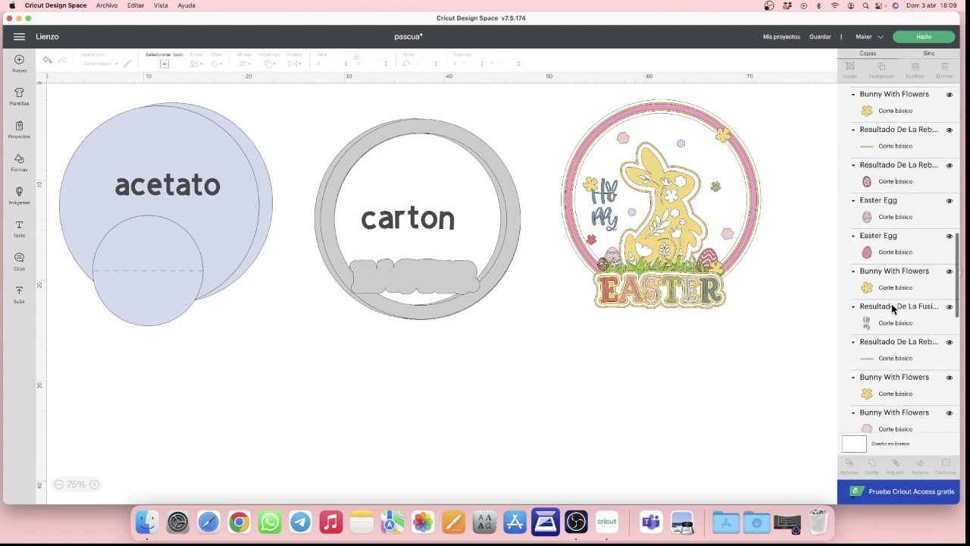
pyautogui.click(868, 322)
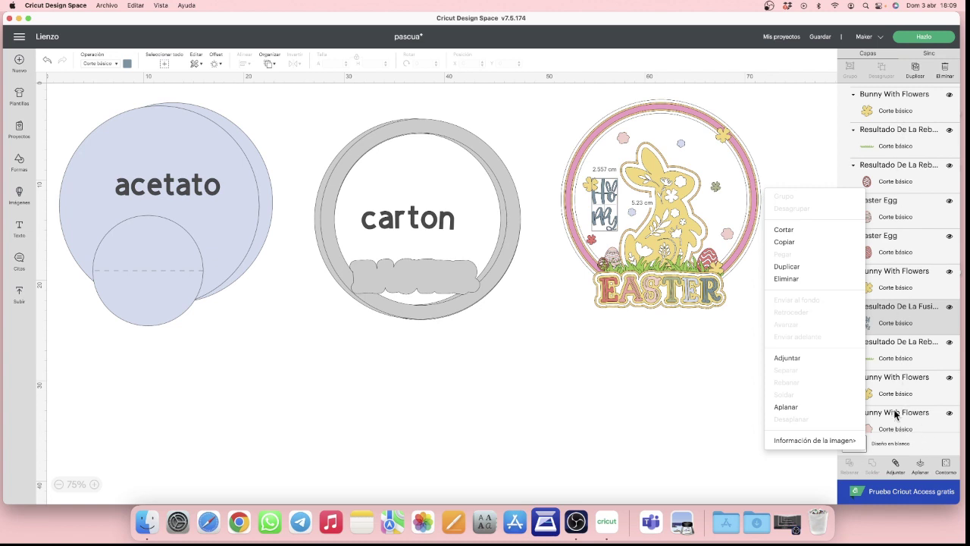
pyautogui.click(891, 280)
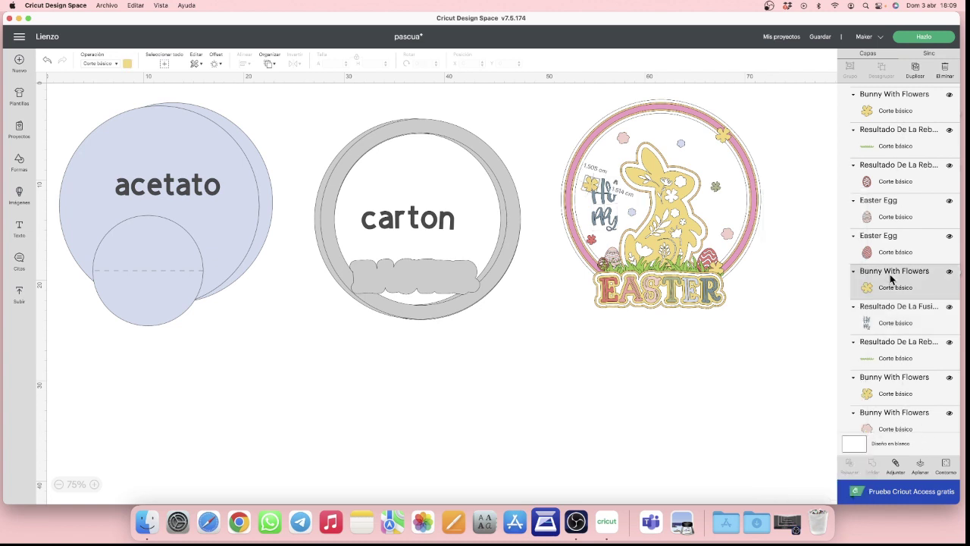
pyautogui.click(892, 254)
pyautogui.click(887, 357)
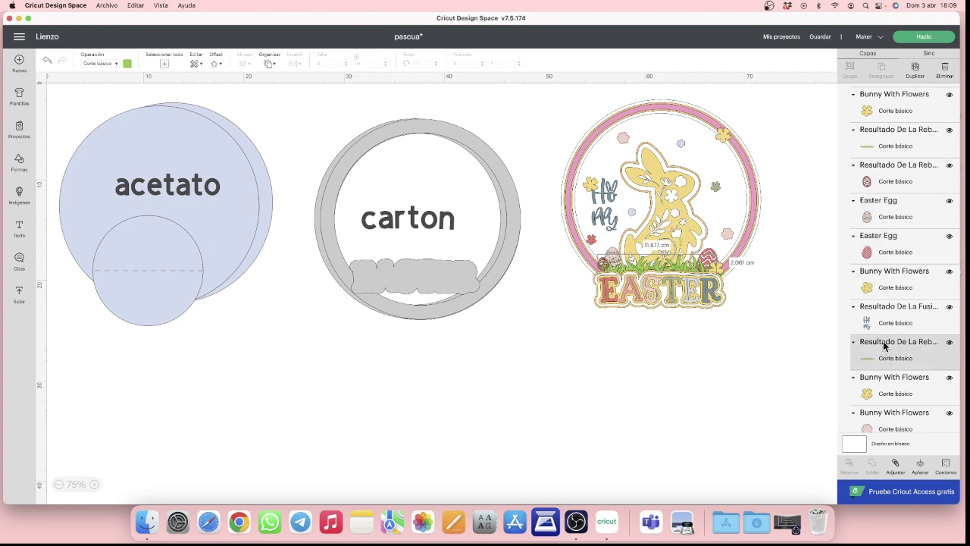
# Step: Look up the source image of the lettering beside the bunny, #M24553CA5, in the image library
pyautogui.click(882, 327)
pyautogui.rightClick(881, 328)
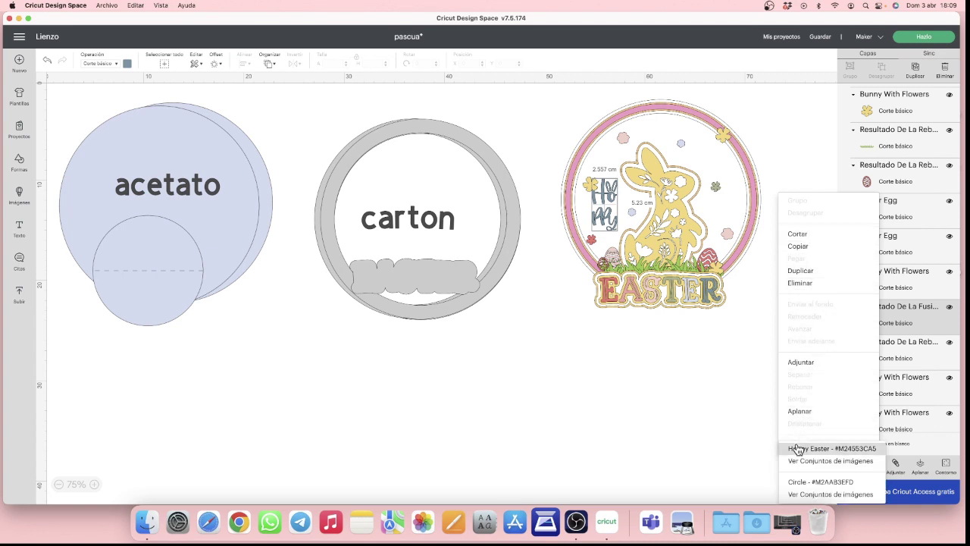
pyautogui.moveTo(816, 448)
pyautogui.click(867, 452)
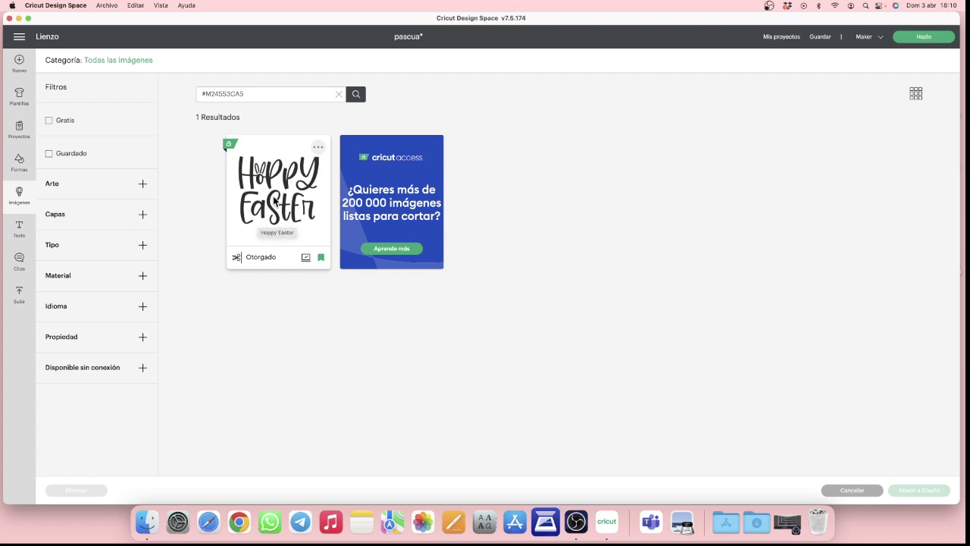
# Step: Add the Hoppy Easter image to the canvas, shrink it to about 11.55 cm wide and place it in the empty area below the carton ring
pyautogui.click(277, 189)
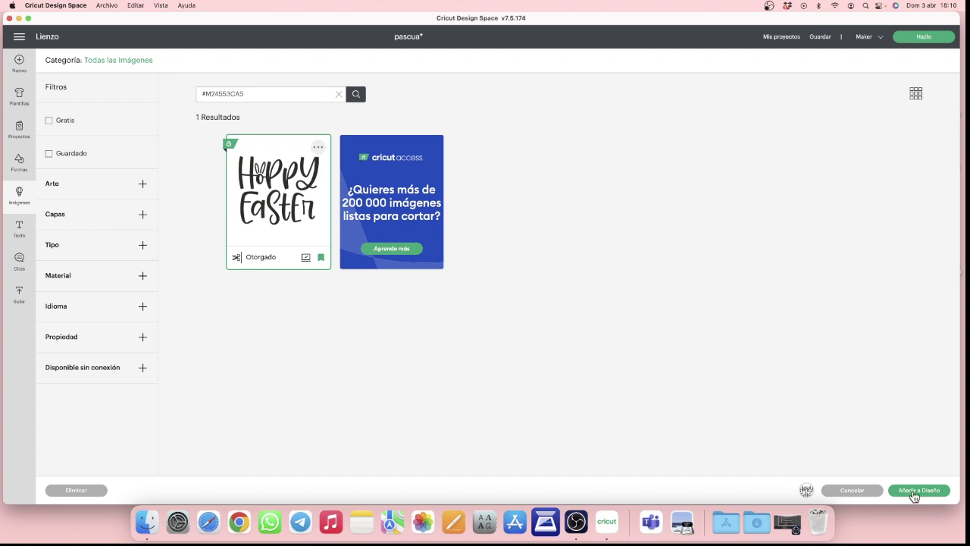
pyautogui.click(917, 490)
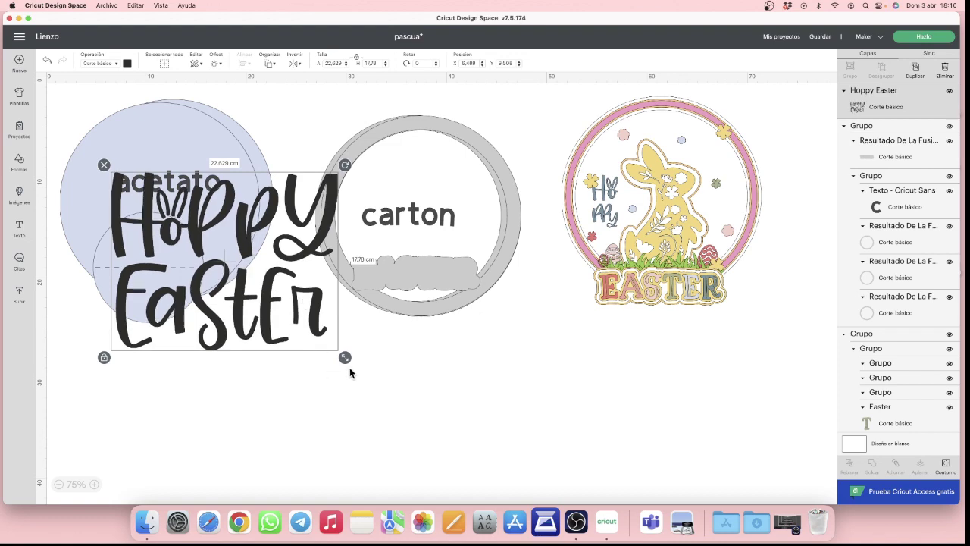
pyautogui.moveTo(345, 357); pyautogui.dragTo(345, 412)
pyautogui.scroll(-1, 623, 201)
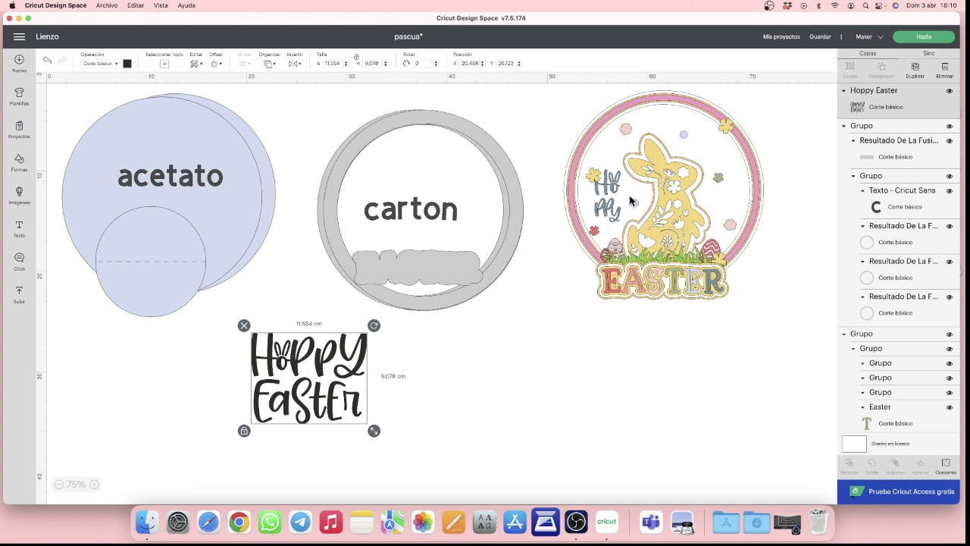
pyautogui.moveTo(312, 400); pyautogui.dragTo(341, 409)
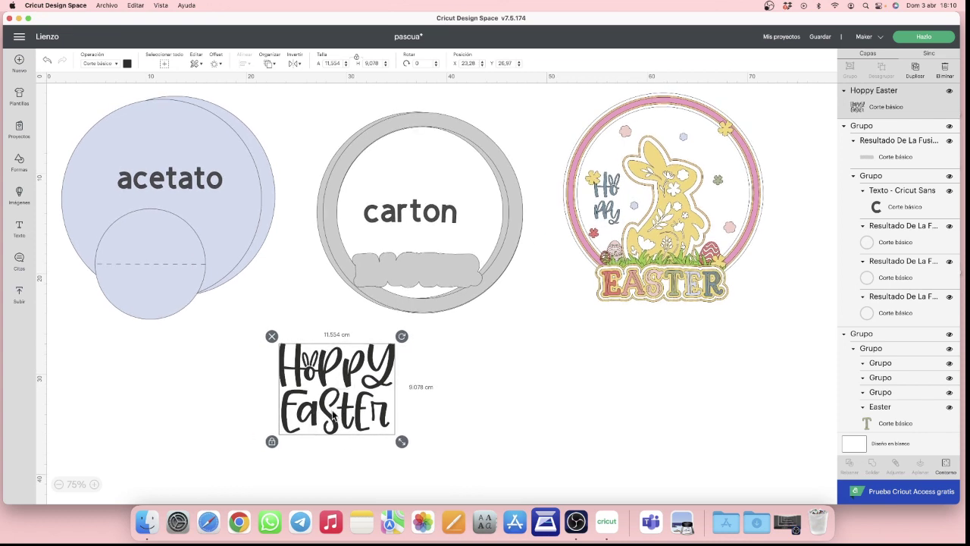
pyautogui.click(309, 409)
pyautogui.moveTo(309, 409); pyautogui.dragTo(423, 428)
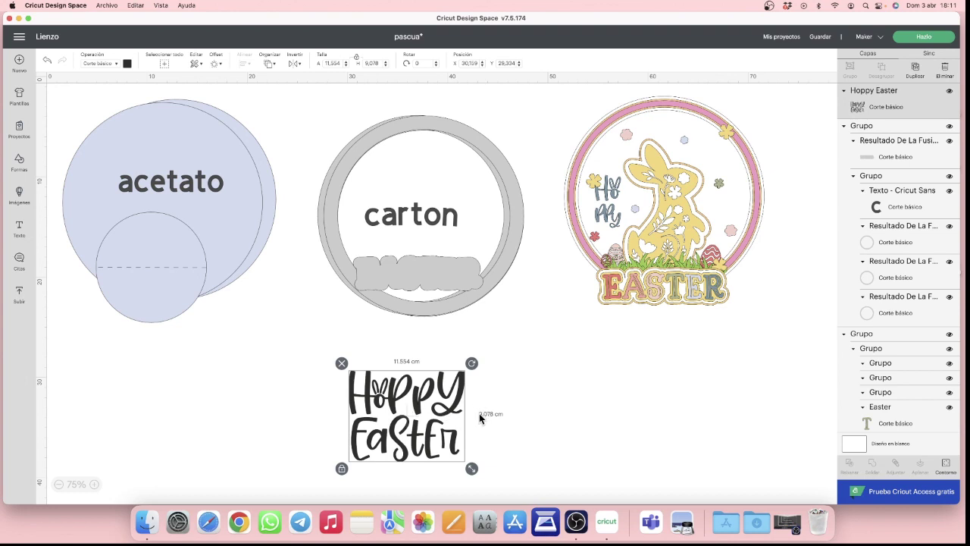
# Step: Hide the contours of every letter of "Easter" in the Hoppy Easter image, keeping only the word "Hoppy"
pyautogui.click(947, 465)
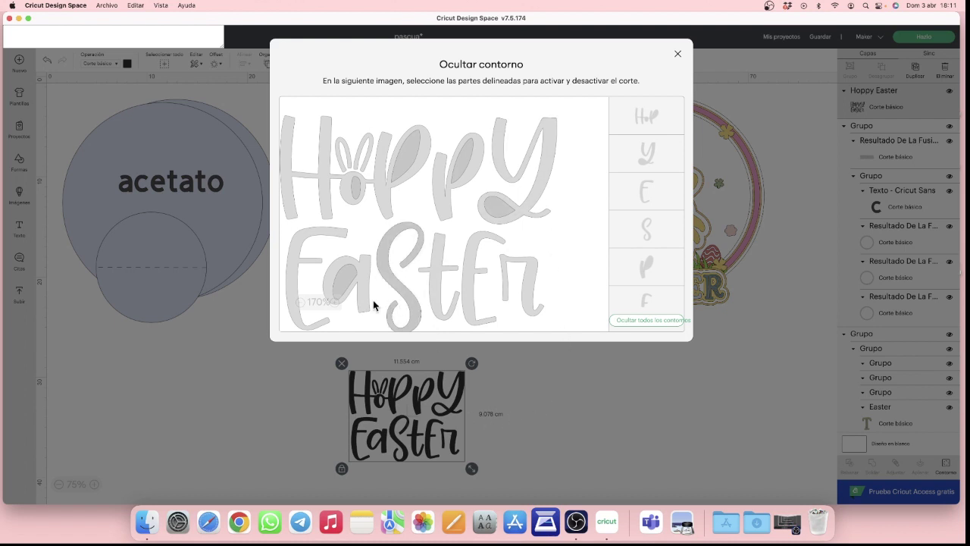
pyautogui.click(533, 268)
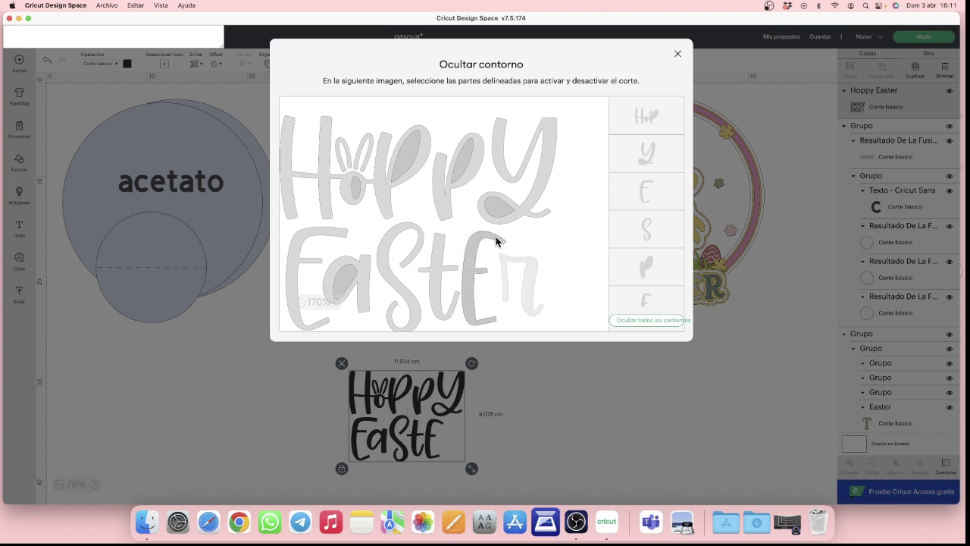
pyautogui.click(472, 246)
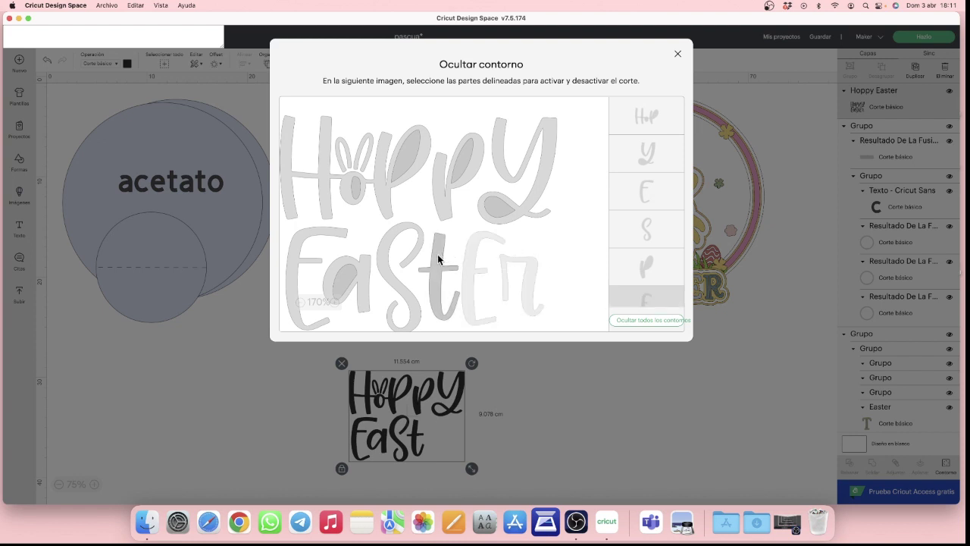
pyautogui.click(438, 259)
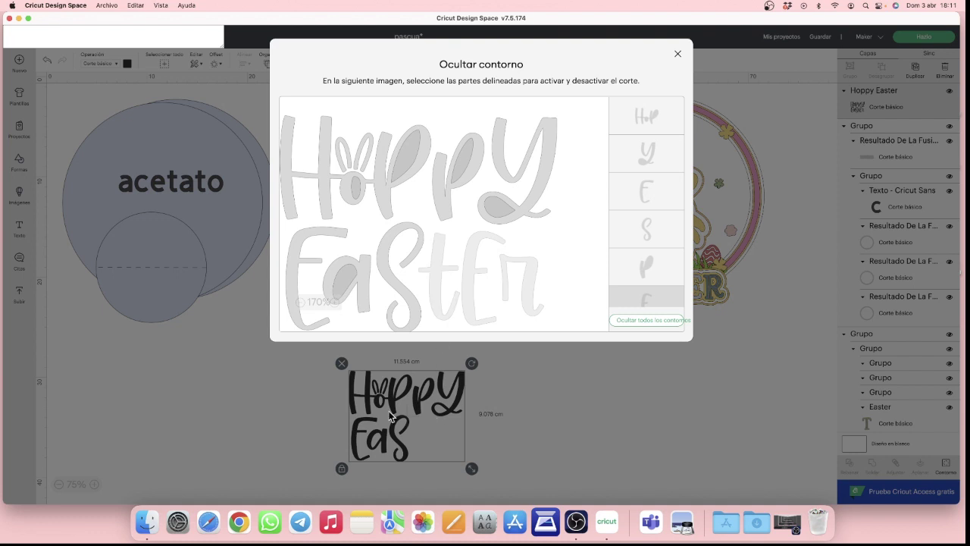
pyautogui.click(422, 244)
pyautogui.click(442, 248)
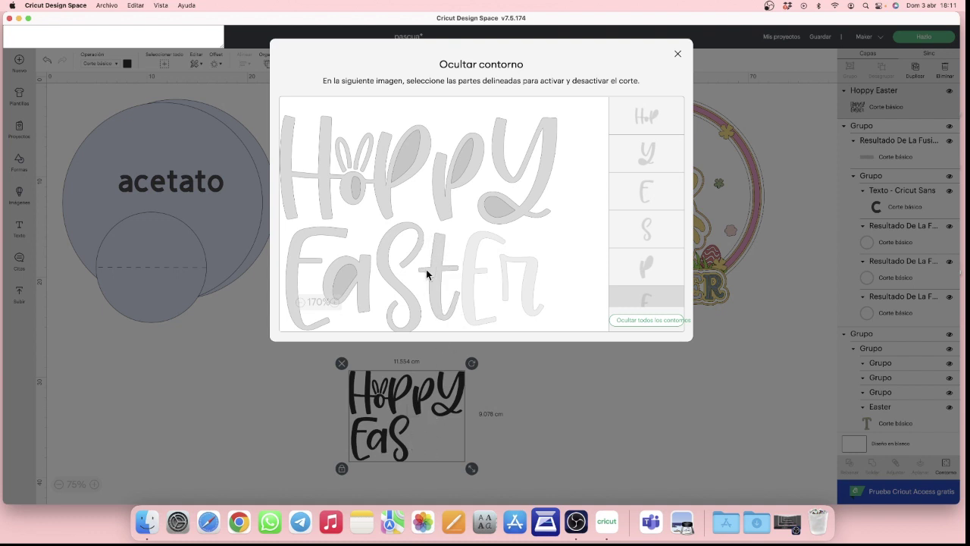
pyautogui.click(402, 302)
pyautogui.click(365, 294)
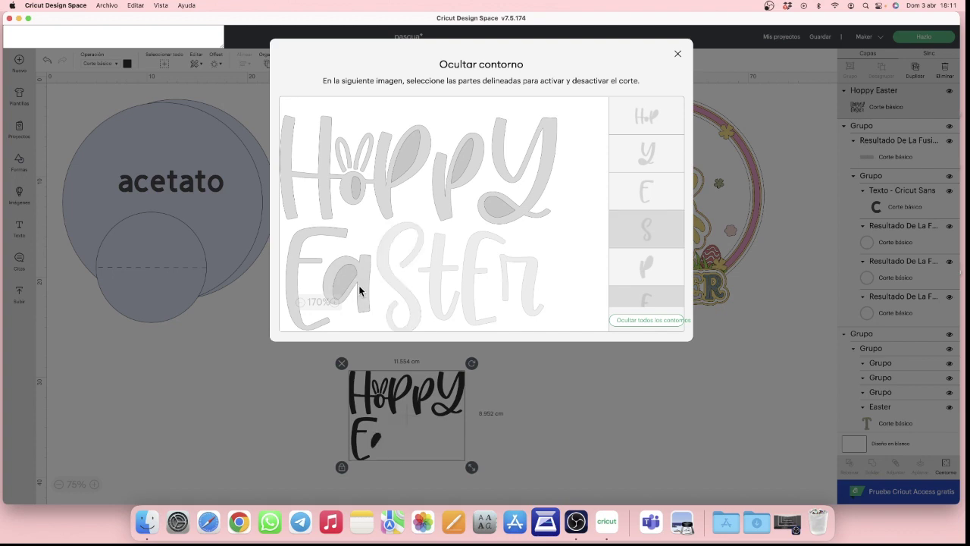
pyautogui.click(347, 281)
pyautogui.click(294, 260)
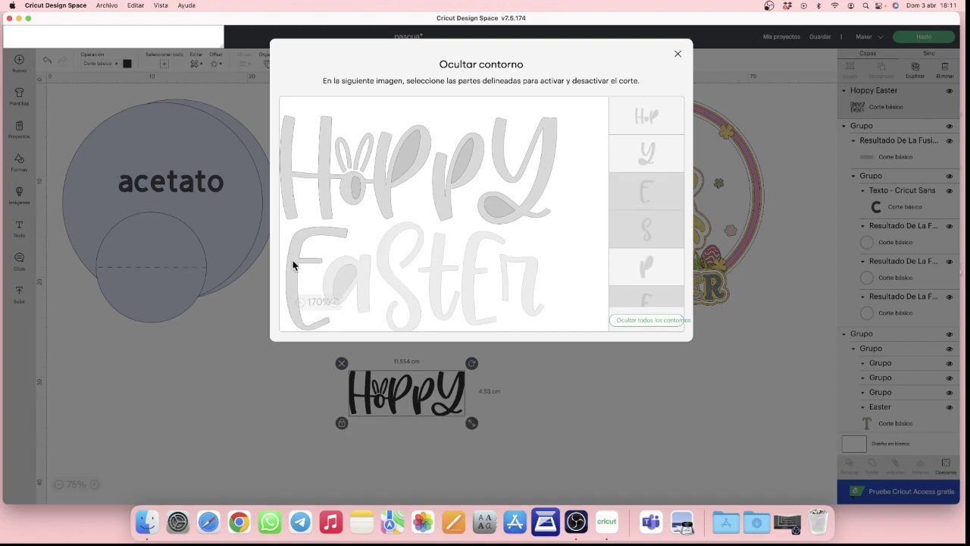
pyautogui.click(677, 56)
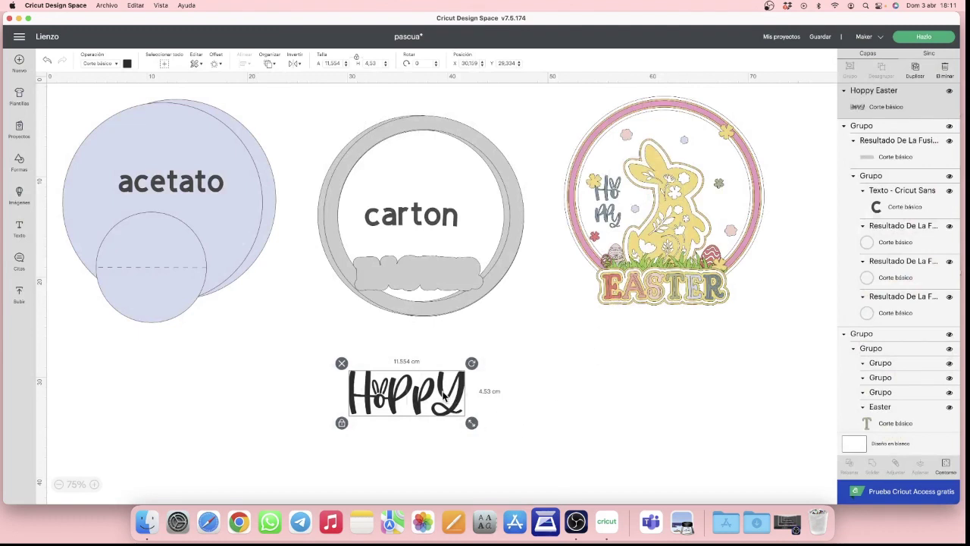
# Step: Resize the Hoppy lettering to about 13.6 cm wide by 5.3 cm high and place it below the carton ring
pyautogui.moveTo(443, 390); pyautogui.dragTo(476, 398)
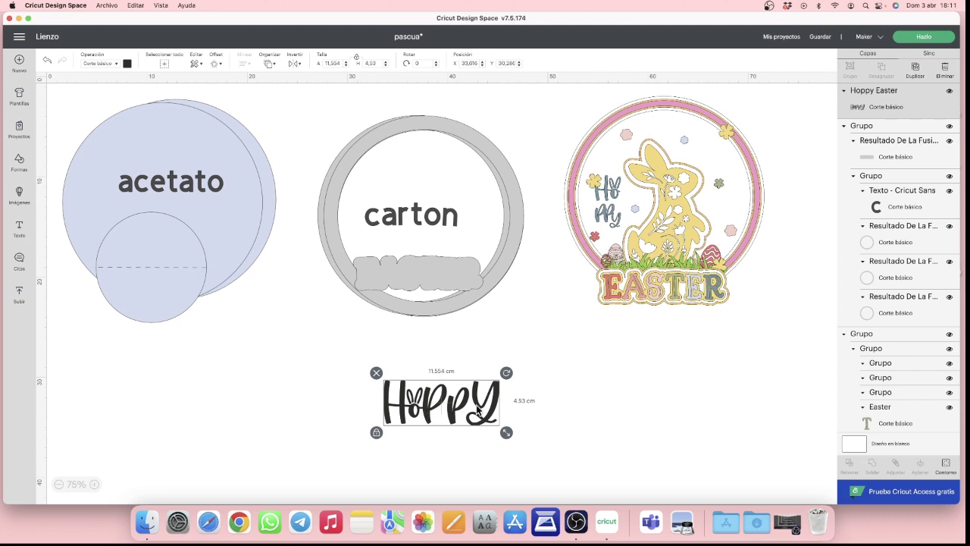
pyautogui.moveTo(475, 401); pyautogui.dragTo(679, 205)
pyautogui.moveTo(709, 237); pyautogui.dragTo(533, 381)
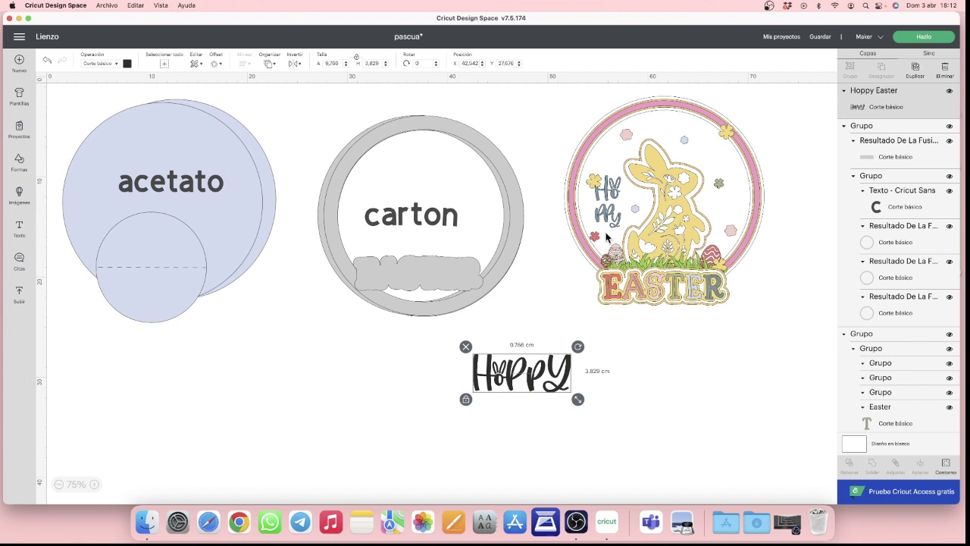
pyautogui.moveTo(504, 371); pyautogui.dragTo(405, 396)
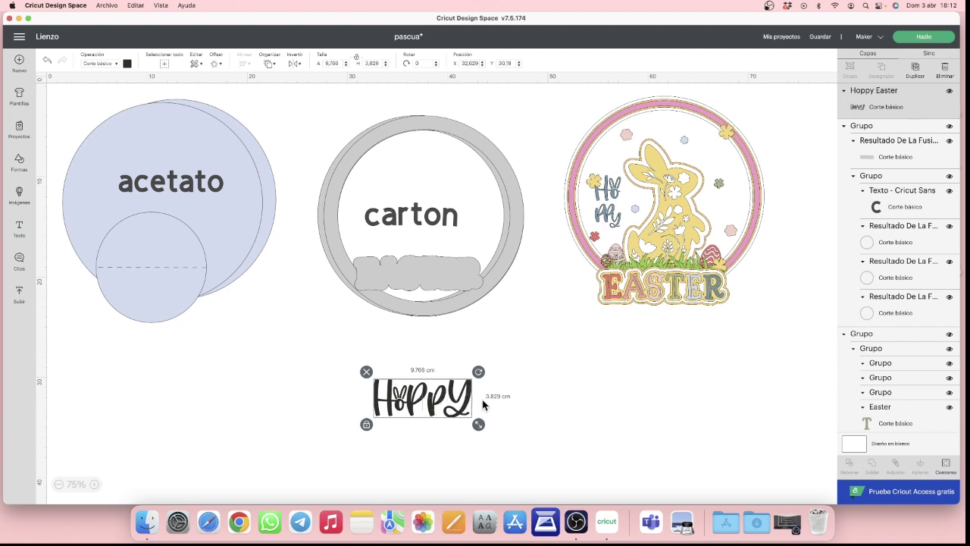
pyautogui.moveTo(478, 424); pyautogui.dragTo(518, 440)
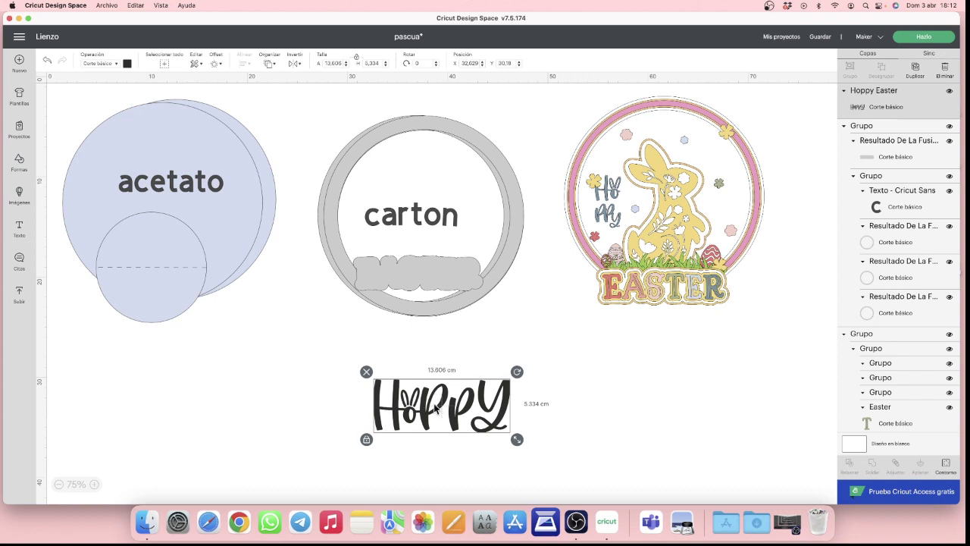
pyautogui.moveTo(414, 415); pyautogui.dragTo(415, 421)
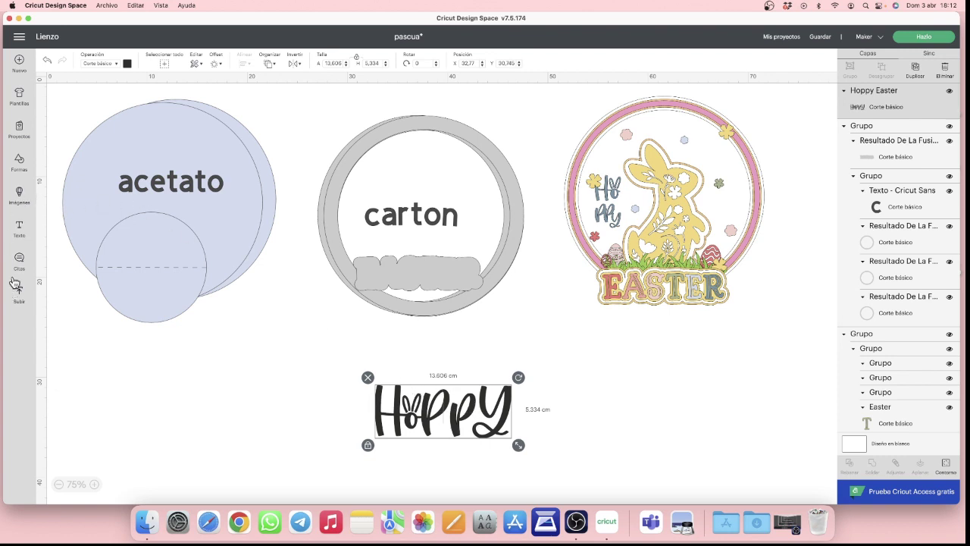
# Step: Insert a rounded rectangle, enlarge it to about 9.7 by 6.5 cm and tilt it about 5° over the letters "ppy"
pyautogui.click(21, 165)
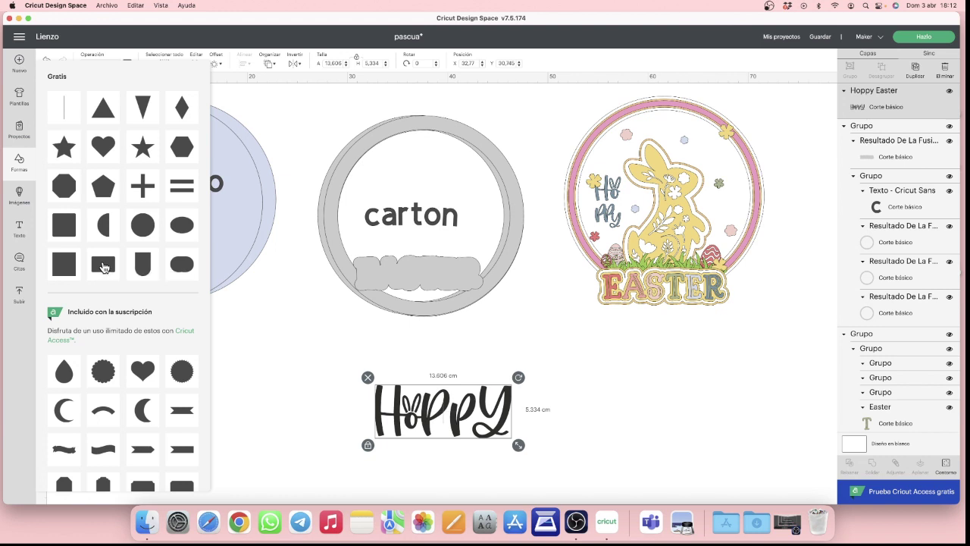
pyautogui.click(103, 267)
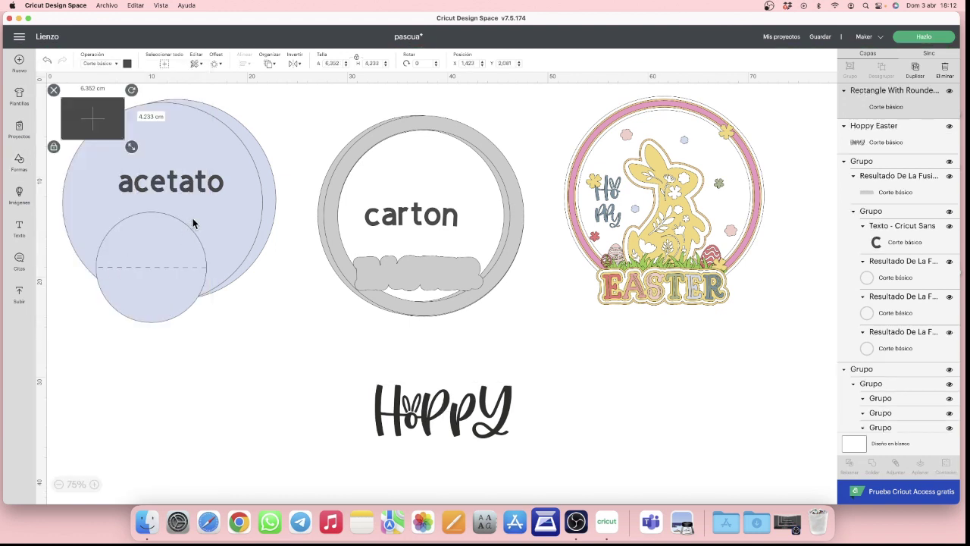
pyautogui.moveTo(102, 120); pyautogui.dragTo(485, 426)
pyautogui.moveTo(527, 372)
pyautogui.mouseDown()
pyautogui.moveTo(539, 399)
pyautogui.moveTo(530, 377)
pyautogui.mouseUp()
pyautogui.moveTo(499, 407); pyautogui.dragTo(497, 410)
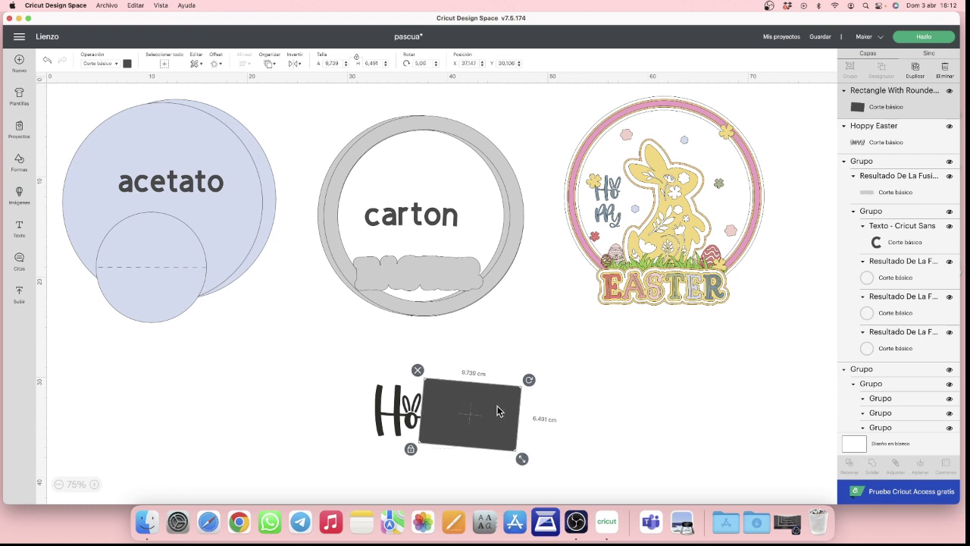
# Step: Slice the Hoppy lettering with the rounded rectangle covering "ppy"
pyautogui.click(338, 399)
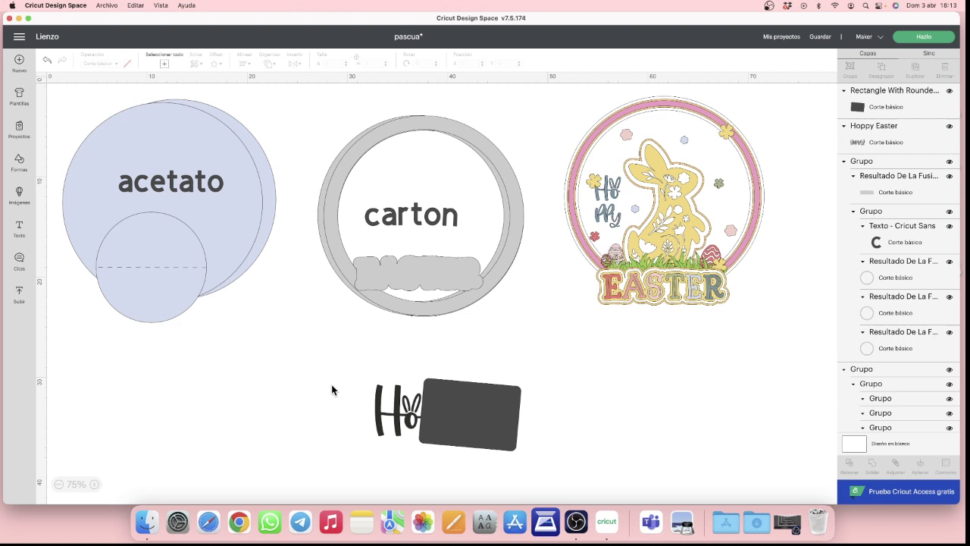
pyautogui.moveTo(331, 385); pyautogui.dragTo(567, 455)
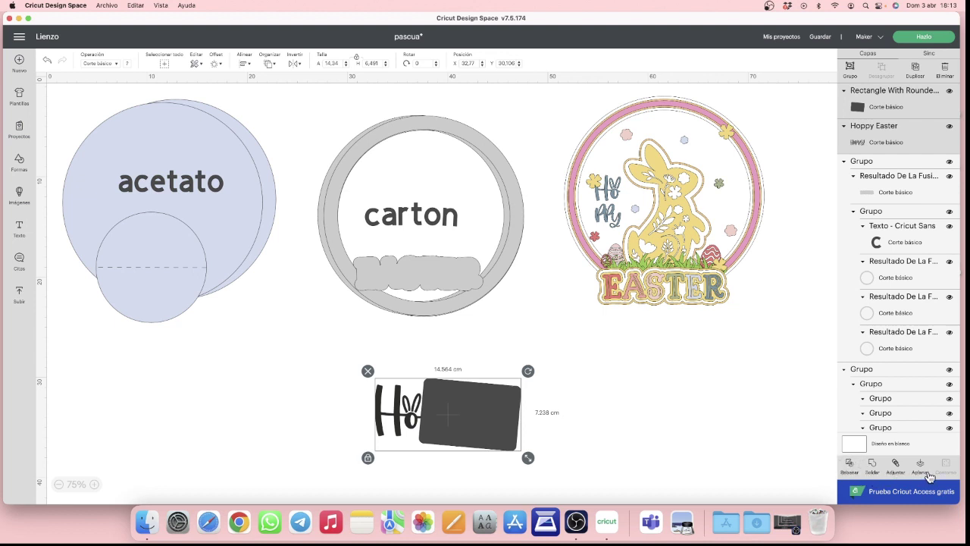
pyautogui.click(849, 467)
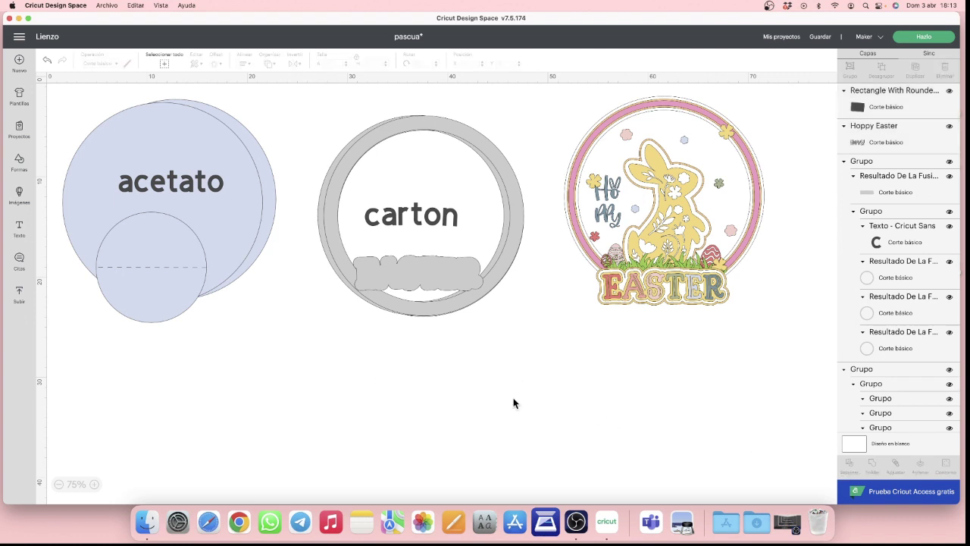
# Step: Delete the leftover rectangle and the duplicate "ppy" slice, and move the remaining "ppy" away from "Ho"
pyautogui.moveTo(513, 397); pyautogui.dragTo(657, 408)
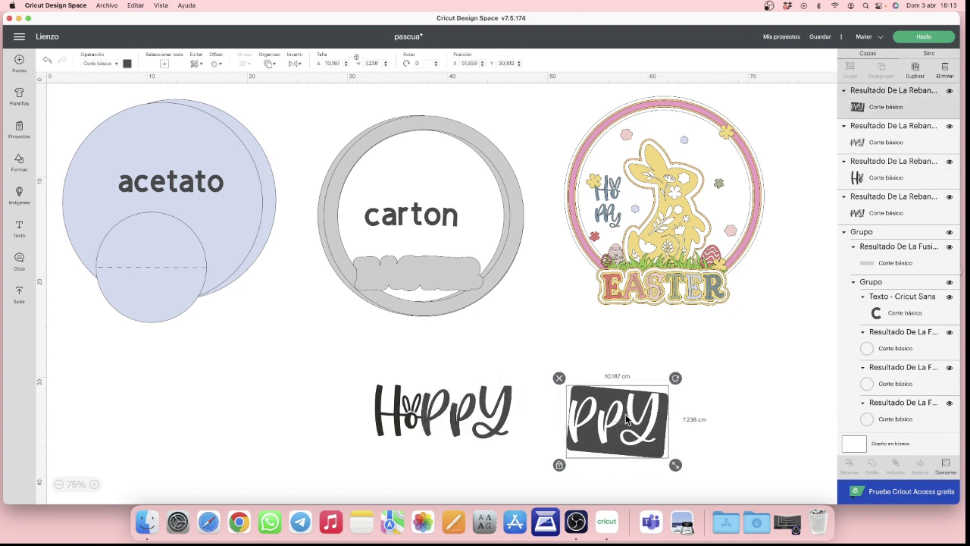
pyautogui.press('Delete')
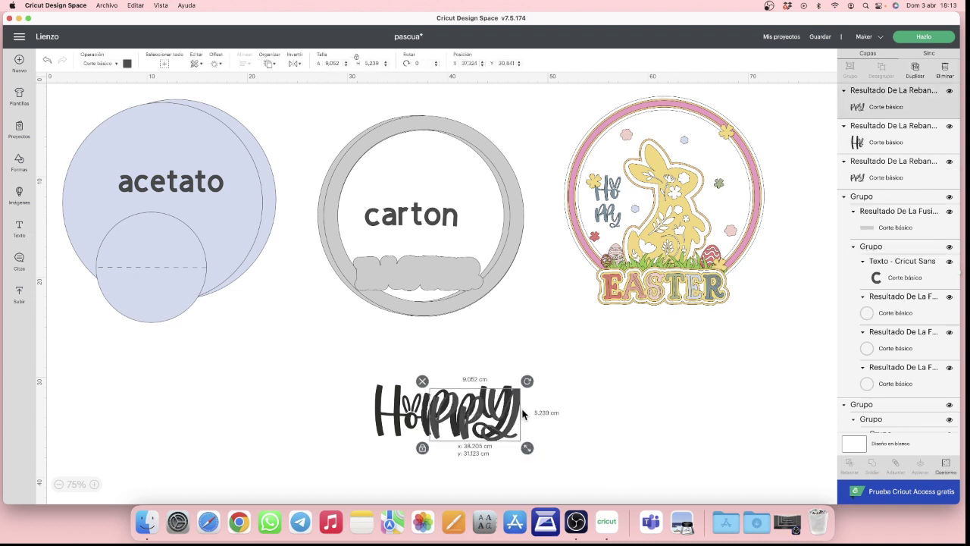
pyautogui.moveTo(504, 411); pyautogui.dragTo(608, 412)
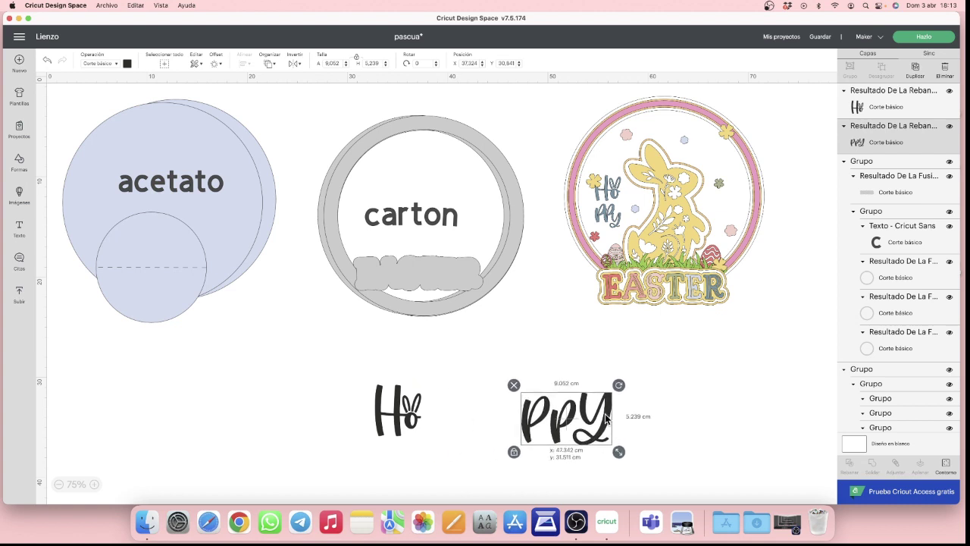
# Step: Enlarge the "Ho" piece and place "ppy" beneath it, shrunk to about 7 cm wide
pyautogui.click(412, 411)
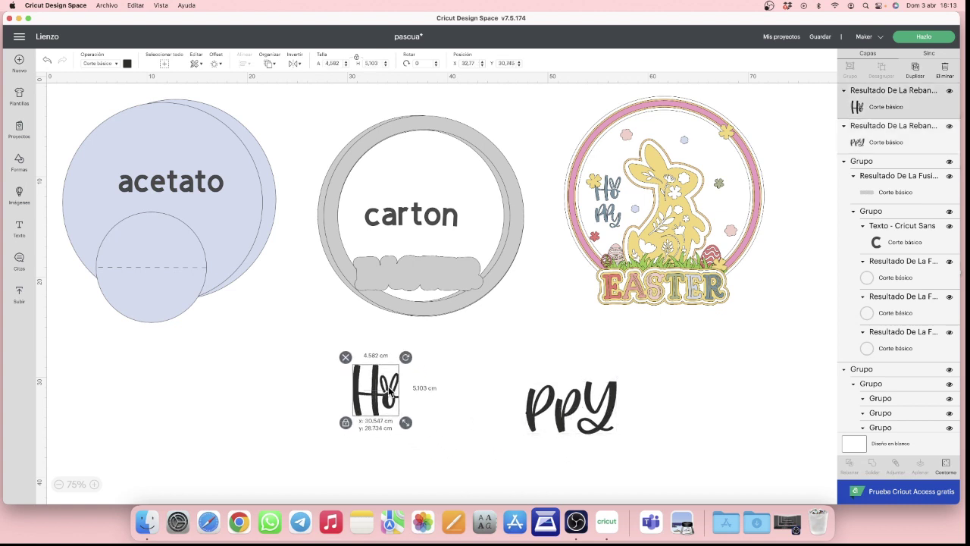
pyautogui.moveTo(418, 426); pyautogui.dragTo(418, 410)
pyautogui.click(574, 429)
pyautogui.moveTo(574, 429); pyautogui.dragTo(420, 479)
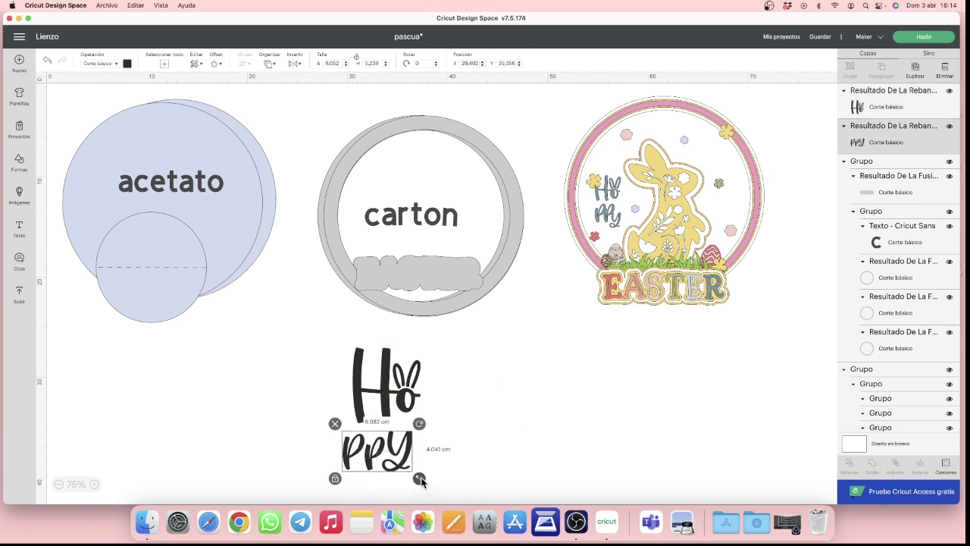
# Step: Fit the stacked pieces together, with "Ho" at about 6.1 by 6.8 cm and "ppy" beneath it at about 7 by 4 cm
pyautogui.moveTo(387, 447); pyautogui.dragTo(405, 416)
pyautogui.click(386, 403)
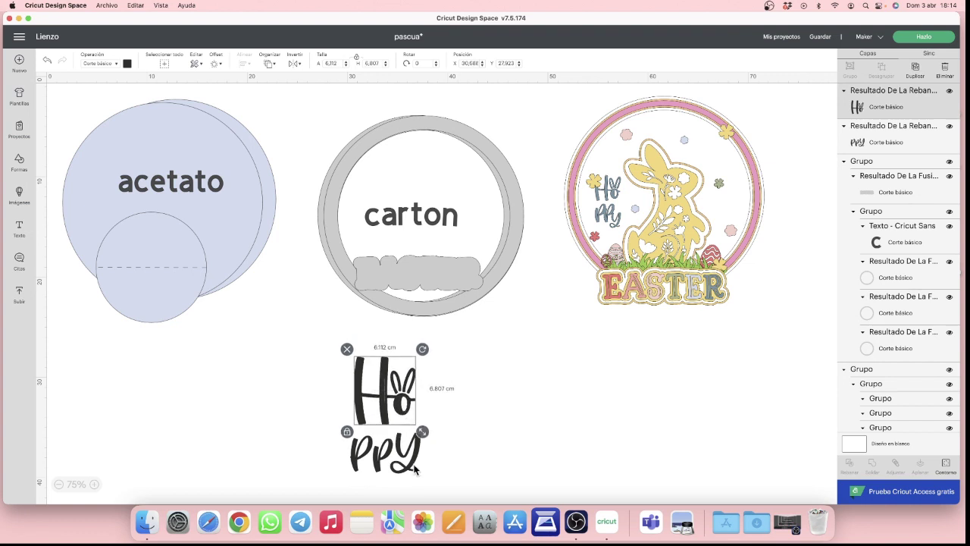
pyautogui.click(508, 457)
pyautogui.moveTo(392, 462)
pyautogui.mouseDown()
pyautogui.moveTo(415, 483)
pyautogui.moveTo(407, 463)
pyautogui.mouseUp()
pyautogui.click(478, 431)
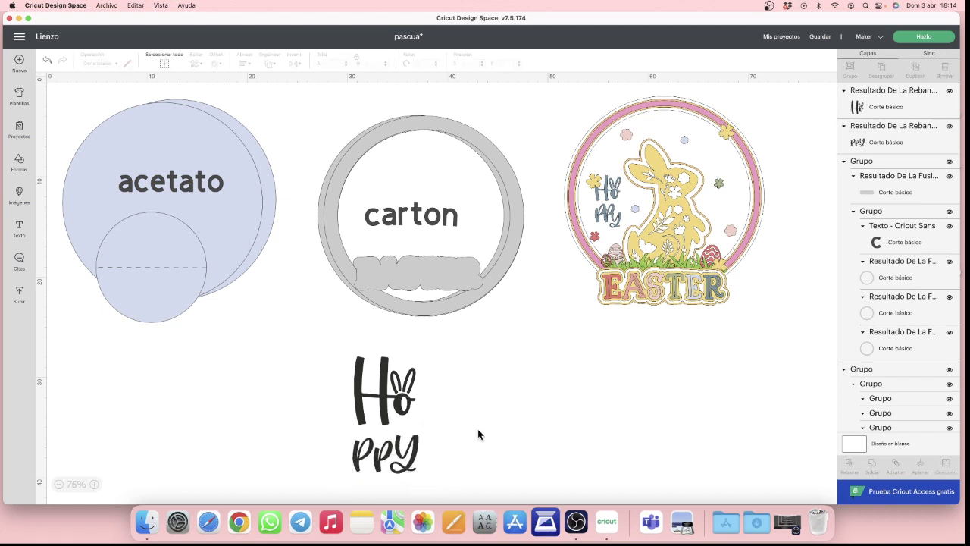
pyautogui.click(404, 455)
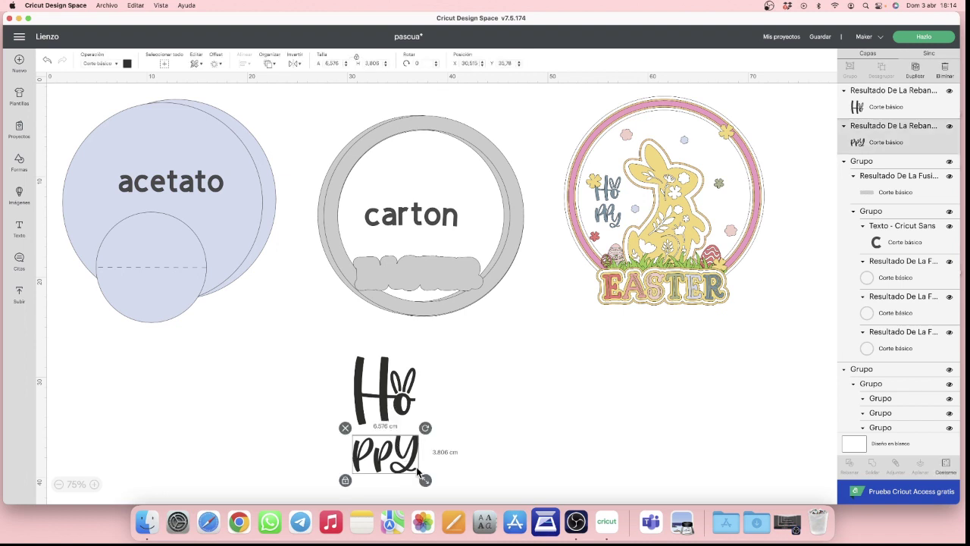
pyautogui.moveTo(426, 480); pyautogui.dragTo(428, 482)
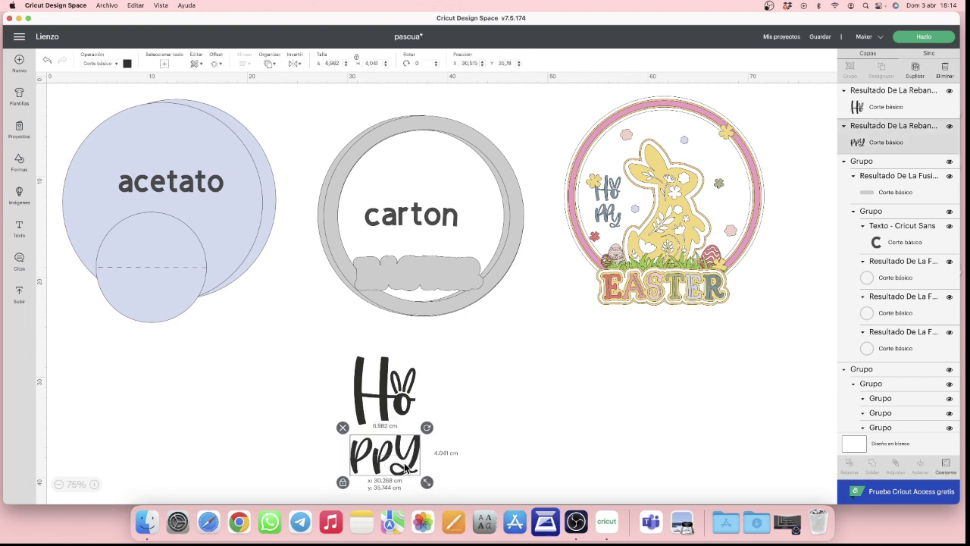
# Step: Weld the "Ho" and "ppy" pieces into a single shape
pyautogui.click(331, 367)
pyautogui.moveTo(330, 352); pyautogui.dragTo(425, 475)
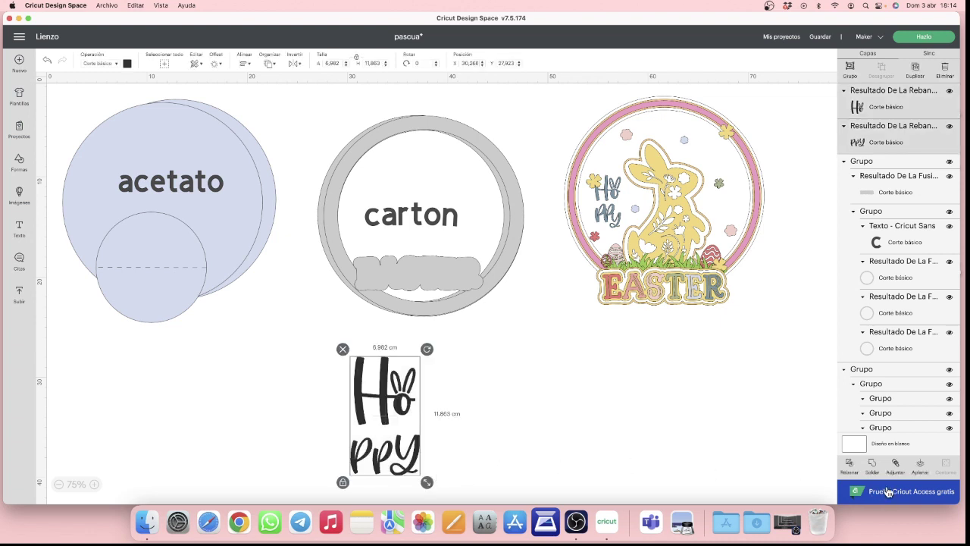
pyautogui.click(873, 466)
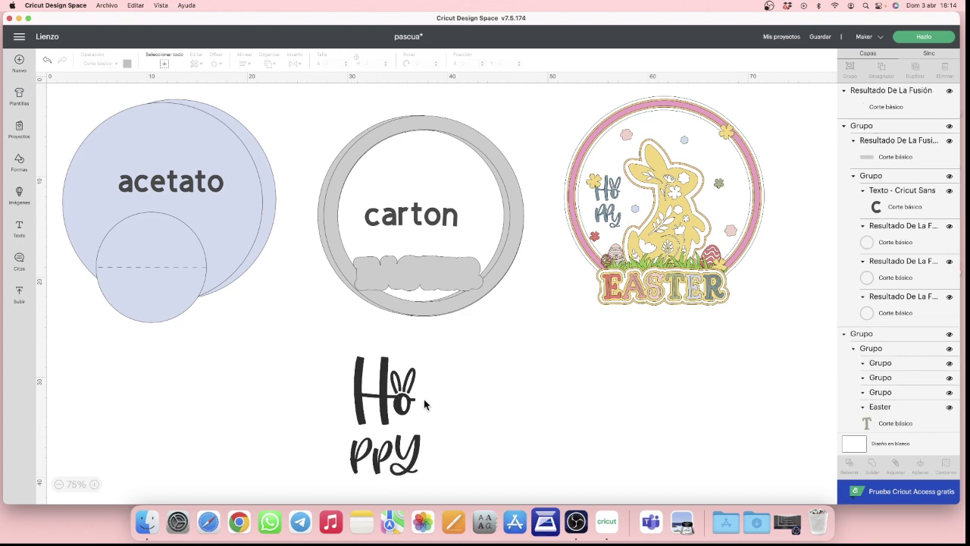
# Step: Try moving the welded "Hoppy" lettering as one piece, and undo both the move and the weld
pyautogui.click(374, 406)
pyautogui.moveTo(375, 405); pyautogui.dragTo(550, 369)
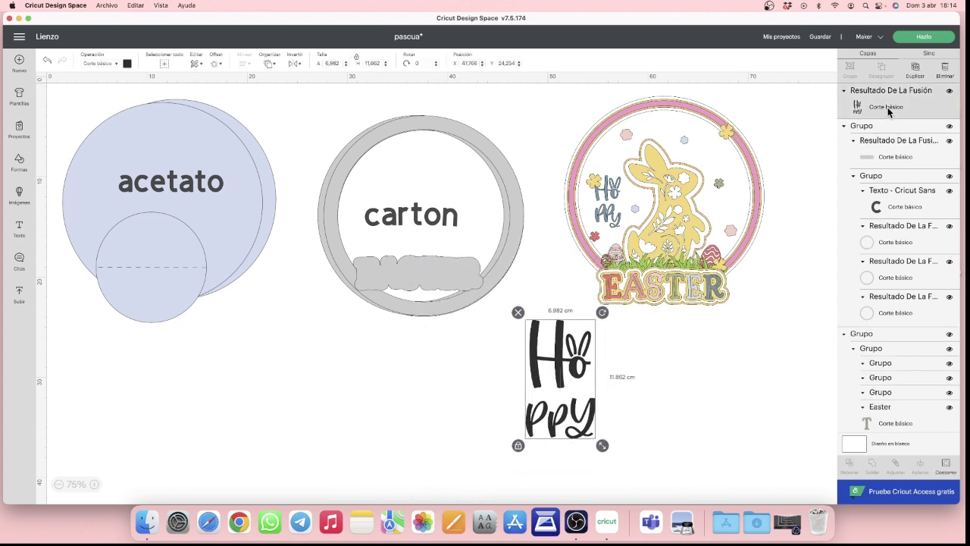
pyautogui.click(47, 62)
pyautogui.click(47, 62)
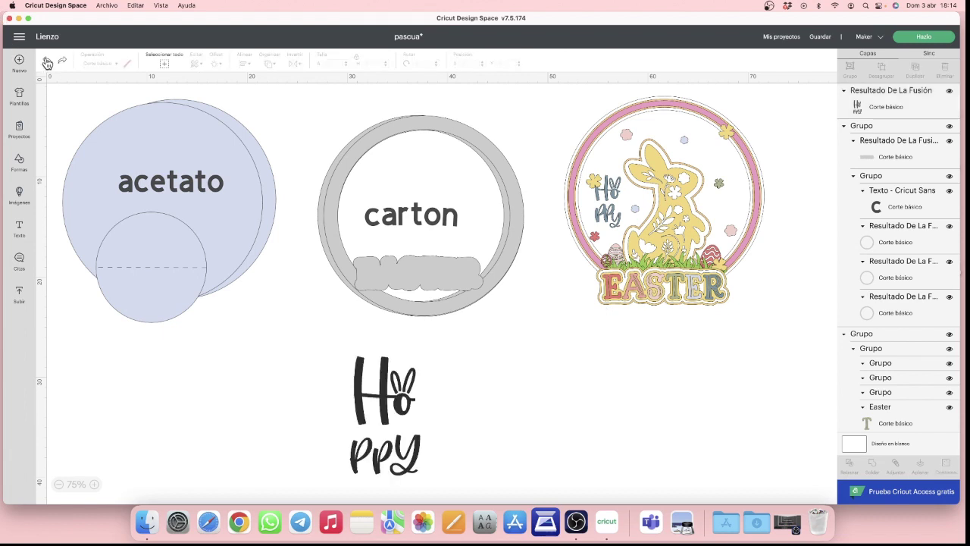
pyautogui.click(47, 62)
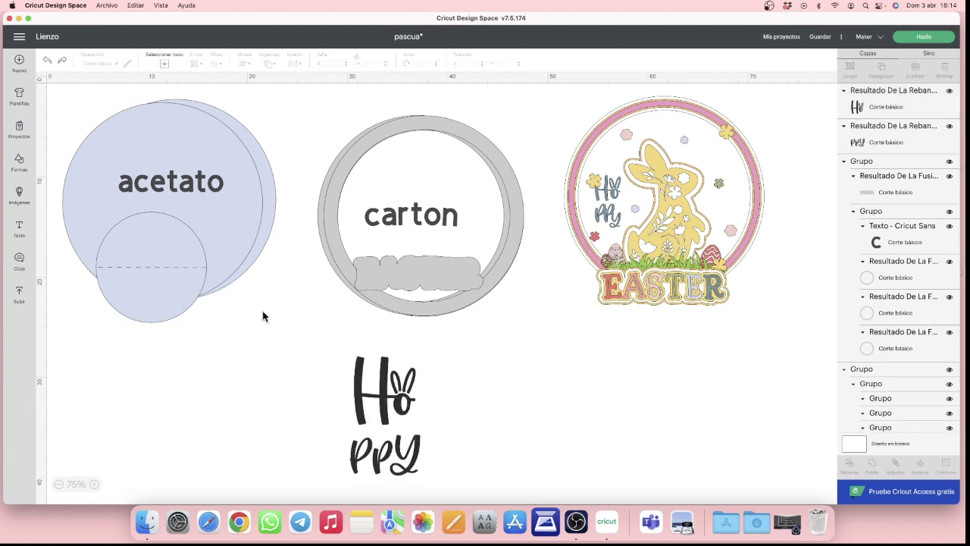
# Step: Check that "Ho" and "ppy" are separate layers, and weld the two pieces into one shape again
pyautogui.click(871, 114)
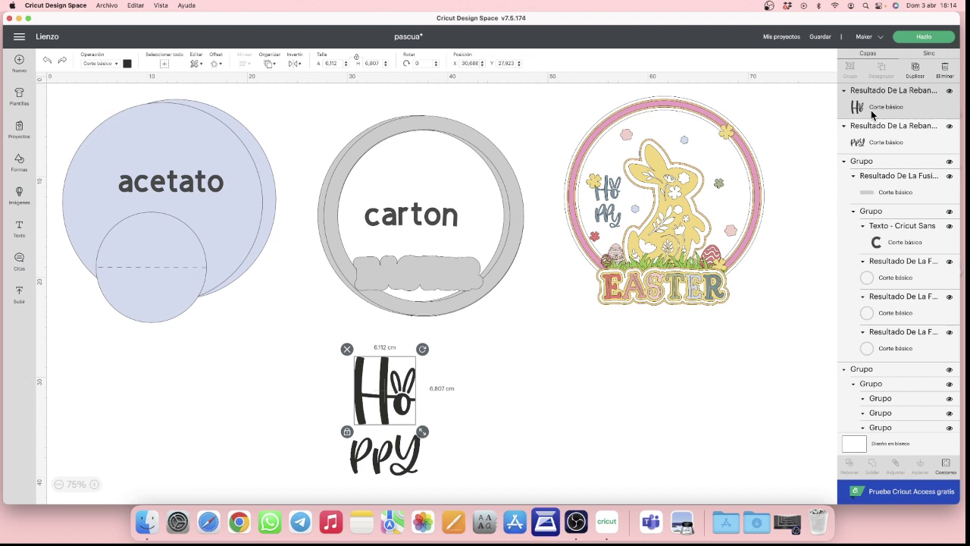
pyautogui.click(877, 144)
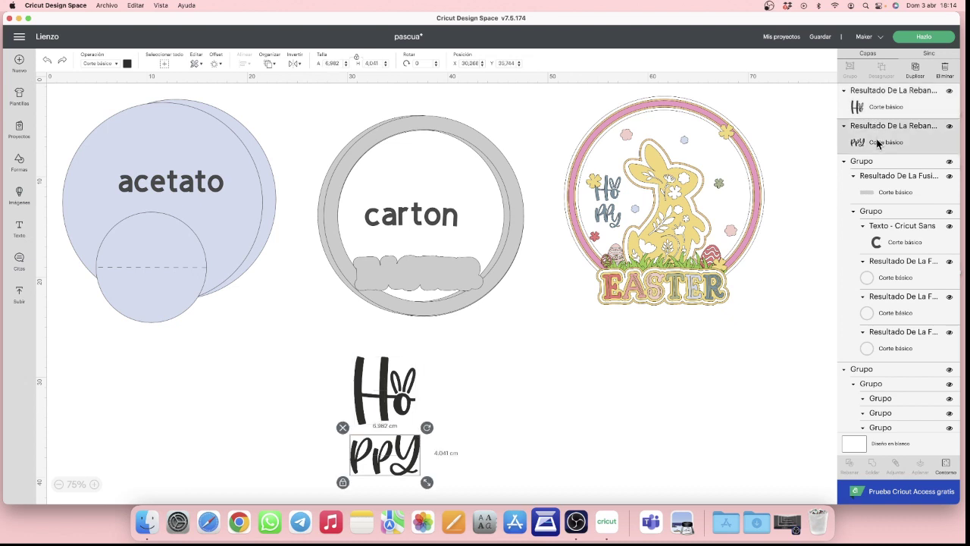
pyautogui.click(324, 367)
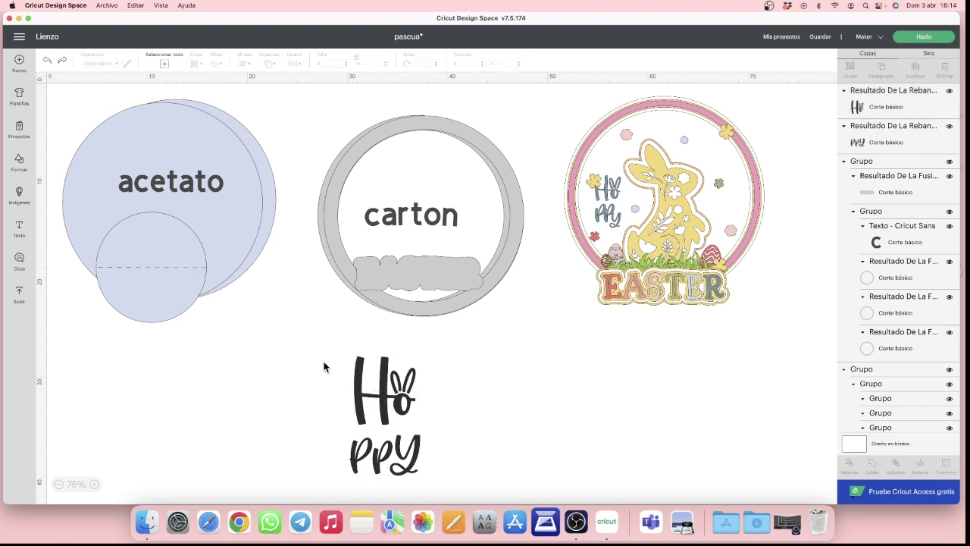
pyautogui.moveTo(336, 380); pyautogui.dragTo(461, 479)
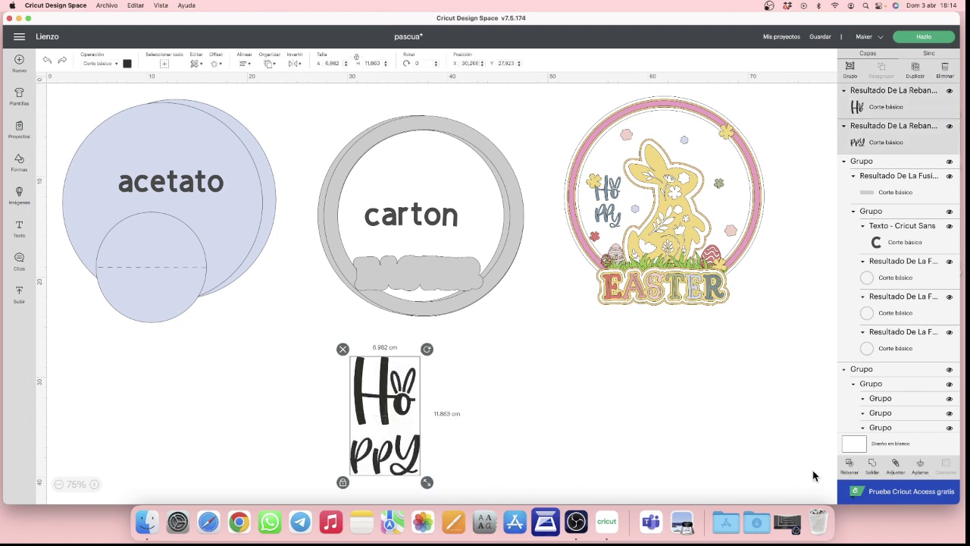
pyautogui.click(873, 465)
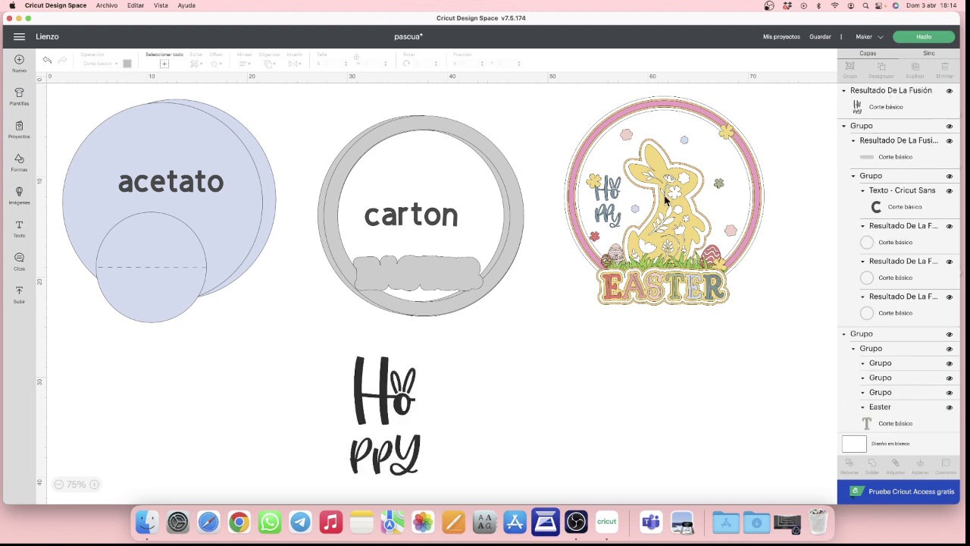
# Step: Shrink the welded "Hoppy" lettering to about 3 by 5 cm and place it below the carton ring
pyautogui.moveTo(392, 437); pyautogui.dragTo(547, 417)
pyautogui.moveTo(586, 453); pyautogui.dragTo(311, 400)
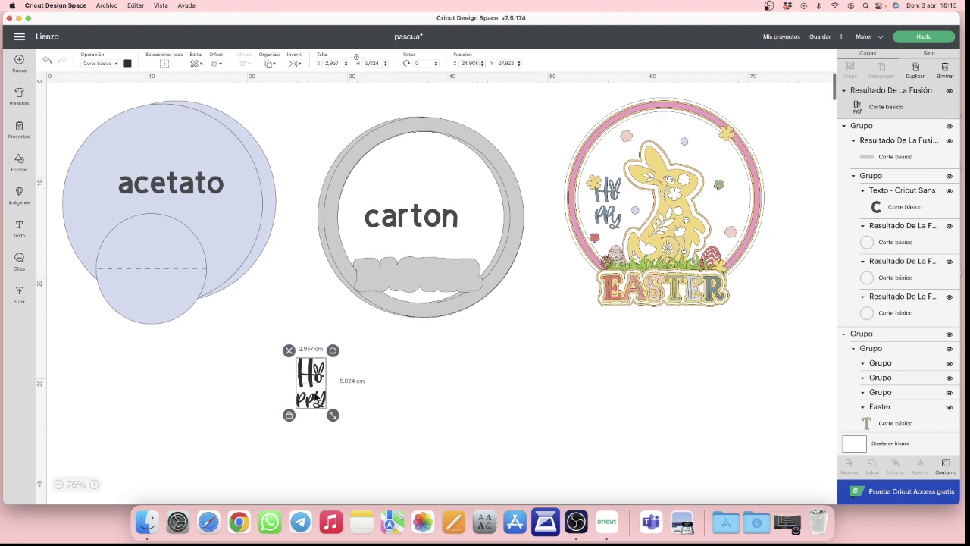
pyautogui.click(313, 387)
pyautogui.click(312, 387)
# Step: Find the source library image of the finished design's "Bunny With Flowers" layer and add it to the canvas
pyautogui.scroll(-10, 853, 366)
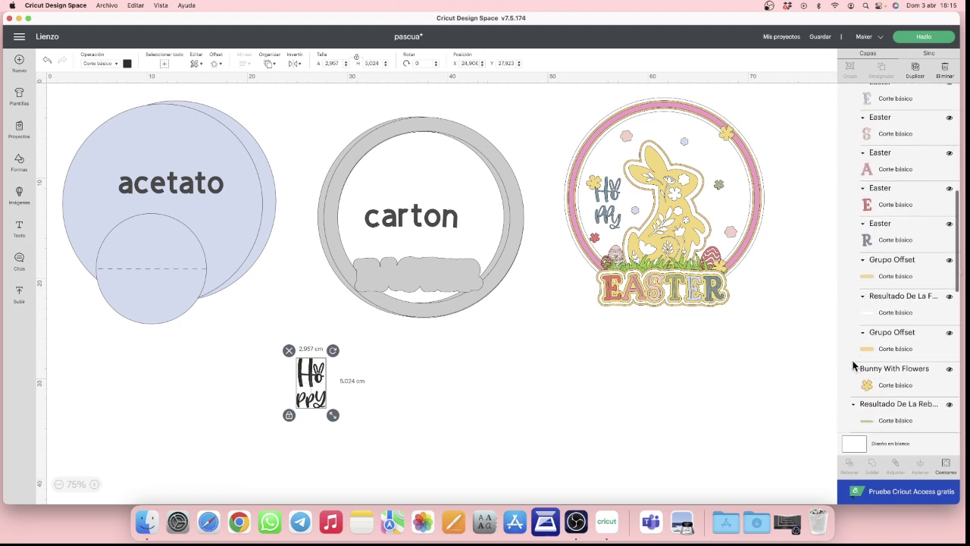
pyautogui.scroll(-10, 853, 366)
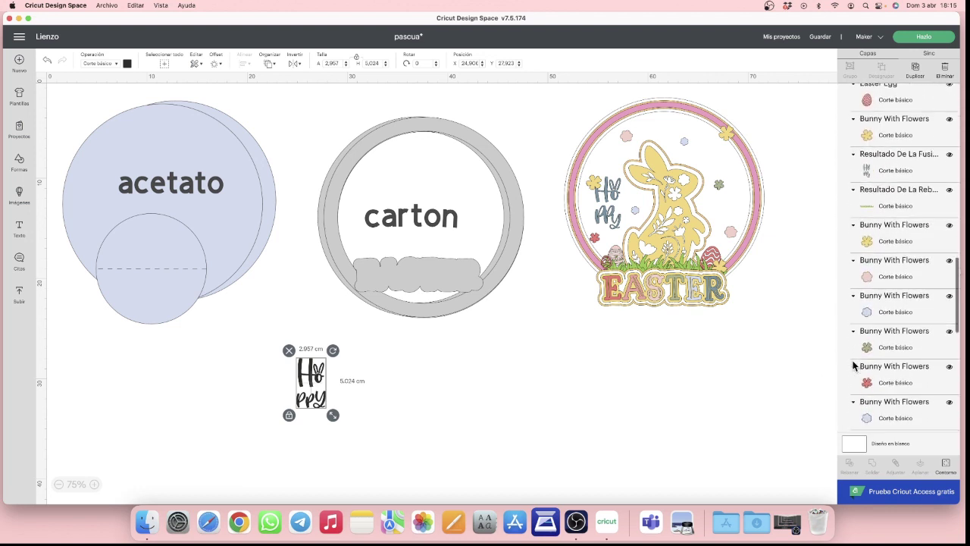
pyautogui.scroll(-8, 853, 366)
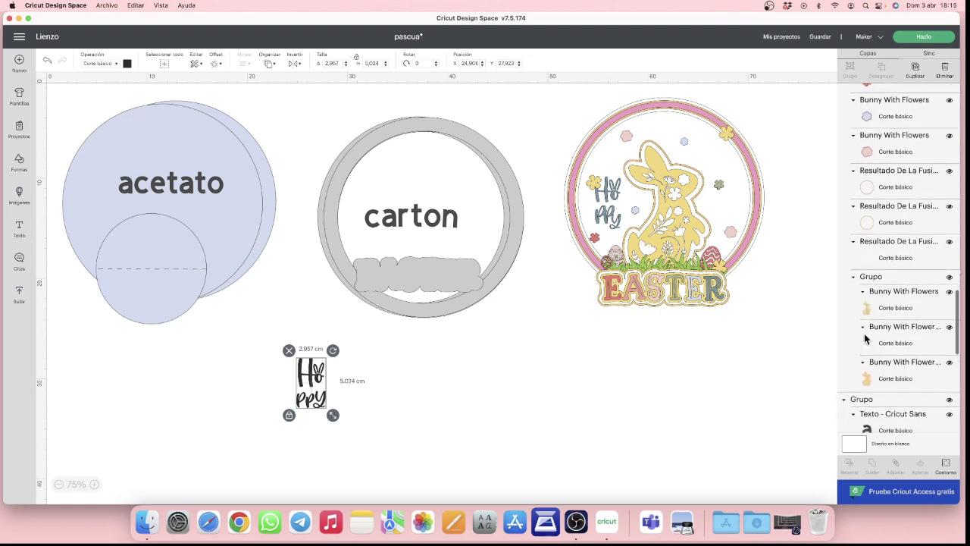
pyautogui.click(871, 301)
pyautogui.rightClick(872, 301)
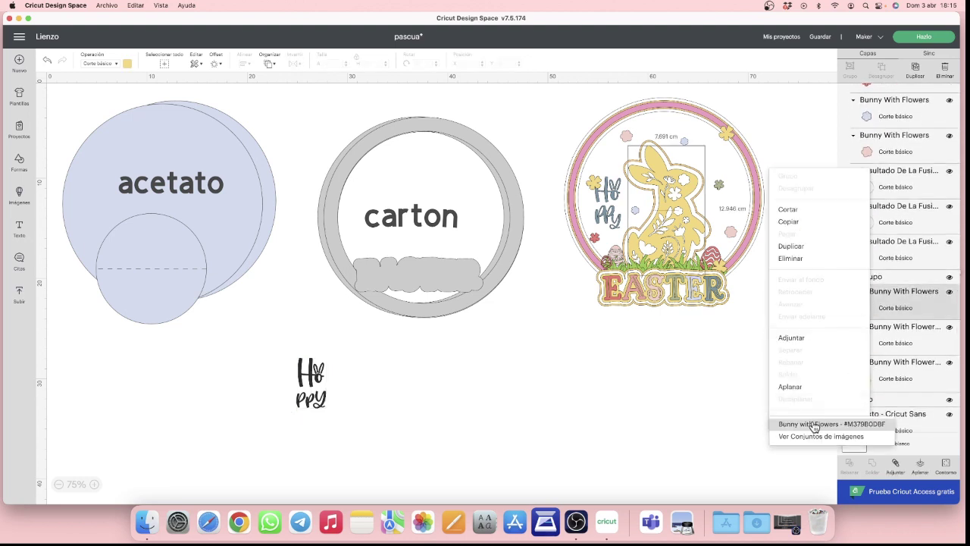
pyautogui.click(814, 425)
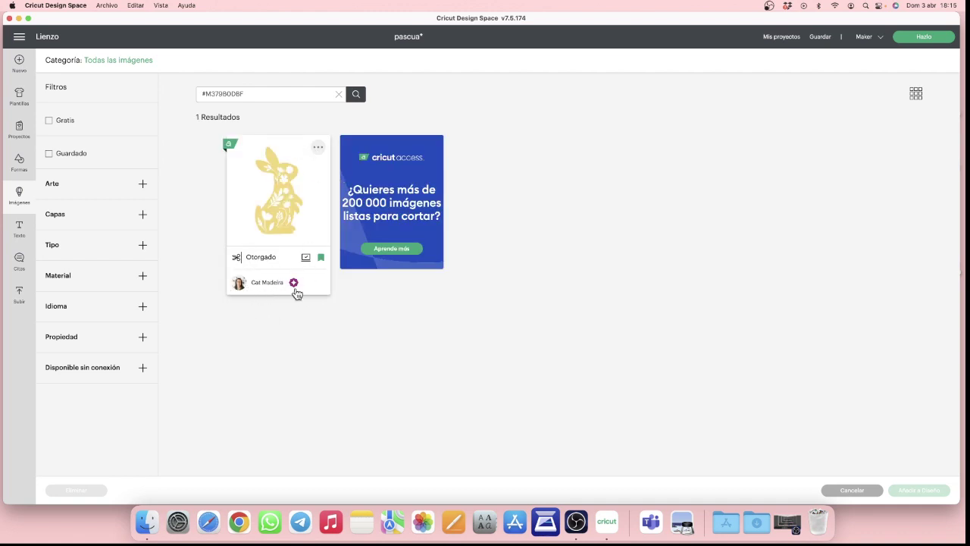
pyautogui.click(295, 196)
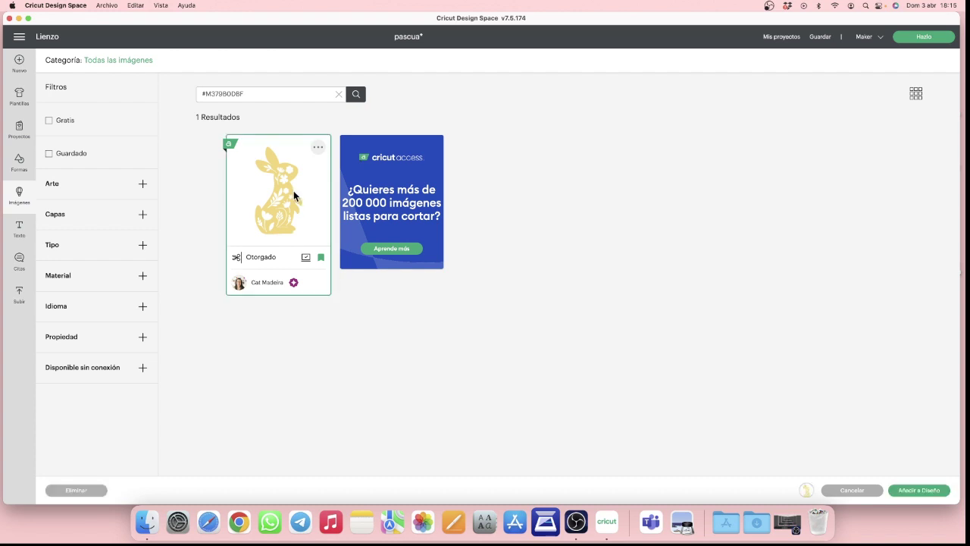
pyautogui.click(918, 491)
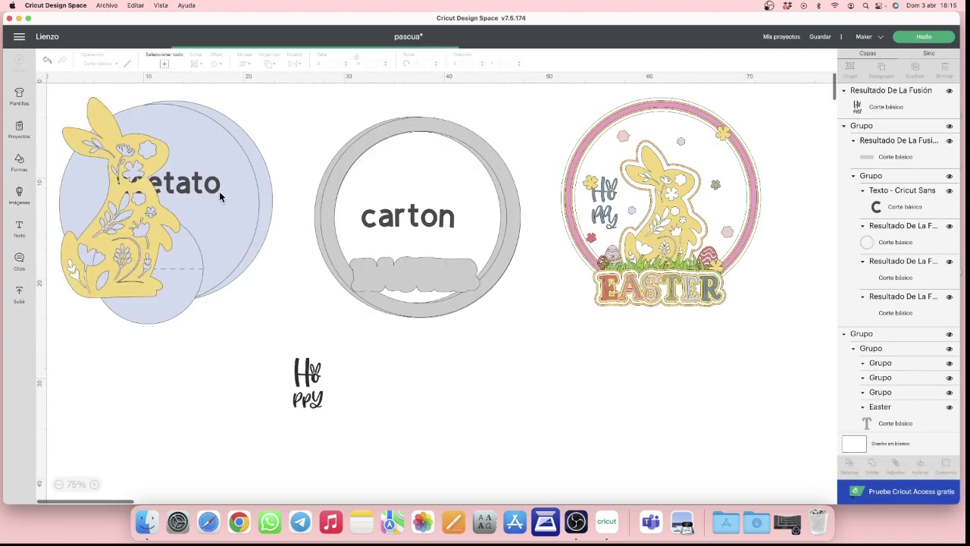
# Step: Shrink the new bunny to about 9 by 15.2 cm and move it to the empty area below the designs
pyautogui.moveTo(160, 221); pyautogui.dragTo(470, 380)
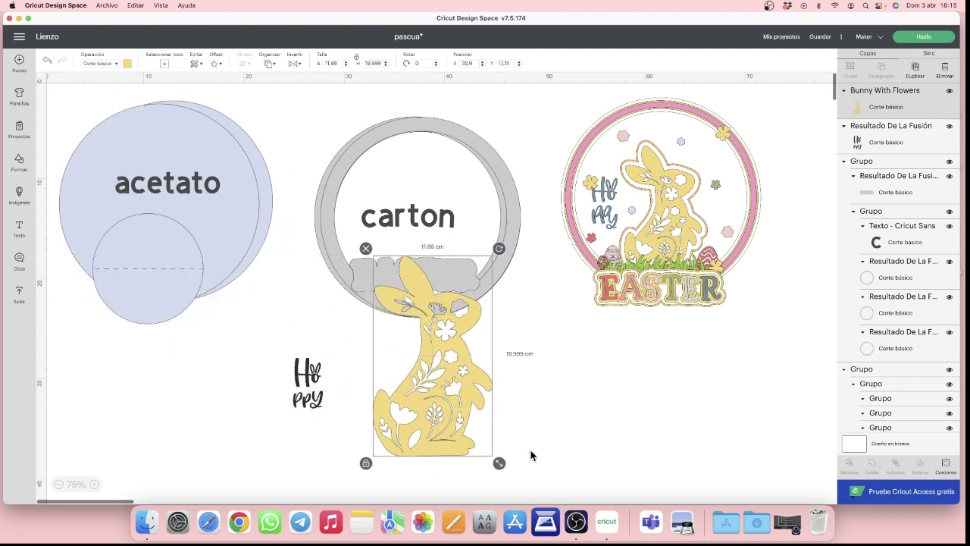
pyautogui.moveTo(499, 464); pyautogui.dragTo(454, 416)
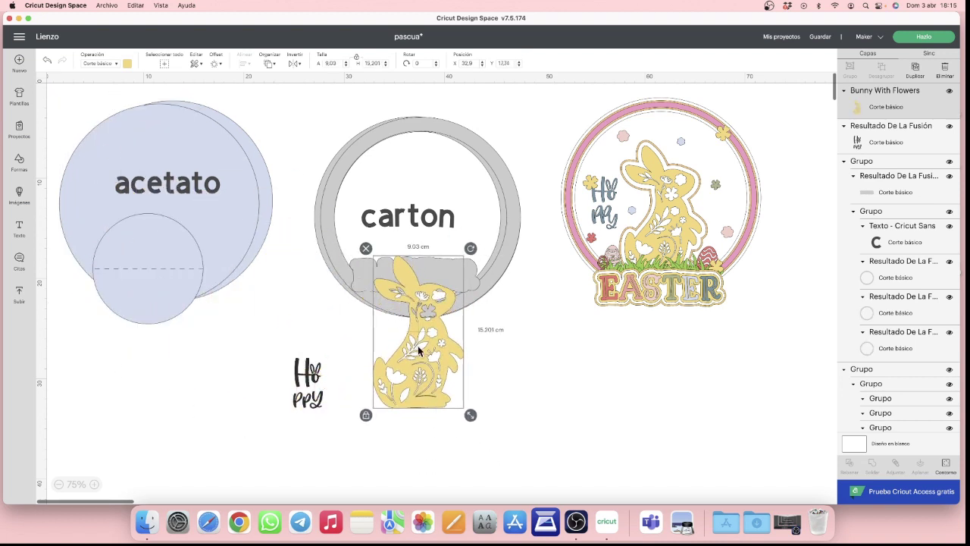
pyautogui.moveTo(418, 345); pyautogui.dragTo(532, 412)
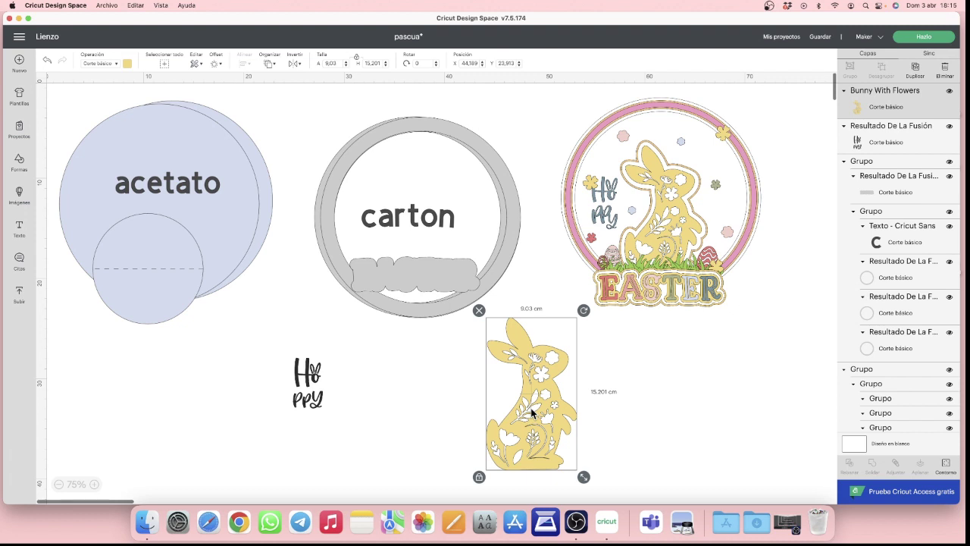
# Step: Hide the "acetato" and "carton" groups and shift the finished Easter design slightly aside
pyautogui.click(207, 220)
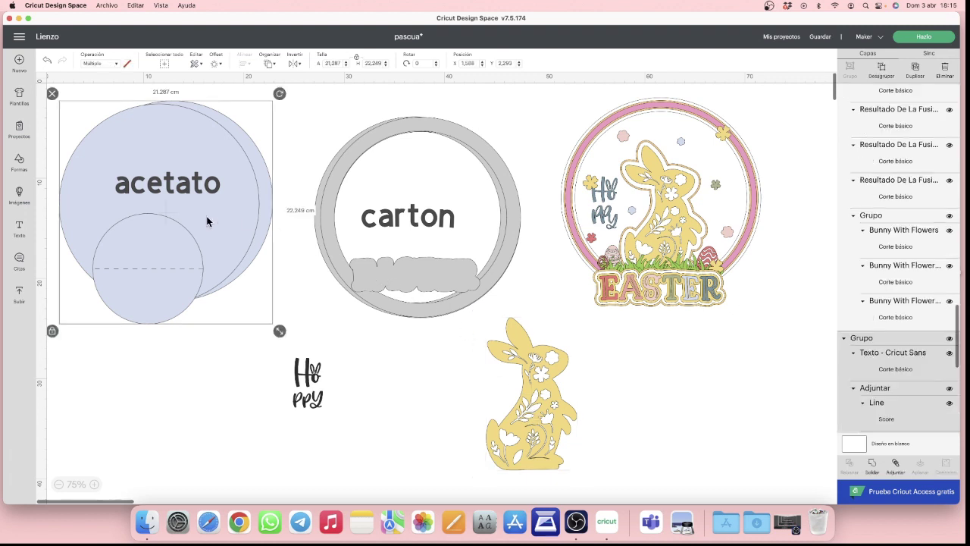
pyautogui.click(949, 340)
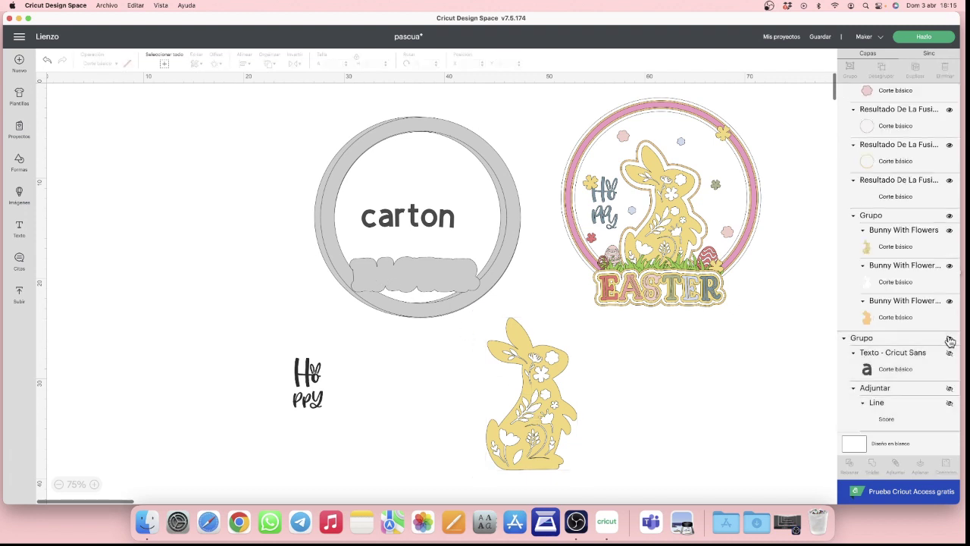
pyautogui.click(455, 248)
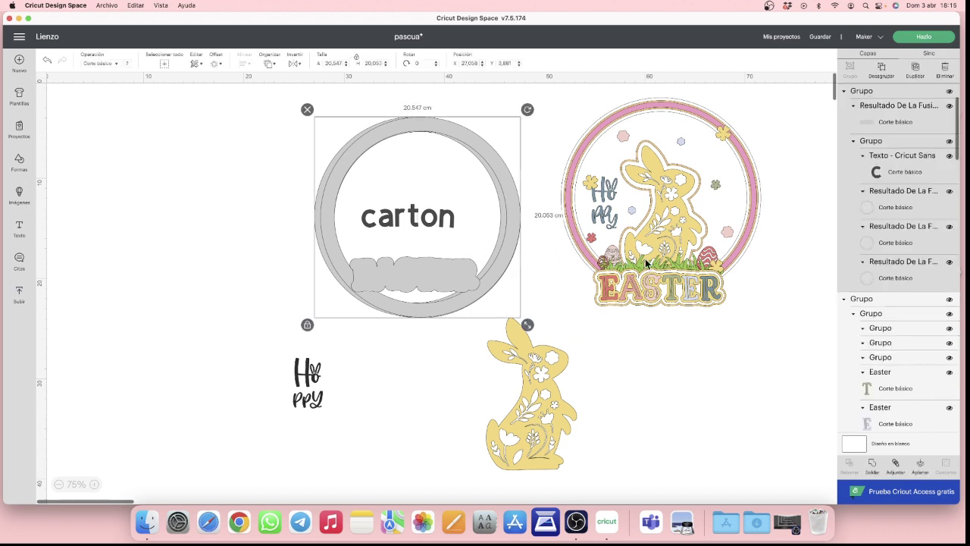
pyautogui.click(949, 91)
pyautogui.moveTo(602, 303); pyautogui.dragTo(619, 303)
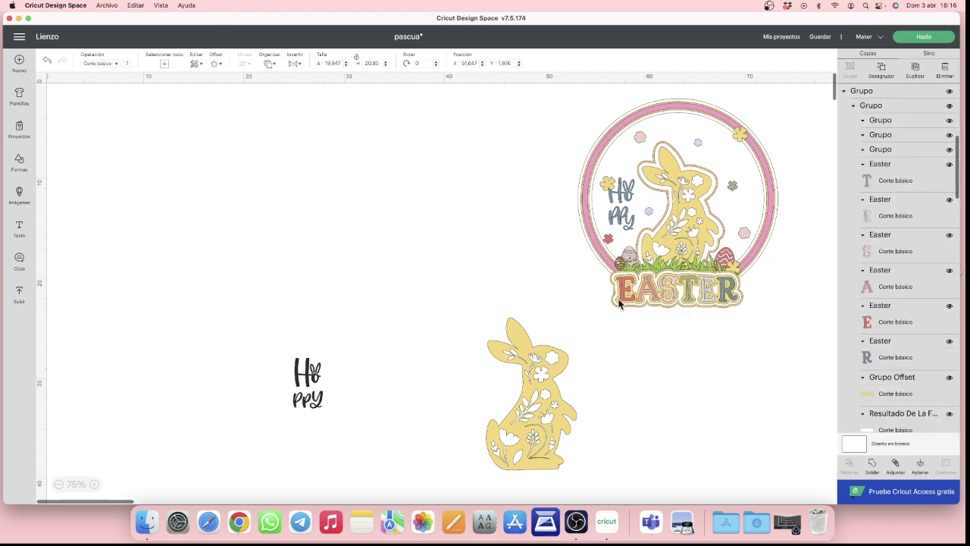
# Step: Move the bunny and "Hoppy" lettering side by side into the freed canvas area, shrinking the bunny to about 8.1 by 13.6 cm
pyautogui.moveTo(539, 390); pyautogui.dragTo(189, 235)
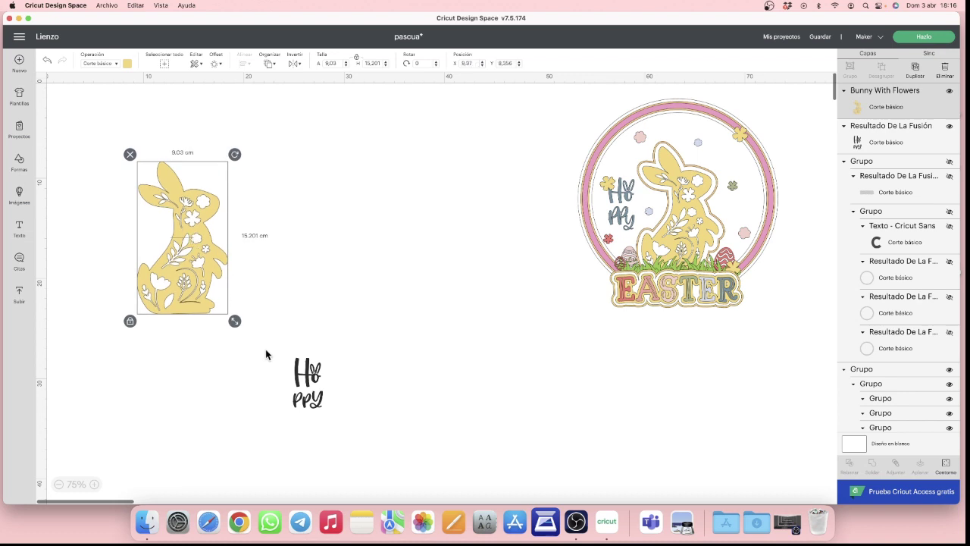
pyautogui.moveTo(307, 379); pyautogui.dragTo(80, 130)
pyautogui.moveTo(182, 259); pyautogui.dragTo(218, 255)
pyautogui.moveTo(267, 291); pyautogui.dragTo(257, 274)
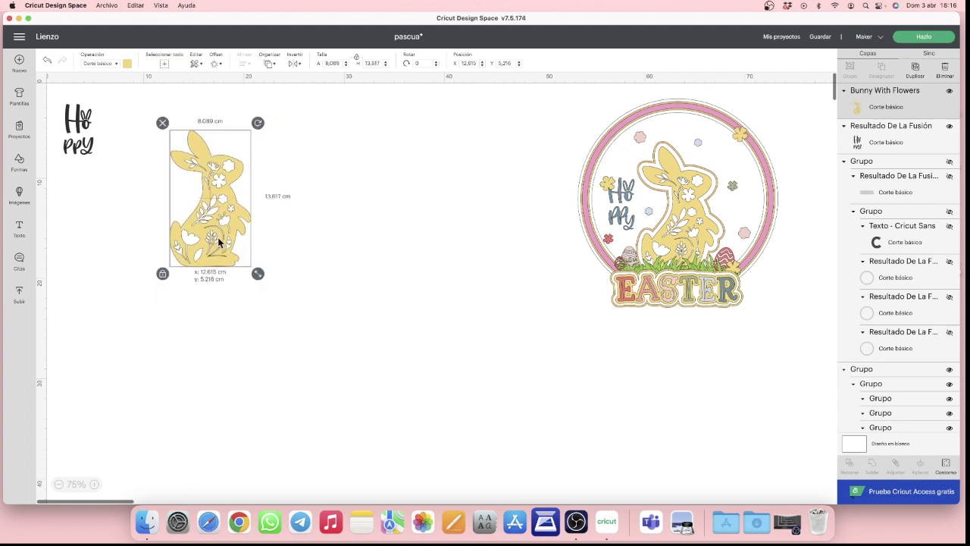
pyautogui.moveTo(219, 241); pyautogui.dragTo(166, 205)
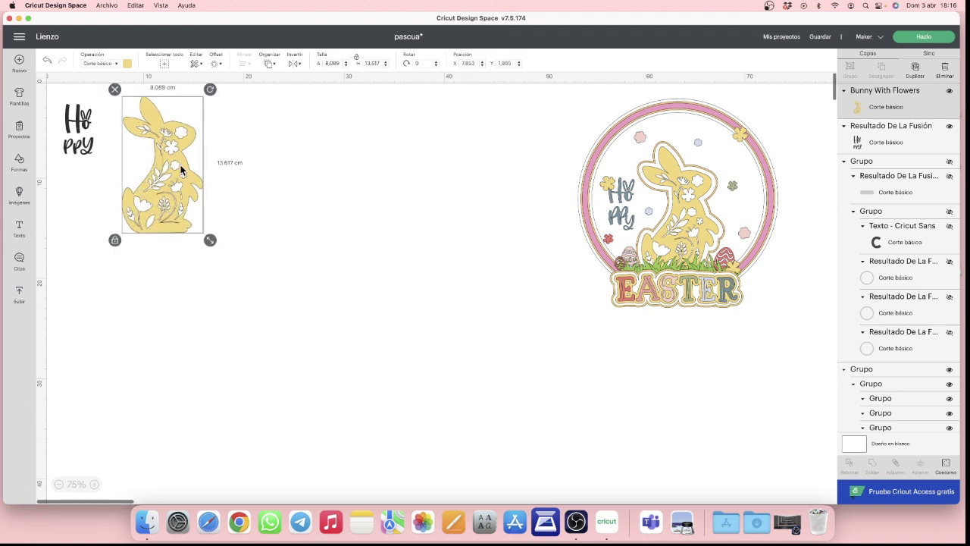
# Step: Insert a circle, enlarge it to about 18.8 cm across and place it in the middle of the canvas
pyautogui.click(19, 161)
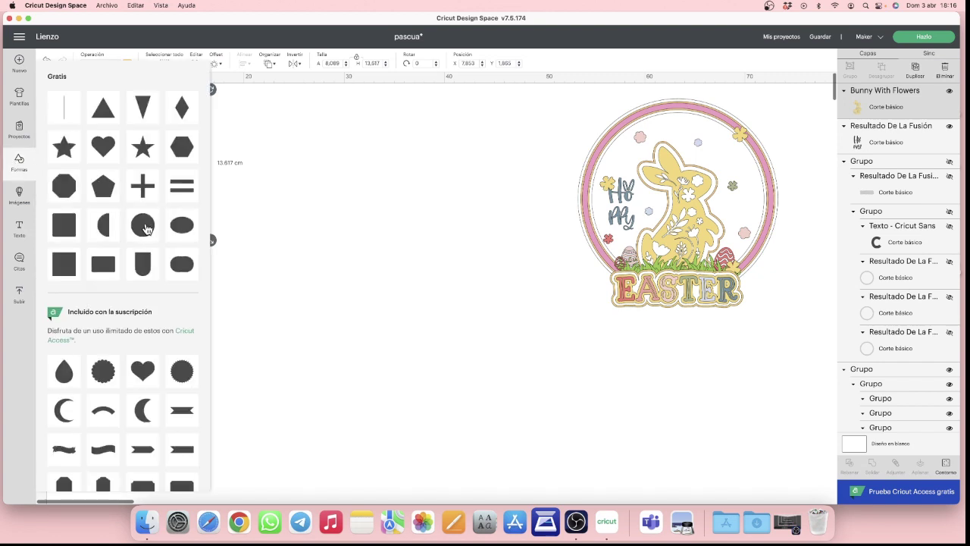
pyautogui.click(146, 229)
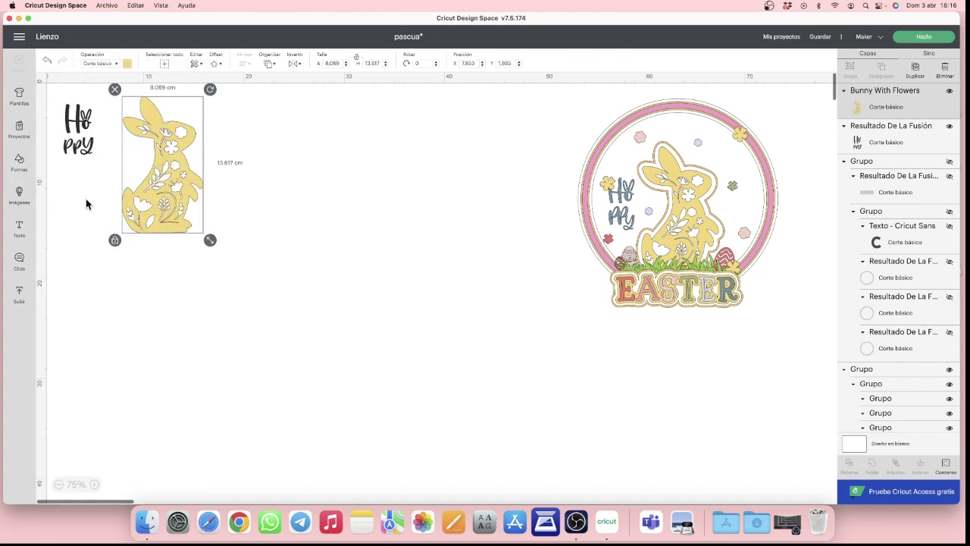
pyautogui.moveTo(103, 146); pyautogui.dragTo(461, 359)
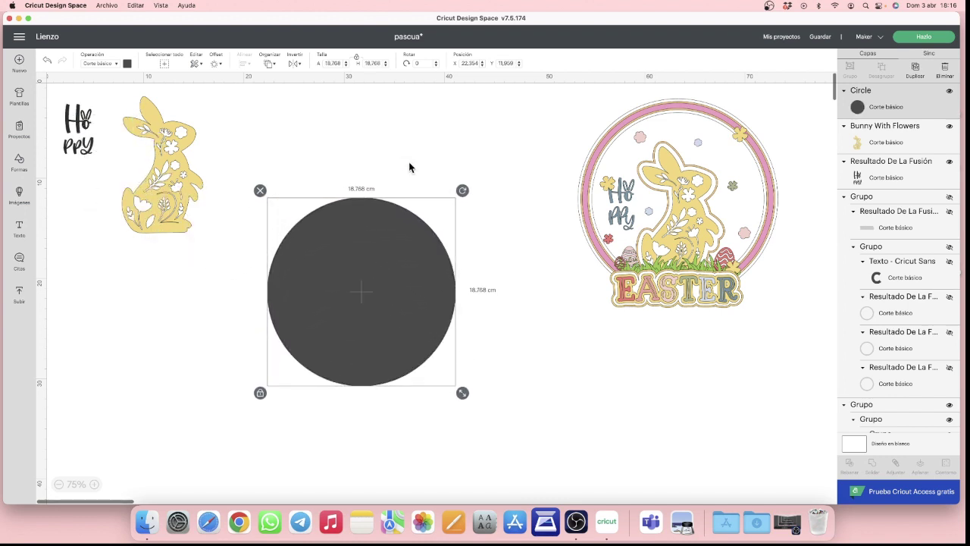
# Step: Apply an outward Offset to the circle, making an outer circle about 20.7 cm across
pyautogui.click(216, 70)
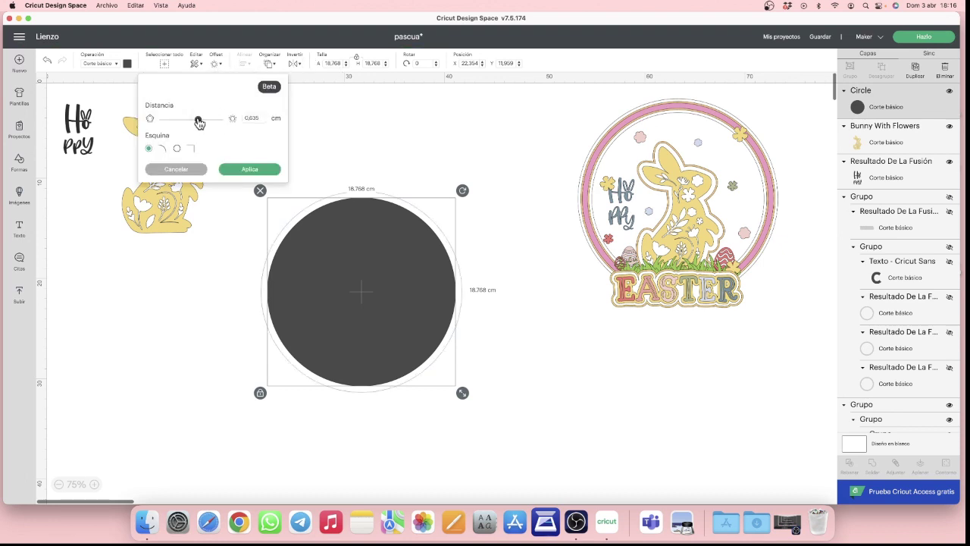
pyautogui.moveTo(199, 123); pyautogui.dragTo(200, 123)
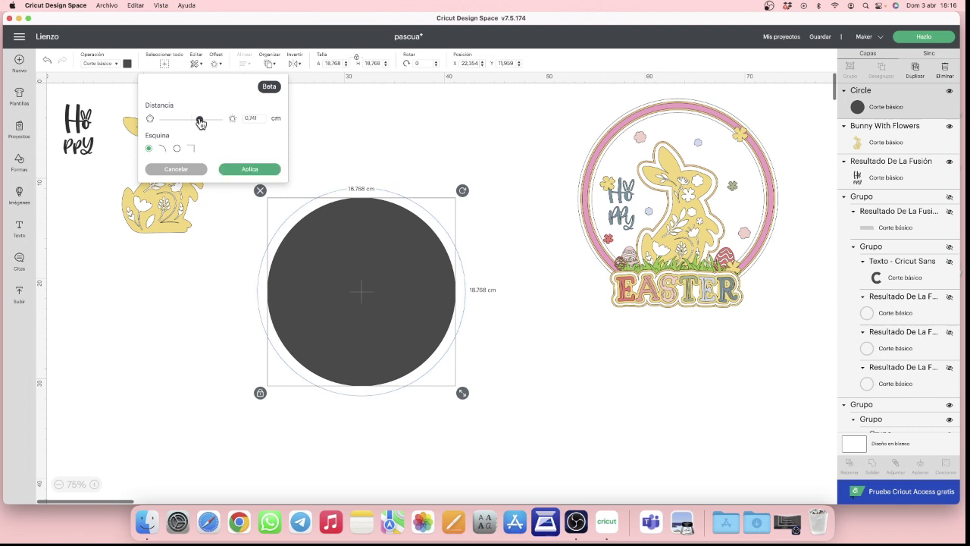
pyautogui.moveTo(201, 123); pyautogui.dragTo(202, 123)
pyautogui.click(243, 174)
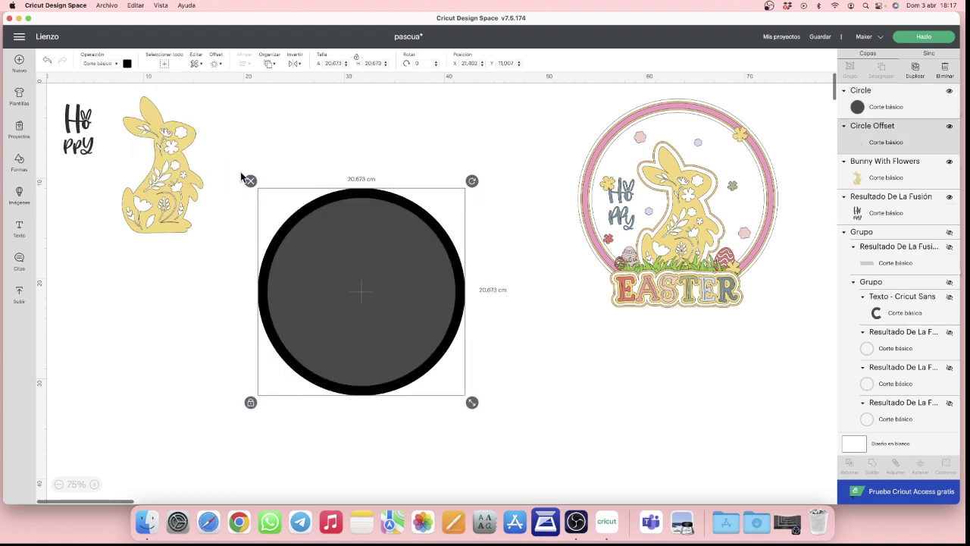
# Step: Move the inner circle slightly off the centre of its black offset circle
pyautogui.click(332, 143)
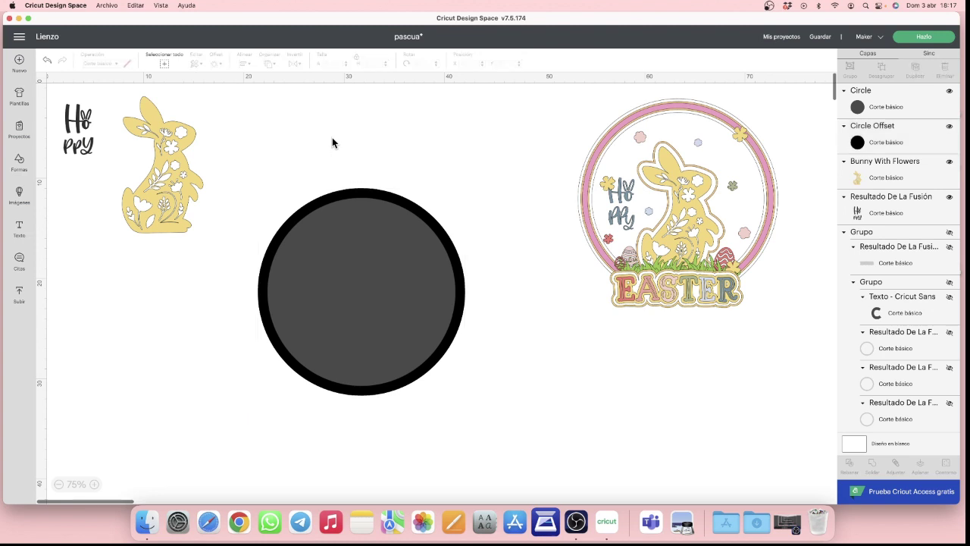
pyautogui.click(360, 248)
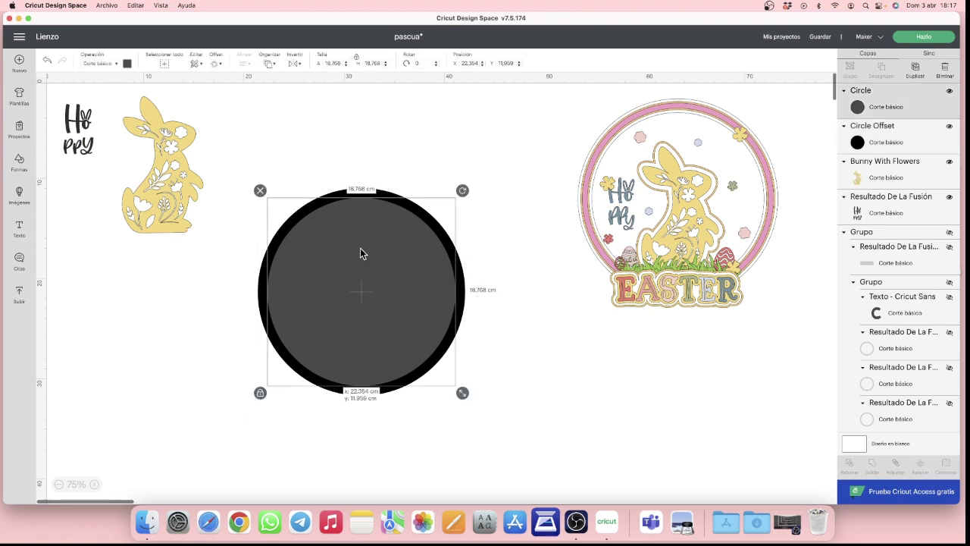
pyautogui.moveTo(360, 248)
pyautogui.mouseDown()
pyautogui.moveTo(379, 260)
pyautogui.moveTo(349, 258)
pyautogui.moveTo(363, 252)
pyautogui.mouseUp()
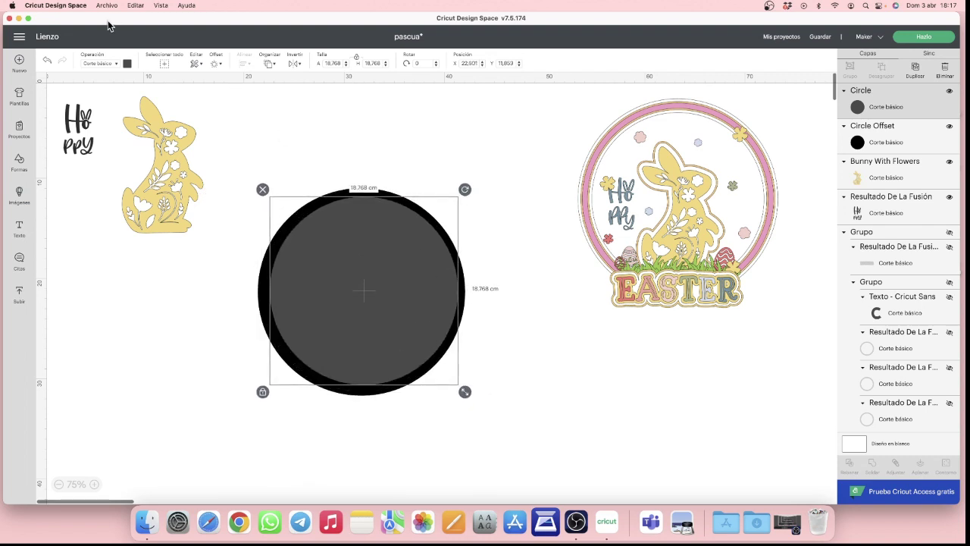
# Step: Undo the inner circle's shift and slice the inner circle together with its black offset circle
pyautogui.click(45, 63)
pyautogui.click(45, 63)
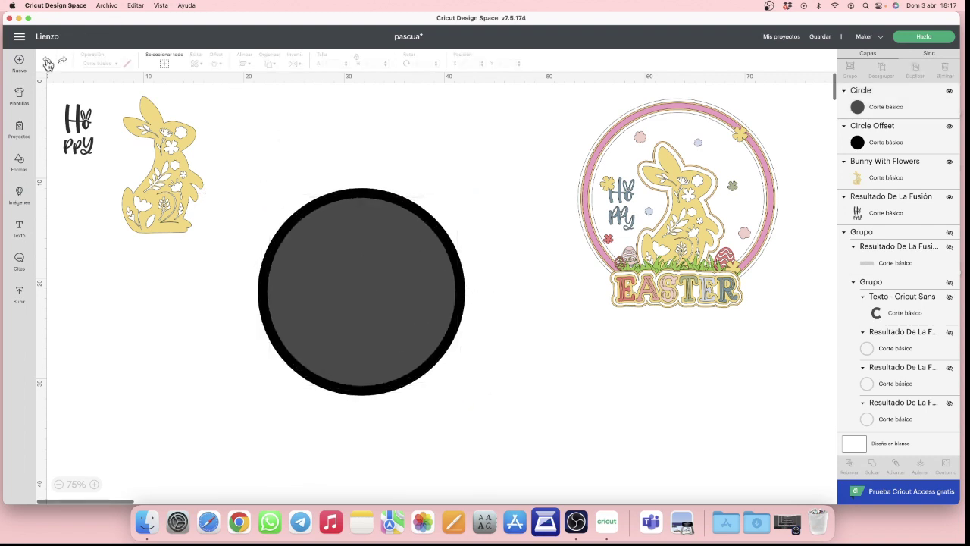
pyautogui.click(266, 210)
pyautogui.click(307, 160)
pyautogui.moveTo(307, 155); pyautogui.dragTo(478, 424)
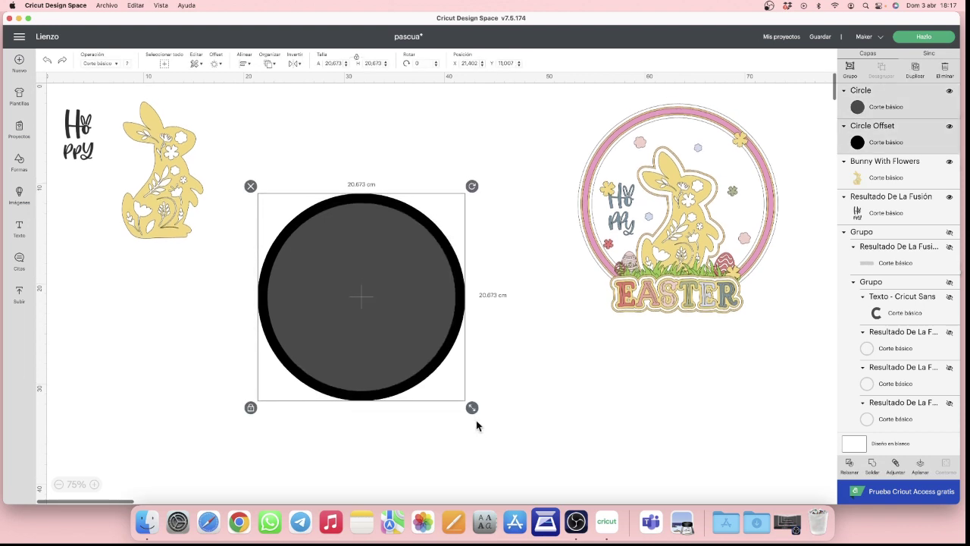
pyautogui.click(850, 465)
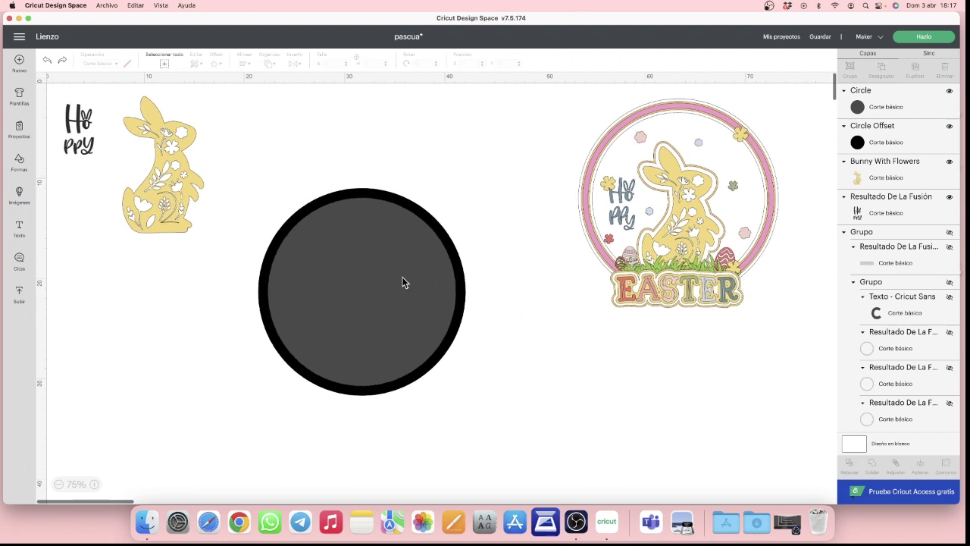
# Step: Delete the two inner discs left by the slice, keeping the black ring and moving it up between the bunny and the finished design
pyautogui.moveTo(403, 282); pyautogui.dragTo(531, 361)
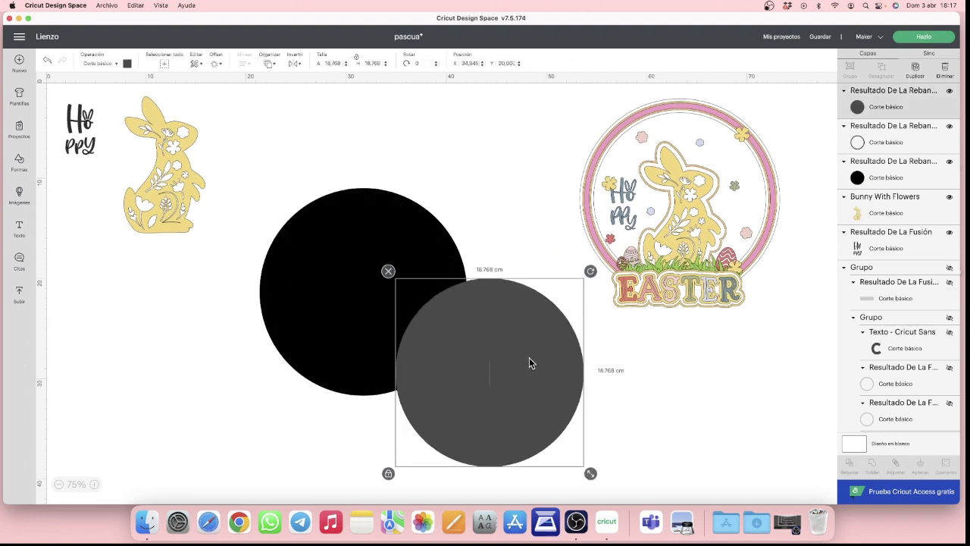
pyautogui.press('Delete')
pyautogui.moveTo(411, 306); pyautogui.dragTo(364, 208)
pyautogui.click(372, 296)
pyautogui.press('Delete')
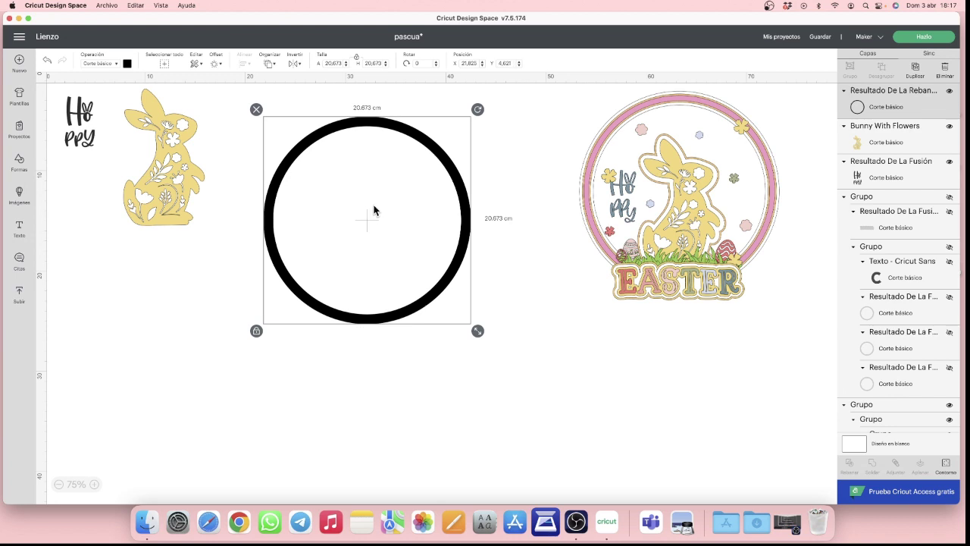
# Step: Move the yellow bunny away from the ring to just below the "Hoppy" lettering
pyautogui.hscroll(-1, 493, 222)
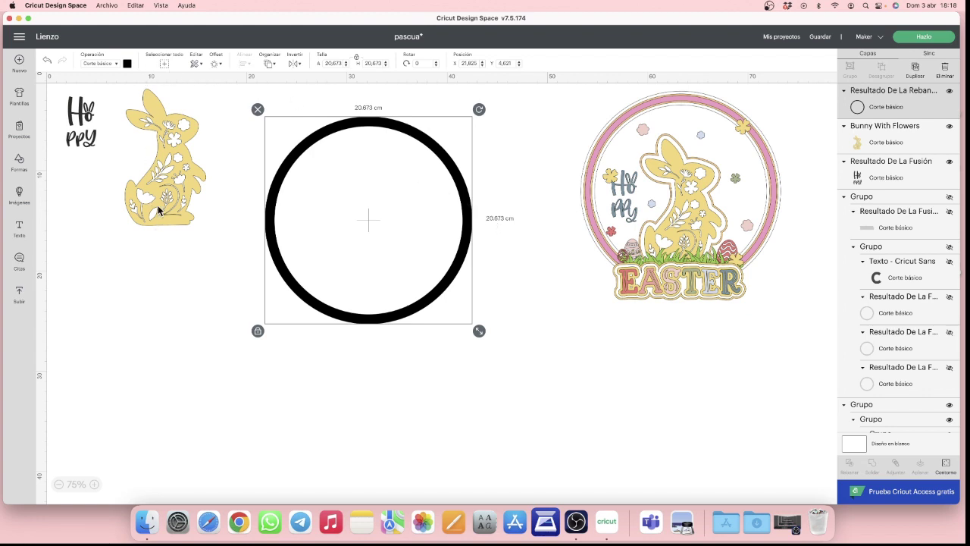
pyautogui.moveTo(157, 206); pyautogui.dragTo(112, 276)
pyautogui.click(257, 156)
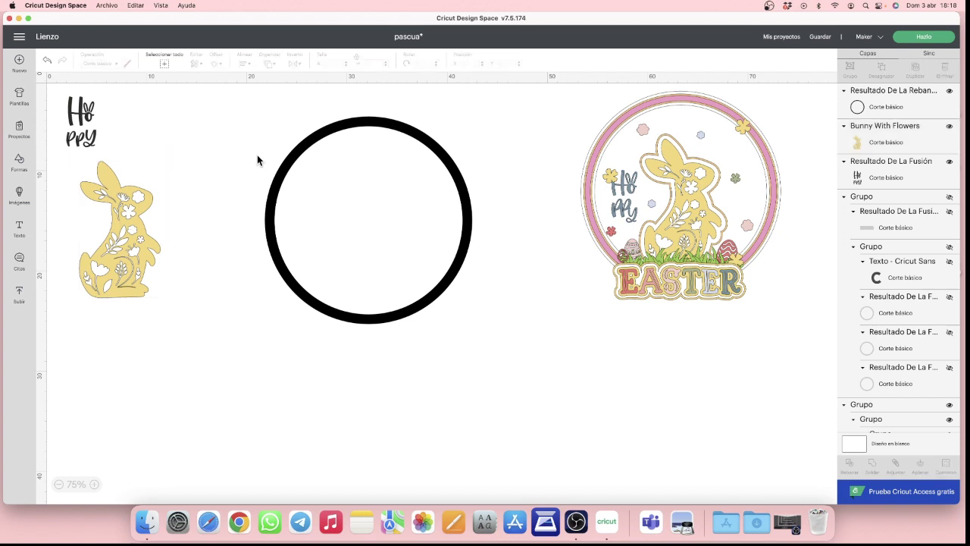
# Step: Set the black ring's width to 19 cm with its proportions locked
pyautogui.moveTo(257, 155); pyautogui.dragTo(448, 332)
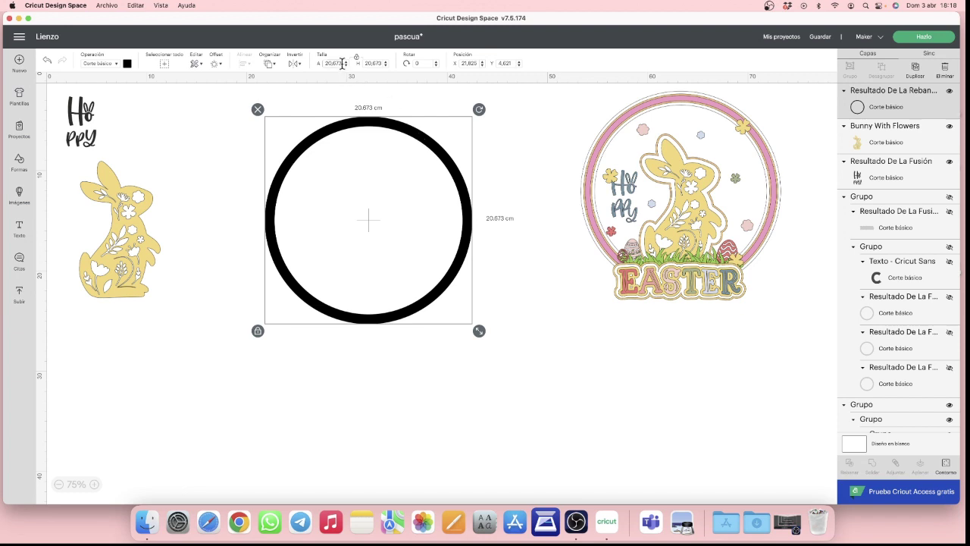
pyautogui.moveTo(342, 64); pyautogui.dragTo(319, 65)
pyautogui.write('19')
pyautogui.press('Return')
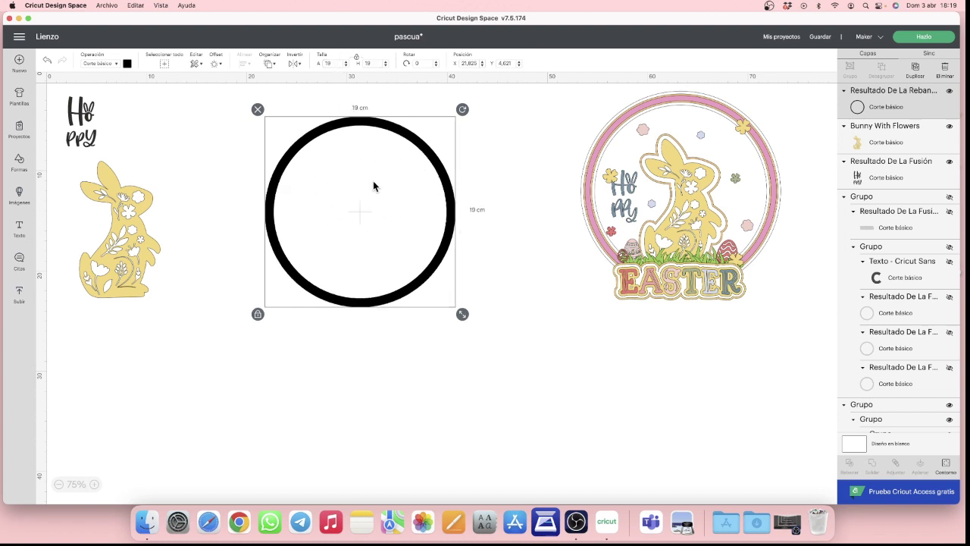
# Step: Change the black ring's material colour to light grey
pyautogui.click(97, 484)
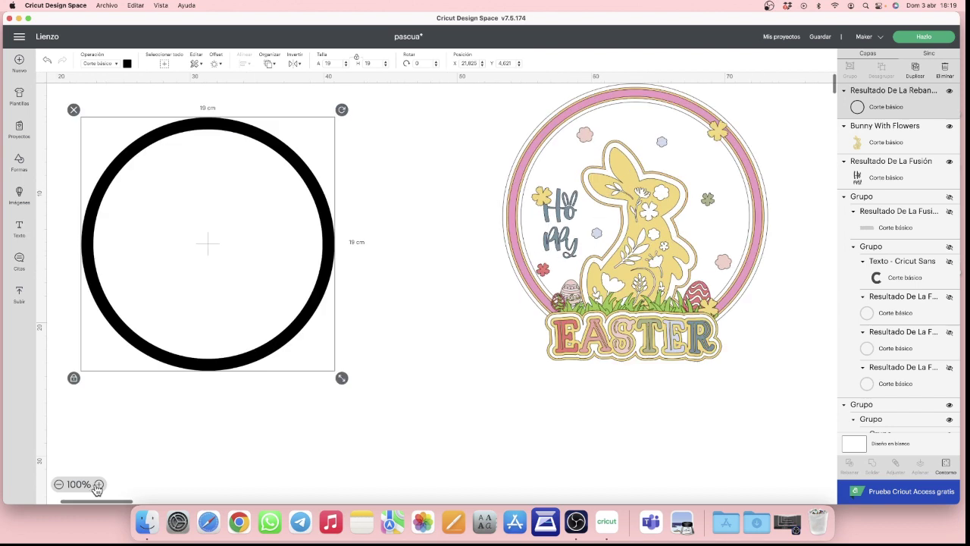
pyautogui.hscroll(-5, 353, 385)
pyautogui.click(354, 388)
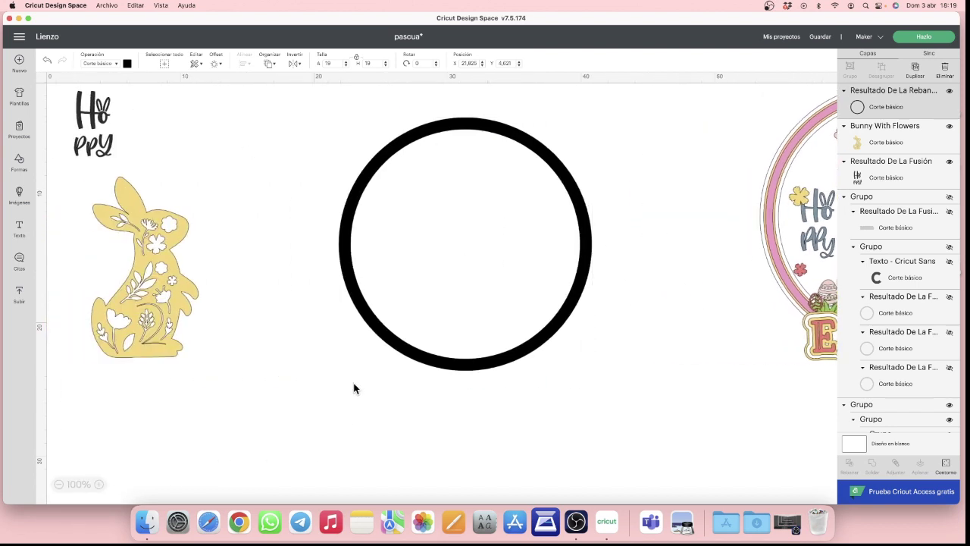
pyautogui.click(413, 339)
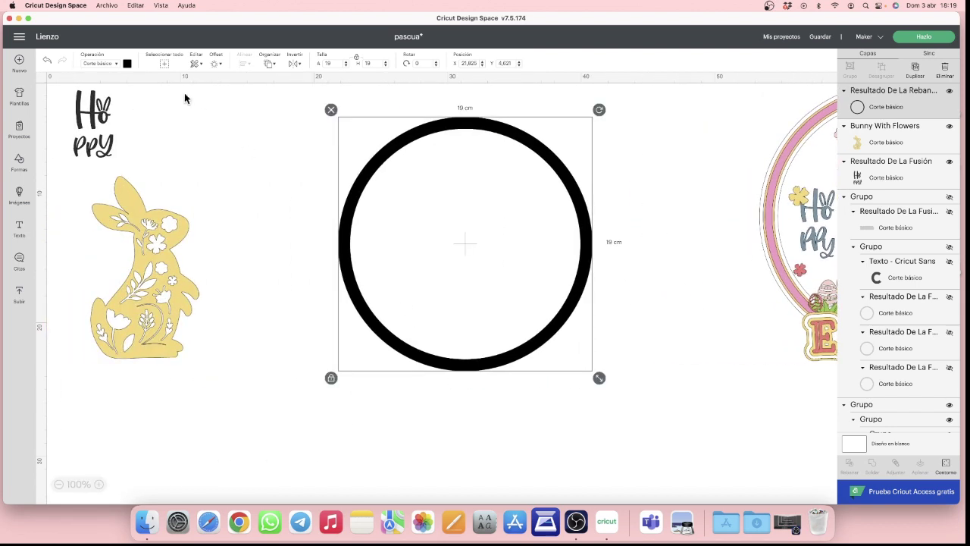
pyautogui.click(127, 64)
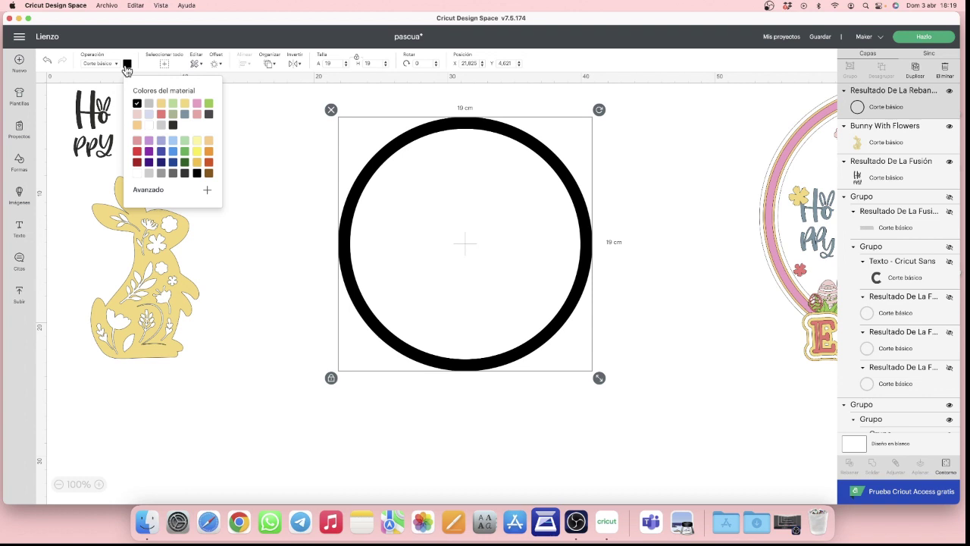
pyautogui.click(148, 104)
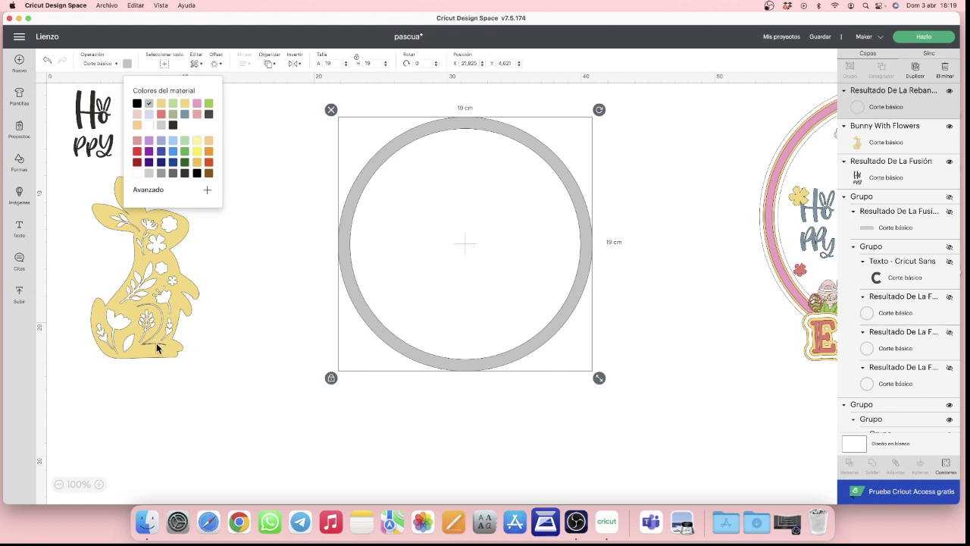
# Step: Place the yellow bunny inside the grey ring and send the ring to the back
pyautogui.moveTo(152, 347); pyautogui.dragTo(472, 333)
pyautogui.click(472, 333)
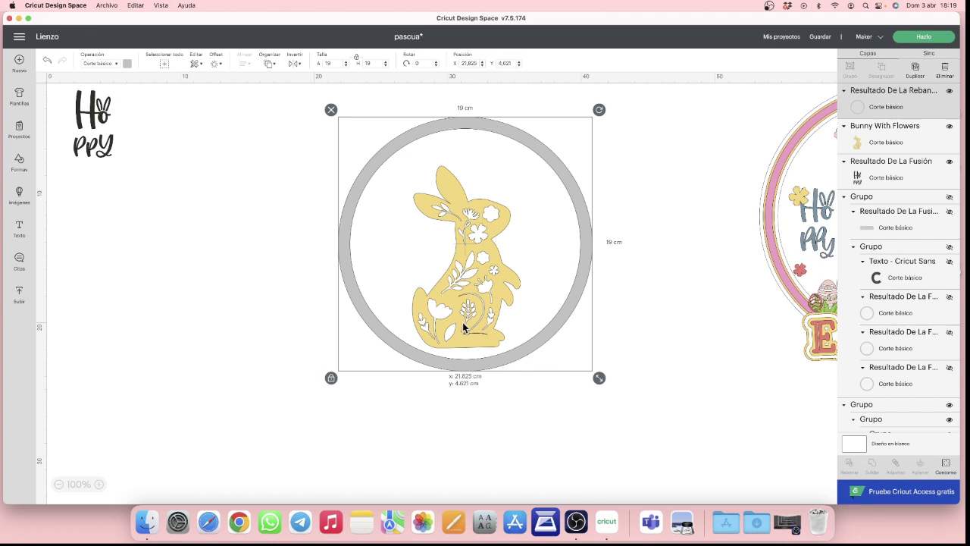
pyautogui.moveTo(462, 322)
pyautogui.mouseDown()
pyautogui.moveTo(453, 322)
pyautogui.moveTo(462, 321)
pyautogui.mouseUp()
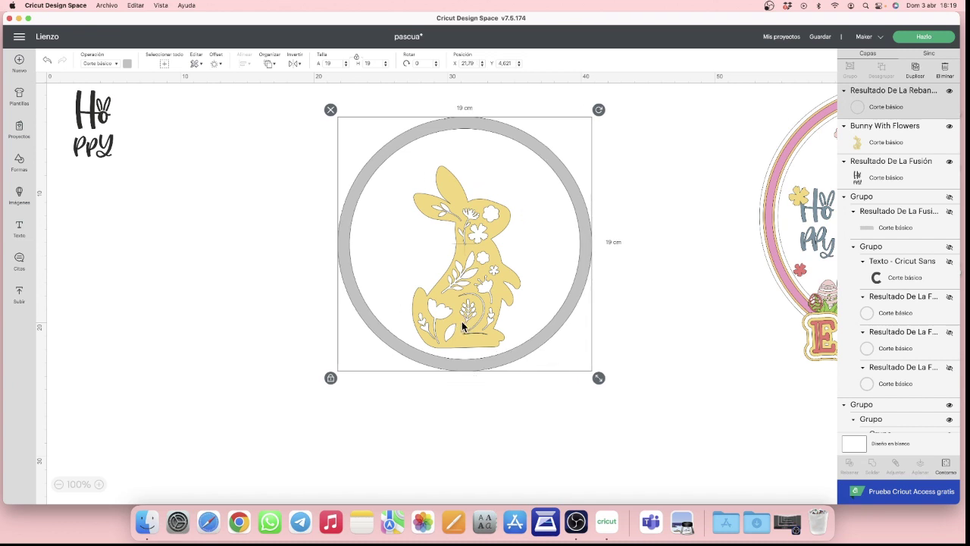
pyautogui.click(269, 64)
pyautogui.click(322, 80)
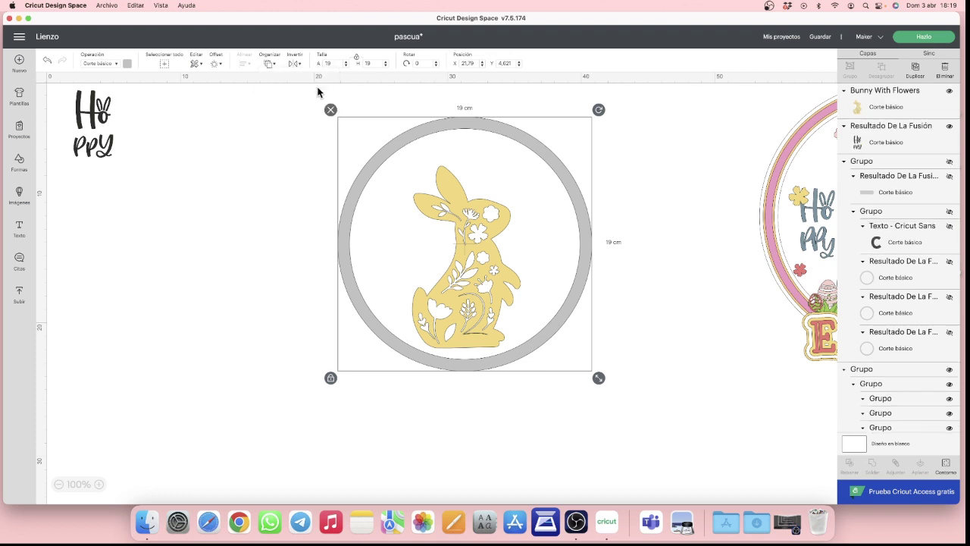
# Step: Shrink the yellow bunny to about 8.0 by 13.4 cm and centre it within the grey ring
pyautogui.click(324, 249)
pyautogui.click(473, 260)
pyautogui.moveTo(472, 260); pyautogui.dragTo(471, 259)
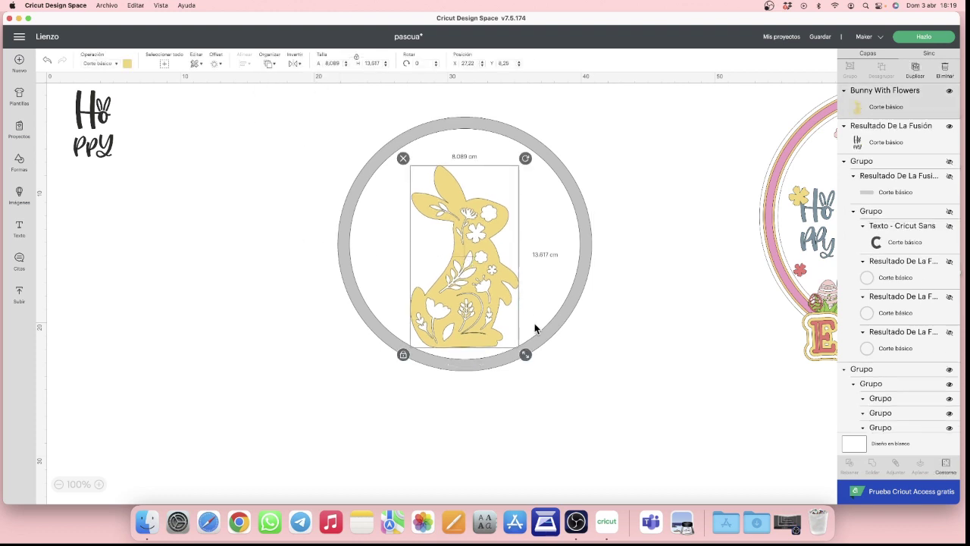
pyautogui.moveTo(526, 360); pyautogui.dragTo(514, 354)
pyautogui.moveTo(463, 306); pyautogui.dragTo(464, 304)
pyautogui.moveTo(525, 354); pyautogui.dragTo(518, 350)
pyautogui.moveTo(468, 309); pyautogui.dragTo(461, 307)
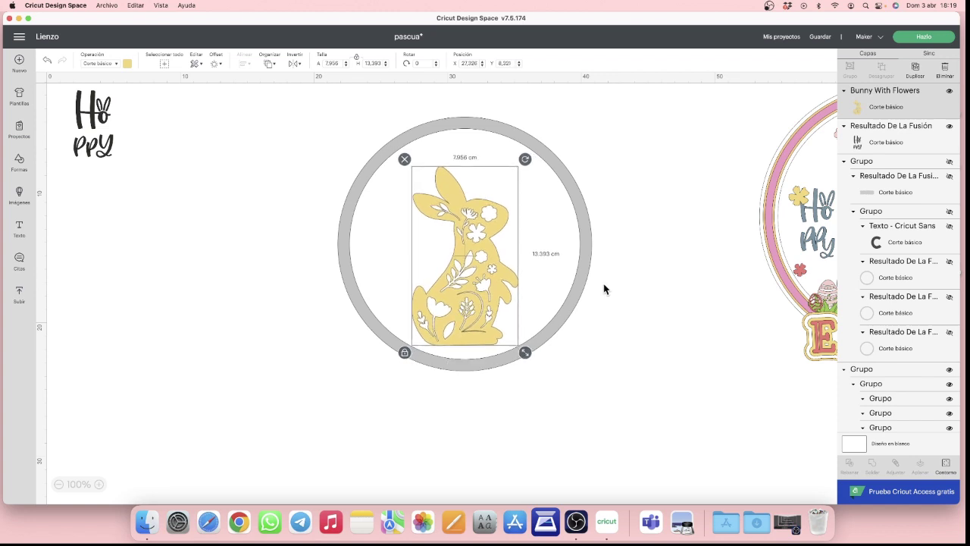
# Step: Apply an outward Offset of 0.388 cm with rounded corners to the yellow bunny
pyautogui.hscroll(5, 713, 289)
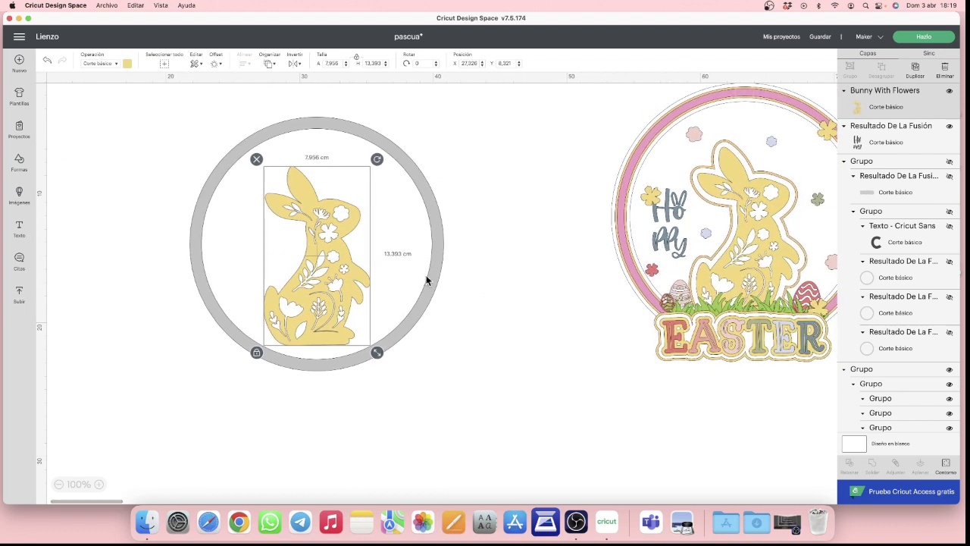
pyautogui.click(326, 184)
pyautogui.click(332, 253)
pyautogui.click(216, 64)
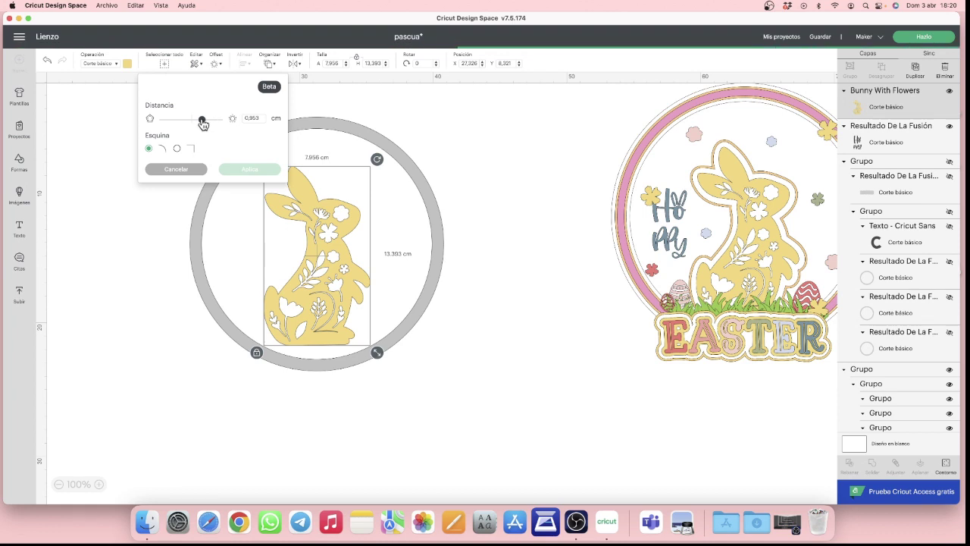
pyautogui.moveTo(202, 124); pyautogui.dragTo(197, 124)
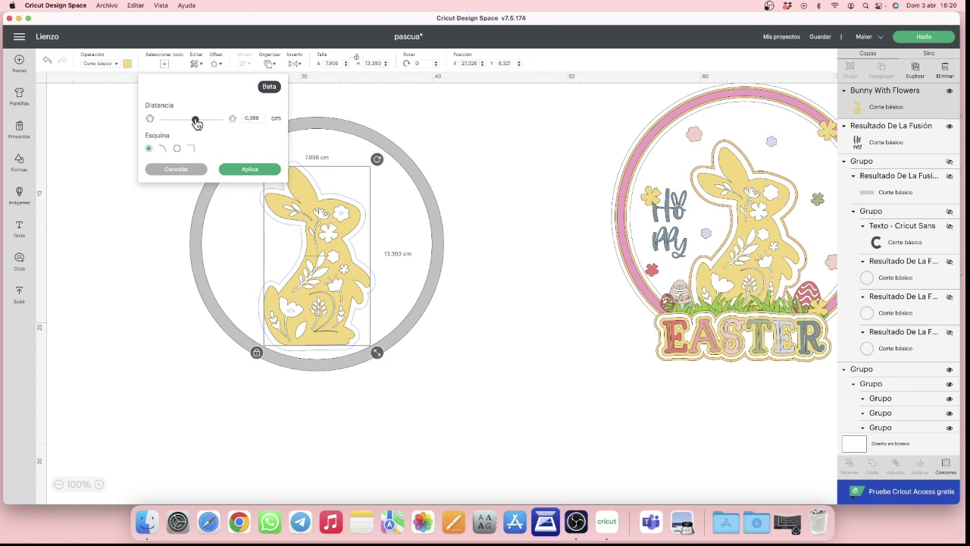
pyautogui.click(253, 169)
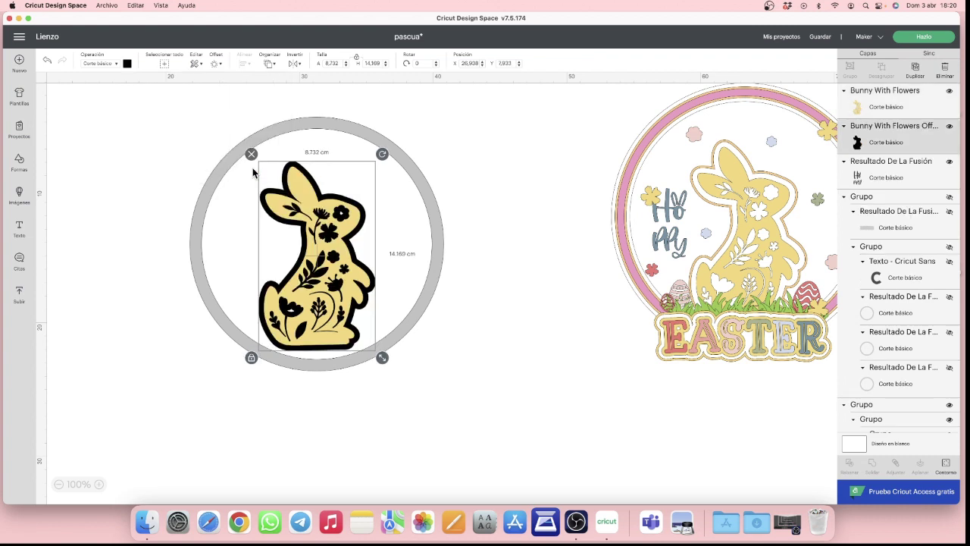
# Step: Move the yellow bunny off its black offset silhouette and hide the silhouette's two small inner cutouts with Contour
pyautogui.moveTo(339, 224); pyautogui.dragTo(557, 277)
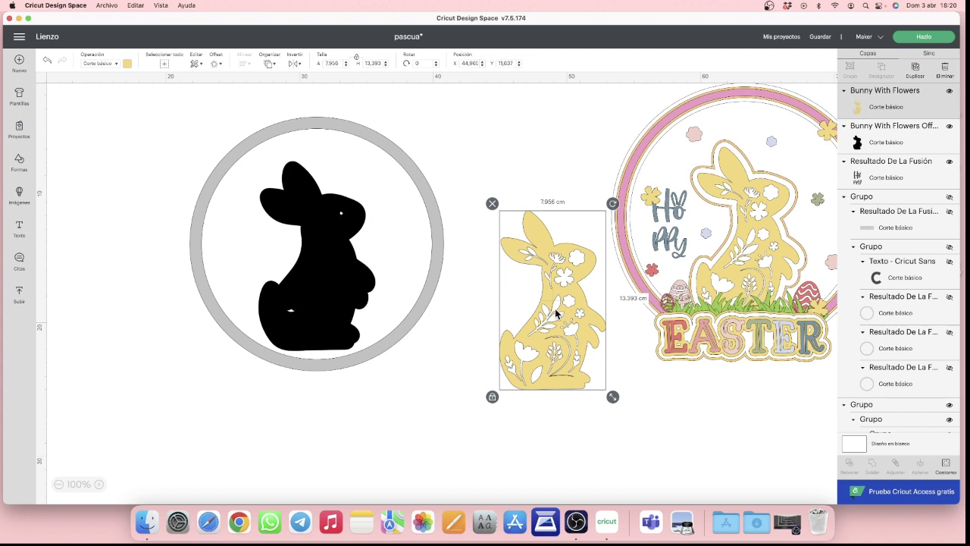
pyautogui.moveTo(556, 312); pyautogui.dragTo(562, 277)
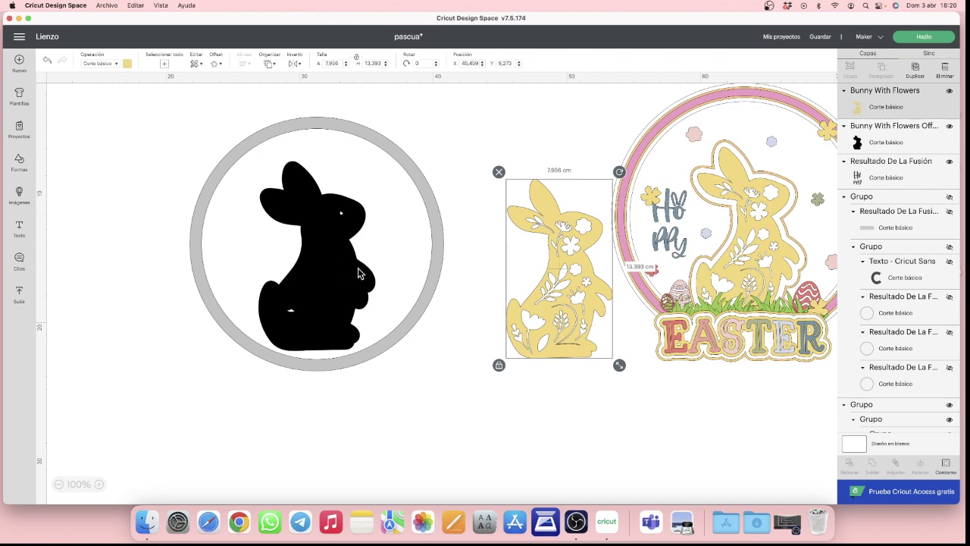
pyautogui.click(946, 466)
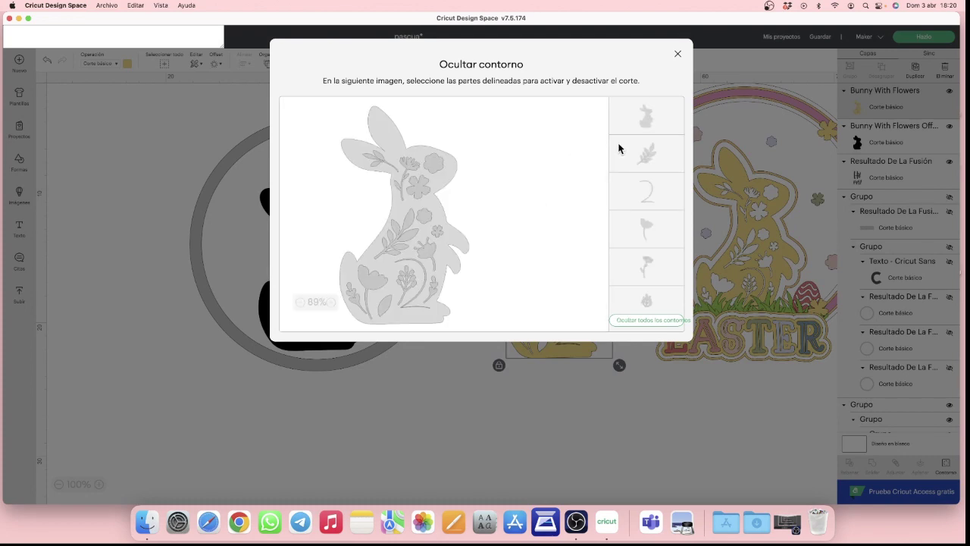
pyautogui.click(513, 454)
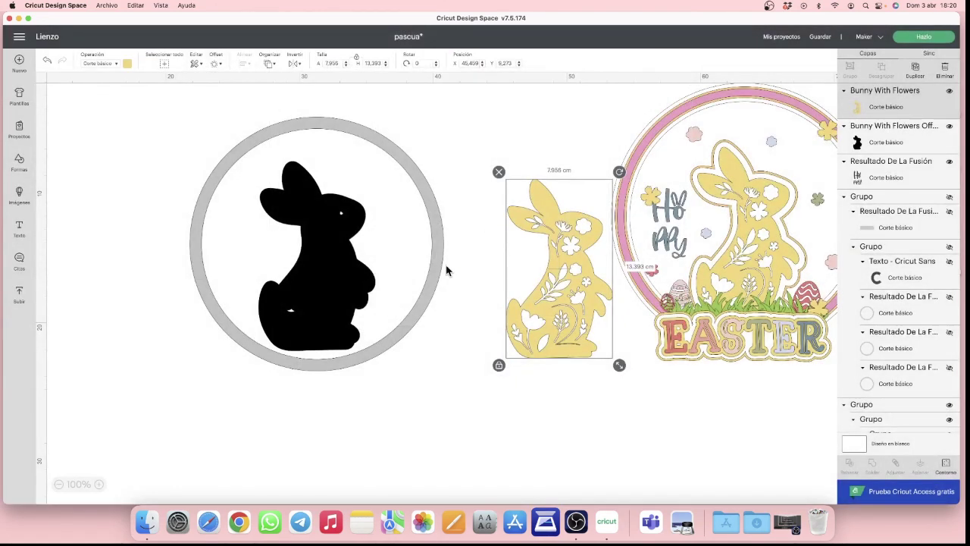
pyautogui.click(303, 312)
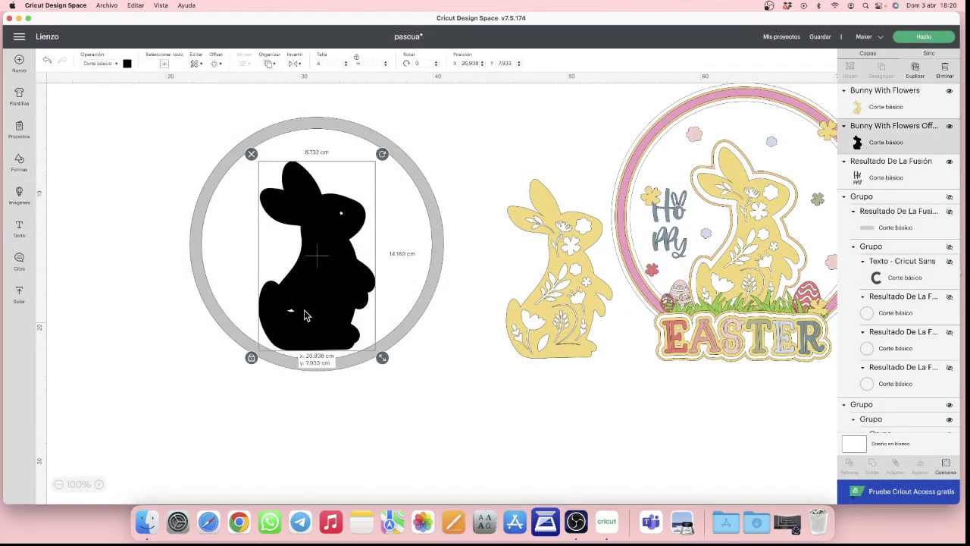
pyautogui.click(945, 466)
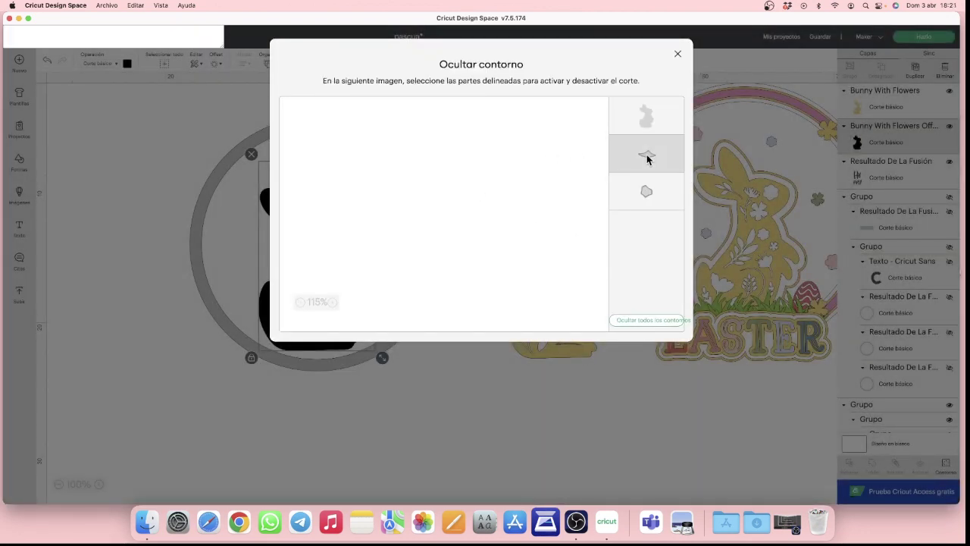
pyautogui.click(678, 54)
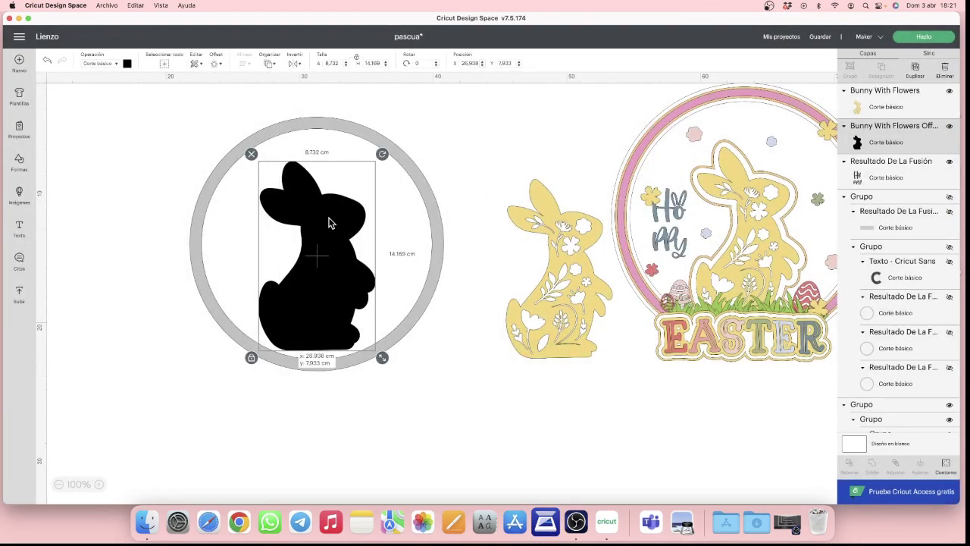
# Step: Colour the bunny's offset silhouette white and place the yellow bunny back on top of it inside the ring
pyautogui.click(127, 65)
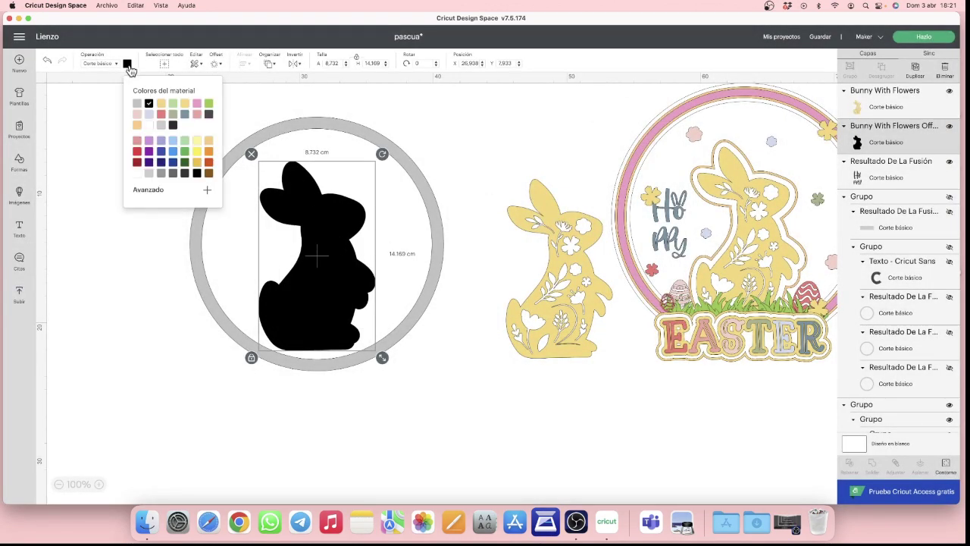
pyautogui.click(149, 126)
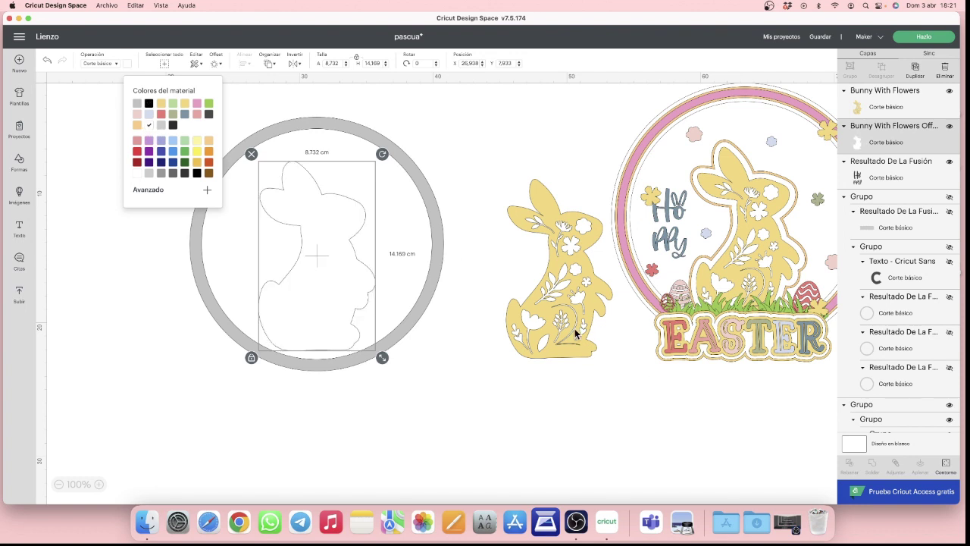
pyautogui.moveTo(576, 334); pyautogui.dragTo(326, 317)
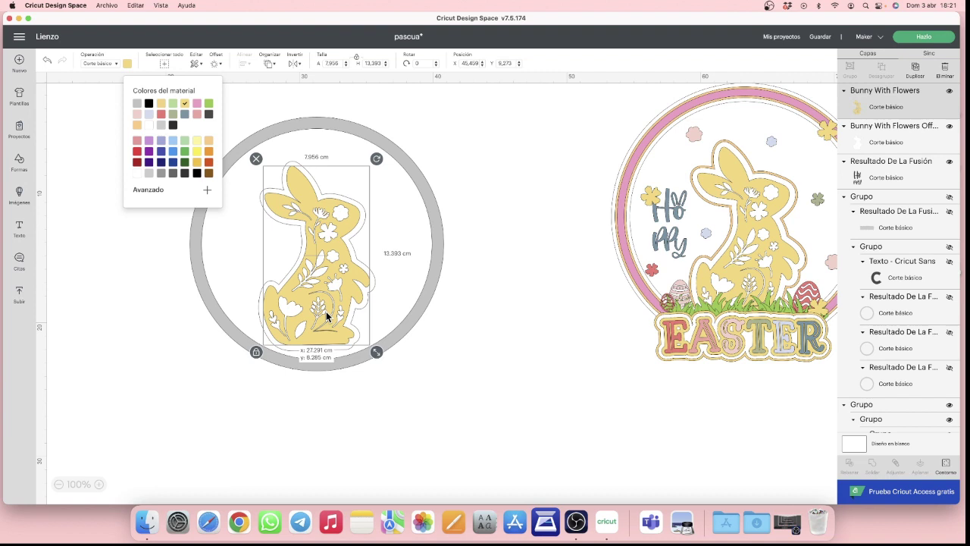
pyautogui.click(505, 332)
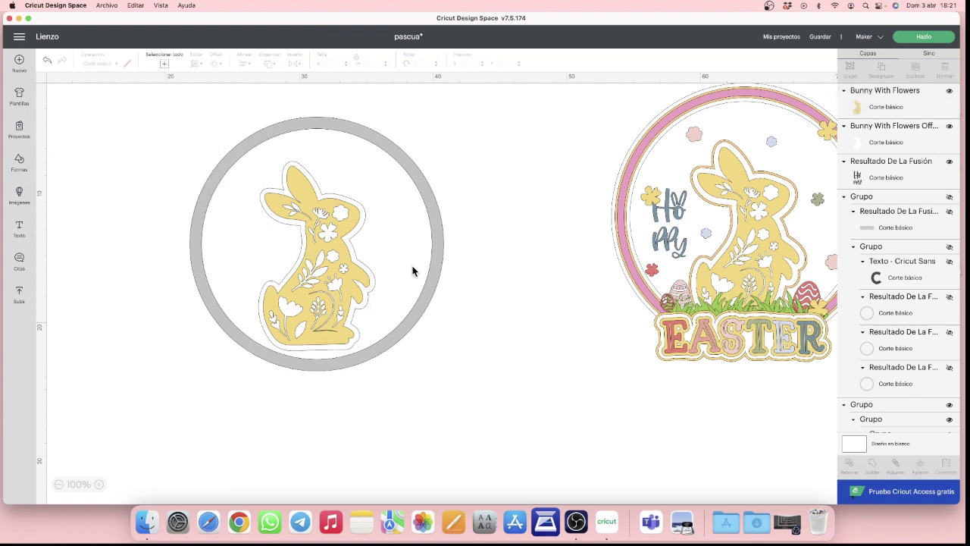
pyautogui.click(306, 201)
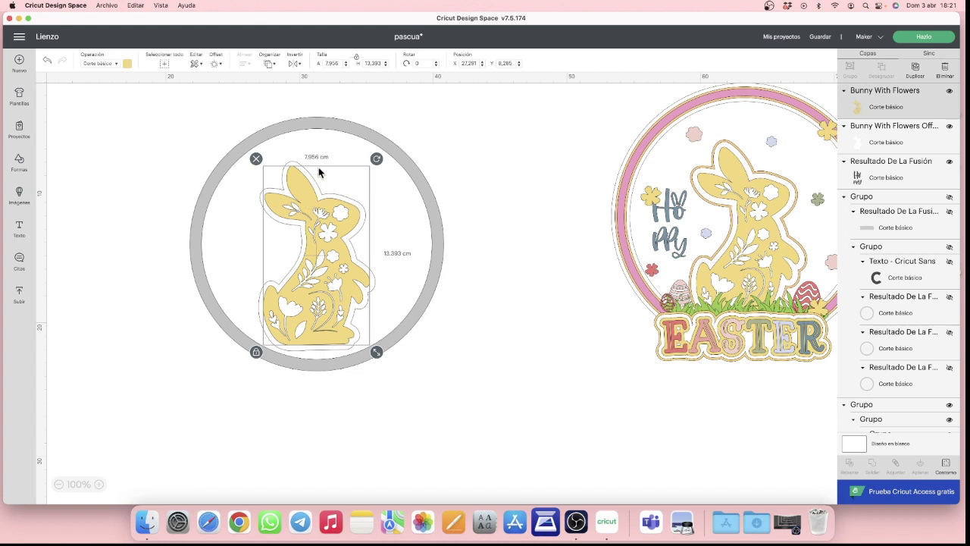
# Step: Apply an outward Offset of 0.19 cm with rounded corners to the bunny's white silhouette
pyautogui.click(291, 167)
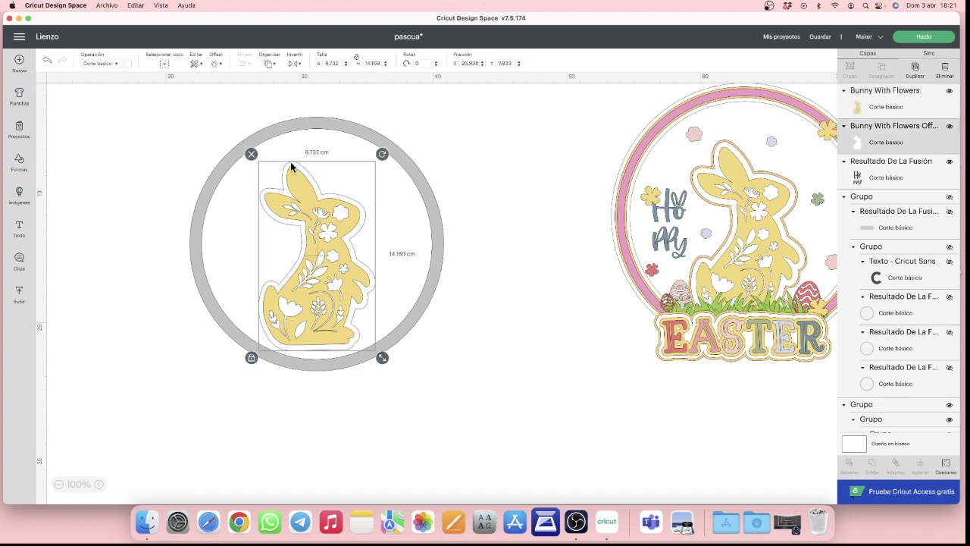
pyautogui.click(126, 64)
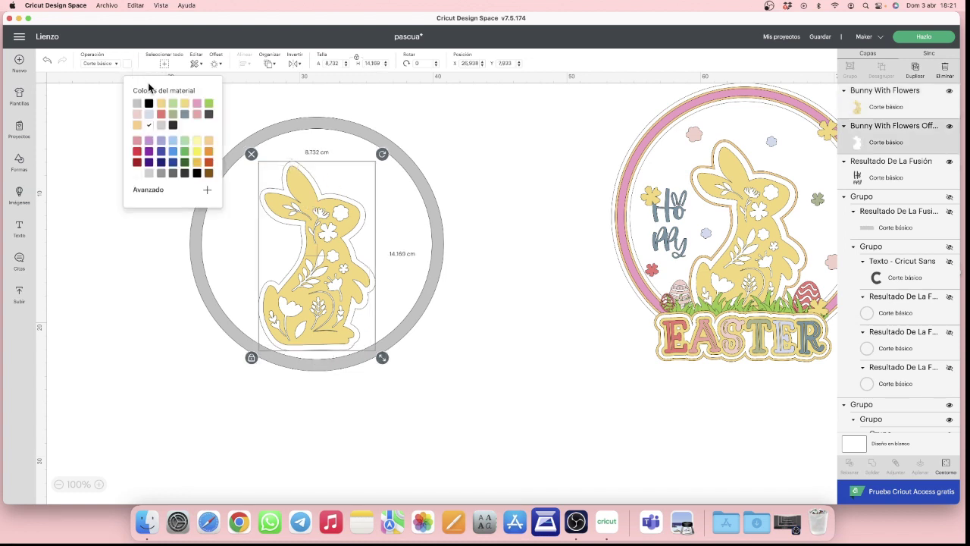
pyautogui.click(215, 66)
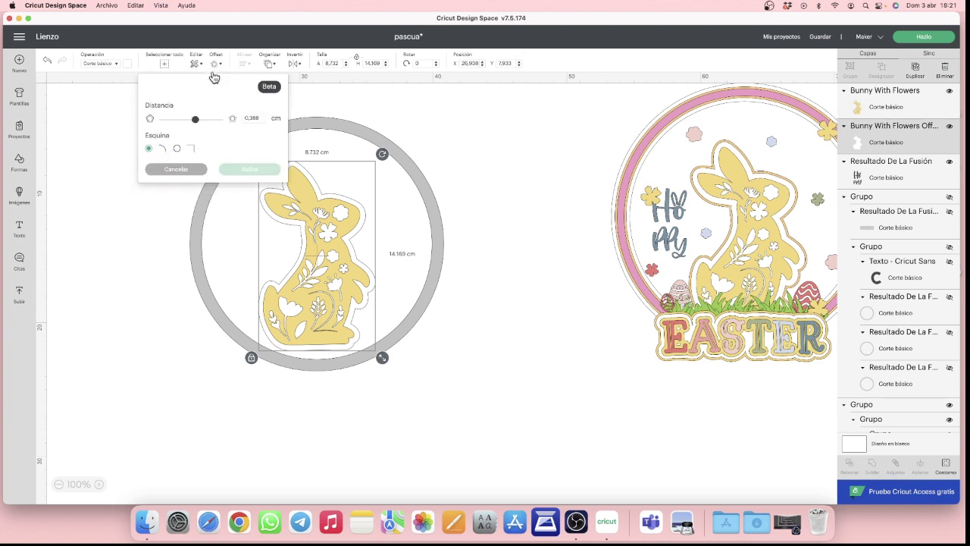
pyautogui.click(195, 122)
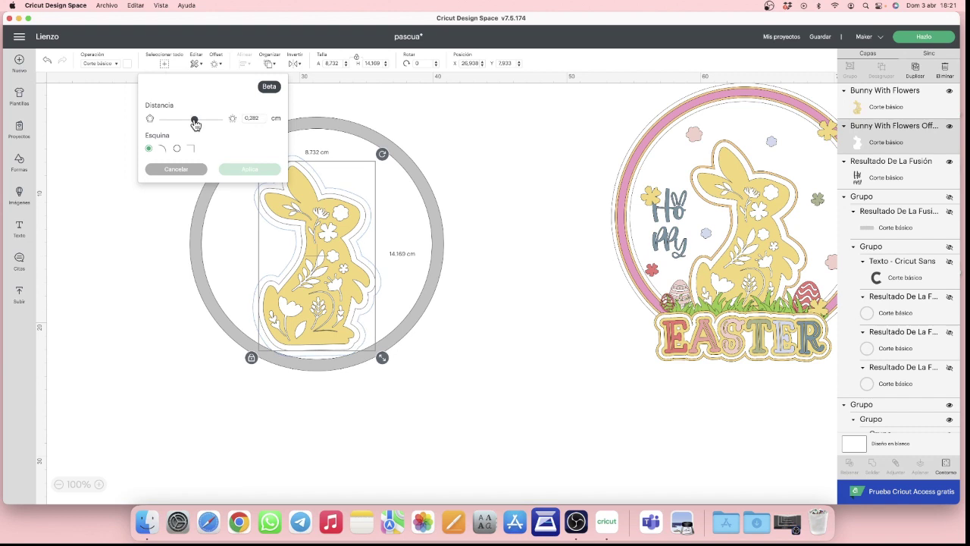
pyautogui.moveTo(195, 123)
pyautogui.mouseDown()
pyautogui.moveTo(214, 122)
pyautogui.moveTo(194, 124)
pyautogui.mouseUp()
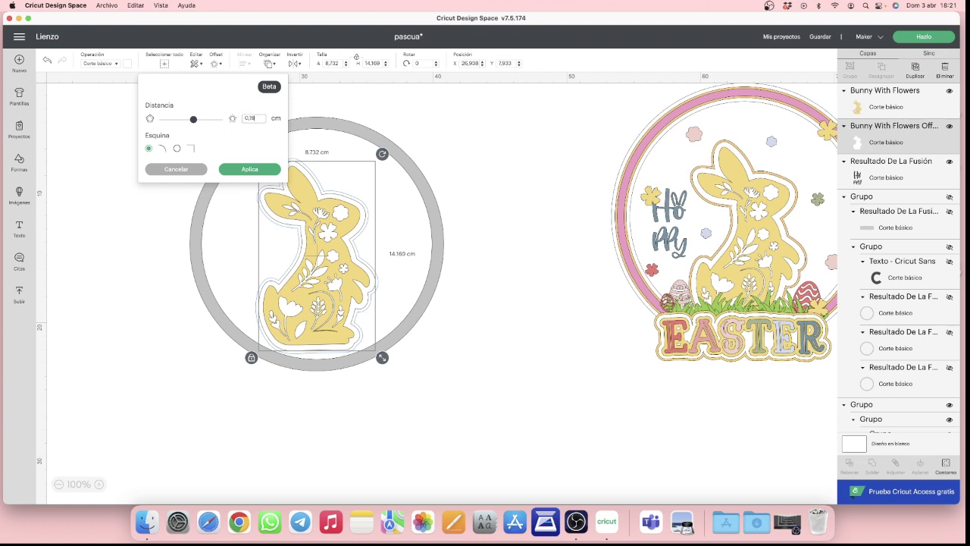
pyautogui.press('Return')
pyautogui.click(250, 170)
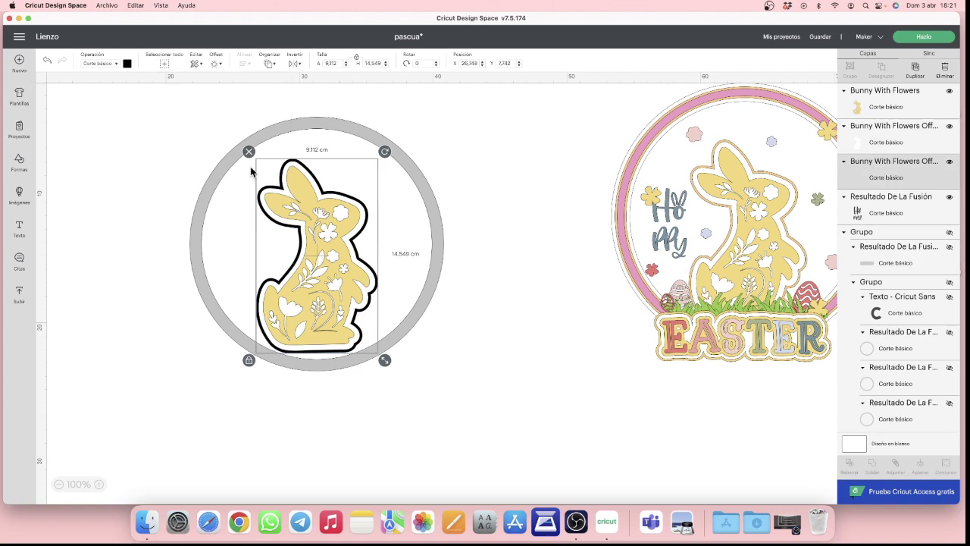
# Step: Colour the bunny's new outer offset the same yellow as the bunny
pyautogui.click(128, 64)
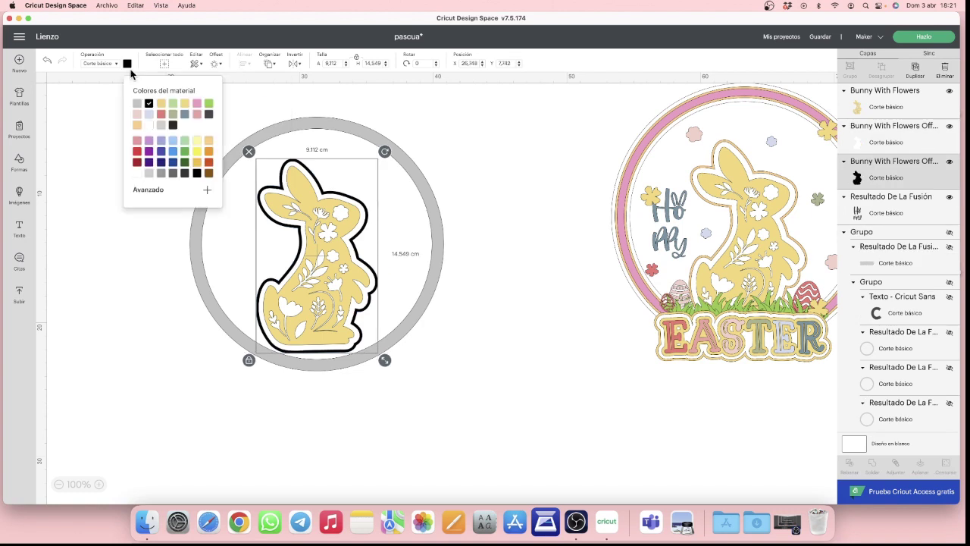
pyautogui.click(160, 103)
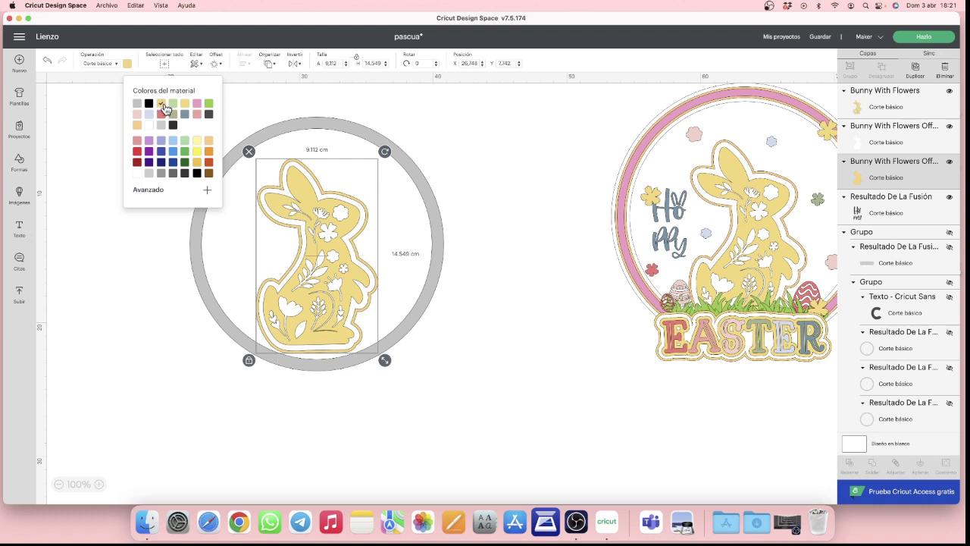
pyautogui.click(98, 224)
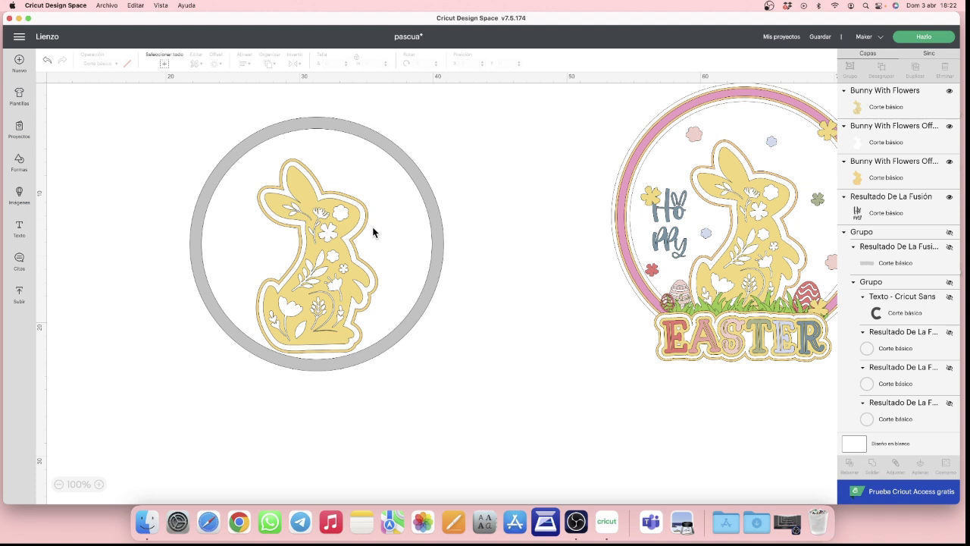
# Step: Look up the library image behind the finished design's green T layer and add that EASTER lettering to the canvas
pyautogui.scroll(-3, 940, 250)
pyautogui.scroll(3, 941, 250)
pyautogui.scroll(-10, 913, 241)
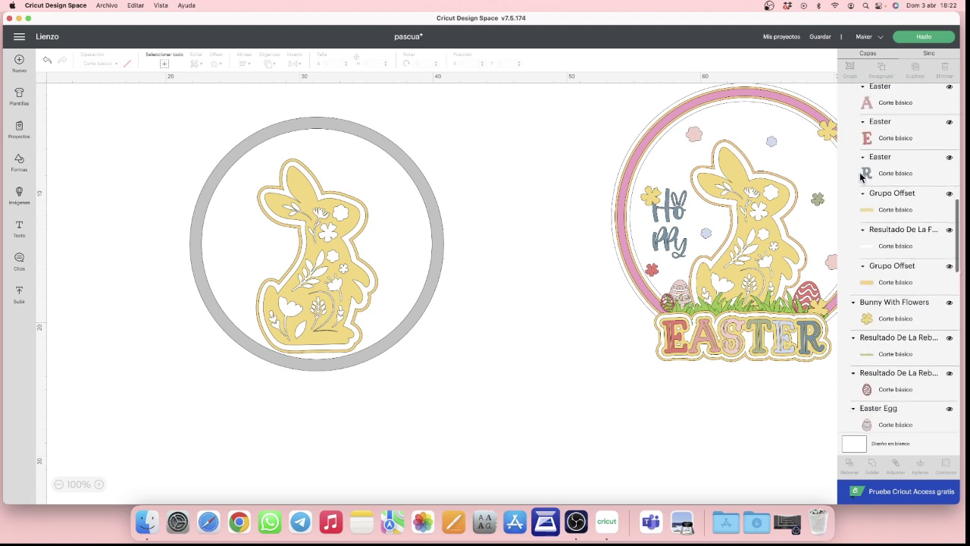
pyautogui.click(858, 172)
pyautogui.rightClick(859, 172)
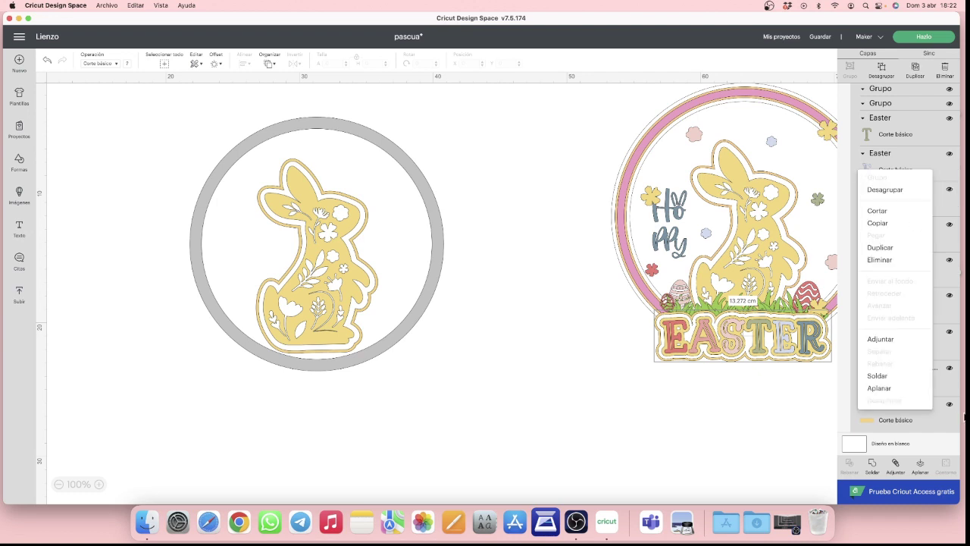
pyautogui.click(873, 141)
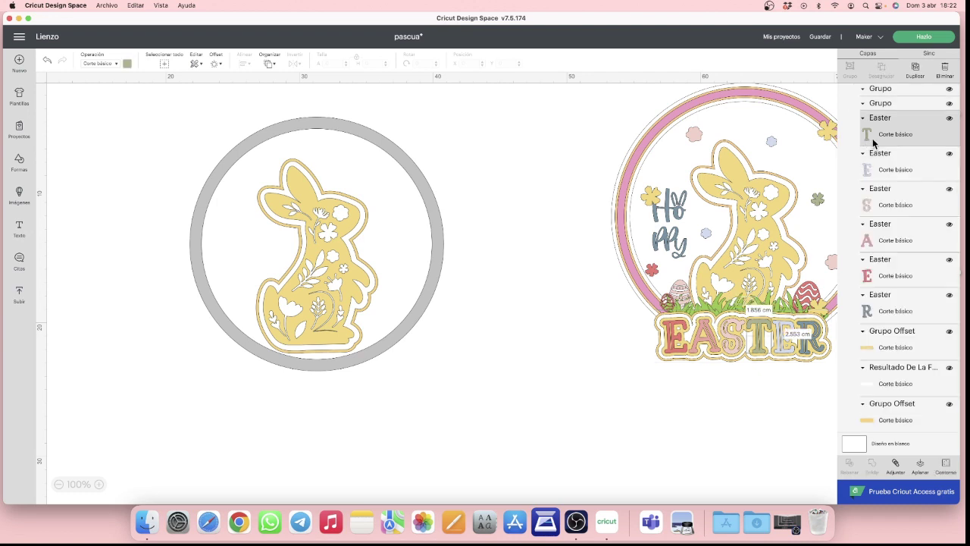
pyautogui.rightClick(872, 138)
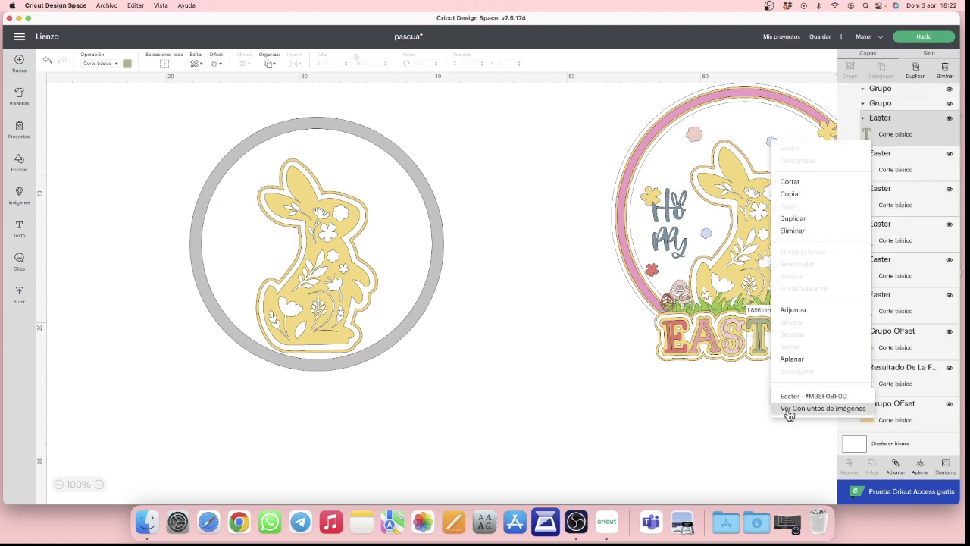
pyautogui.click(790, 397)
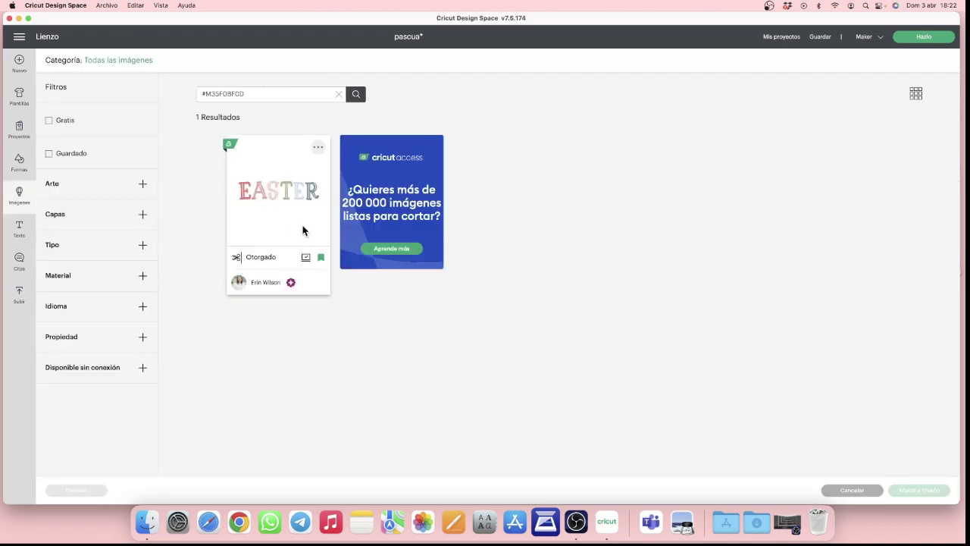
pyautogui.click(295, 220)
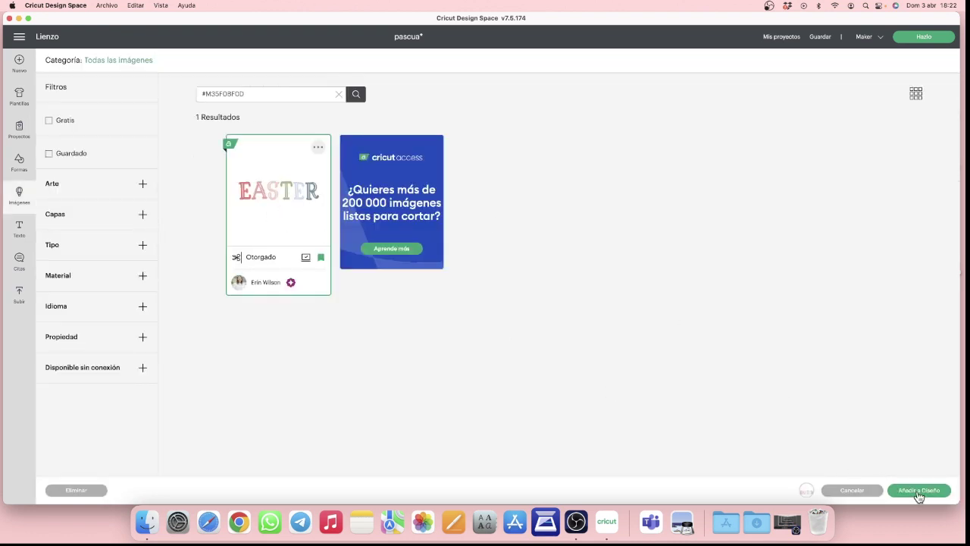
pyautogui.click(919, 489)
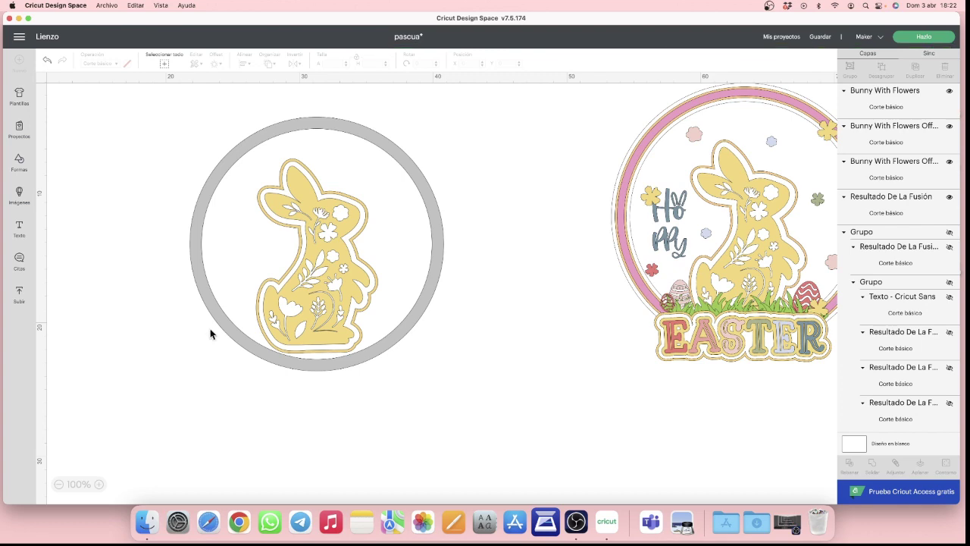
# Step: Shrink the new EASTER lettering and place it just below the grey ring
pyautogui.moveTo(145, 195); pyautogui.dragTo(257, 411)
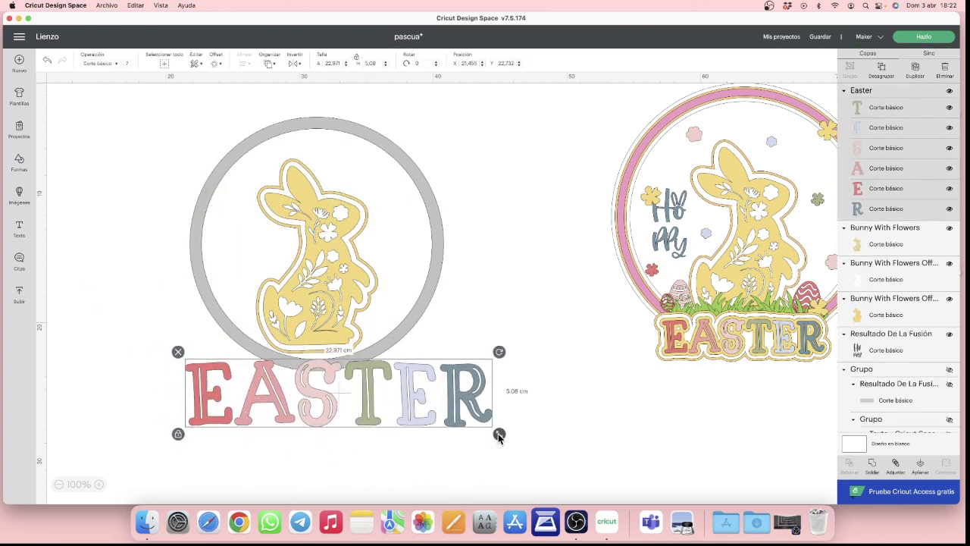
pyautogui.moveTo(499, 433); pyautogui.dragTo(404, 413)
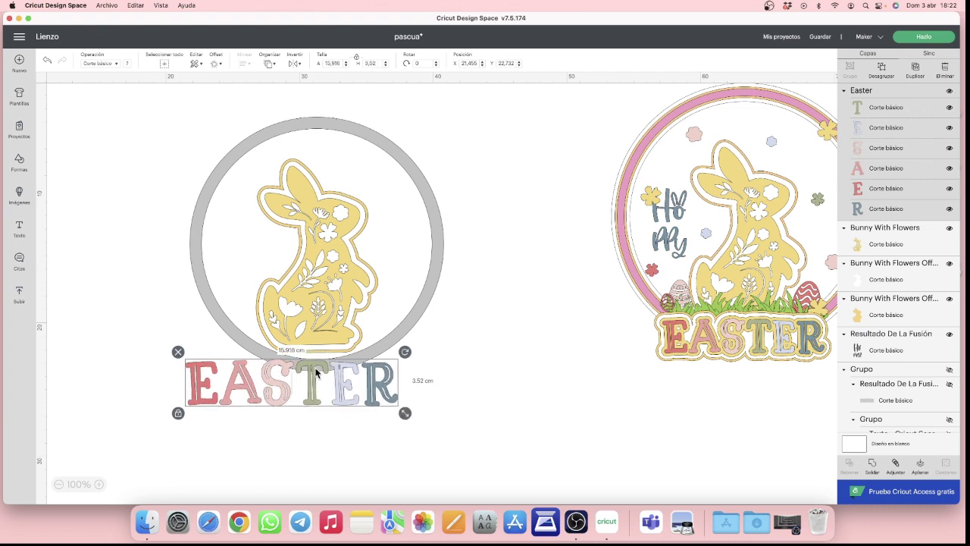
pyautogui.moveTo(318, 394); pyautogui.dragTo(349, 390)
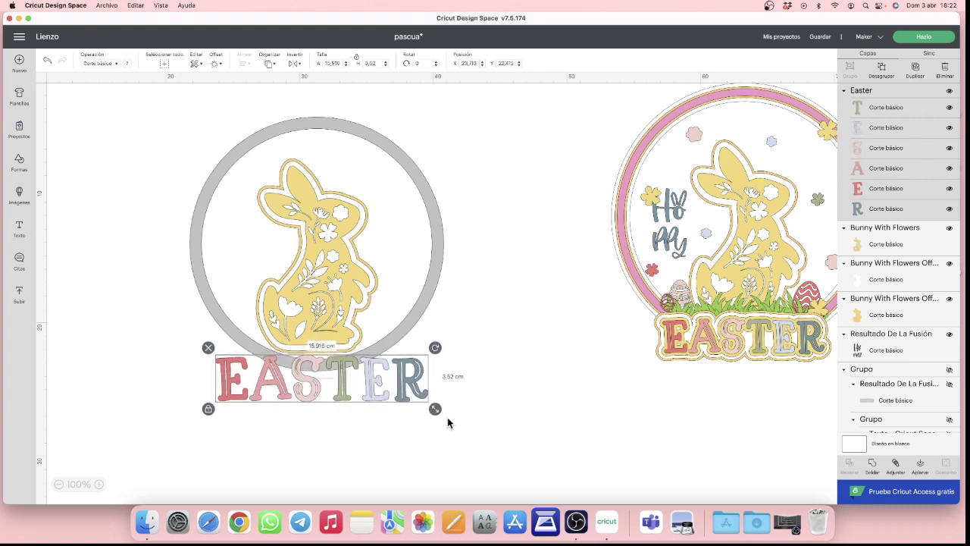
pyautogui.moveTo(436, 409); pyautogui.dragTo(408, 402)
pyautogui.moveTo(361, 381); pyautogui.dragTo(350, 426)
pyautogui.hscroll(-5, 472, 405)
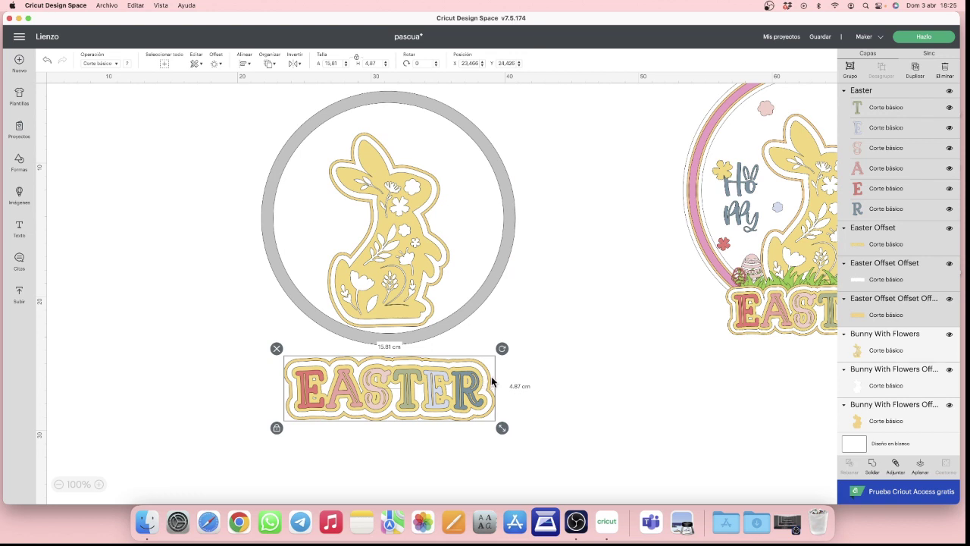
# Step: Group the EASTER lettering with its three offset layers, scale it to about 14.8 by 4.6 cm, and shift it slightly beneath the ring
pyautogui.click(850, 66)
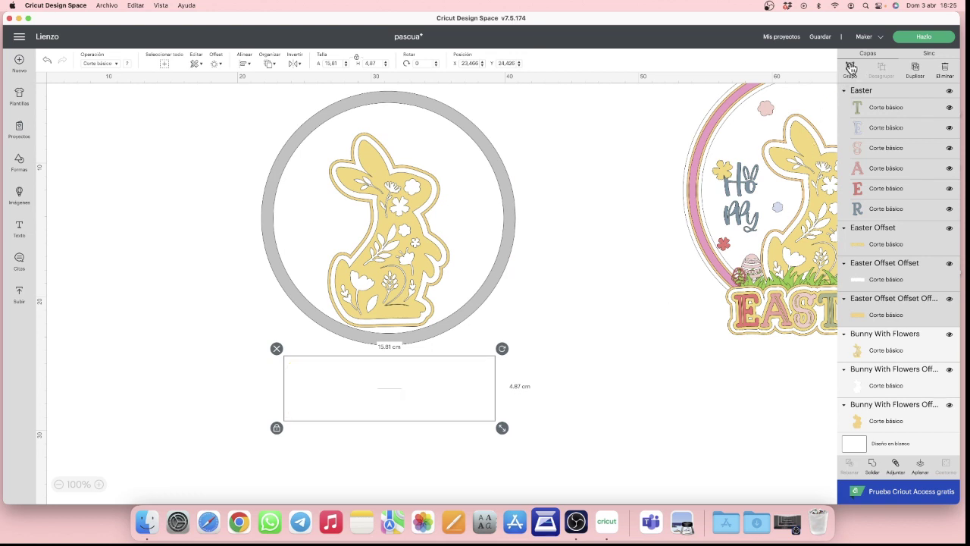
pyautogui.moveTo(502, 428); pyautogui.dragTo(488, 424)
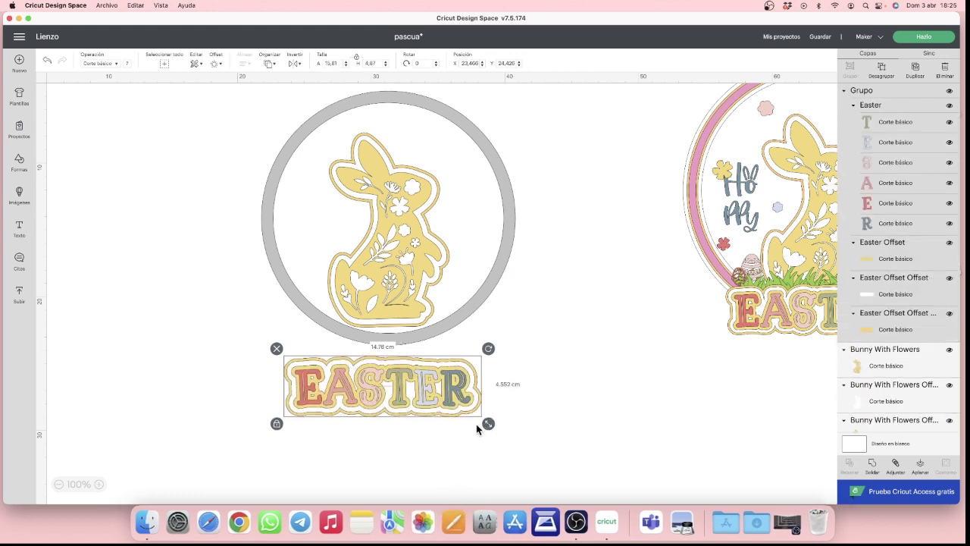
pyautogui.moveTo(383, 401)
pyautogui.mouseDown()
pyautogui.moveTo(568, 397)
pyautogui.moveTo(447, 397)
pyautogui.moveTo(484, 386)
pyautogui.moveTo(407, 192)
pyautogui.moveTo(407, 408)
pyautogui.moveTo(402, 396)
pyautogui.mouseUp()
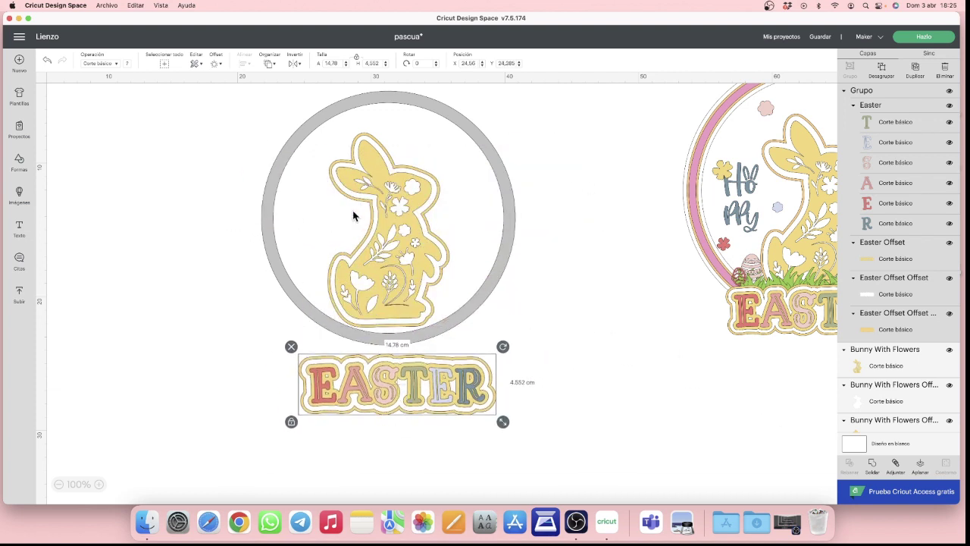
# Step: Move the grey ring away from the bunny, group the bunny with its two offset layers, and lower it towards the EASTER lettering
pyautogui.moveTo(502, 260); pyautogui.dragTo(744, 276)
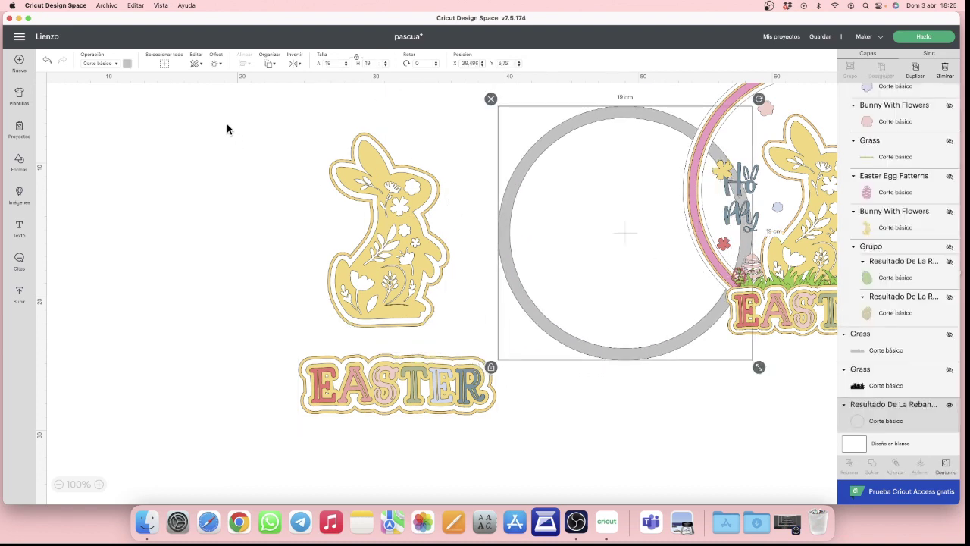
pyautogui.moveTo(305, 170); pyautogui.dragTo(404, 311)
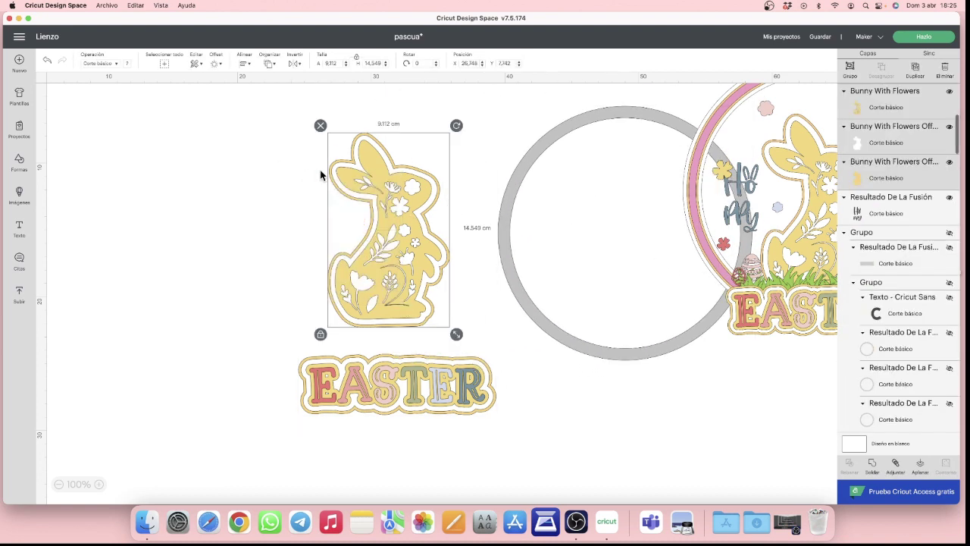
pyautogui.click(316, 129)
pyautogui.moveTo(318, 117); pyautogui.dragTo(452, 350)
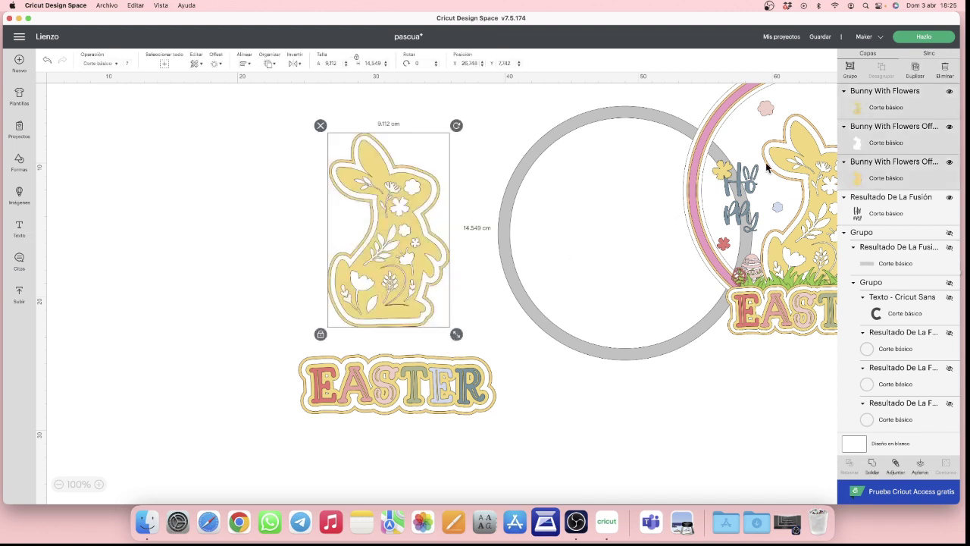
pyautogui.click(850, 68)
pyautogui.moveTo(427, 276); pyautogui.dragTo(424, 297)
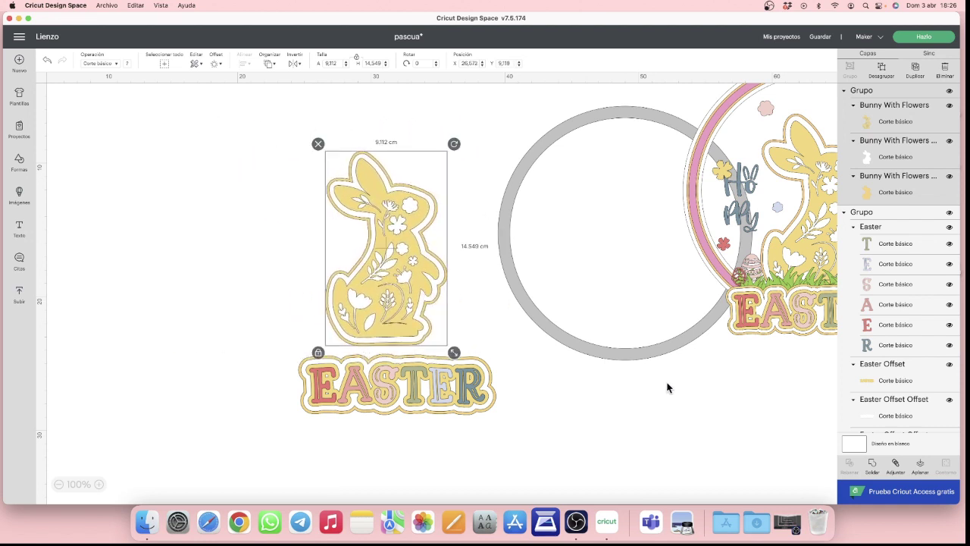
# Step: Put the grey ring back around the bunny and fit the EASTER group over its lower edge at about 14.1 by 4.3 cm
pyautogui.moveTo(648, 351); pyautogui.dragTo(407, 357)
pyautogui.moveTo(448, 402)
pyautogui.mouseDown()
pyautogui.moveTo(432, 393)
pyautogui.moveTo(442, 391)
pyautogui.mouseUp()
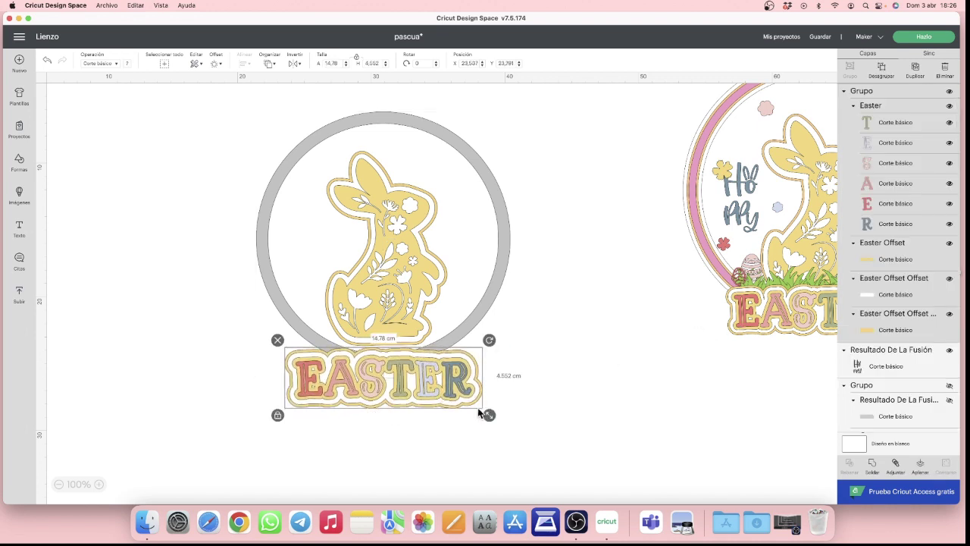
pyautogui.moveTo(487, 418)
pyautogui.mouseDown()
pyautogui.moveTo(478, 411)
pyautogui.moveTo(487, 413)
pyautogui.mouseUp()
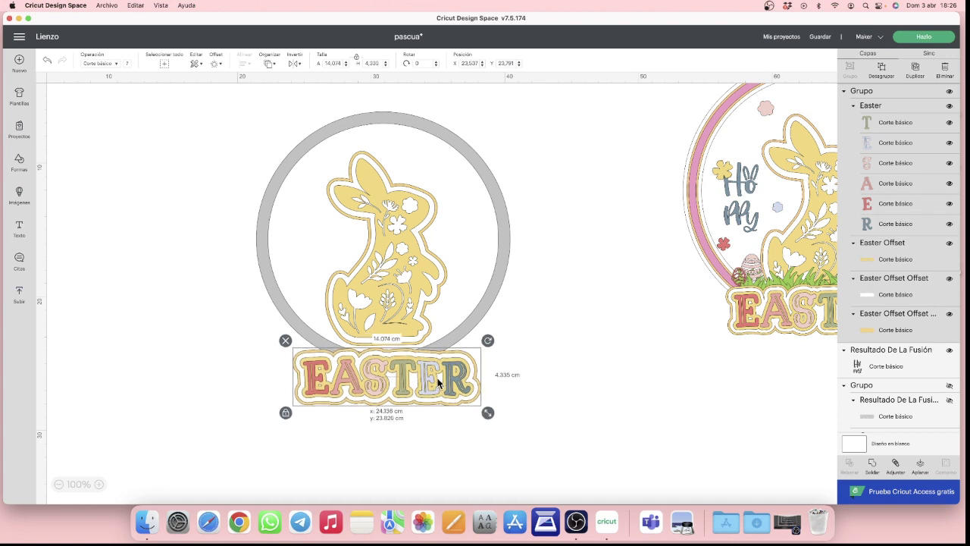
# Step: Bring the finished design fully into view beside the new one, and shift the grey ring and bunny further away from it
pyautogui.moveTo(747, 297); pyautogui.dragTo(614, 335)
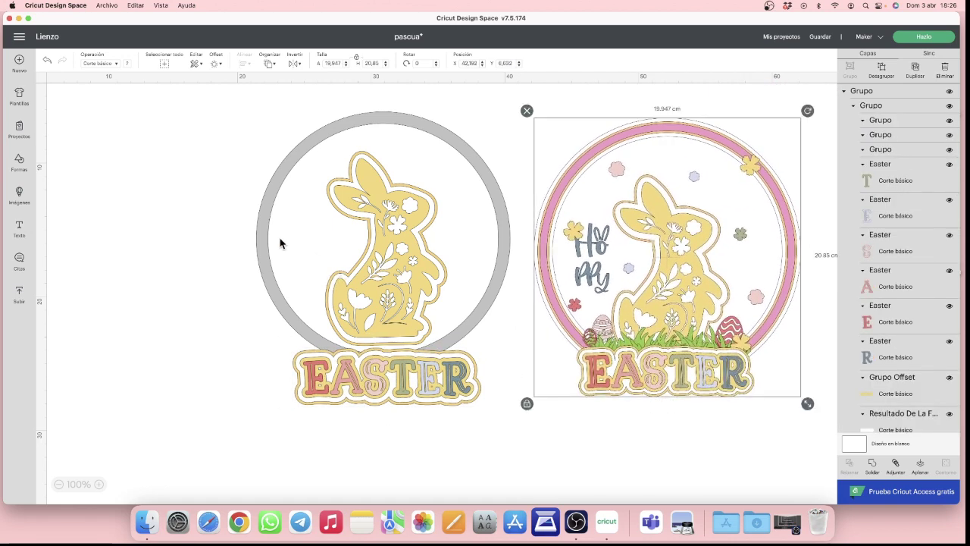
pyautogui.moveTo(262, 242); pyautogui.dragTo(173, 235)
pyautogui.moveTo(383, 288); pyautogui.dragTo(313, 293)
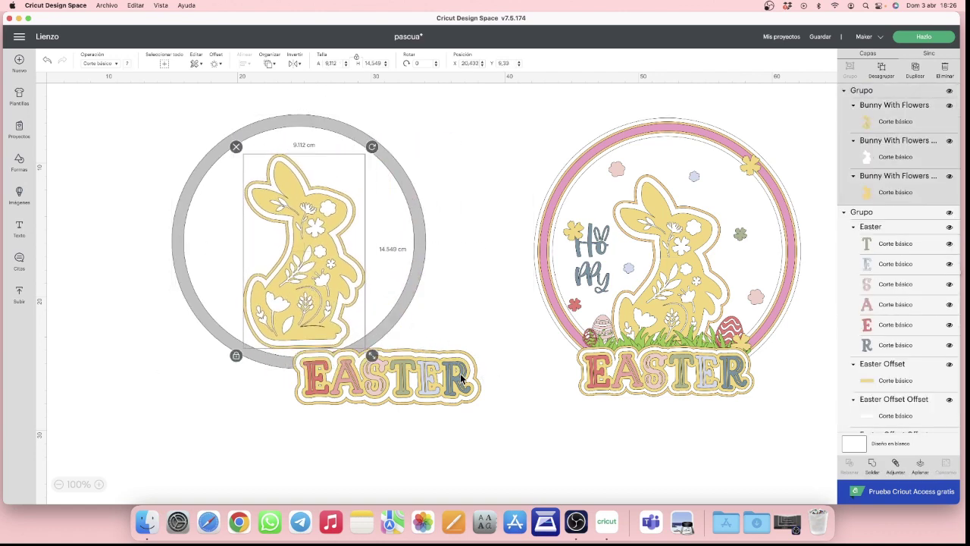
# Step: Match the EASTER group to the finished design's lettering at about 13.5 by 4.2 cm, place it below the ring, and nudge the bunny
pyautogui.moveTo(461, 379); pyautogui.dragTo(741, 377)
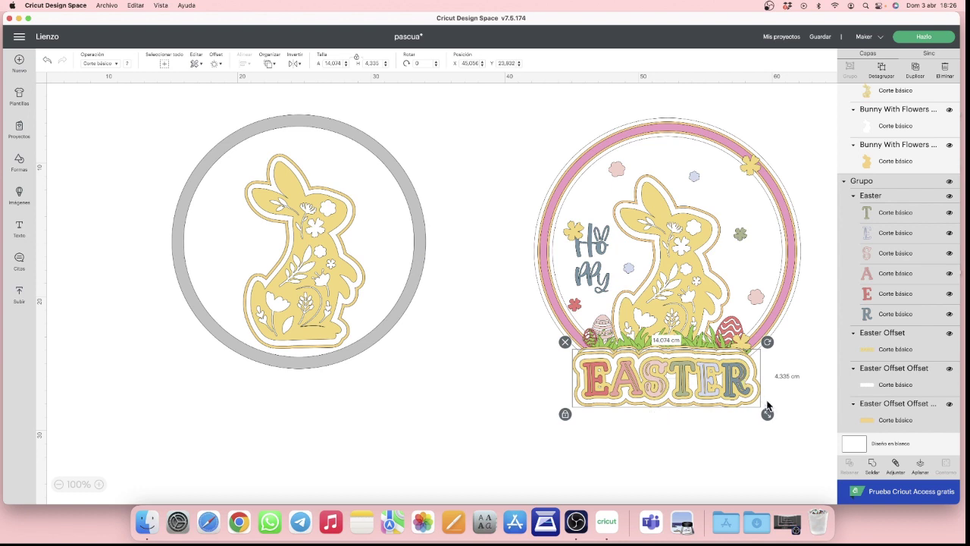
pyautogui.moveTo(765, 415); pyautogui.dragTo(758, 412)
pyautogui.moveTo(693, 376); pyautogui.dragTo(336, 397)
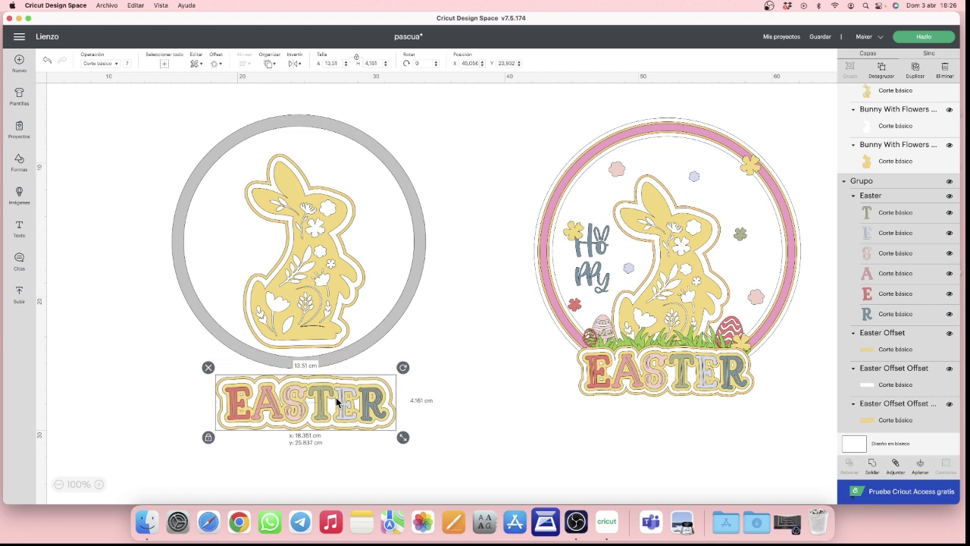
pyautogui.click(305, 288)
pyautogui.moveTo(305, 288); pyautogui.dragTo(305, 288)
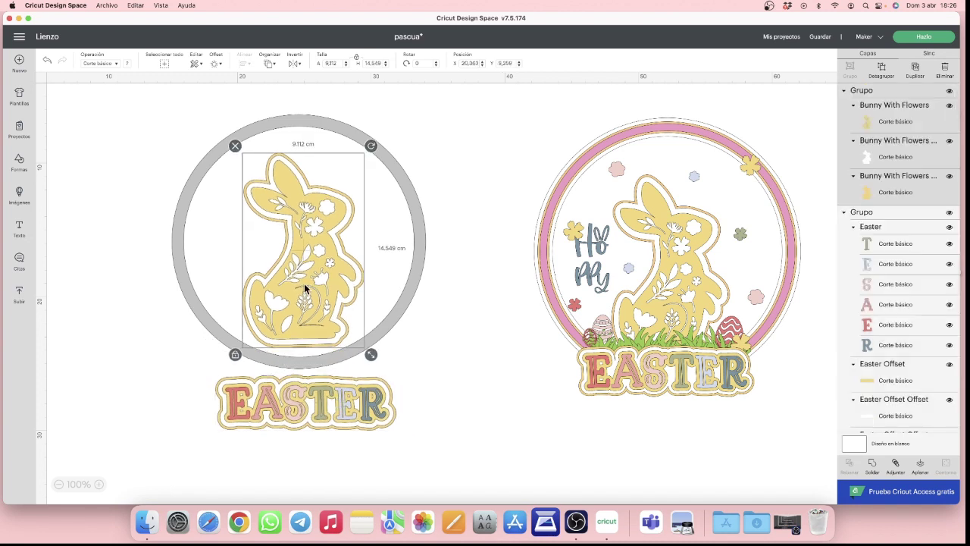
# Step: Search the image library for "hierba" and add the long, low strip of green grass to the canvas
pyautogui.click(18, 192)
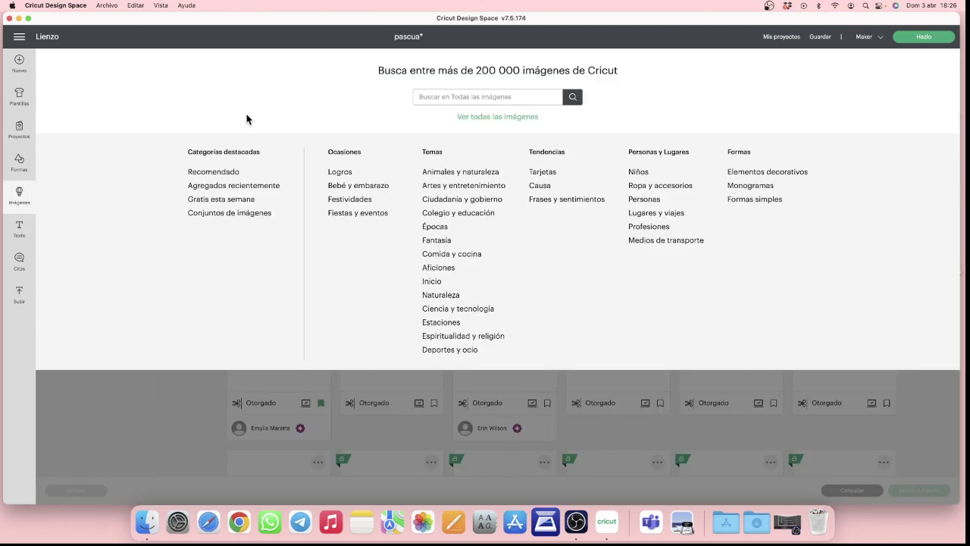
pyautogui.click(445, 97)
pyautogui.write('hierba')
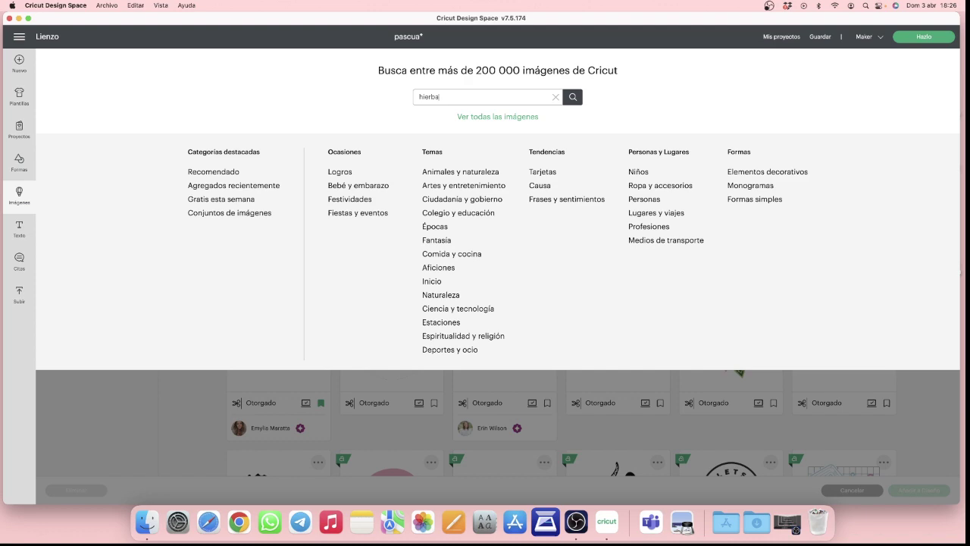
pyautogui.press('Return')
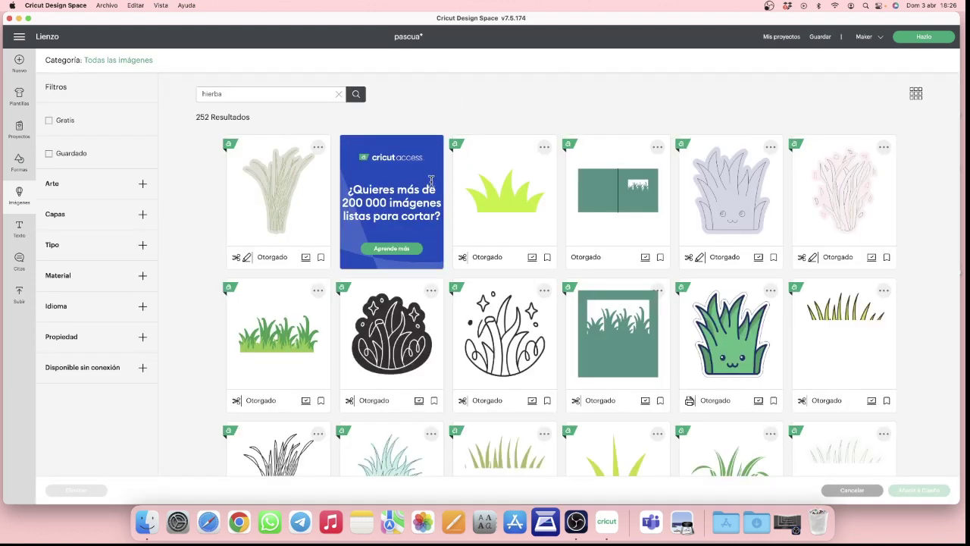
pyautogui.scroll(-10, 561, 256)
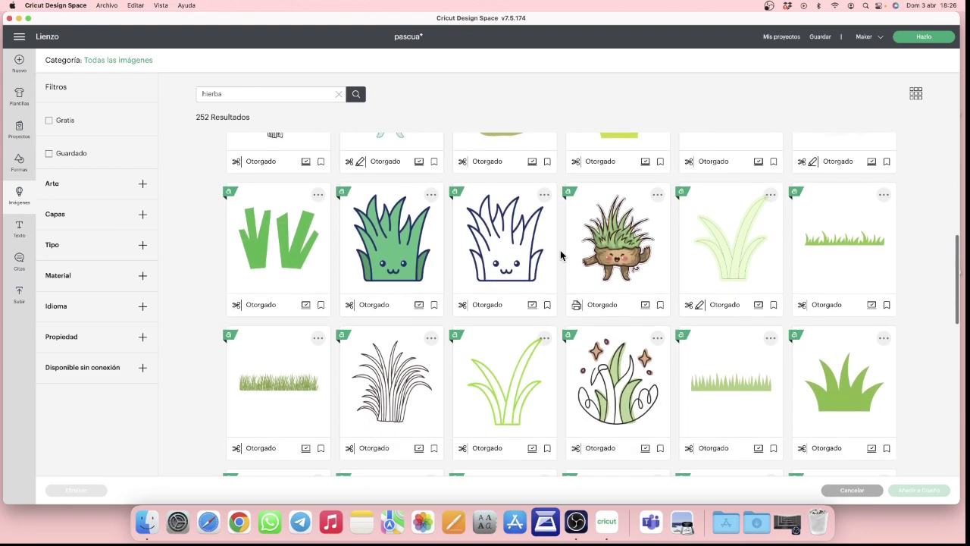
pyautogui.scroll(-1, 561, 255)
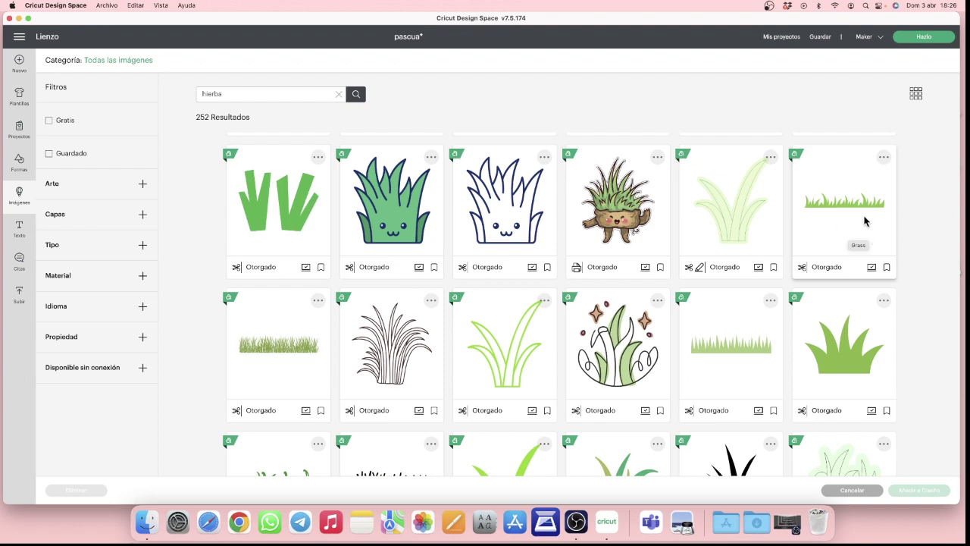
pyautogui.scroll(-4, 864, 220)
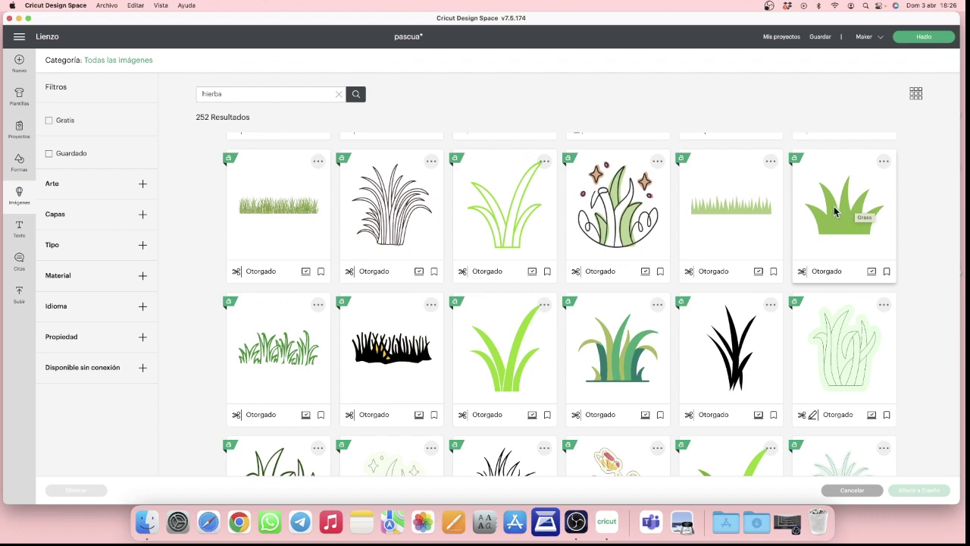
pyautogui.scroll(-10, 656, 326)
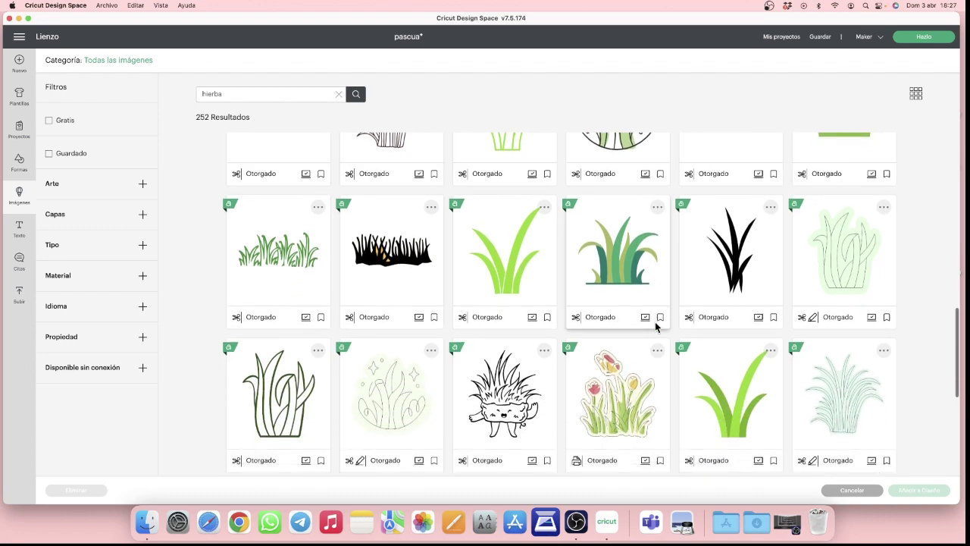
pyautogui.scroll(15, 657, 326)
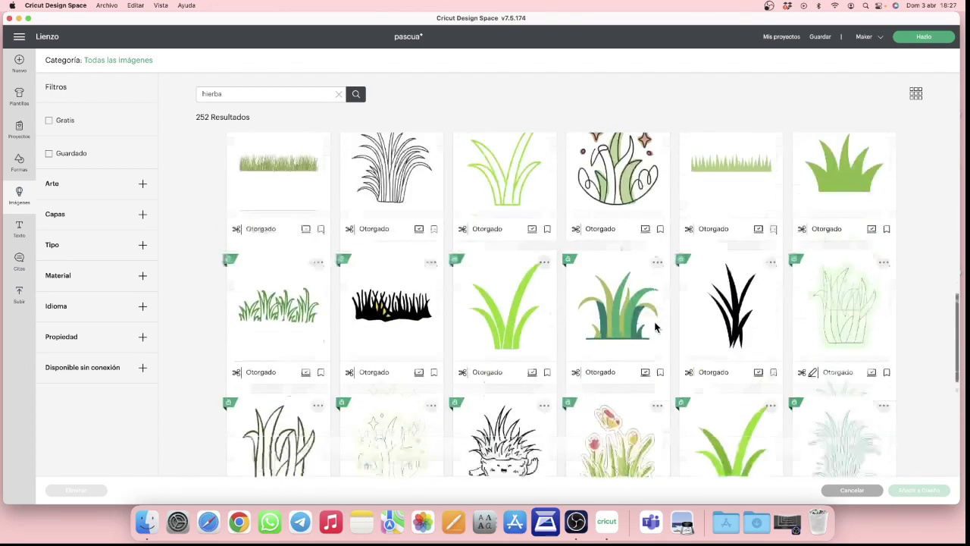
pyautogui.scroll(-8, 658, 327)
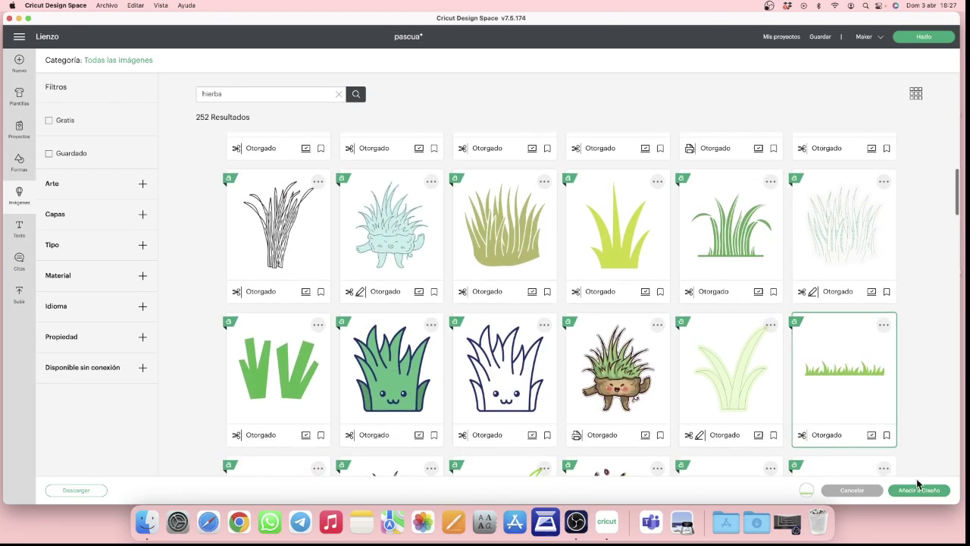
pyautogui.click(918, 489)
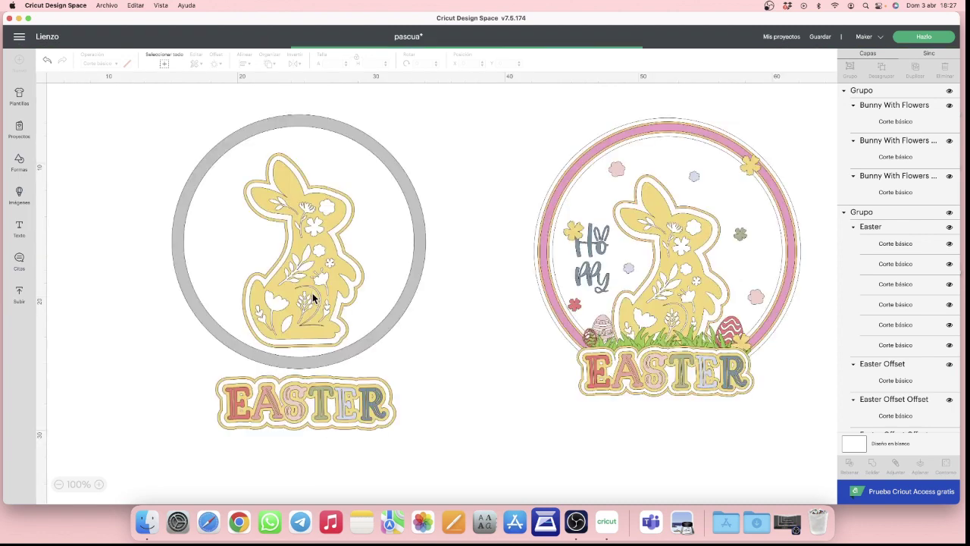
# Step: Move the bunny group out of the grey ring onto the finished design, and give the ring a -0.247 cm offset with rounded corners
pyautogui.moveTo(290, 273); pyautogui.dragTo(629, 248)
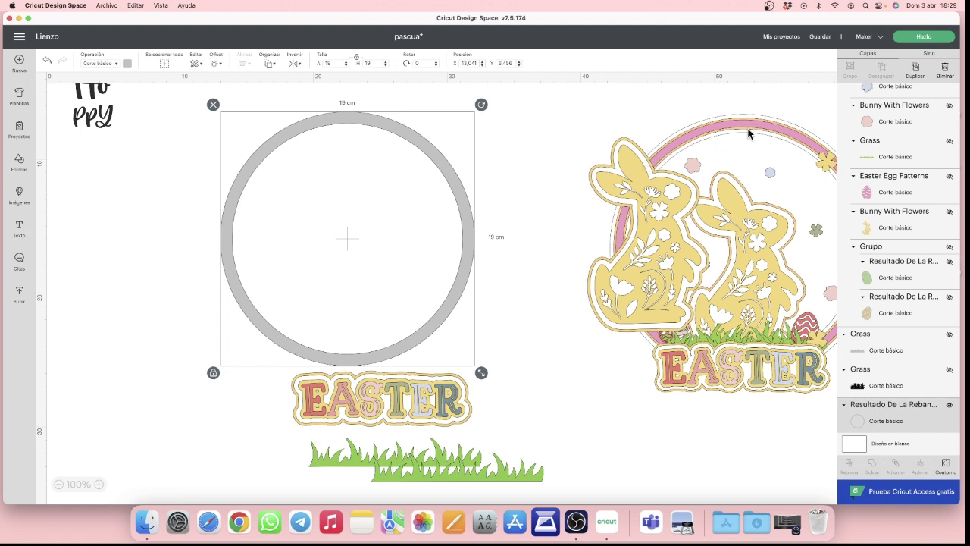
pyautogui.moveTo(282, 137); pyautogui.dragTo(275, 135)
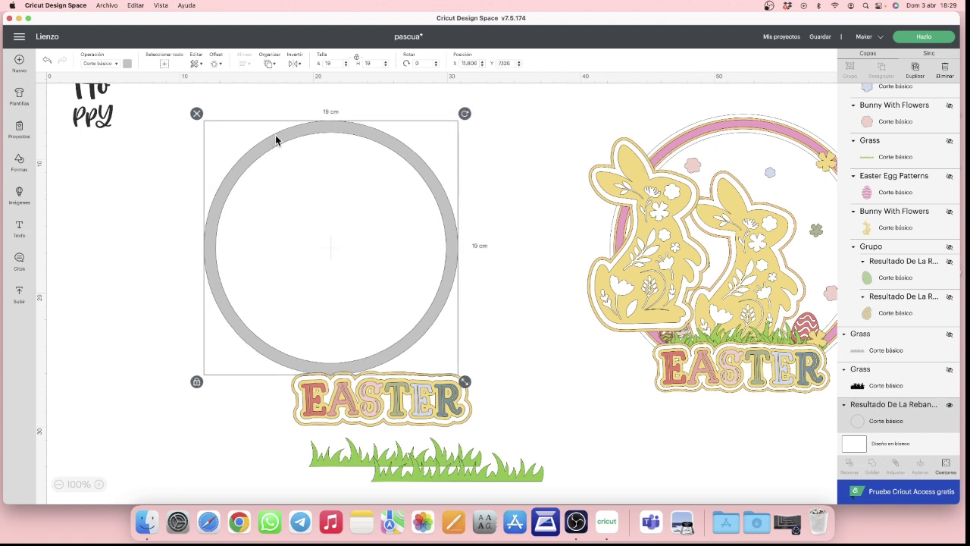
pyautogui.click(216, 67)
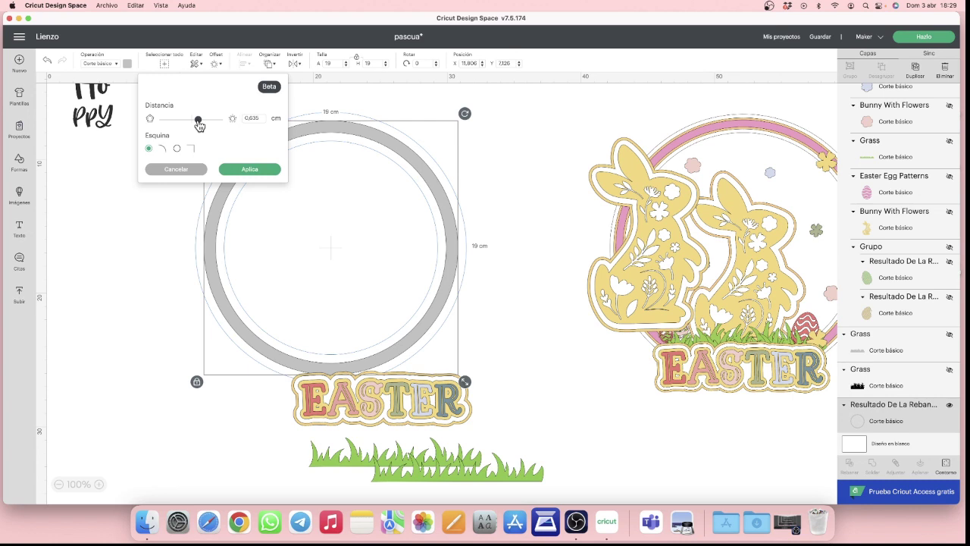
pyautogui.moveTo(198, 126); pyautogui.dragTo(188, 125)
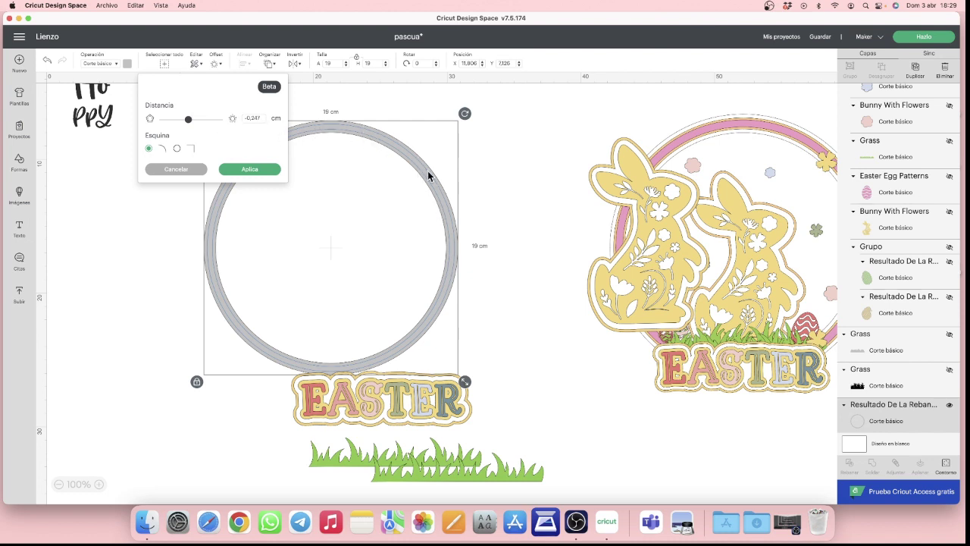
pyautogui.click(244, 171)
# Step: Recolour the narrow offset ring inside the grey ring to pale pink
pyautogui.click(127, 63)
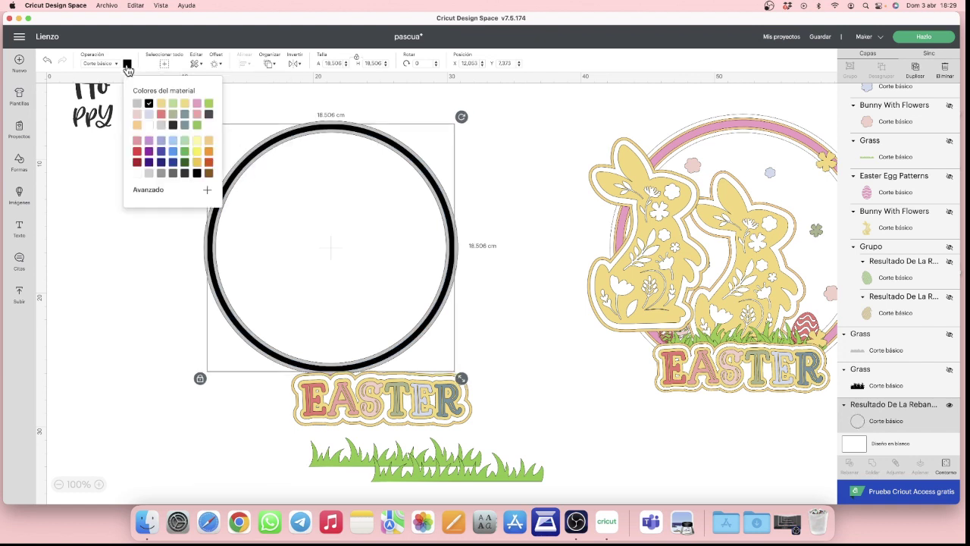
pyautogui.click(150, 115)
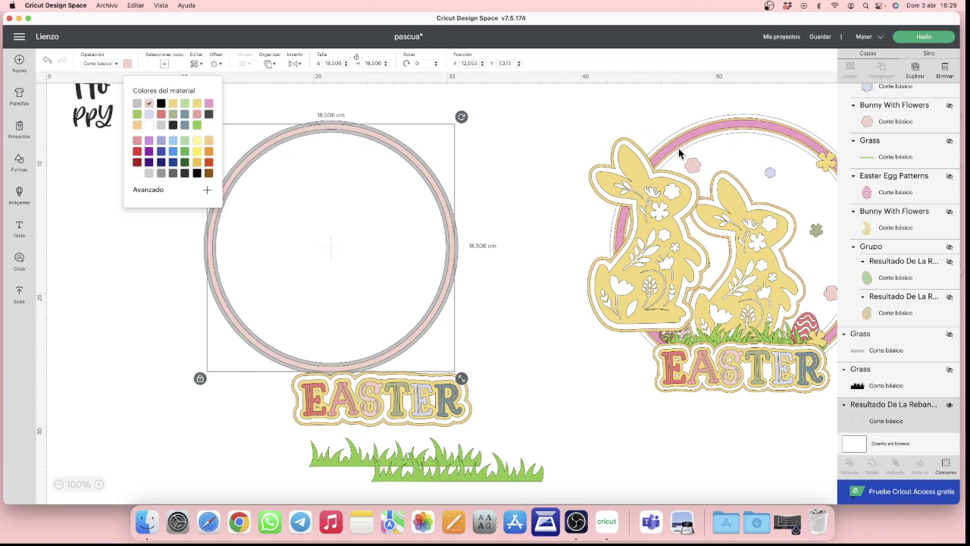
pyautogui.click(402, 131)
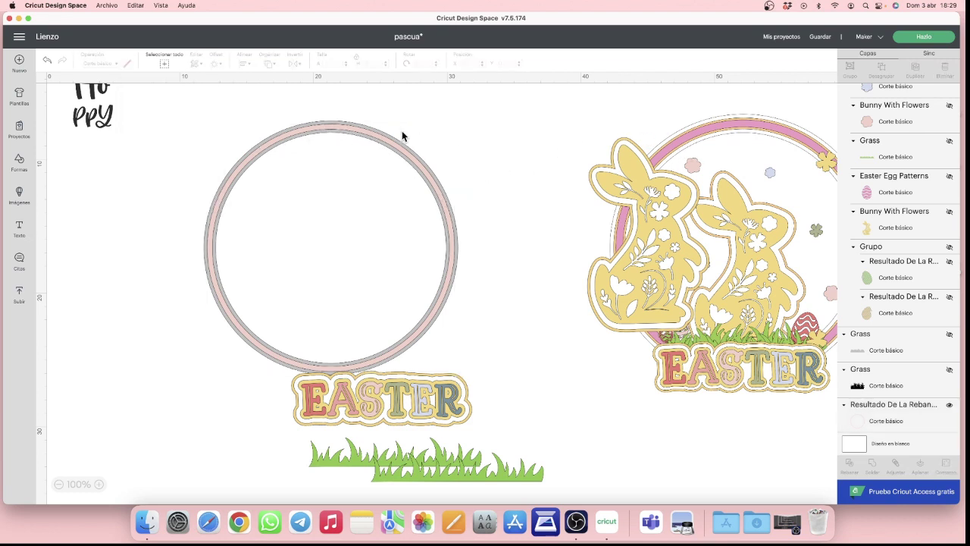
# Step: Add an outward offset layer around the 19 cm grey ring, about 19.5 cm across
pyautogui.click(323, 121)
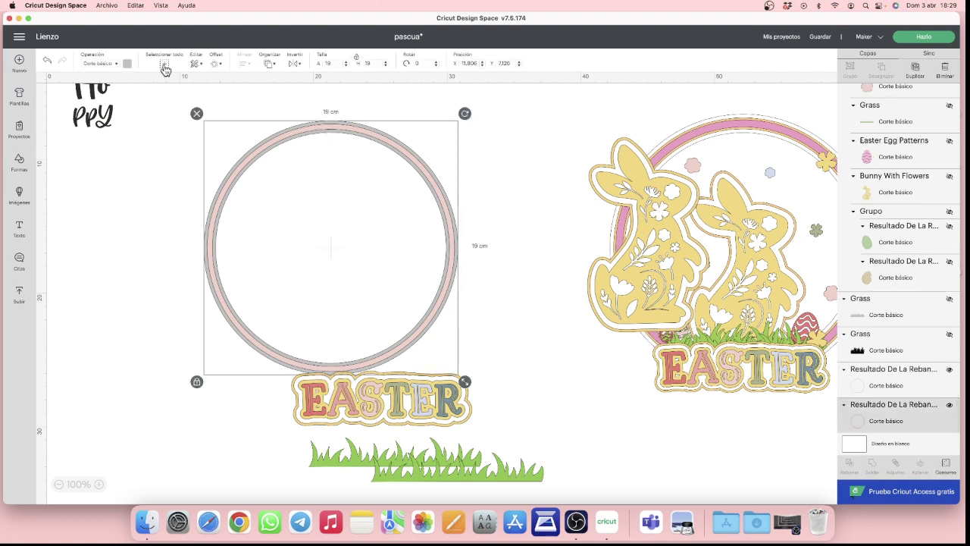
pyautogui.click(217, 64)
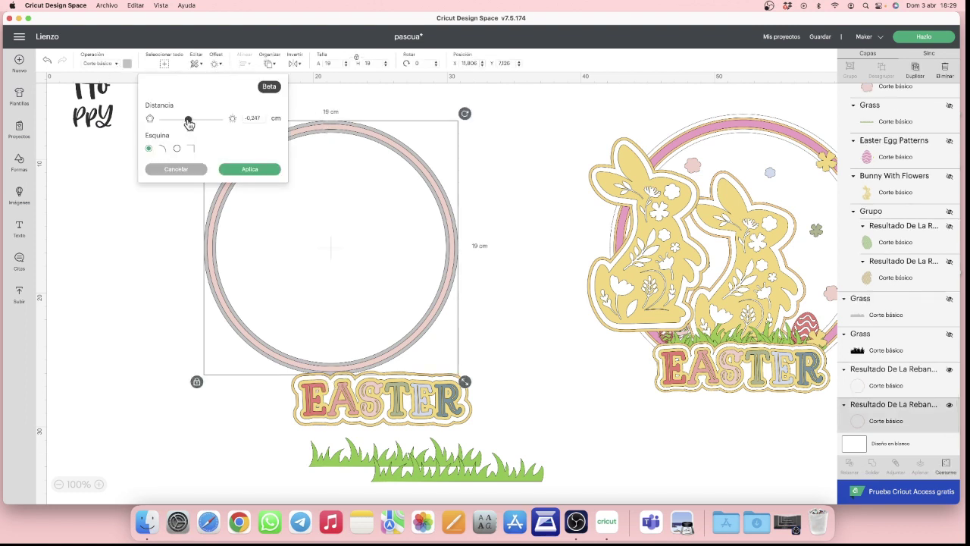
pyautogui.moveTo(188, 124); pyautogui.dragTo(196, 123)
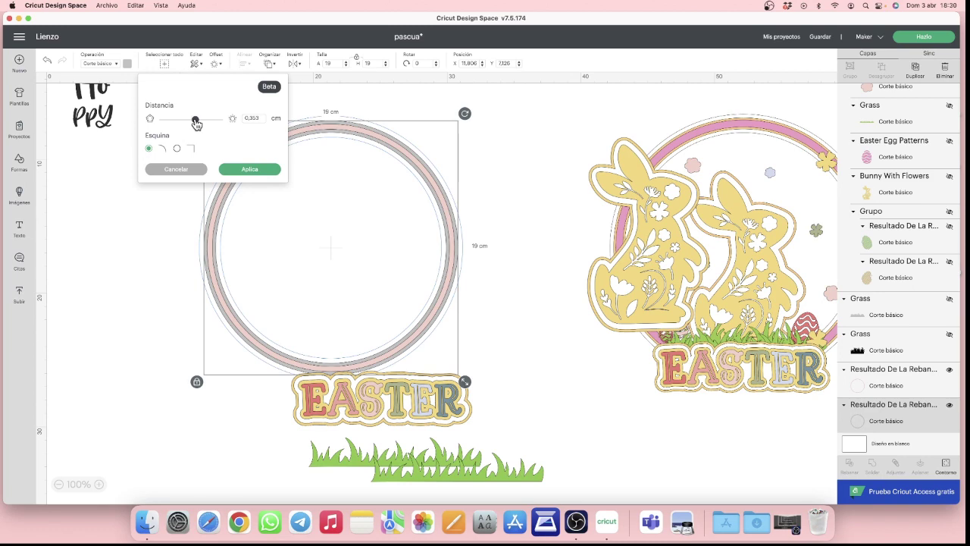
pyautogui.click(249, 169)
# Step: With the EASTER lettering moved clear, group the three ring layers and enlarge the group to about 20.8 by 20.8 cm
pyautogui.moveTo(437, 406); pyautogui.dragTo(536, 446)
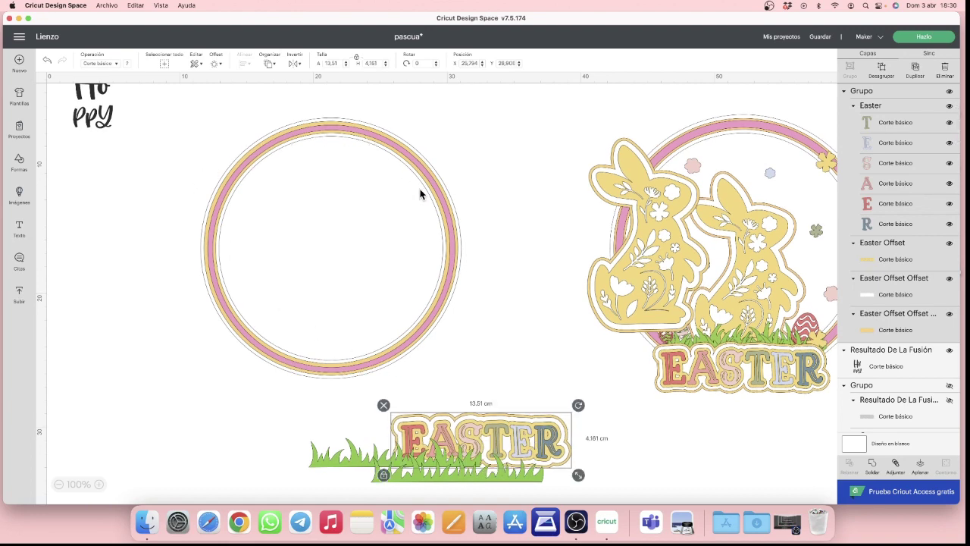
pyautogui.moveTo(177, 113); pyautogui.dragTo(499, 387)
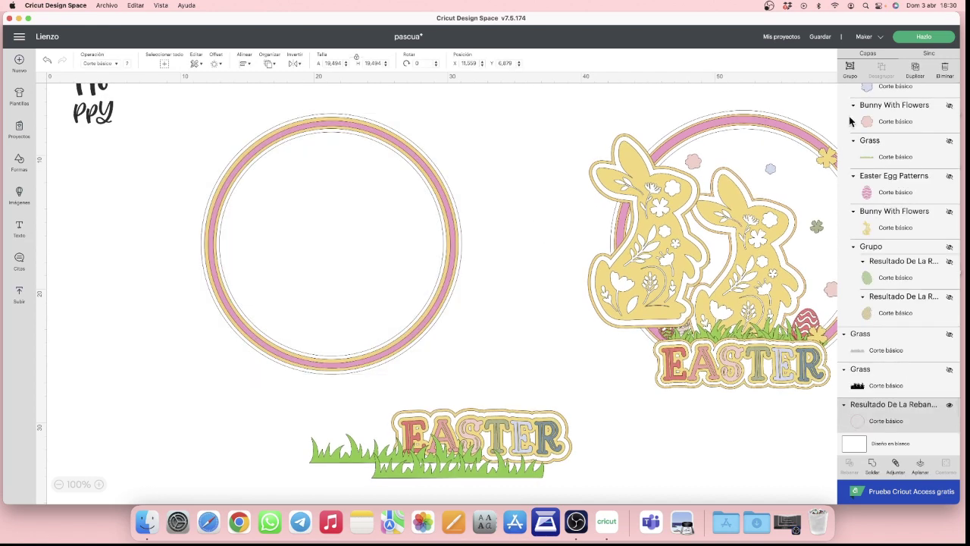
pyautogui.click(851, 68)
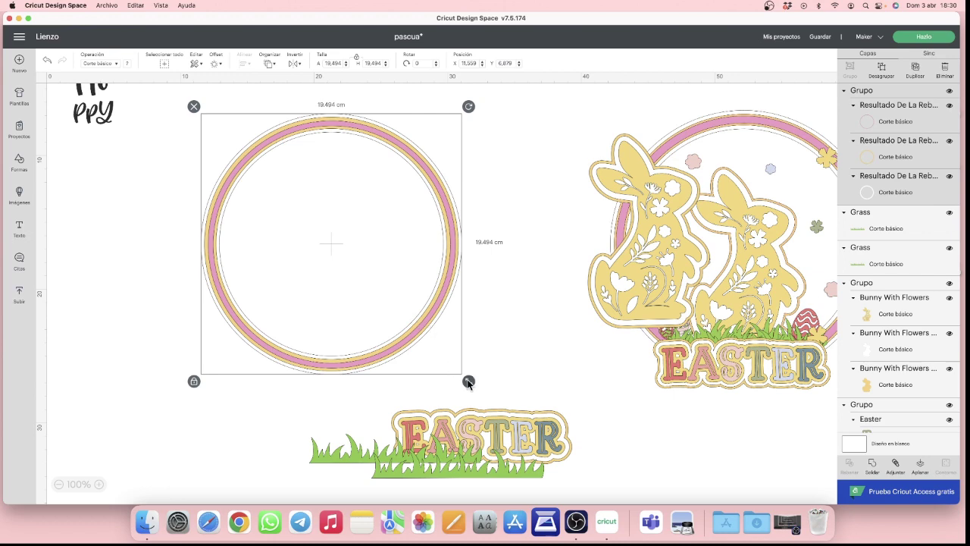
pyautogui.moveTo(468, 382); pyautogui.dragTo(484, 399)
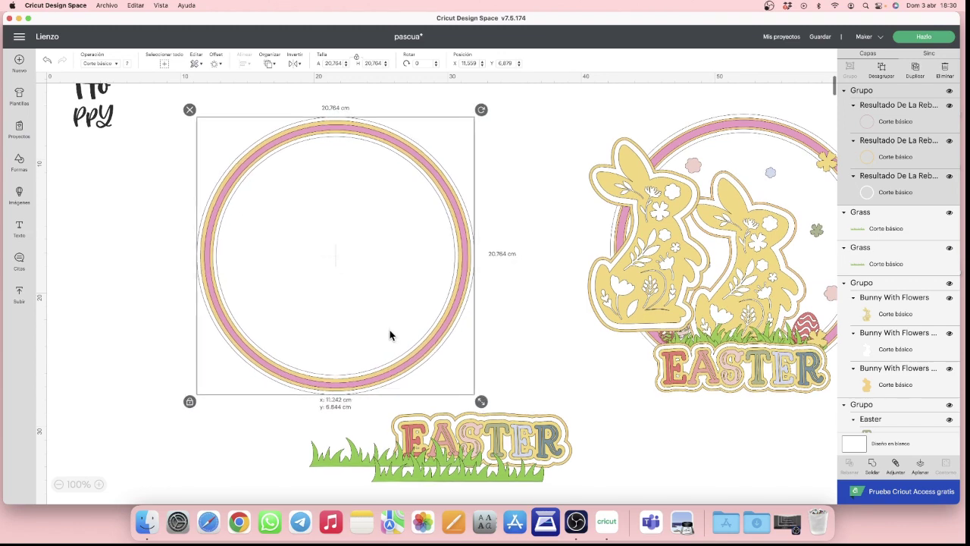
pyautogui.moveTo(390, 333); pyautogui.dragTo(412, 332)
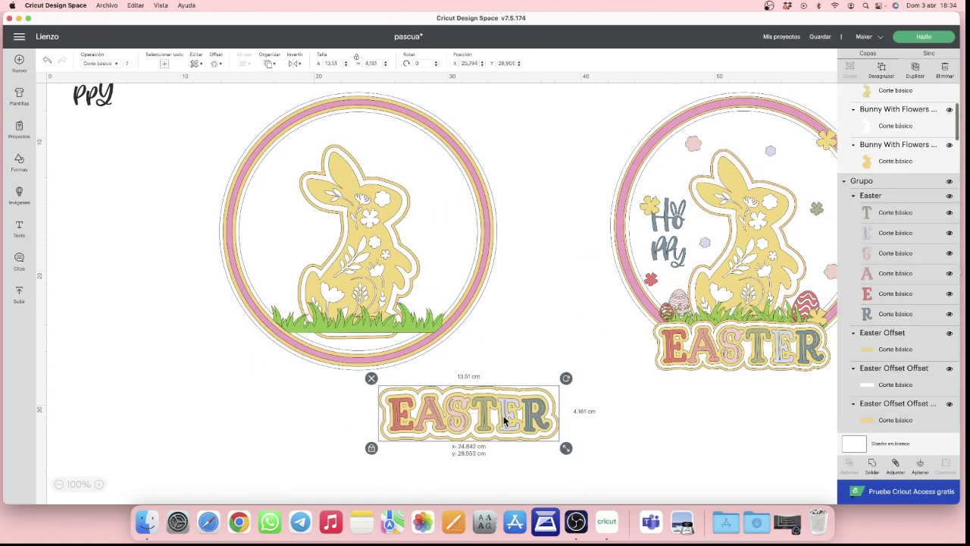
# Step: Place the EASTER group over the ring's lower edge beneath the grass, bring it to the front, and nudge it into alignment
pyautogui.moveTo(517, 431); pyautogui.dragTo(417, 364)
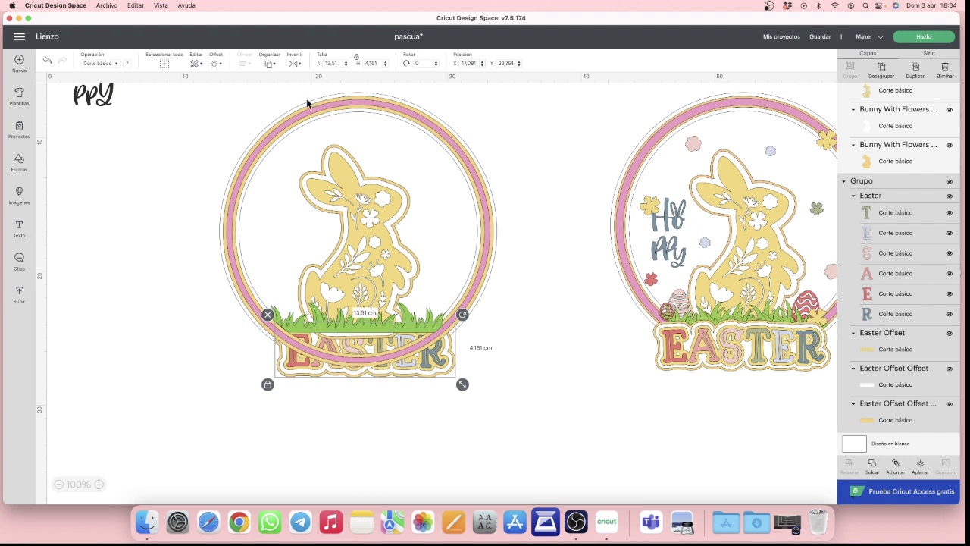
pyautogui.click(269, 64)
pyautogui.click(314, 113)
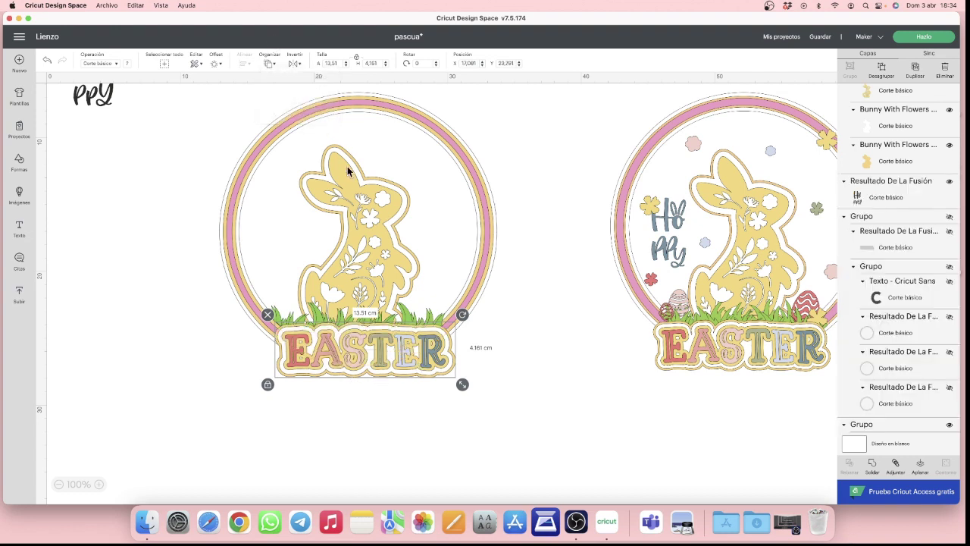
pyautogui.moveTo(415, 374); pyautogui.dragTo(408, 380)
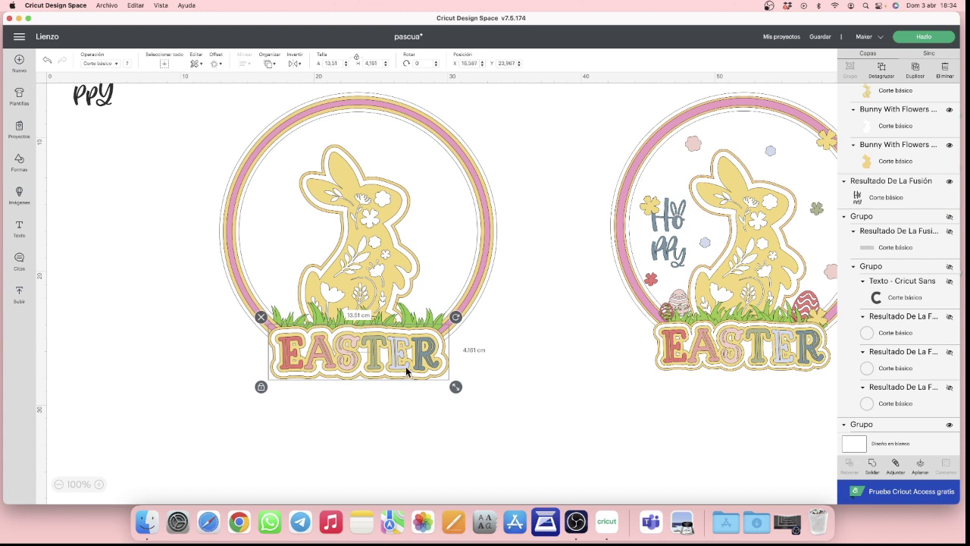
# Step: Search the Cricut image library for "easter"
pyautogui.click(21, 196)
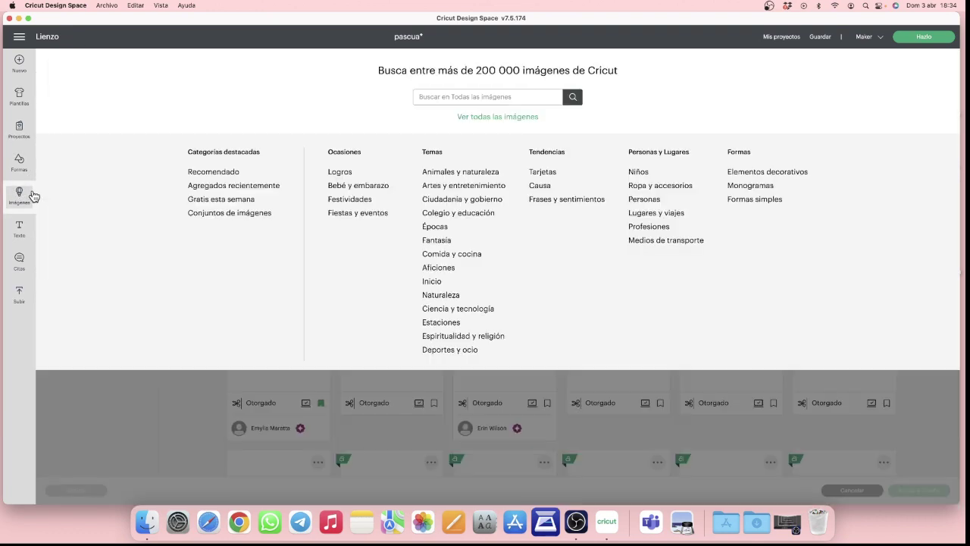
pyautogui.click(457, 97)
pyautogui.write('ea')
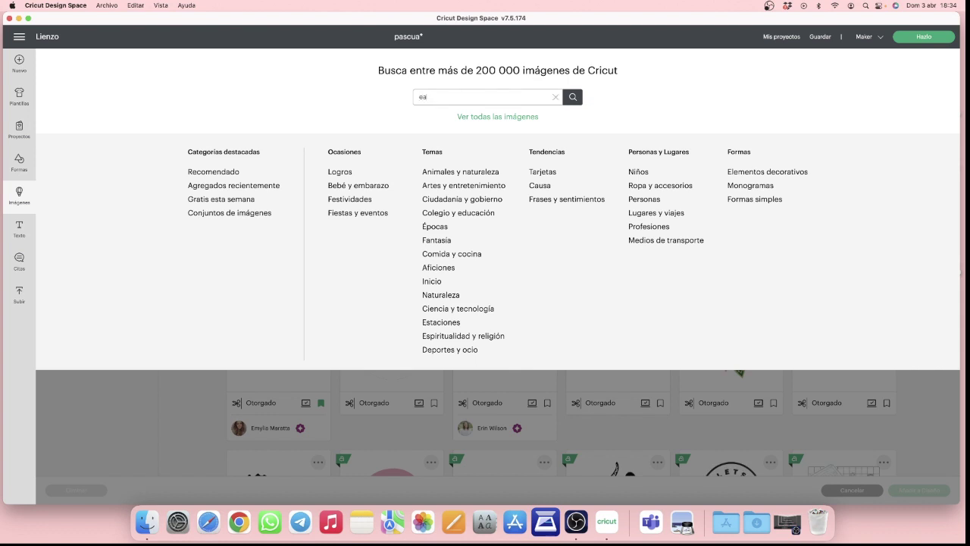
pyautogui.write('ster')
pyautogui.press('Return')
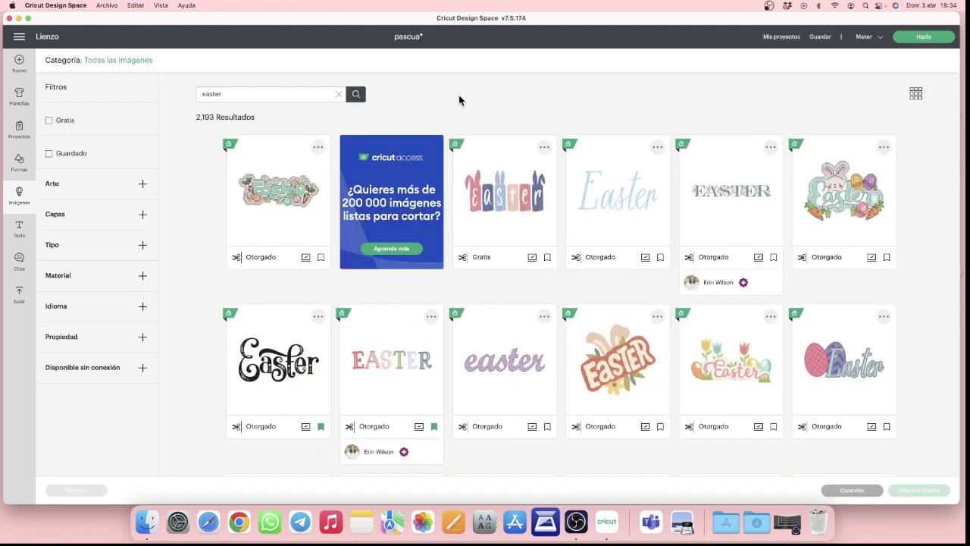
# Step: Add the teal swirl, orange diagonal-striped and yellow zigzag Easter eggs from the search results to the design
pyautogui.scroll(-15, 576, 312)
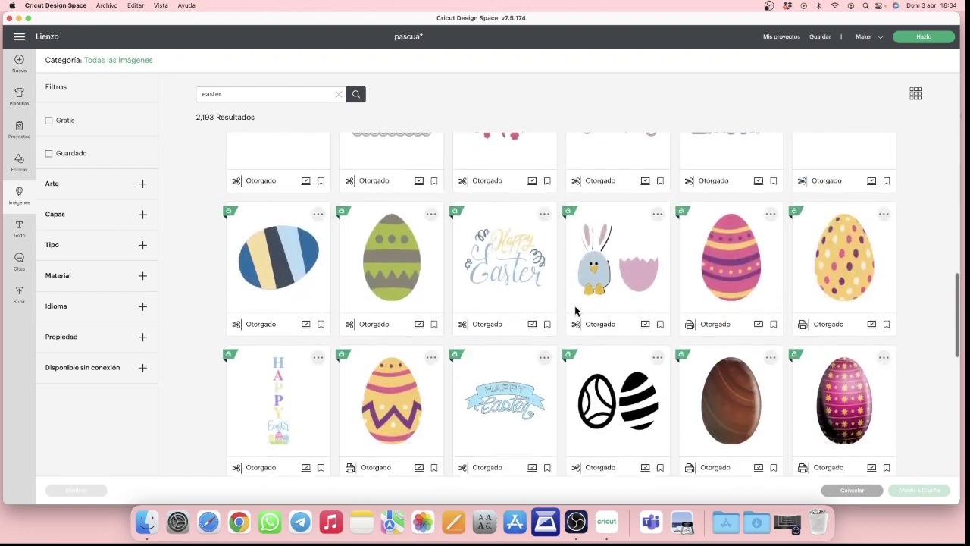
pyautogui.scroll(-2, 576, 312)
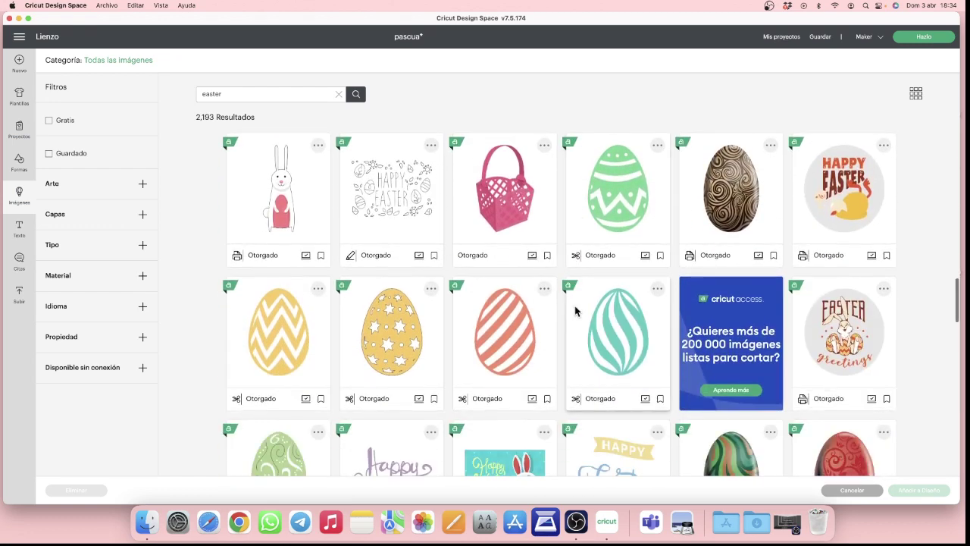
pyautogui.click(606, 343)
pyautogui.click(509, 356)
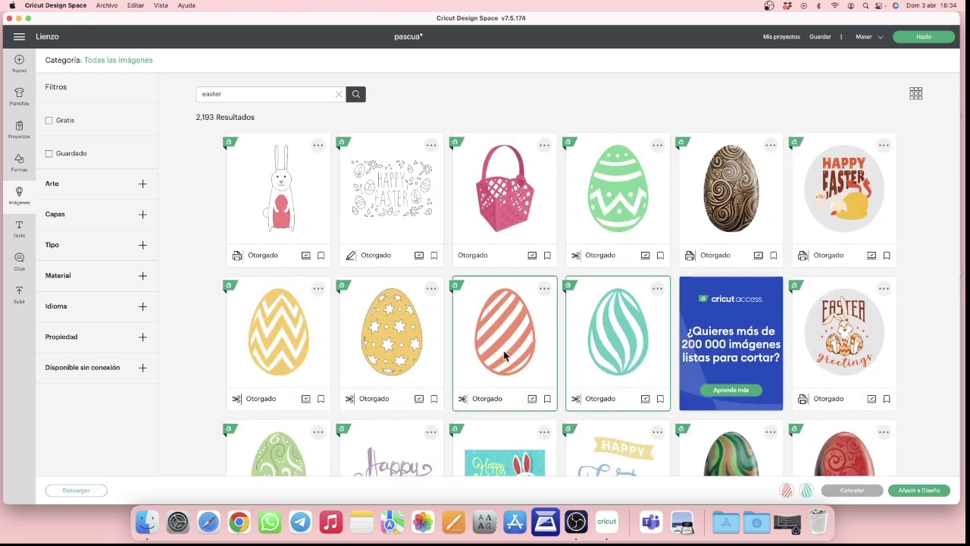
pyautogui.click(296, 366)
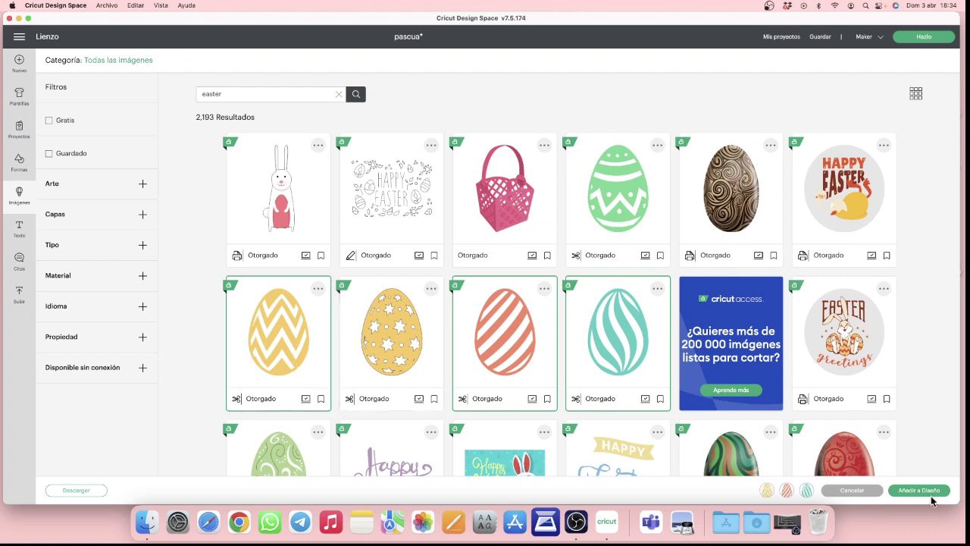
pyautogui.click(931, 497)
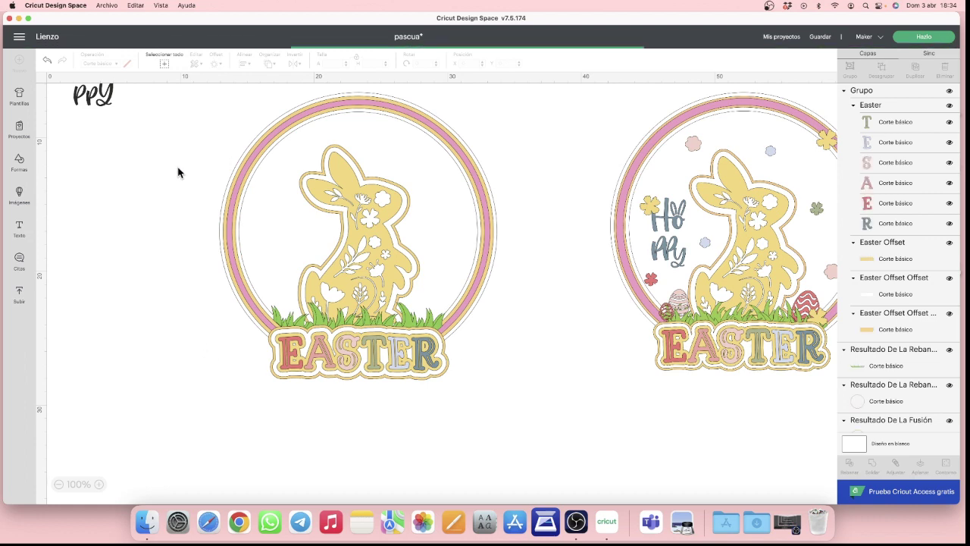
# Step: Separate the overlapping eggs below the EASTER lettering by moving the teal and orange ones apart
pyautogui.moveTo(184, 210); pyautogui.dragTo(469, 495)
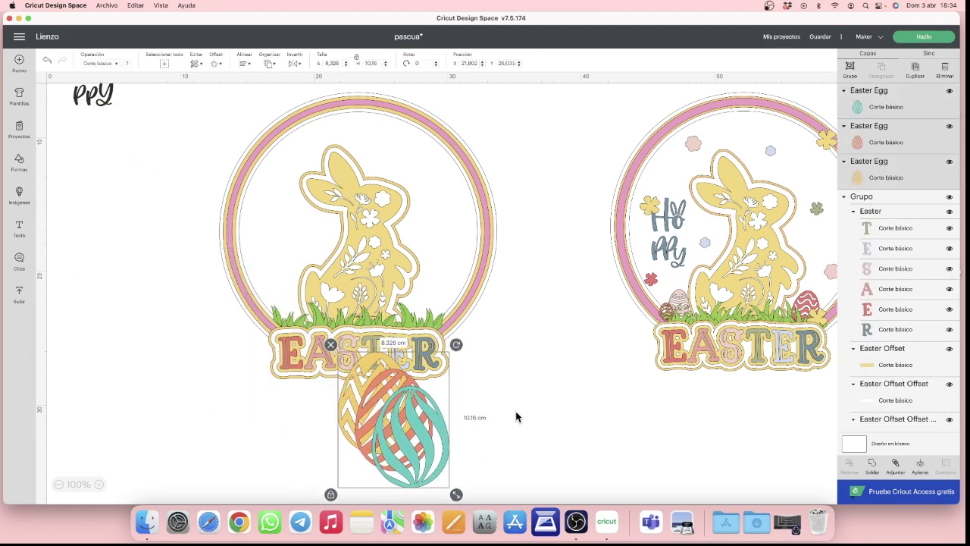
pyautogui.click(516, 416)
pyautogui.moveTo(416, 398); pyautogui.dragTo(558, 356)
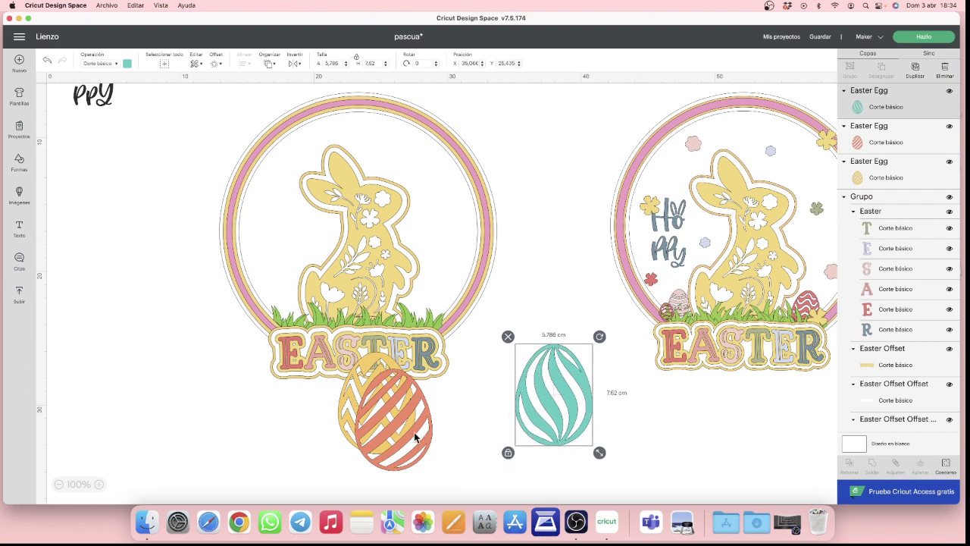
pyautogui.moveTo(418, 433); pyautogui.dragTo(456, 416)
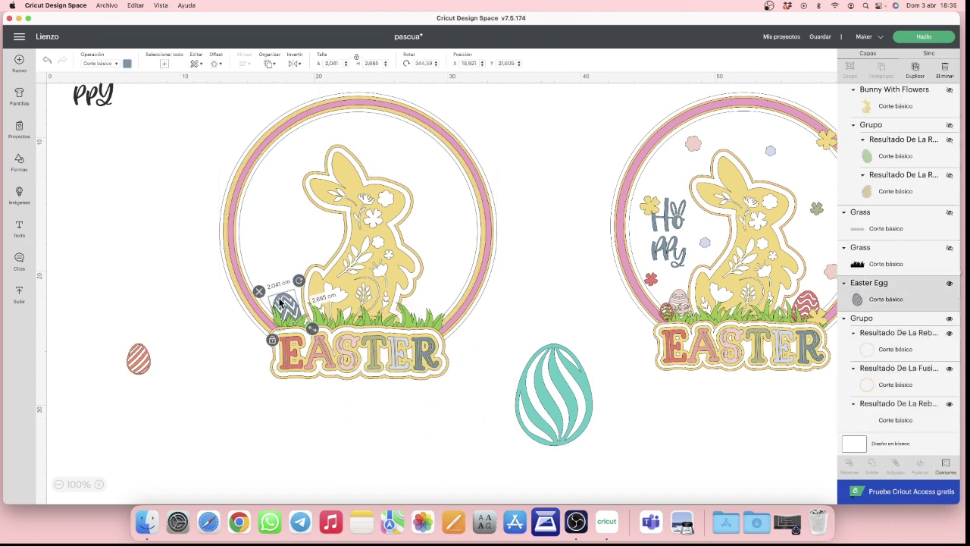
# Step: Shrink and tilt the orange striped egg to about 1.5 by 2 cm, place it beside the blue egg and send it to the back
pyautogui.click(140, 360)
pyautogui.moveTo(144, 360); pyautogui.dragTo(302, 327)
pyautogui.moveTo(298, 287); pyautogui.dragTo(294, 282)
pyautogui.click(269, 63)
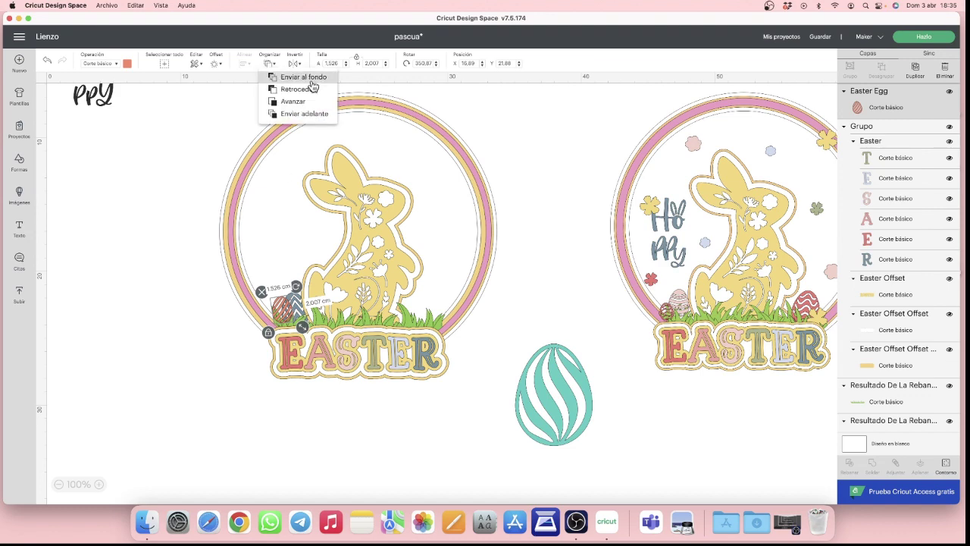
pyautogui.click(307, 77)
# Step: Shrink the teal egg to about 2.4 by 3.2 cm, recolour it red and set it behind the grass to the bunny's right
pyautogui.click(559, 437)
pyautogui.moveTo(592, 449); pyautogui.dragTo(442, 340)
pyautogui.click(127, 63)
pyautogui.click(198, 115)
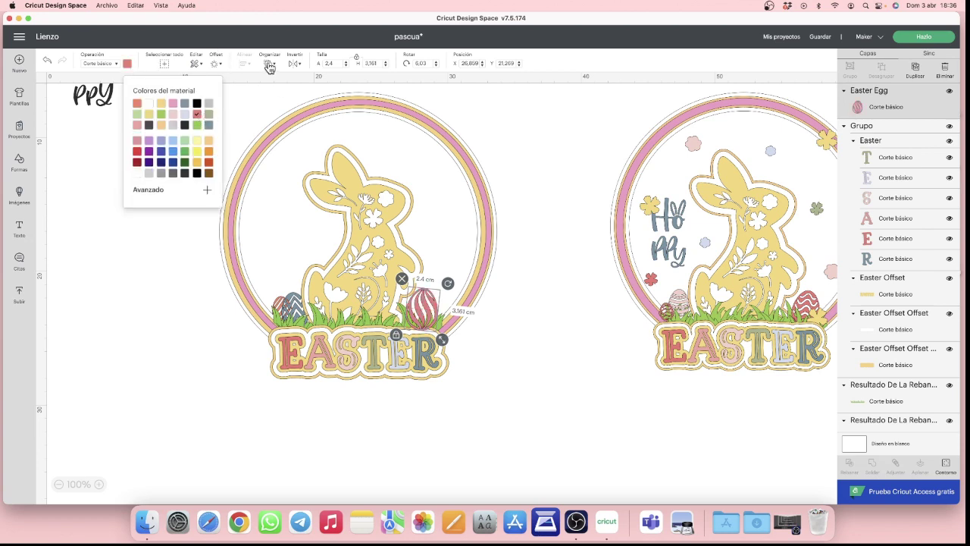
pyautogui.click(325, 87)
# Step: Fine-tune the positions of the bunny group and the red striped egg inside the ring
pyautogui.click(413, 106)
pyautogui.scroll(5, 913, 220)
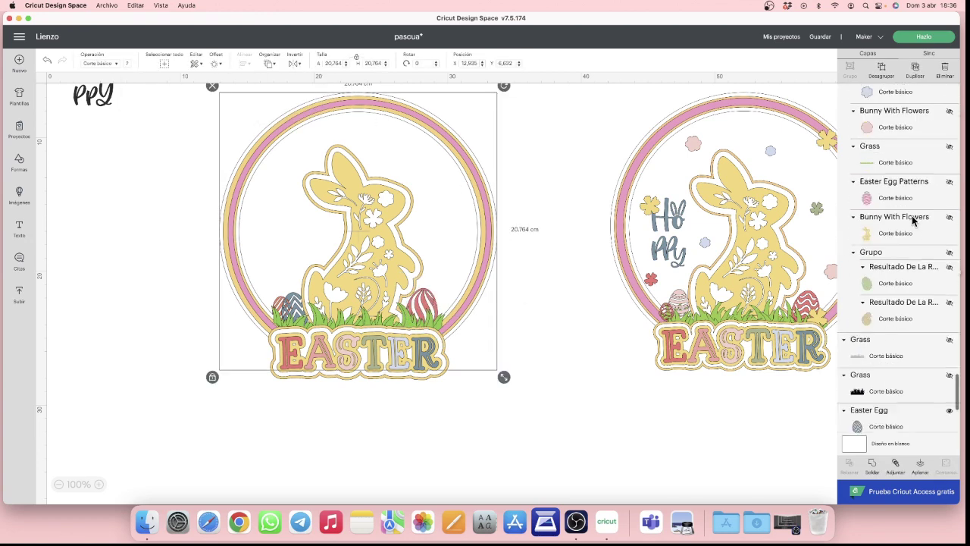
pyautogui.scroll(-10, 915, 318)
pyautogui.click(857, 421)
pyautogui.click(356, 212)
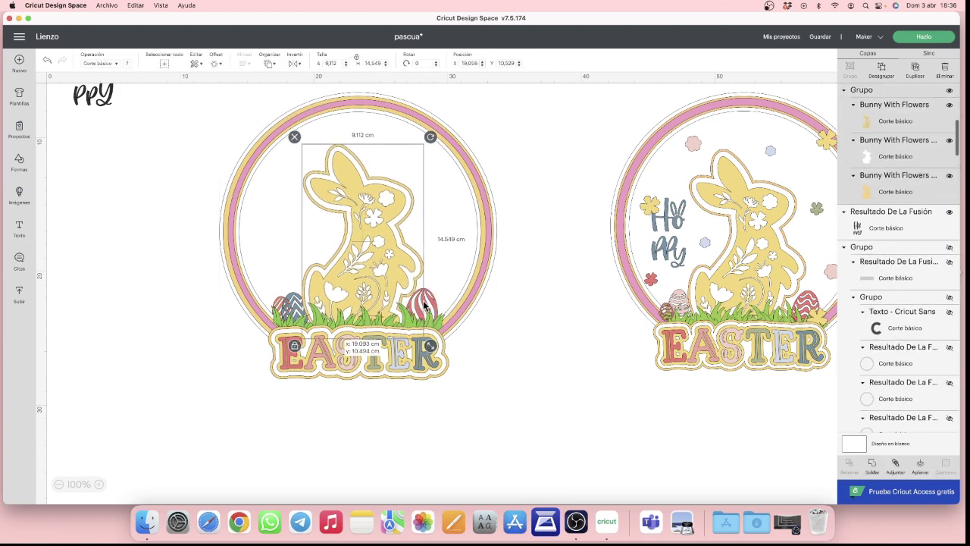
pyautogui.click(493, 303)
pyautogui.click(528, 318)
pyautogui.scroll(2, 402, 280)
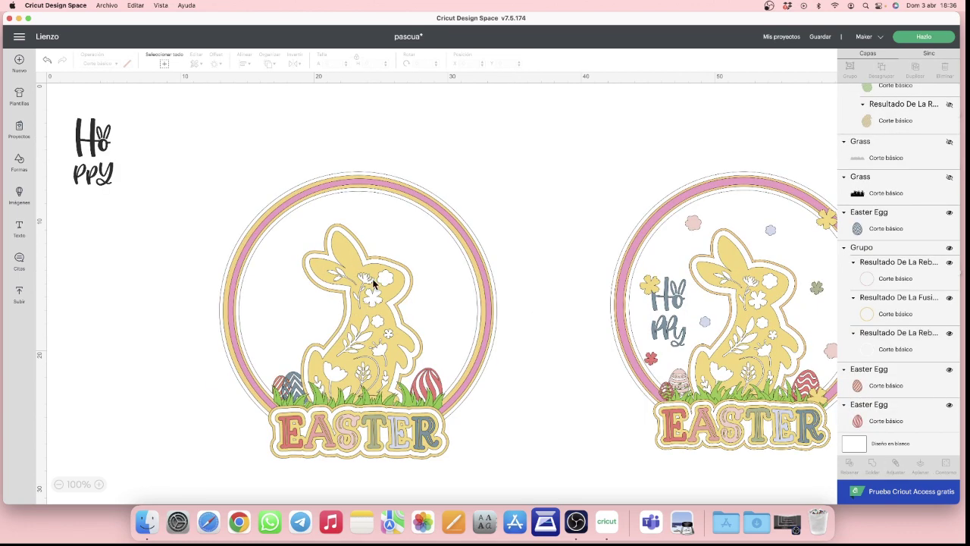
# Step: Ungroup the bunny and place a duplicate of its top flower-patterned layer on the empty canvas left of the ring
pyautogui.click(372, 278)
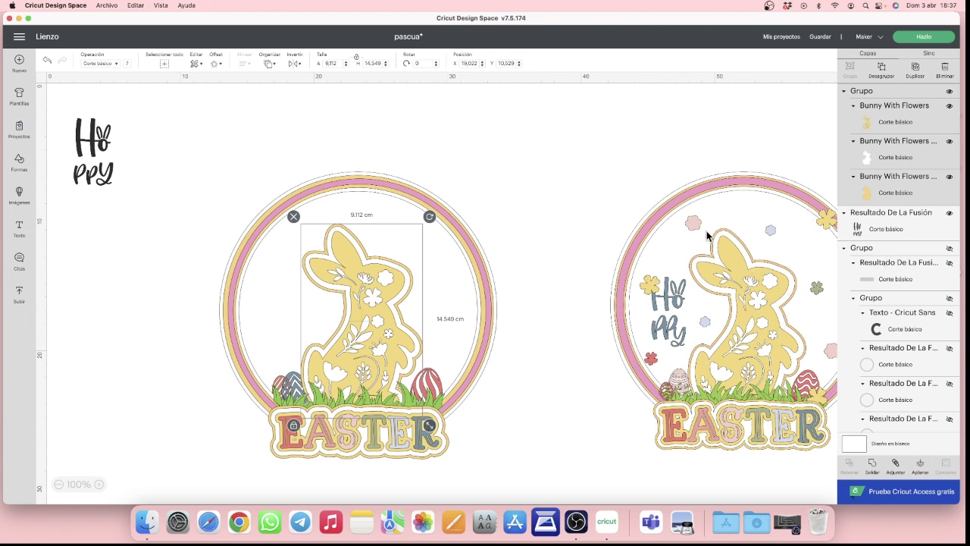
pyautogui.click(882, 70)
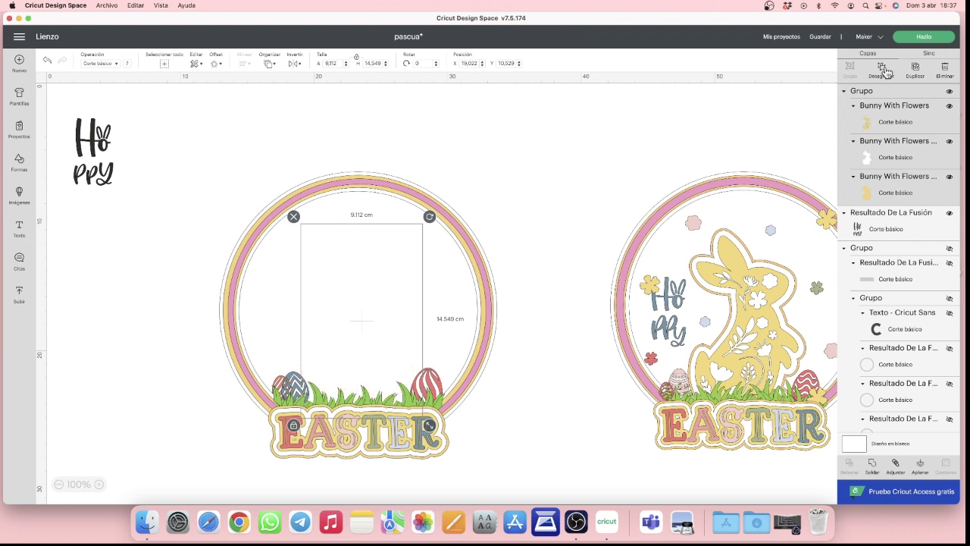
pyautogui.click(900, 125)
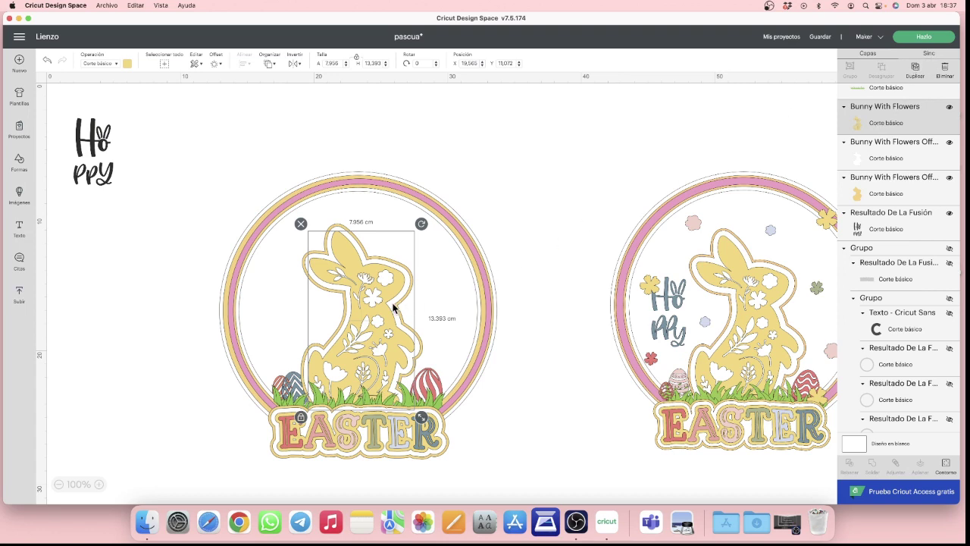
pyautogui.moveTo(385, 310); pyautogui.dragTo(145, 316)
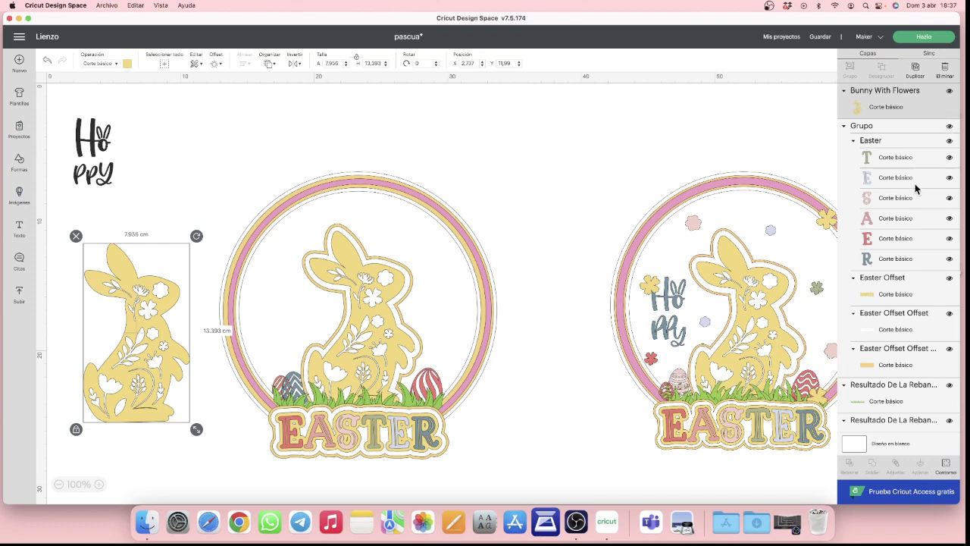
# Step: Regroup the ring's bunny layer with its two offset layers and send the group to the back
pyautogui.scroll(-5, 916, 210)
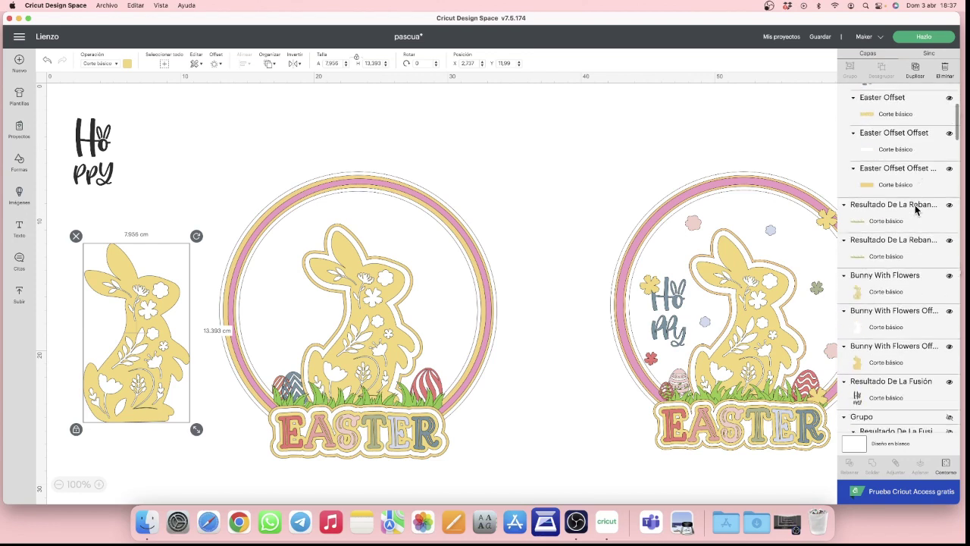
pyautogui.click(909, 363)
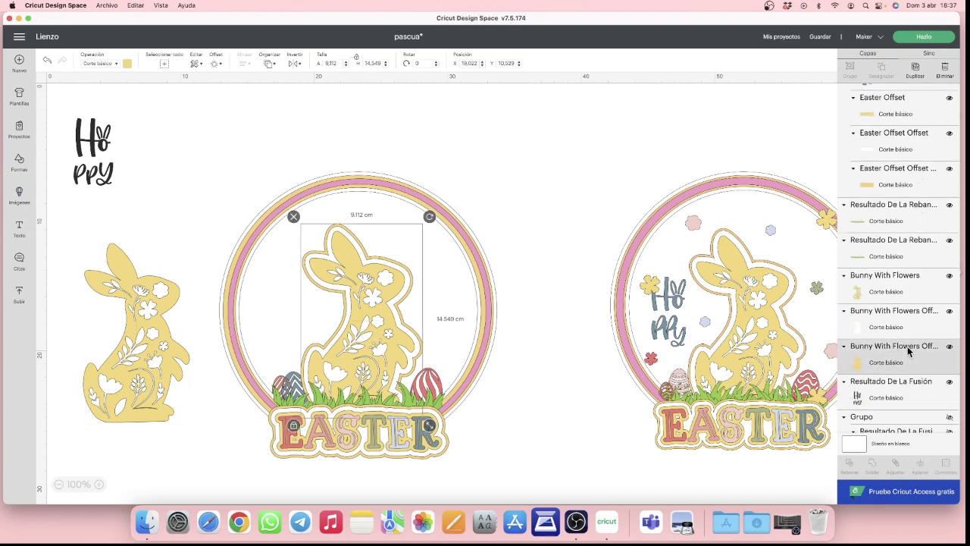
pyautogui.keyDown('shift'); pyautogui.click(897, 325); pyautogui.keyUp('shift')
pyautogui.keyDown('shift'); pyautogui.click(892, 293); pyautogui.keyUp('shift')
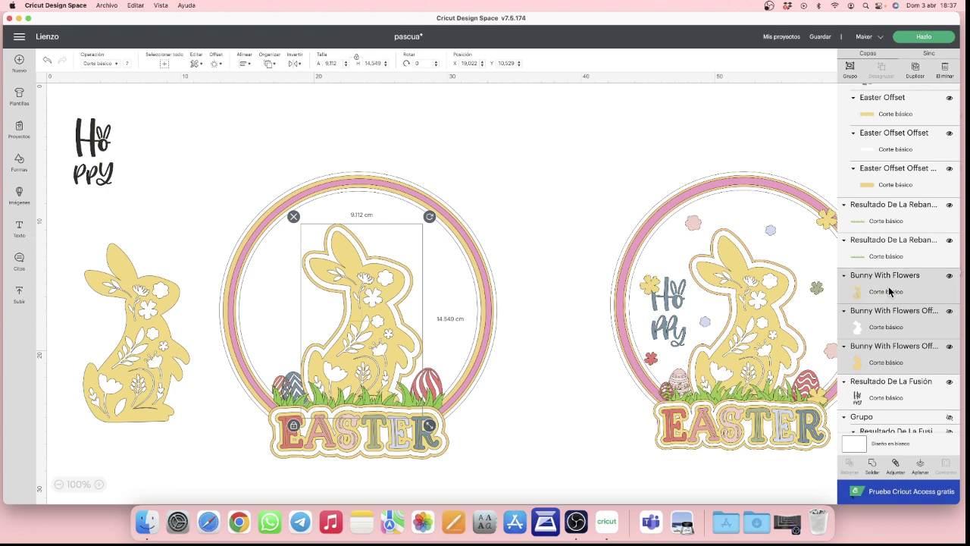
pyautogui.click(850, 69)
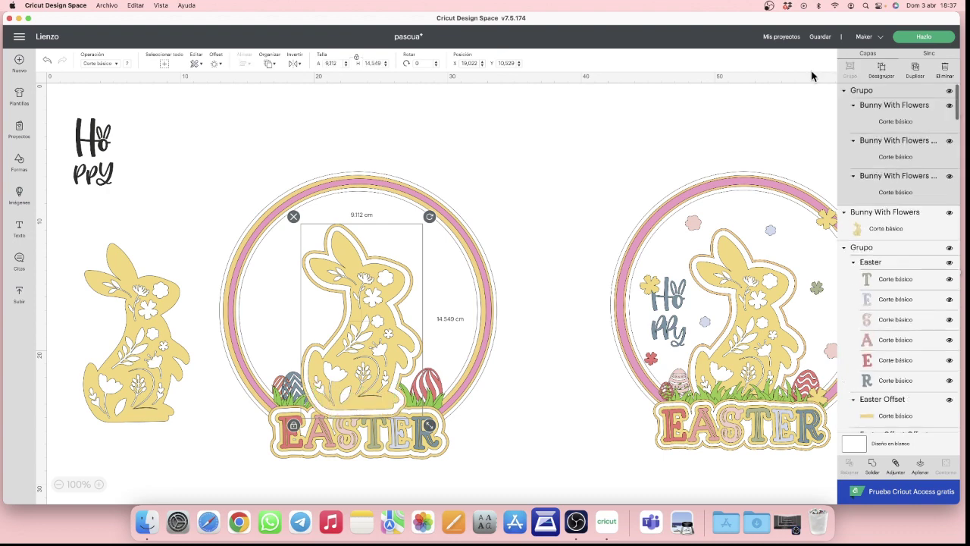
pyautogui.click(267, 65)
pyautogui.click(311, 76)
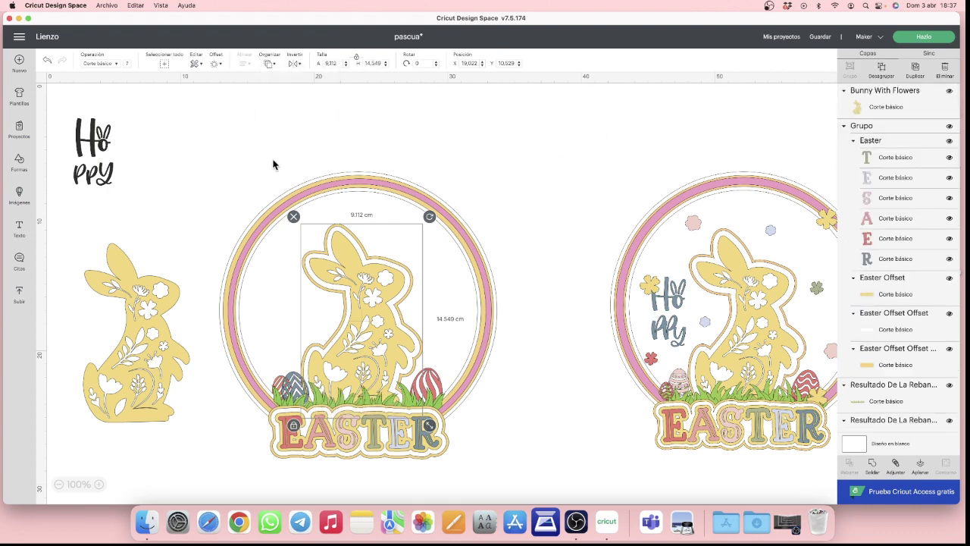
pyautogui.click(215, 153)
# Step: Make three more duplicates of the loose flower-patterned bunny and move the newest one clear, next to the Hoppy lettering
pyautogui.moveTo(129, 405)
pyautogui.mouseDown()
pyautogui.moveTo(133, 341)
pyautogui.moveTo(141, 391)
pyautogui.moveTo(121, 402)
pyautogui.mouseUp()
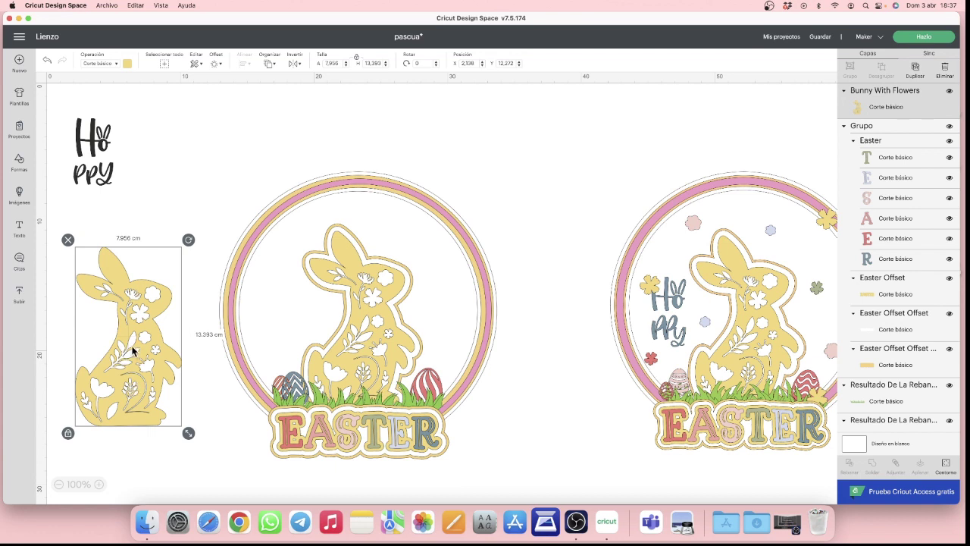
pyautogui.click(916, 71)
pyautogui.click(916, 70)
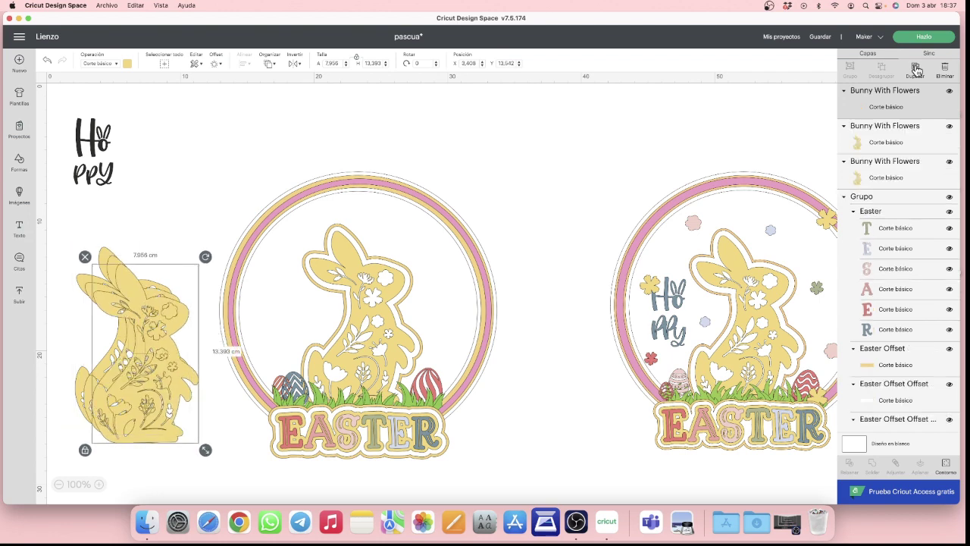
pyautogui.click(916, 70)
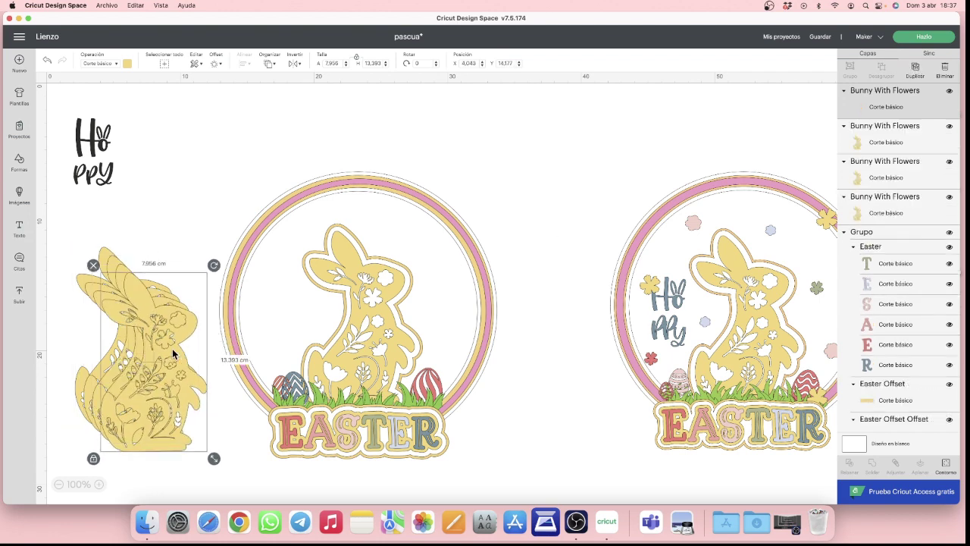
pyautogui.moveTo(174, 351); pyautogui.dragTo(217, 182)
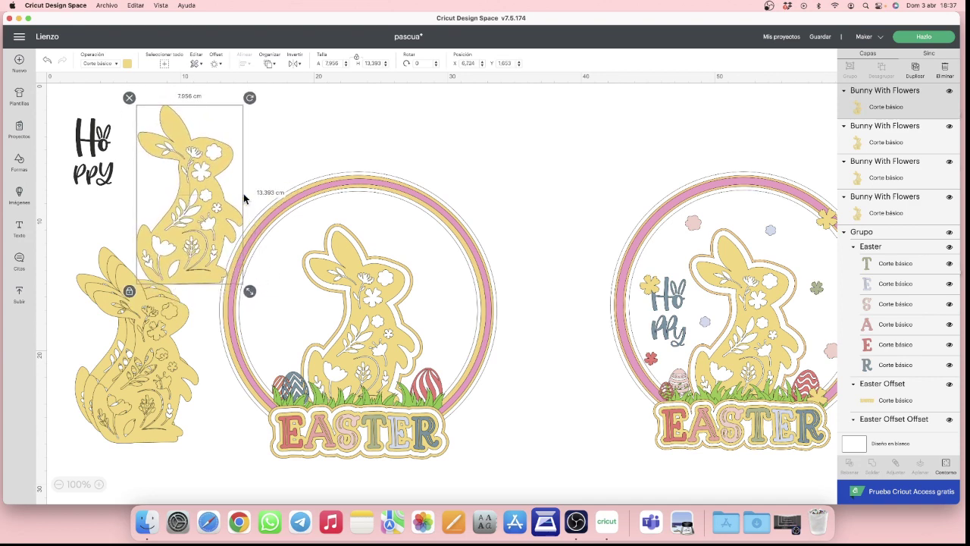
# Step: Hide all contours of the separated bunny copy, including its body outline, except the rounded flower on its head
pyautogui.click(945, 465)
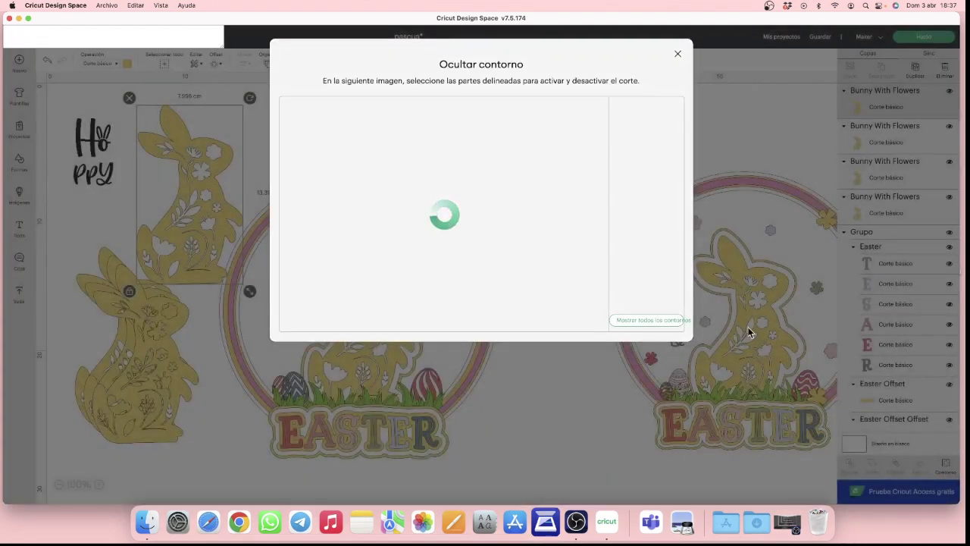
pyautogui.click(632, 322)
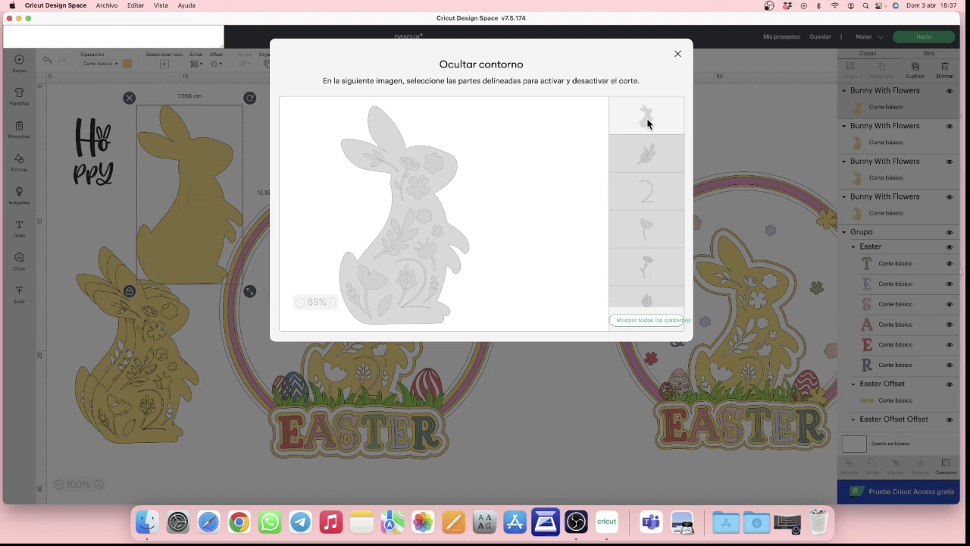
pyautogui.click(432, 163)
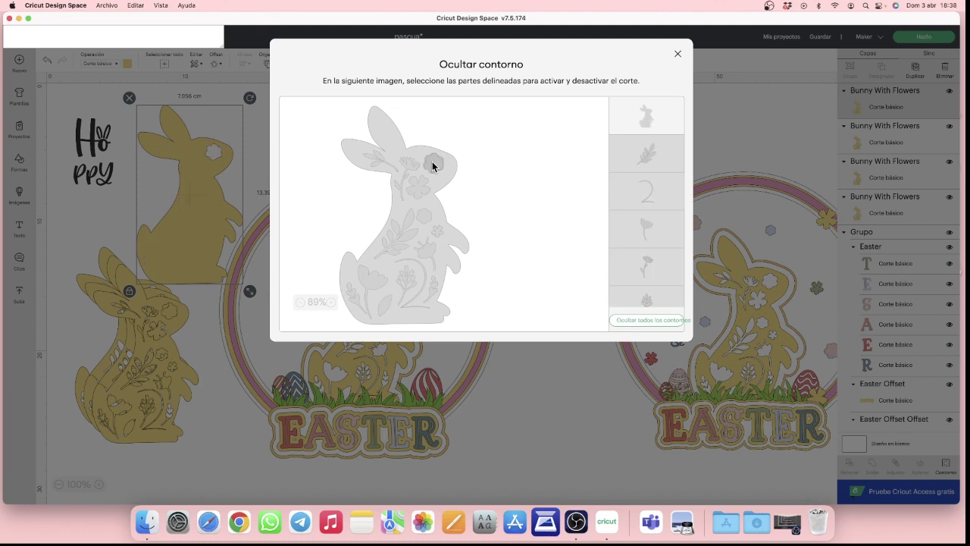
pyautogui.click(636, 126)
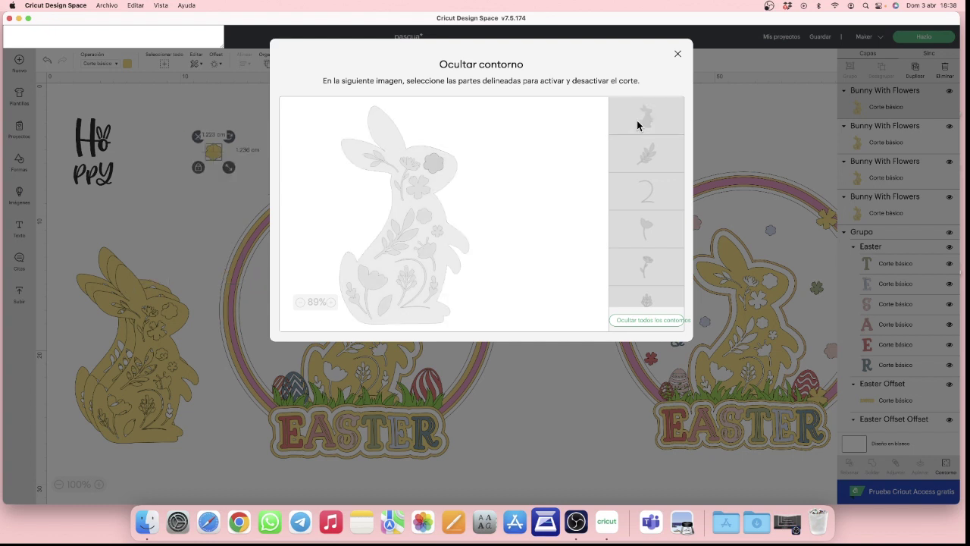
pyautogui.click(637, 125)
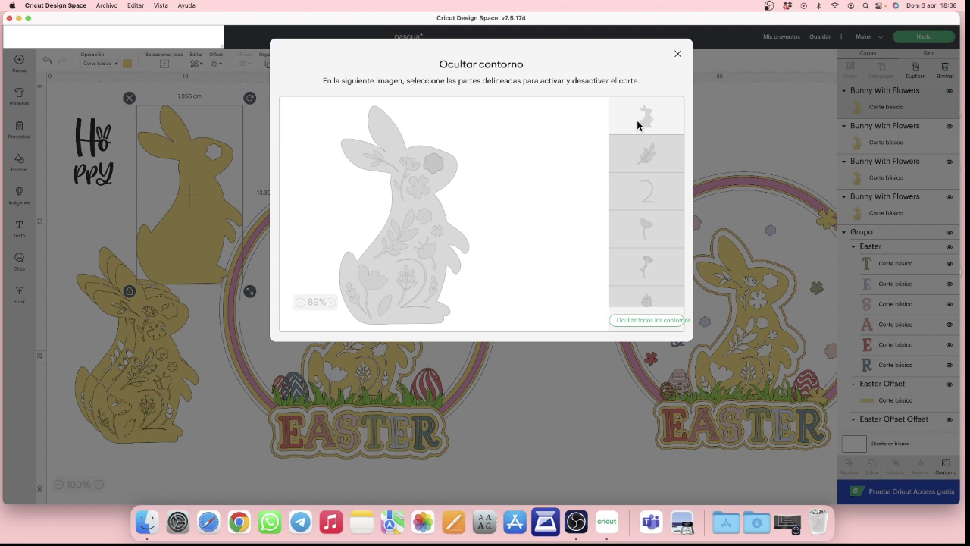
pyautogui.click(636, 125)
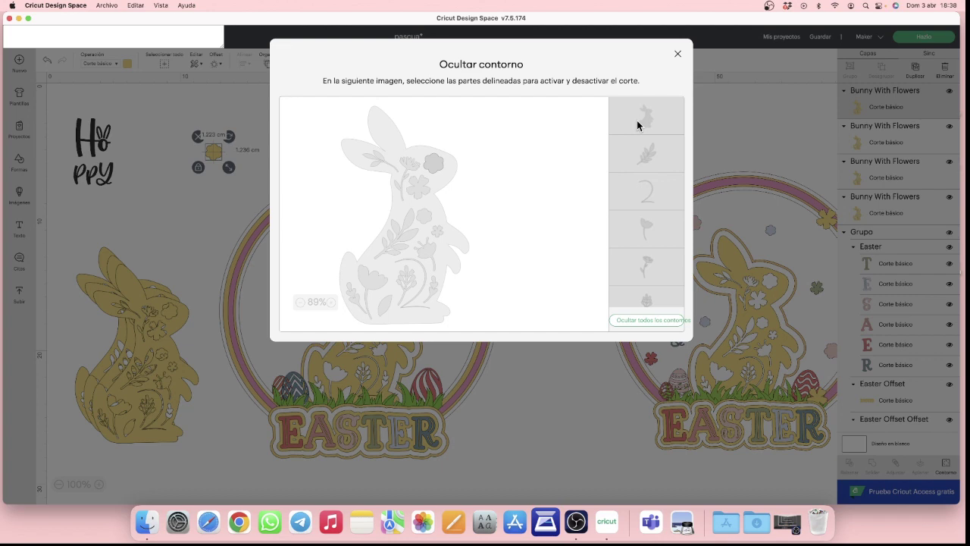
# Step: Place the isolated rounded flower inside the ring beside the bunny, scale it to about 1.15 cm wide and colour it light pink
pyautogui.click(677, 54)
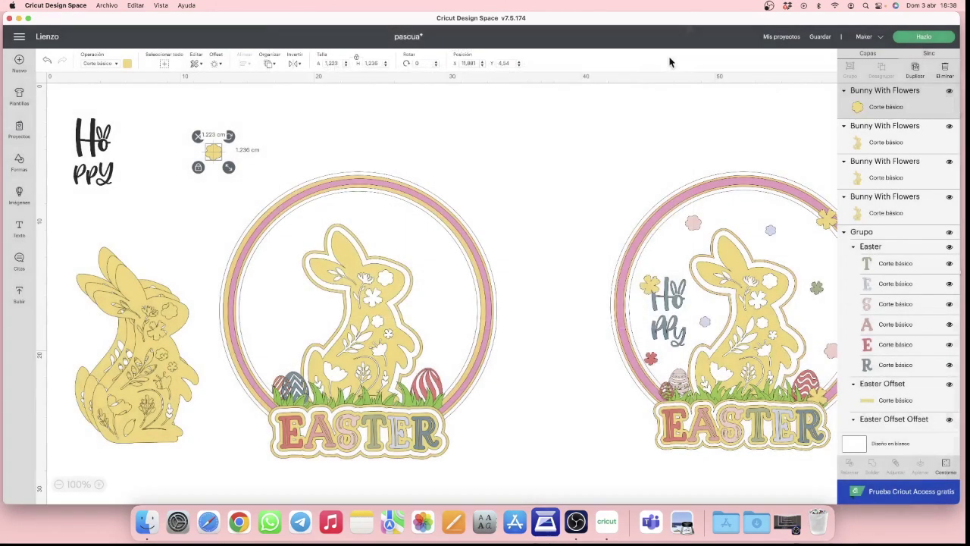
pyautogui.moveTo(213, 148); pyautogui.dragTo(468, 357)
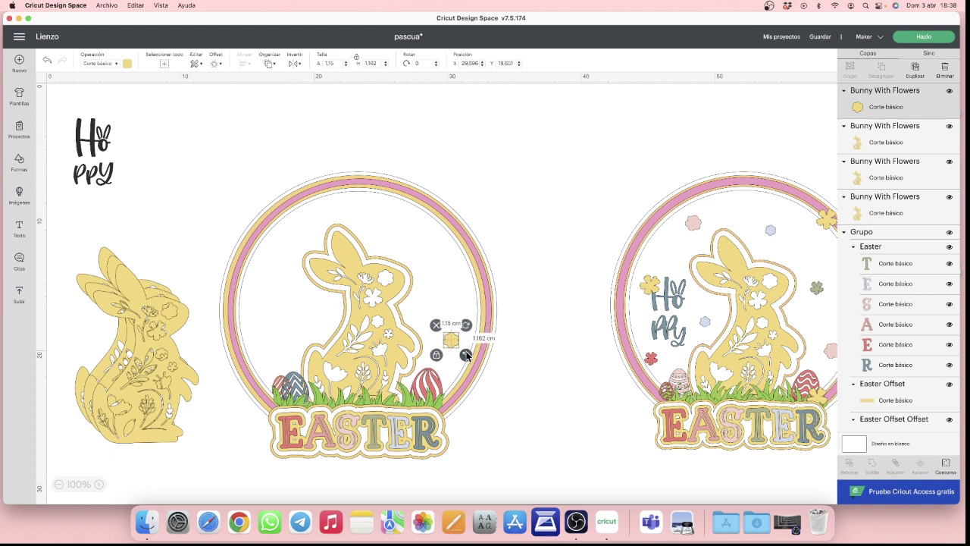
pyautogui.click(126, 65)
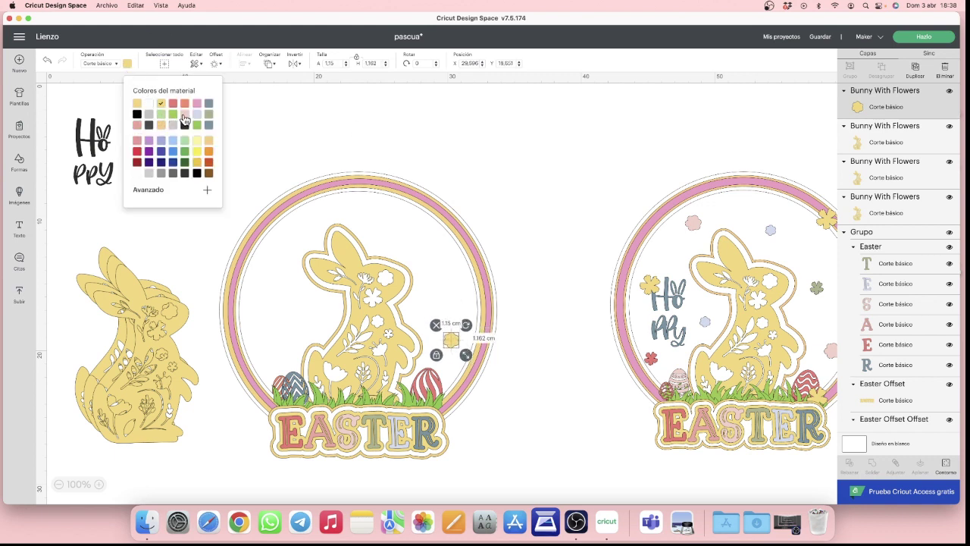
pyautogui.click(314, 126)
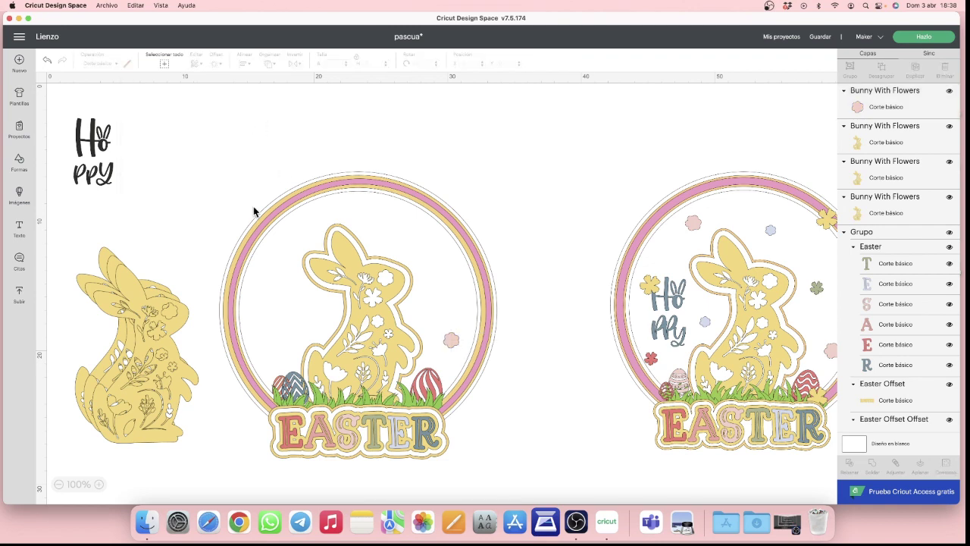
# Step: Move another bunny copy next to the Hoppy lettering and hide all its contours, including the body outline, except the large petalled flower on the neck
pyautogui.moveTo(152, 374); pyautogui.dragTo(194, 214)
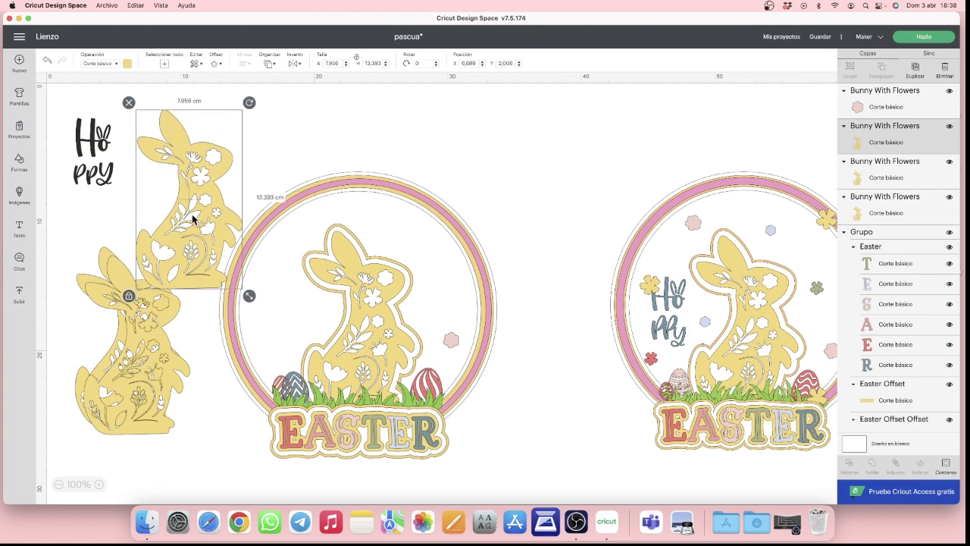
pyautogui.click(946, 464)
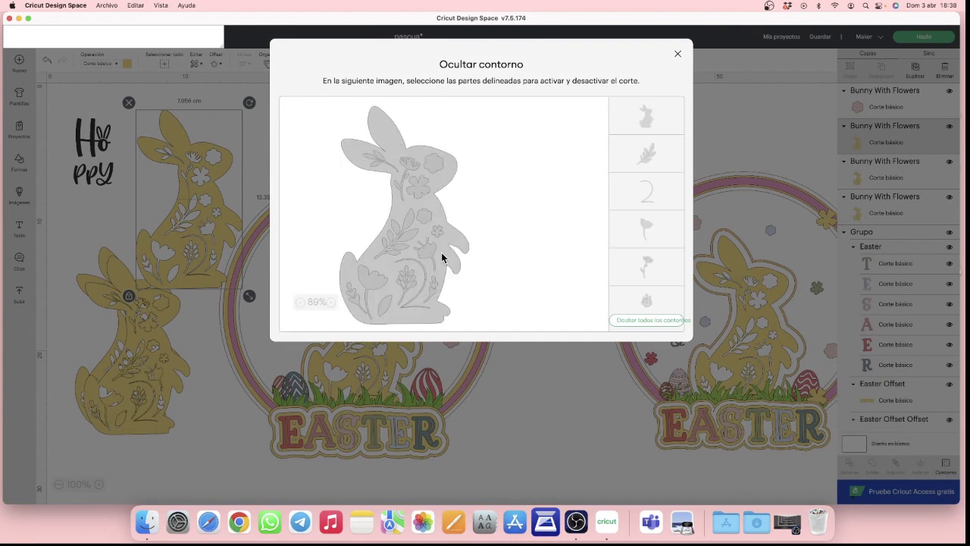
pyautogui.click(649, 320)
pyautogui.click(419, 186)
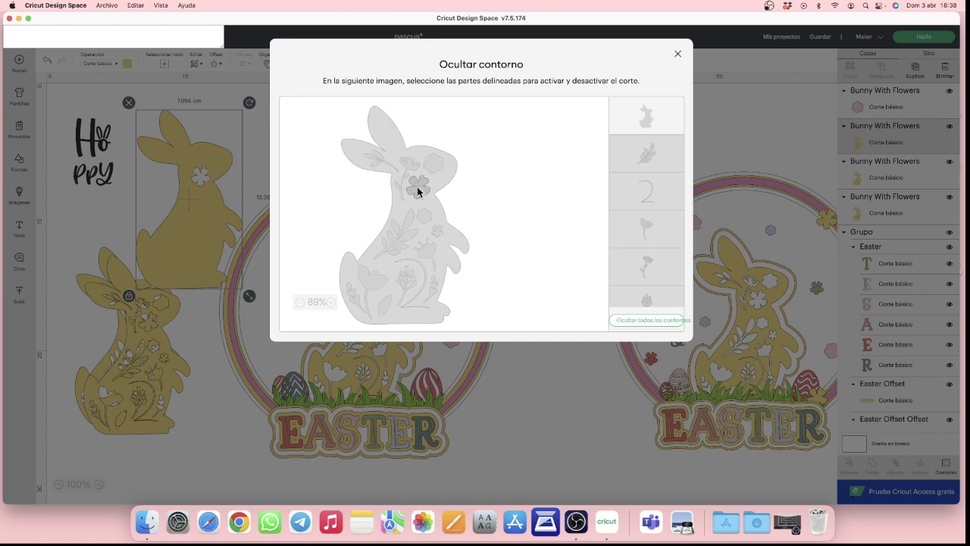
pyautogui.click(621, 122)
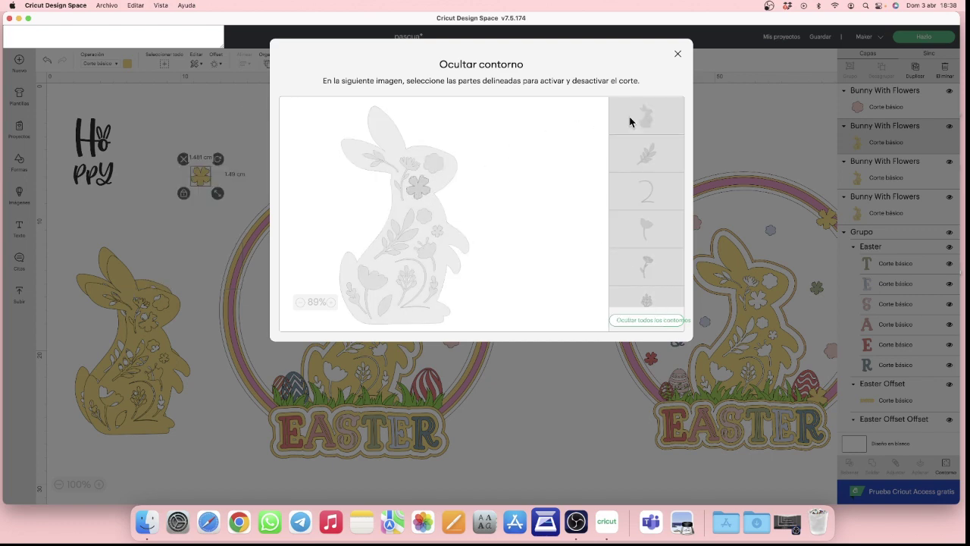
pyautogui.click(678, 57)
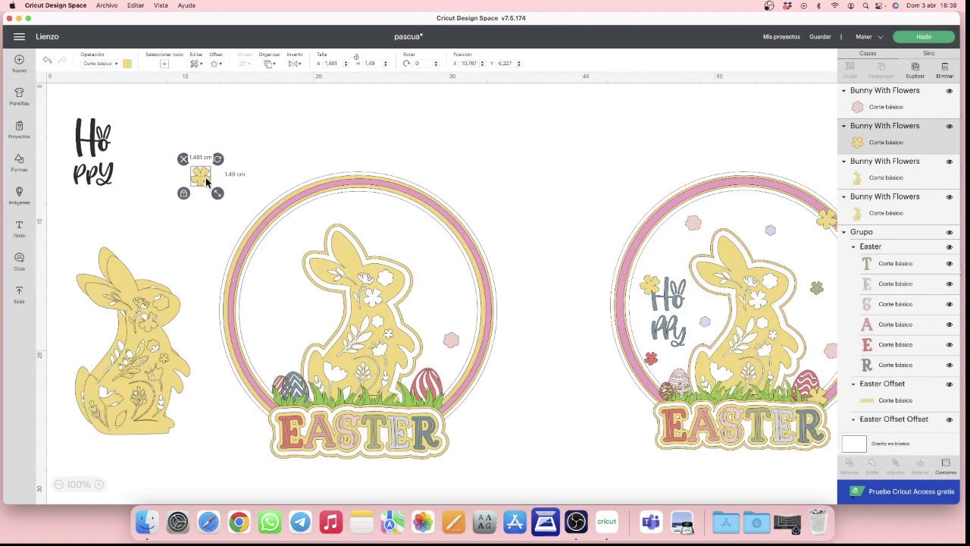
# Step: Place the yellow flower on the ring's upper-right edge at about 1.59 cm wide and a duplicate about 1.38 cm wide on the Hoppy lettering's H
pyautogui.moveTo(216, 193); pyautogui.dragTo(455, 238)
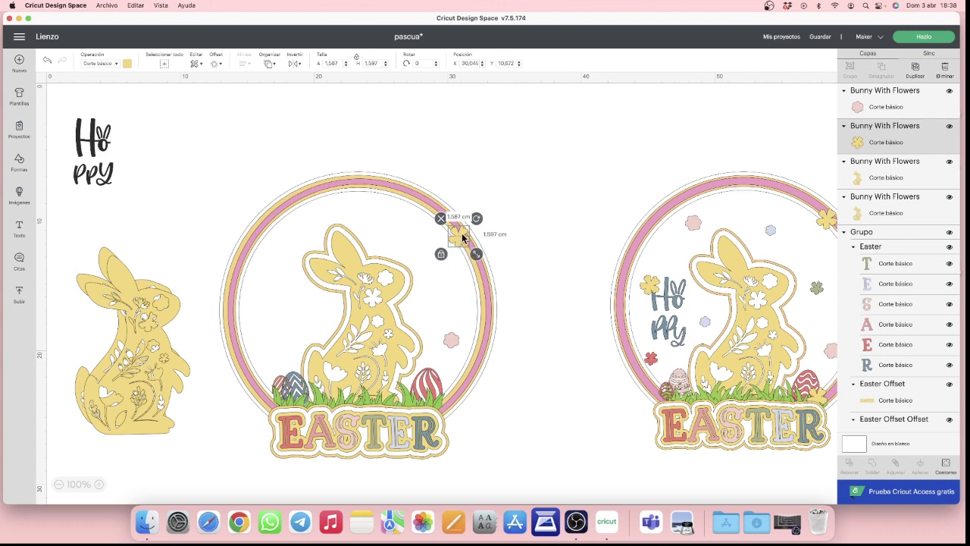
pyautogui.moveTo(74, 153); pyautogui.dragTo(161, 161)
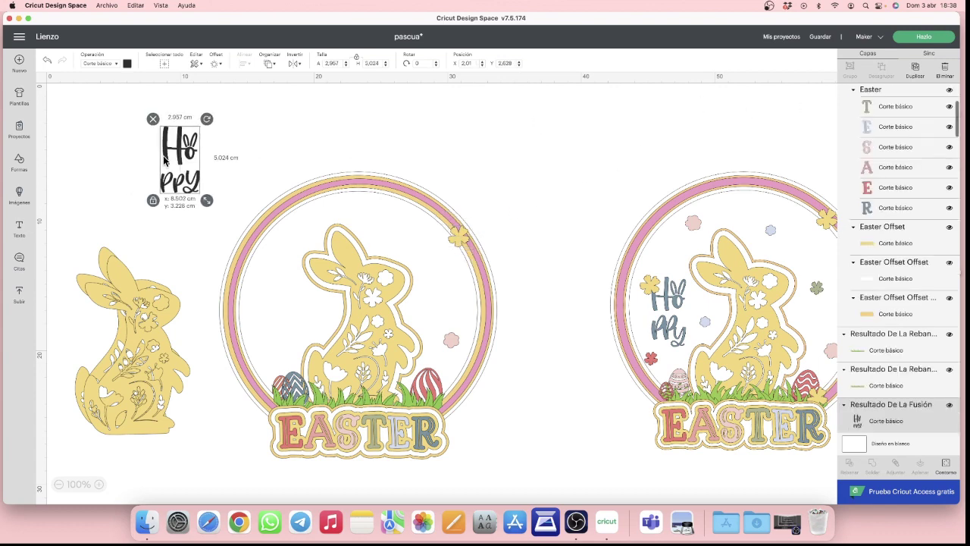
pyautogui.click(460, 236)
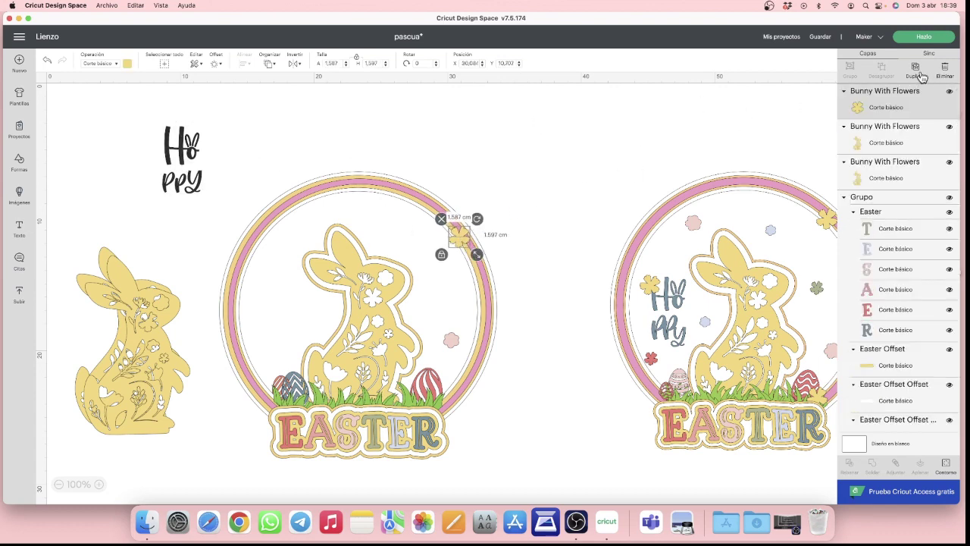
pyautogui.press('super+d')
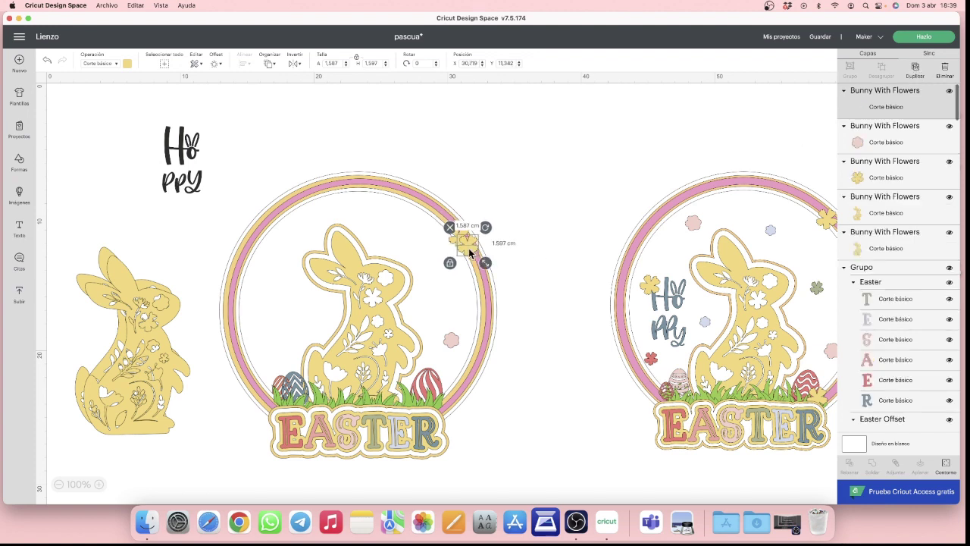
pyautogui.moveTo(467, 243); pyautogui.dragTo(177, 157)
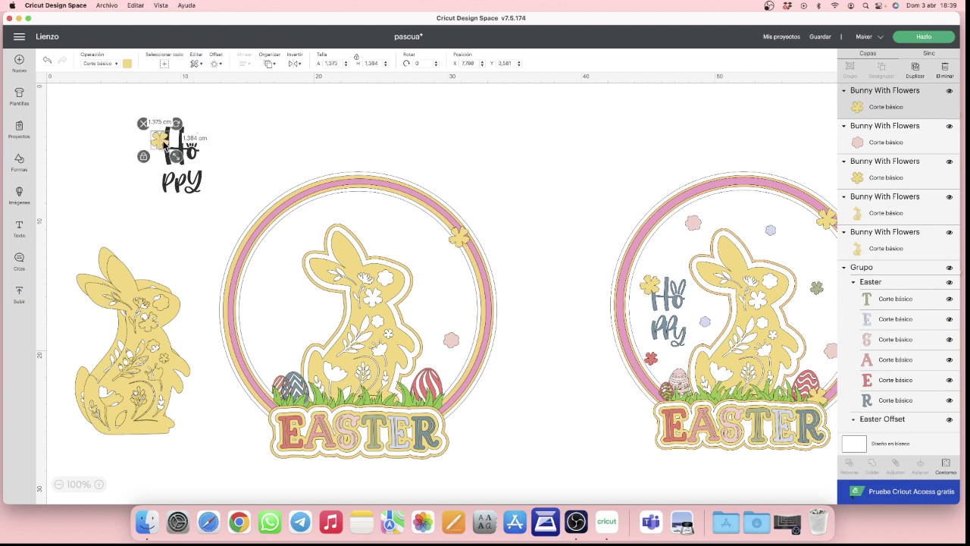
# Step: Recolour the black Hoppy lettering grey-blue
pyautogui.click(193, 182)
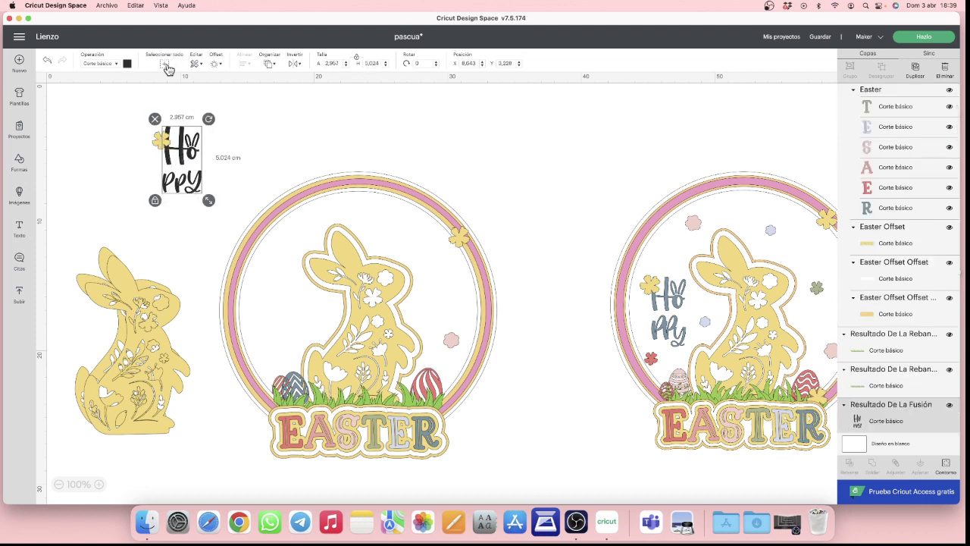
pyautogui.click(126, 62)
pyautogui.click(210, 105)
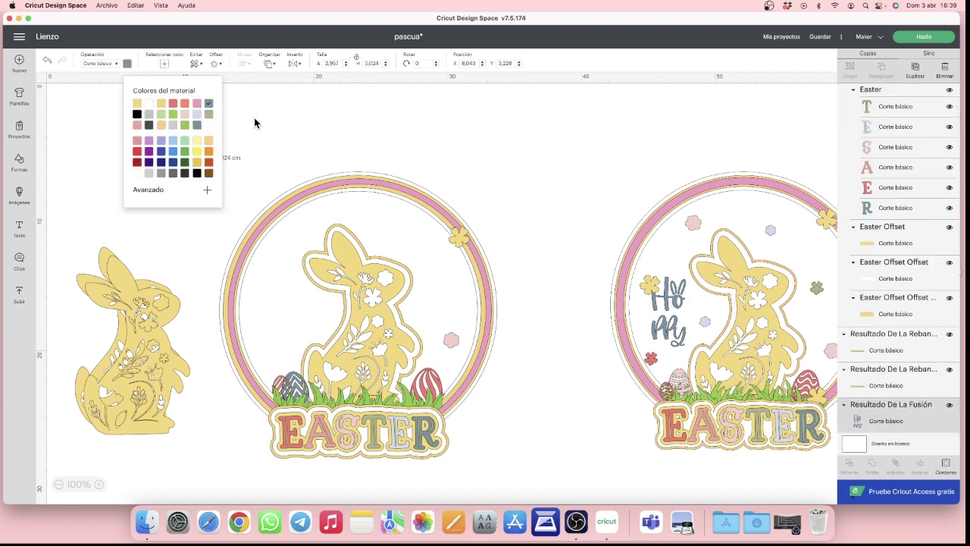
pyautogui.click(255, 122)
# Step: Group the Hoppy lettering with its yellow flower, move the group aside and shrink it to about 3.35 cm wide
pyautogui.moveTo(118, 114); pyautogui.dragTo(216, 199)
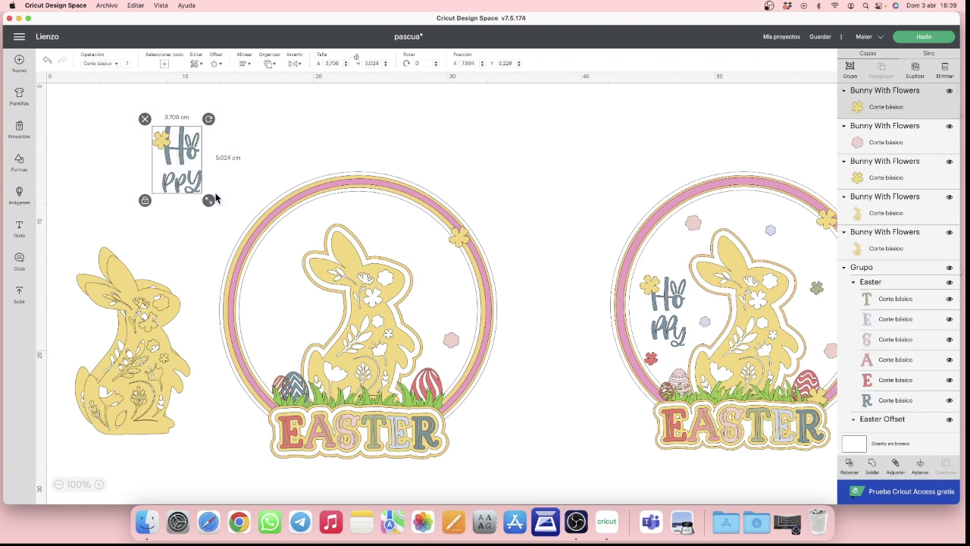
pyautogui.click(851, 70)
pyautogui.moveTo(190, 166); pyautogui.dragTo(118, 163)
pyautogui.moveTo(139, 201); pyautogui.dragTo(135, 193)
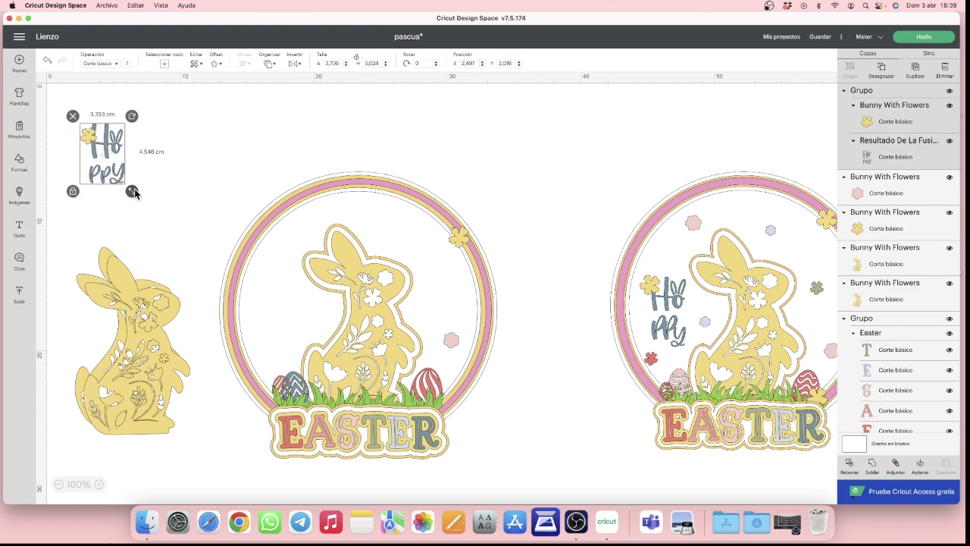
# Step: Move the next bunny copy clear and hide all its contours, including the body outline, except the small petalled flower on its chest
pyautogui.click(141, 346)
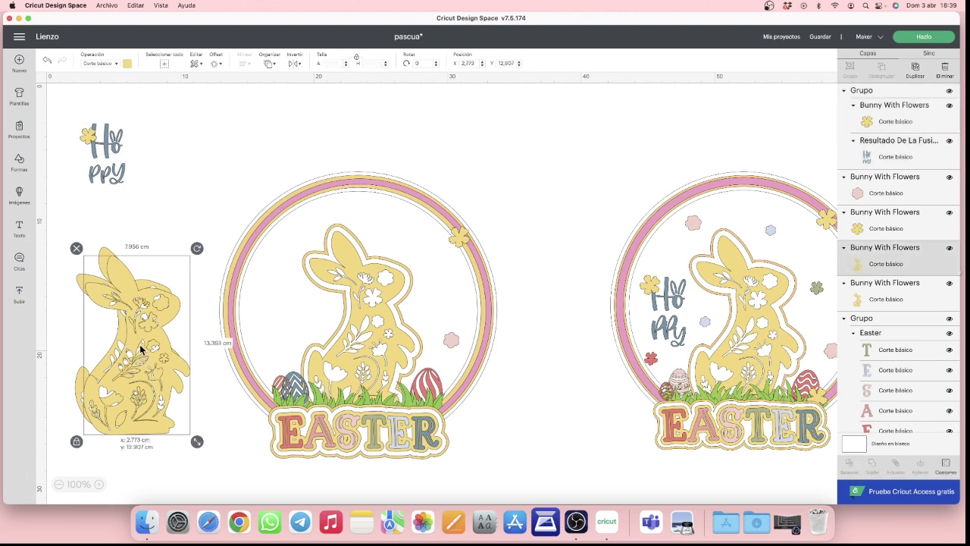
pyautogui.moveTo(141, 346); pyautogui.dragTo(206, 200)
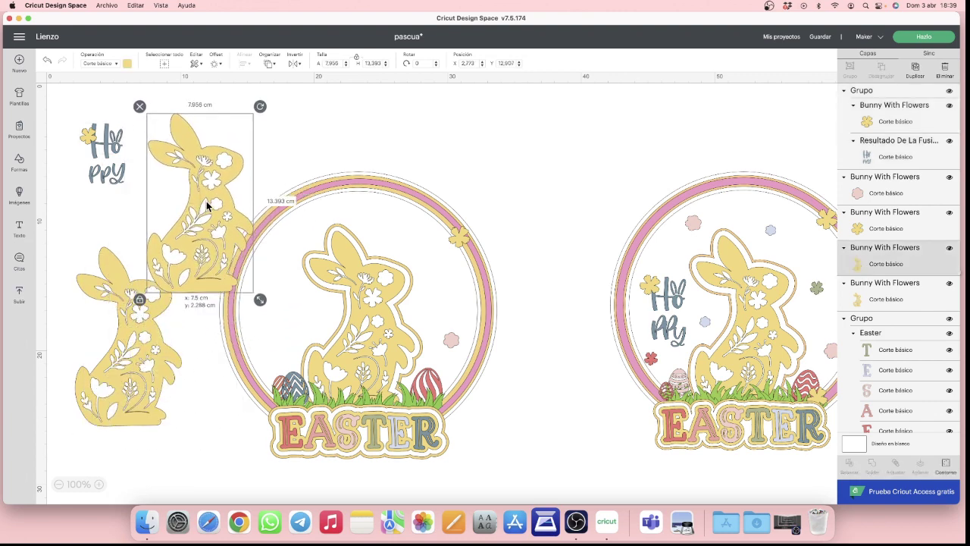
pyautogui.click(945, 464)
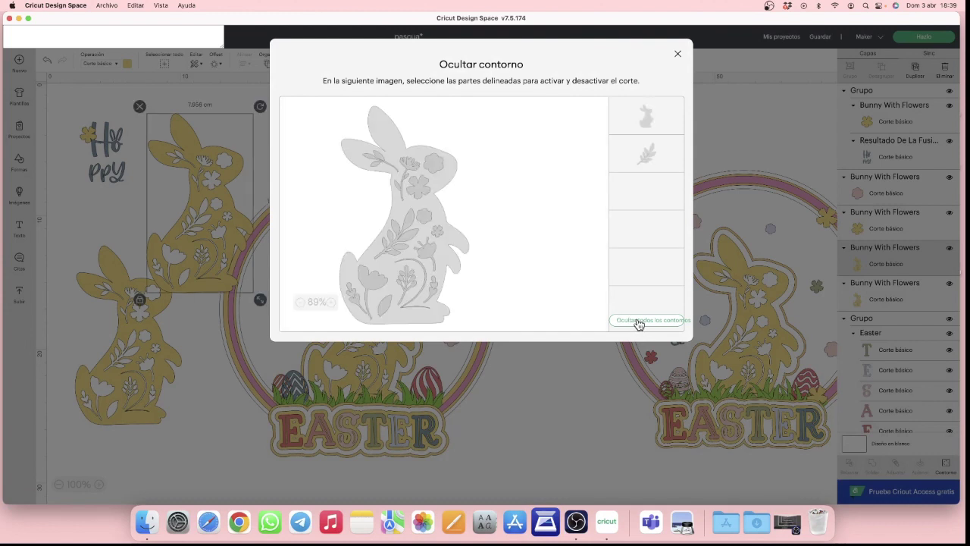
pyautogui.click(637, 325)
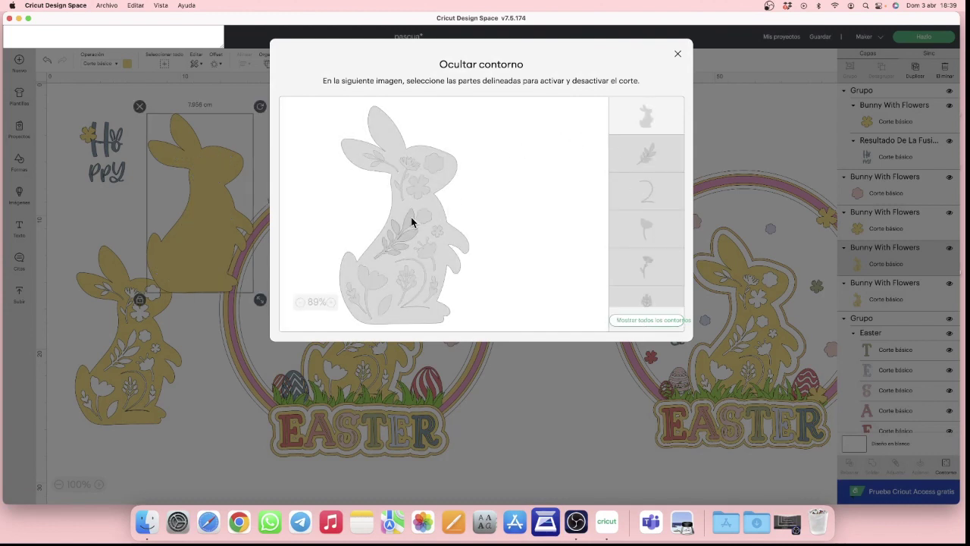
pyautogui.click(409, 221)
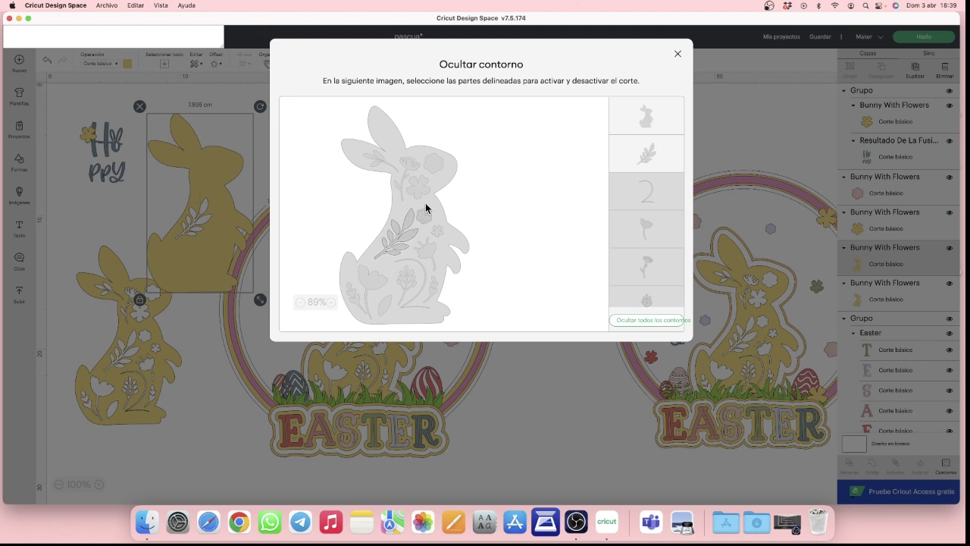
pyautogui.click(426, 251)
pyautogui.click(403, 239)
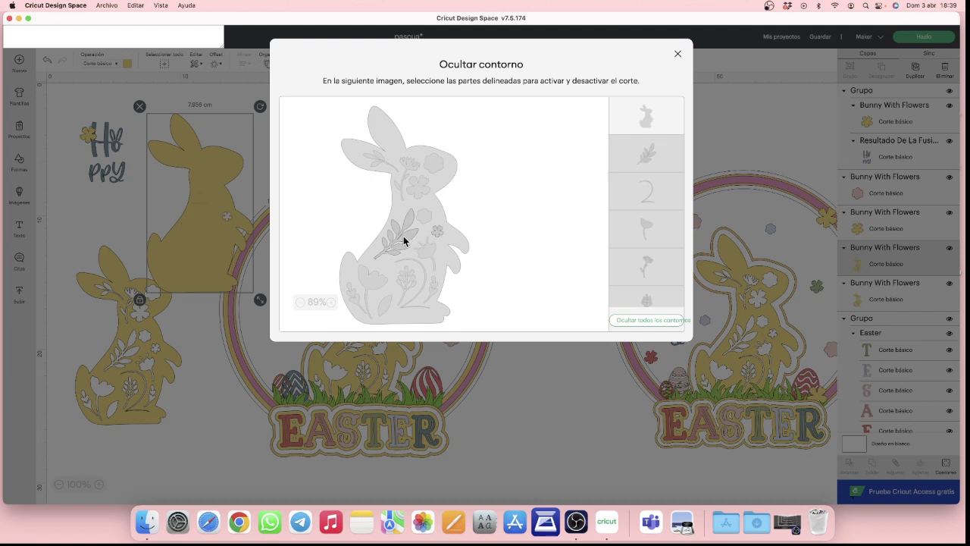
pyautogui.click(643, 106)
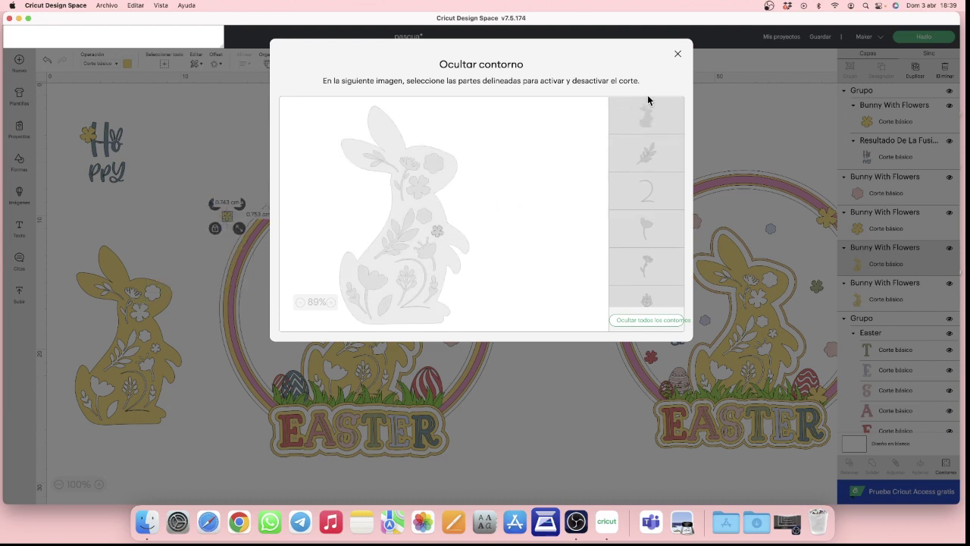
pyautogui.click(677, 54)
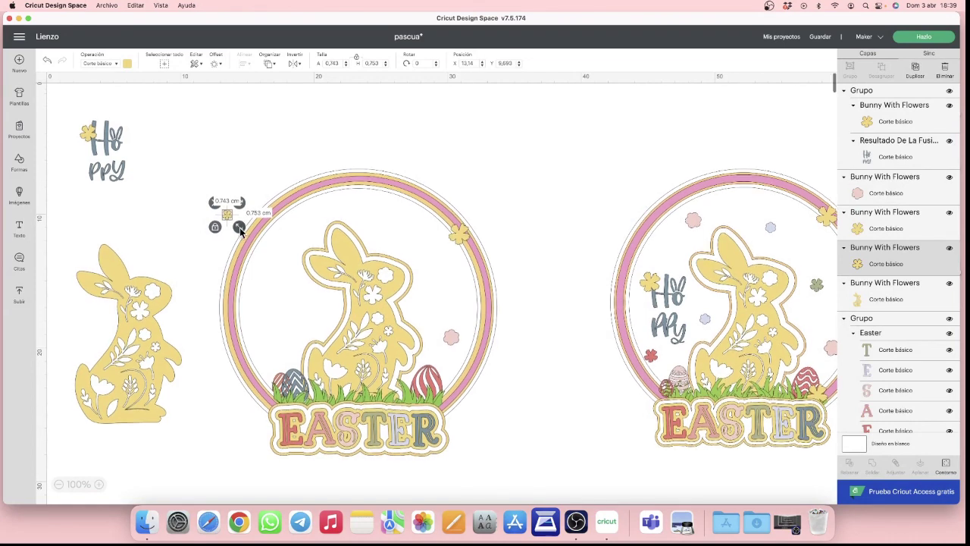
# Step: Enlarge the small flower to about 0.95 cm wide, colour it sage green and place it inside the ring between the bunny and the frame
pyautogui.moveTo(239, 227); pyautogui.dragTo(241, 230)
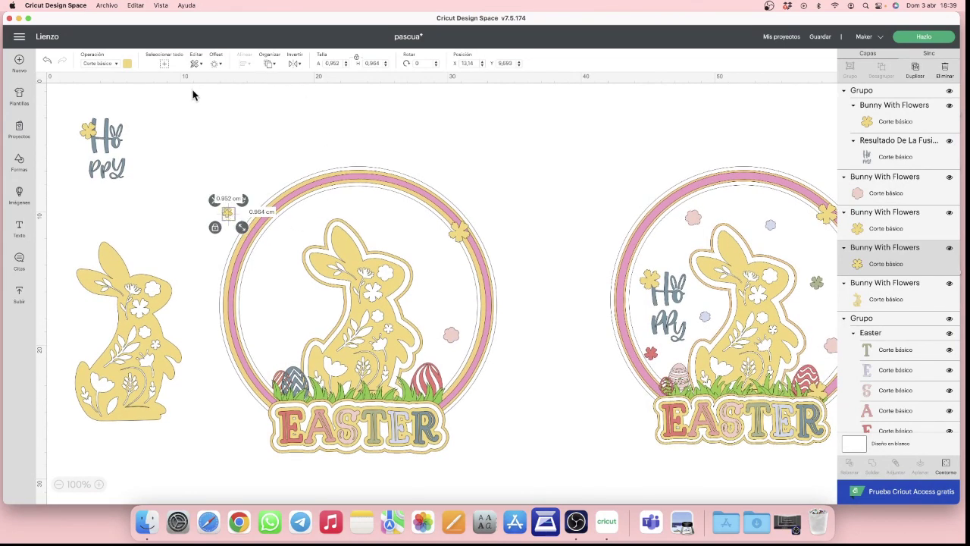
pyautogui.click(128, 64)
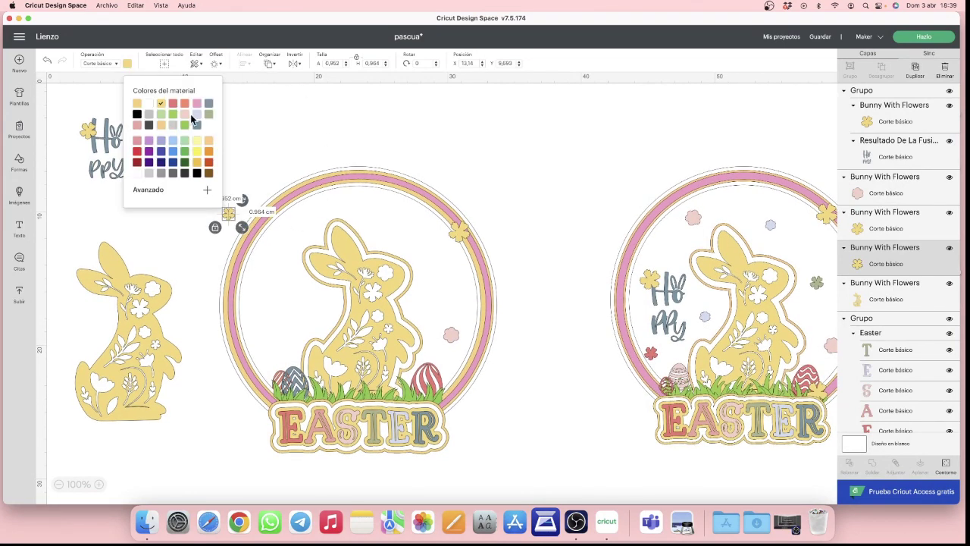
pyautogui.click(209, 114)
pyautogui.moveTo(228, 211); pyautogui.dragTo(436, 294)
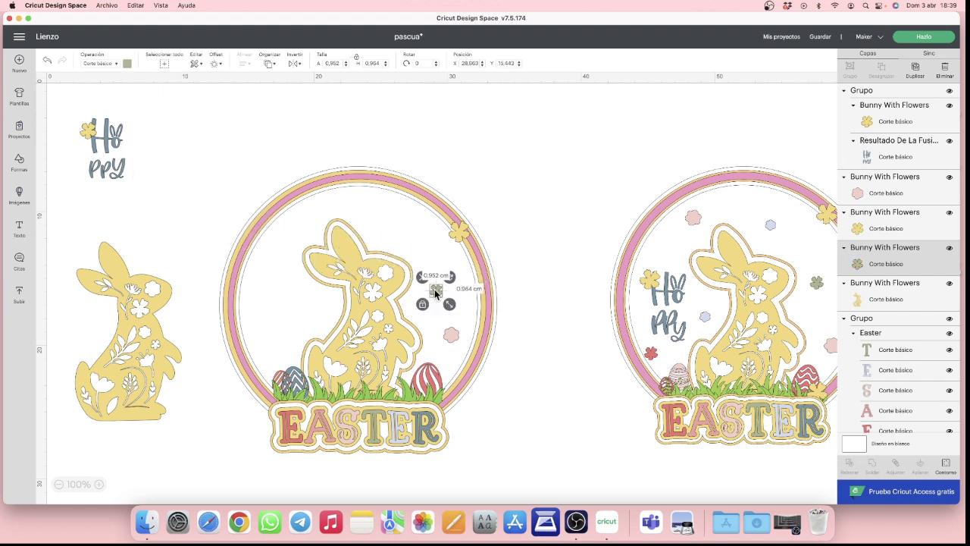
# Step: Move the finished reference design slightly upward on the canvas
pyautogui.click(455, 337)
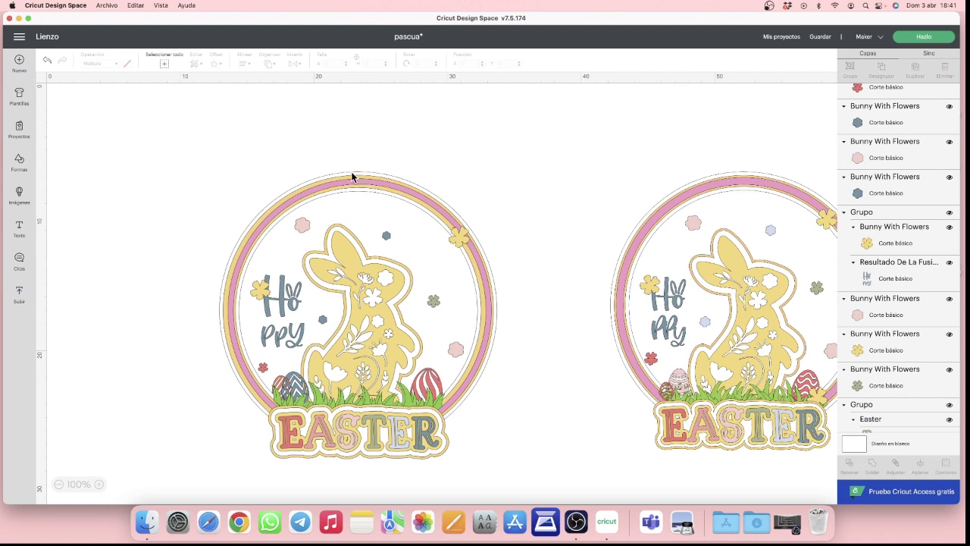
pyautogui.click(685, 195)
pyautogui.moveTo(684, 195); pyautogui.dragTo(689, 163)
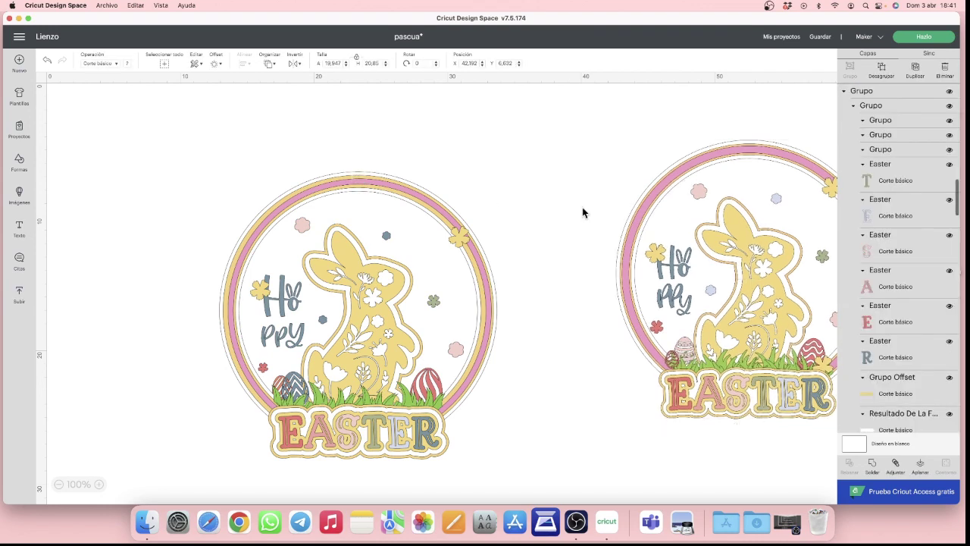
# Step: Duplicate the outer white ring of the recreated frame until there are four loose copies, undoing the extra one
pyautogui.click(369, 175)
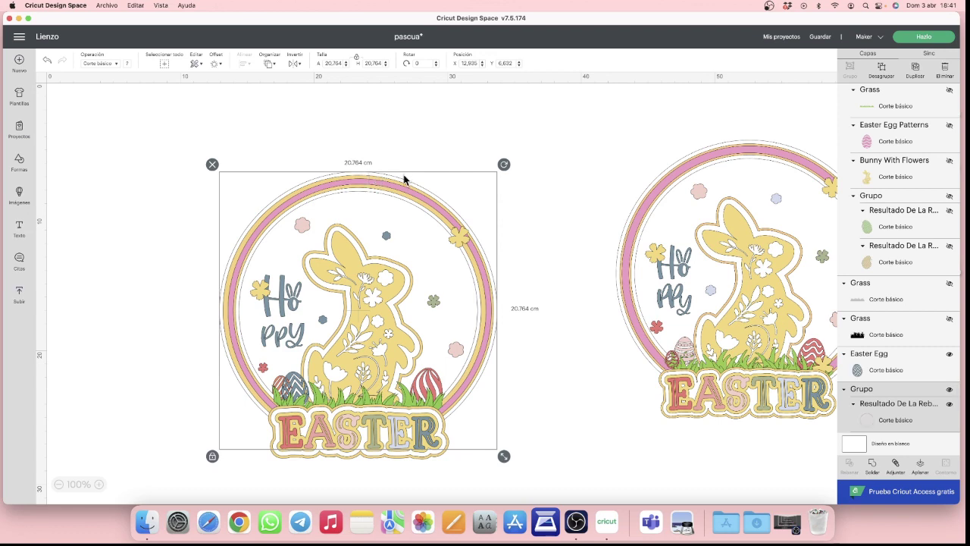
pyautogui.scroll(-2, 403, 178)
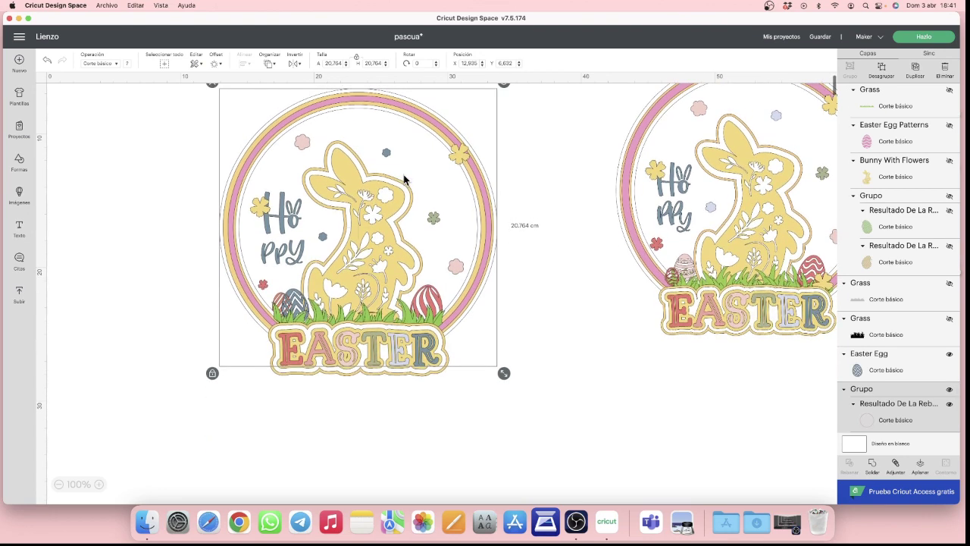
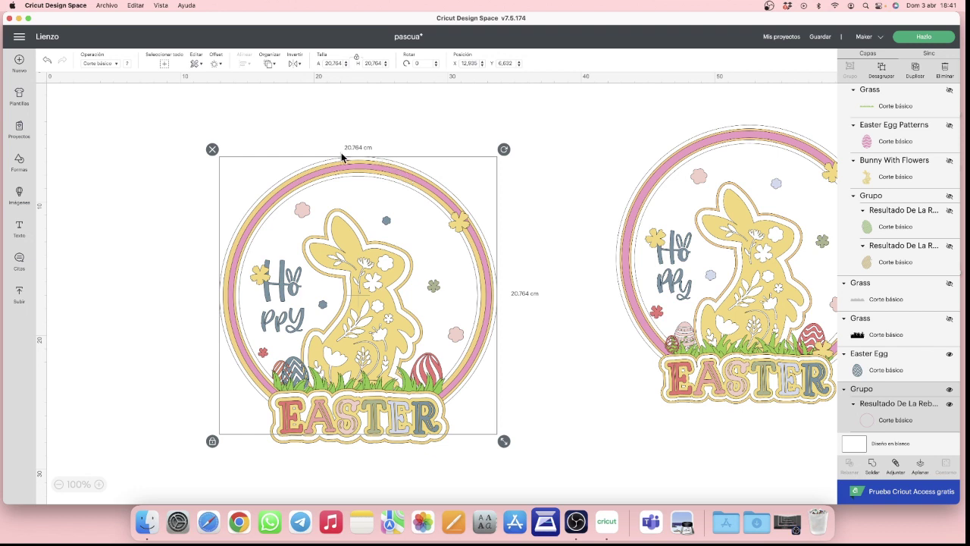
pyautogui.scroll(-5, 933, 292)
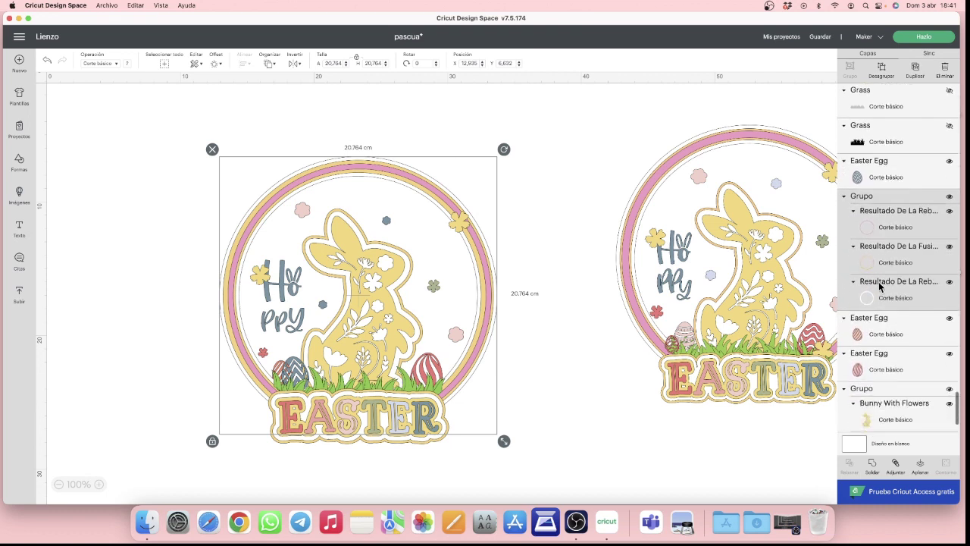
pyautogui.click(886, 277)
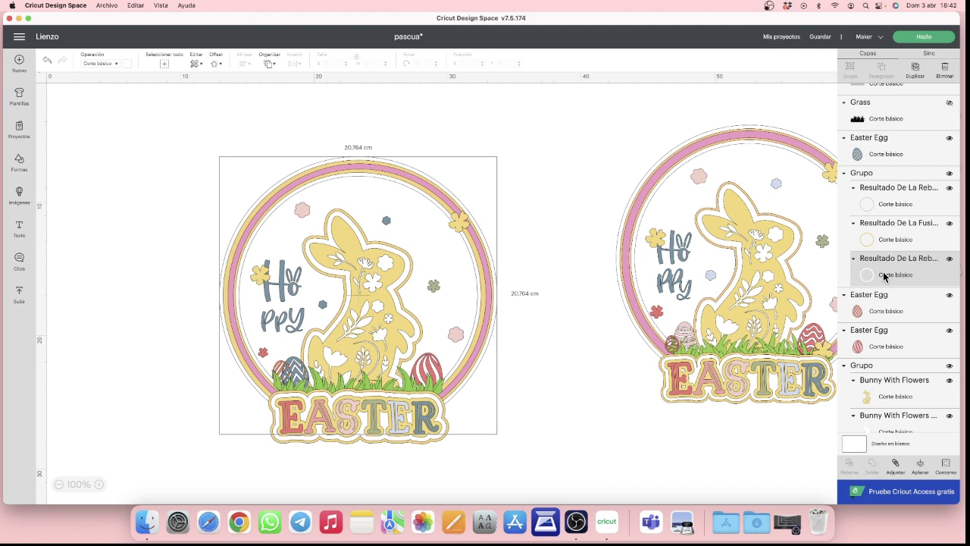
pyautogui.click(915, 72)
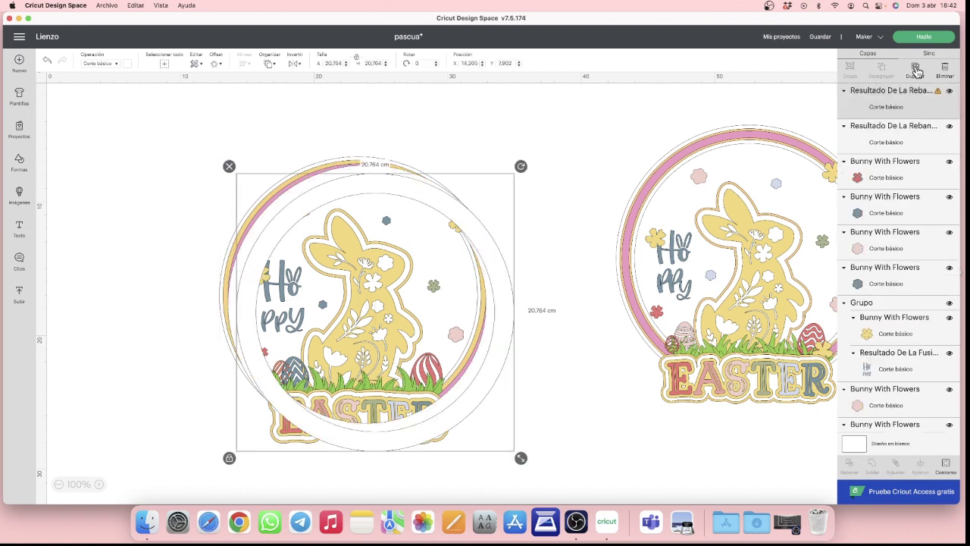
pyautogui.click(916, 71)
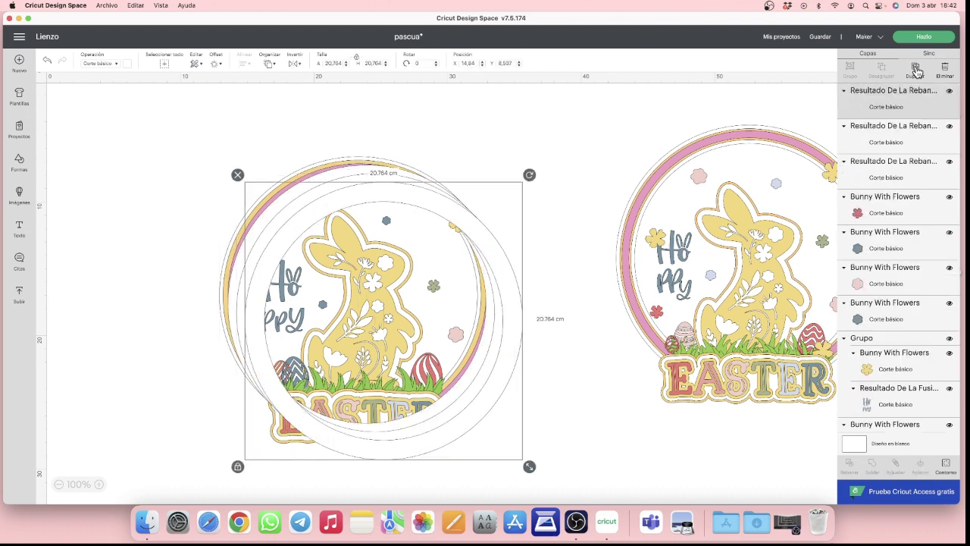
pyautogui.click(915, 71)
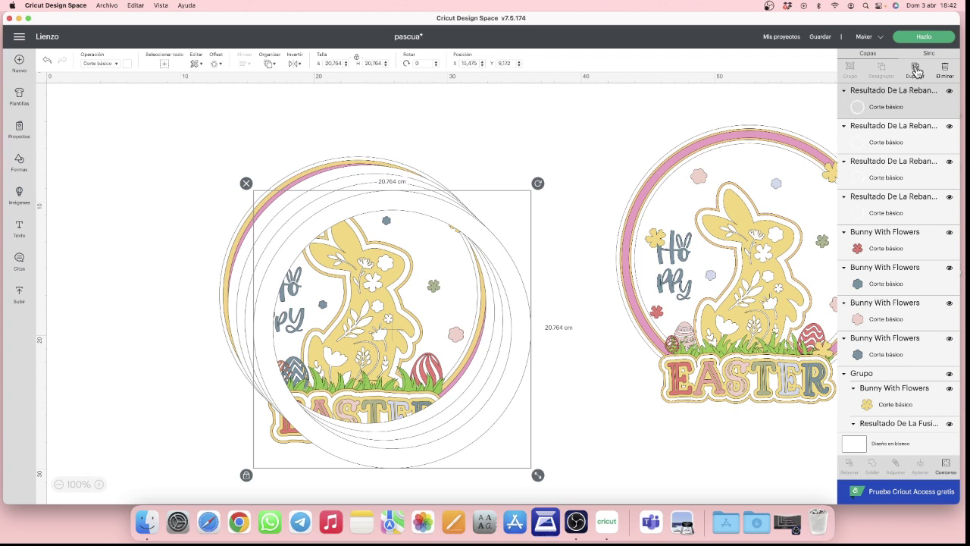
pyautogui.click(915, 71)
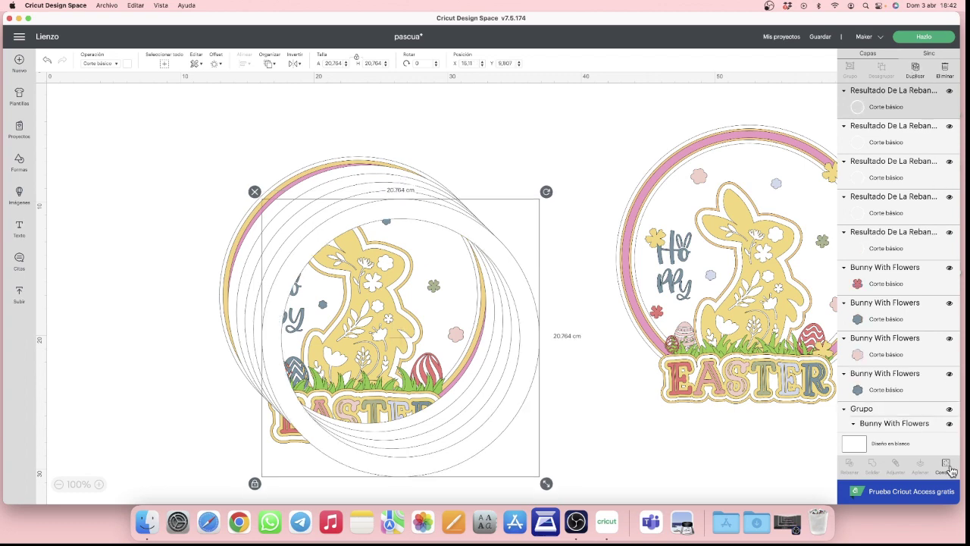
pyautogui.press('super+z')
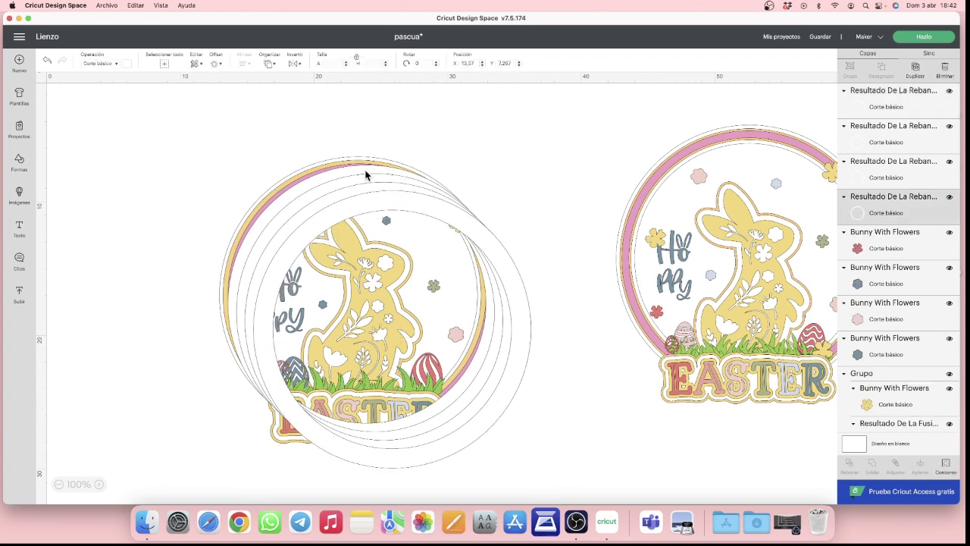
# Step: Move the loose ring copies aside from the recreated design and delete one of them, keeping three
pyautogui.moveTo(365, 175); pyautogui.dragTo(11, 151)
pyautogui.moveTo(262, 175); pyautogui.dragTo(239, 160)
pyautogui.moveTo(434, 202); pyautogui.dragTo(204, 113)
pyautogui.moveTo(470, 219); pyautogui.dragTo(229, 210)
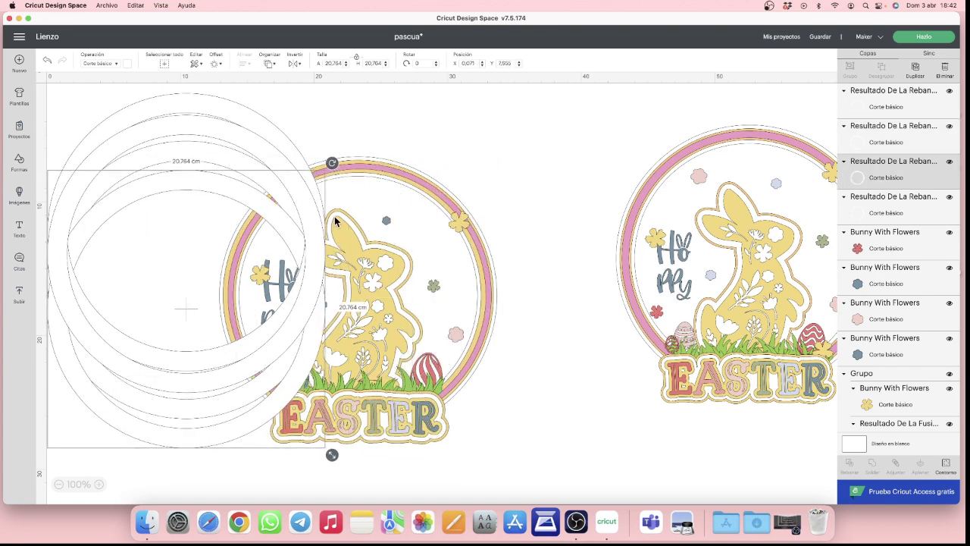
pyautogui.press('Delete')
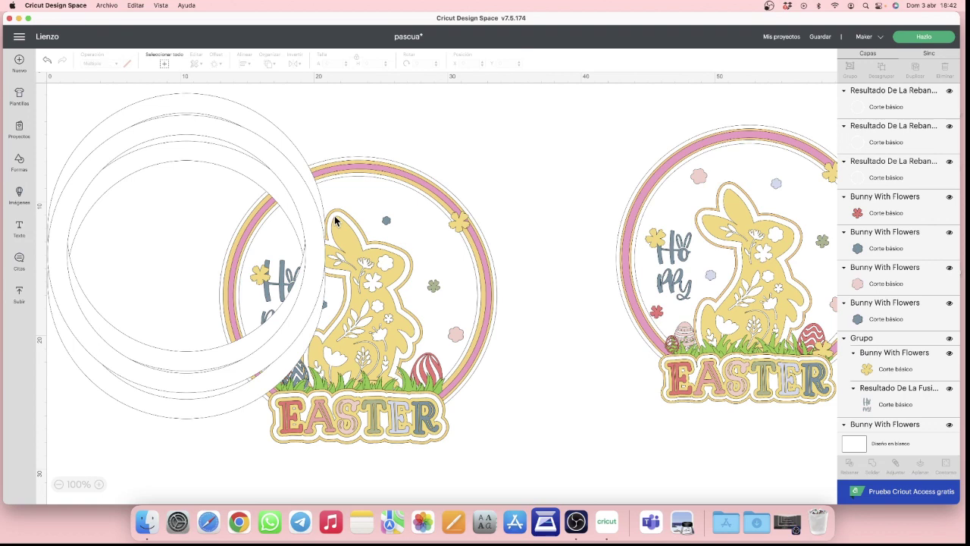
# Step: Move the three remaining white ring copies to the empty canvas area below the recreated design
pyautogui.hscroll(1, 336, 221)
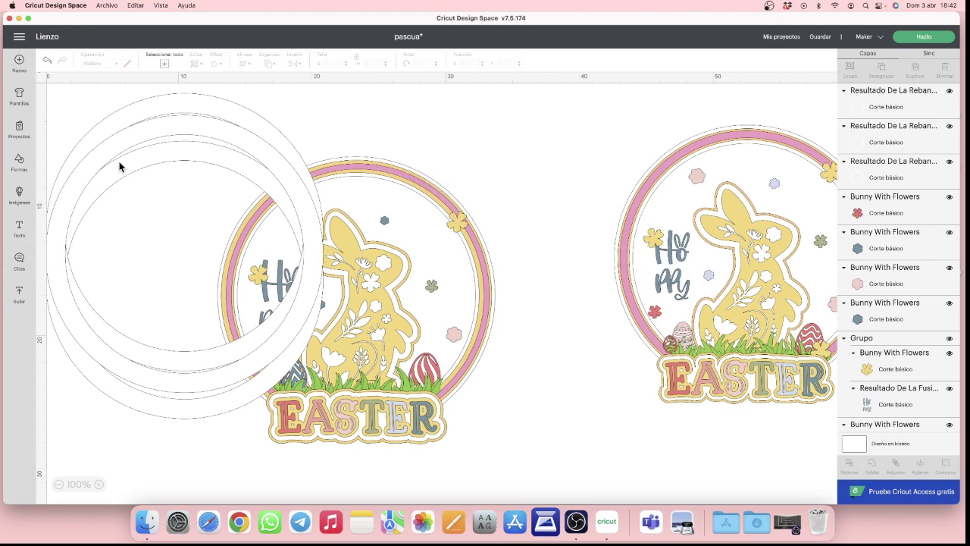
pyautogui.click(59, 485)
pyautogui.click(169, 129)
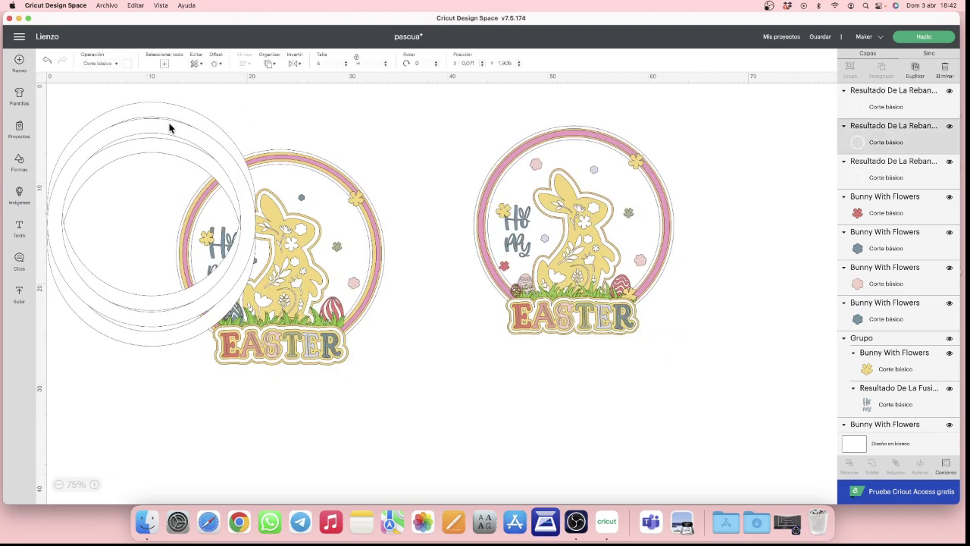
pyautogui.moveTo(170, 129); pyautogui.dragTo(136, 378)
pyautogui.click(127, 259)
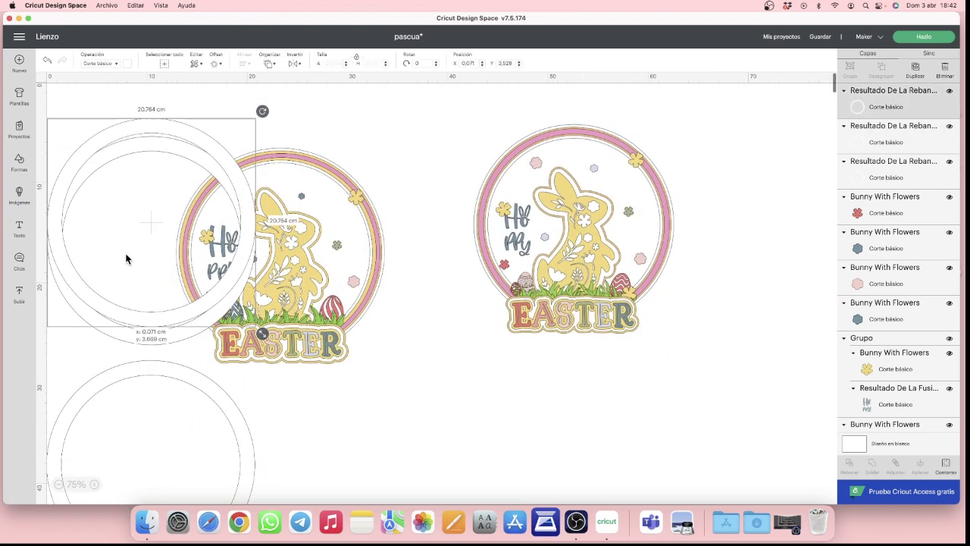
pyautogui.moveTo(127, 258); pyautogui.dragTo(147, 392)
pyautogui.click(154, 341)
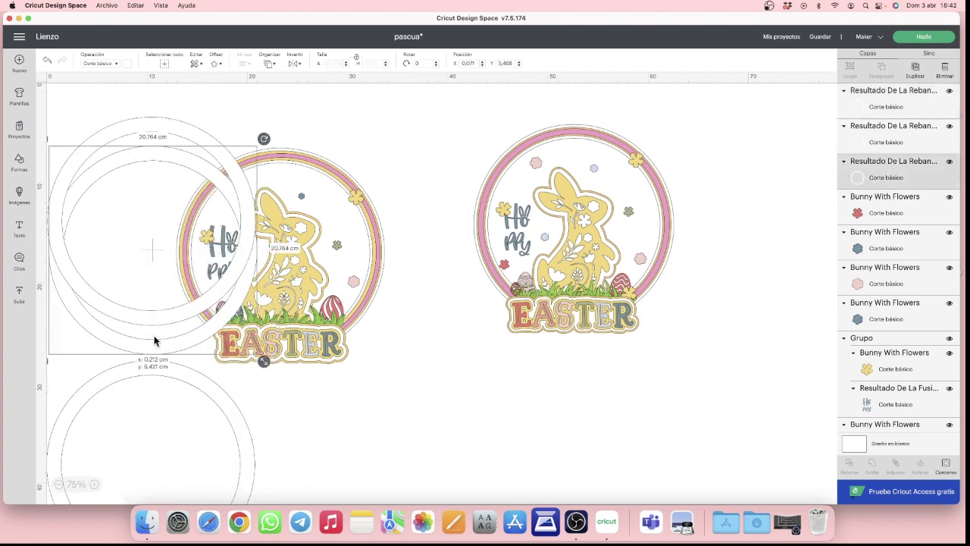
pyautogui.moveTo(154, 341); pyautogui.dragTo(177, 545)
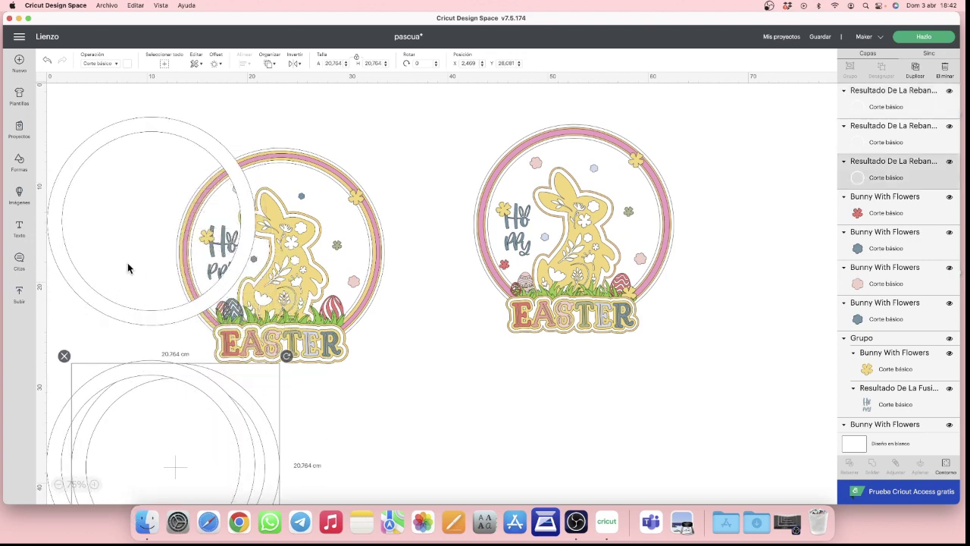
pyautogui.moveTo(127, 267); pyautogui.dragTo(158, 459)
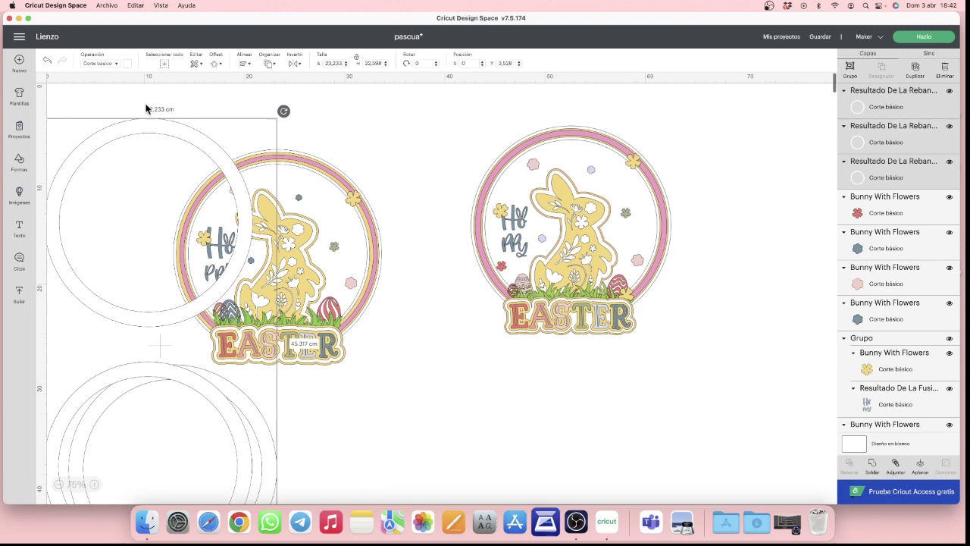
pyautogui.click(344, 135)
pyautogui.moveTo(129, 186); pyautogui.dragTo(144, 397)
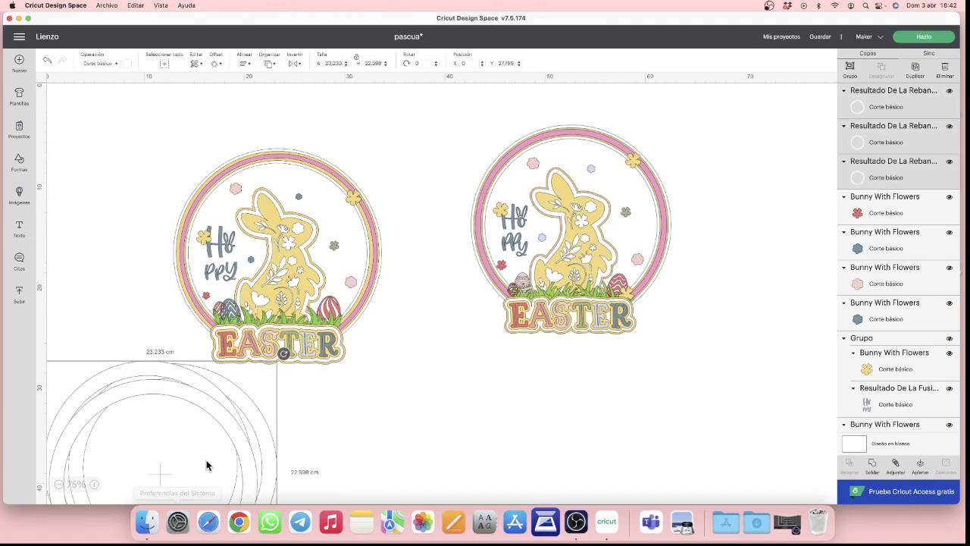
pyautogui.click(357, 450)
# Step: Colour each of the three loose ring copies light grey
pyautogui.scroll(-3, 317, 431)
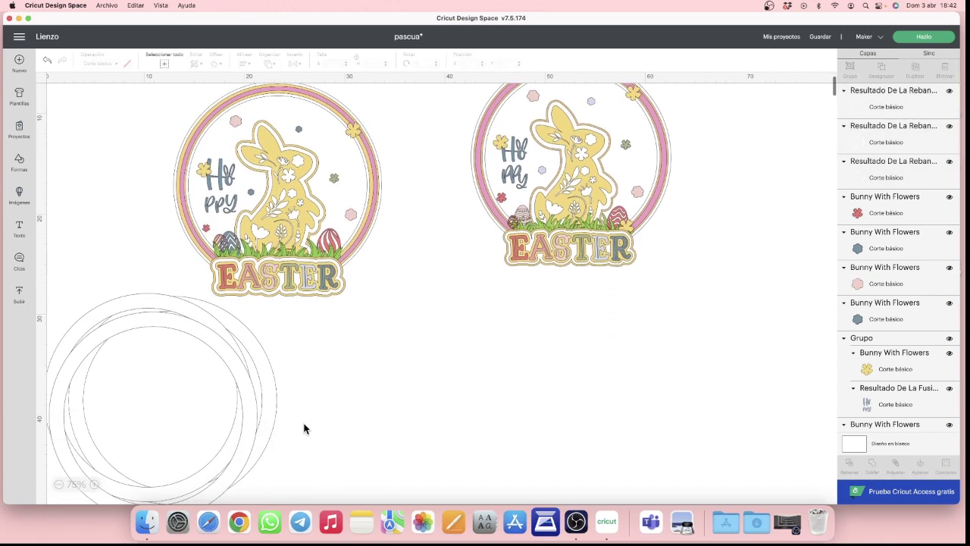
pyautogui.click(210, 376)
pyautogui.click(141, 306)
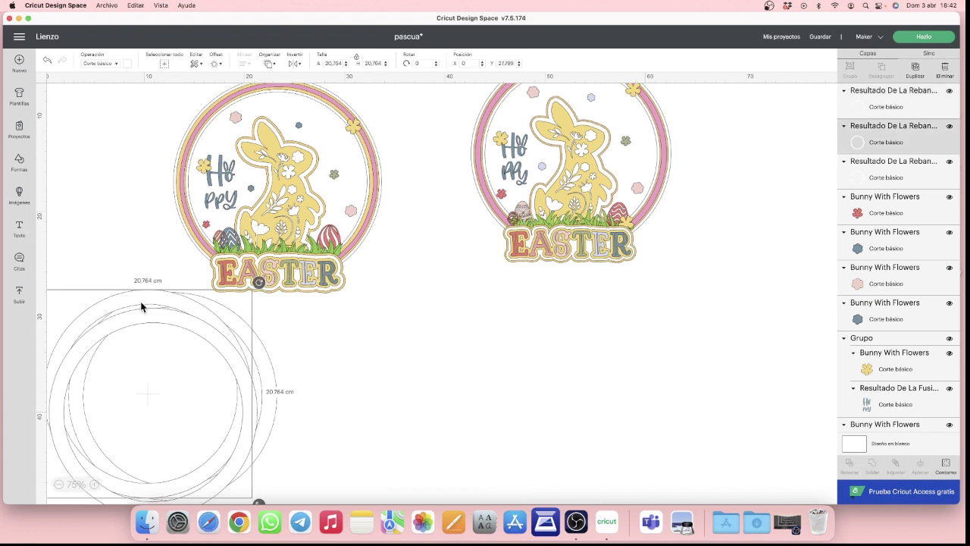
pyautogui.click(127, 63)
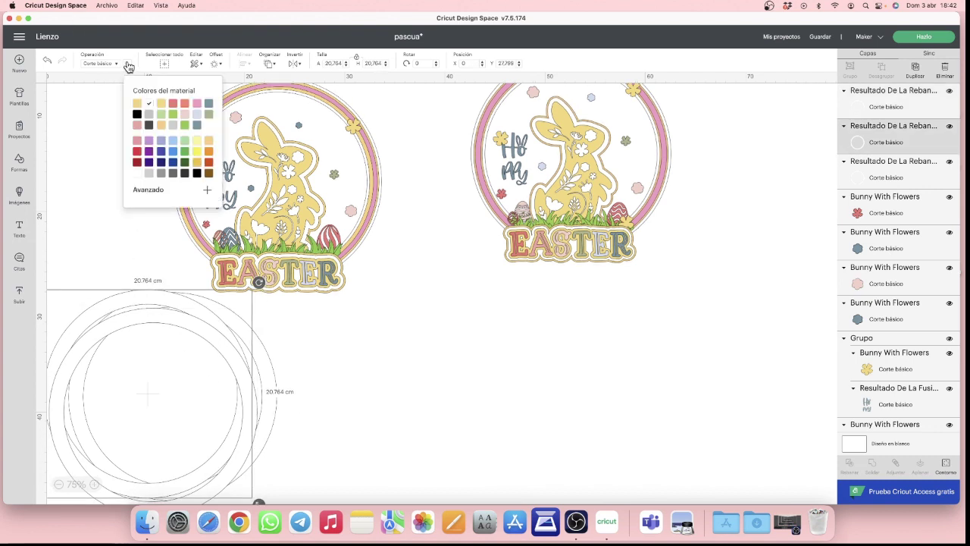
pyautogui.click(149, 174)
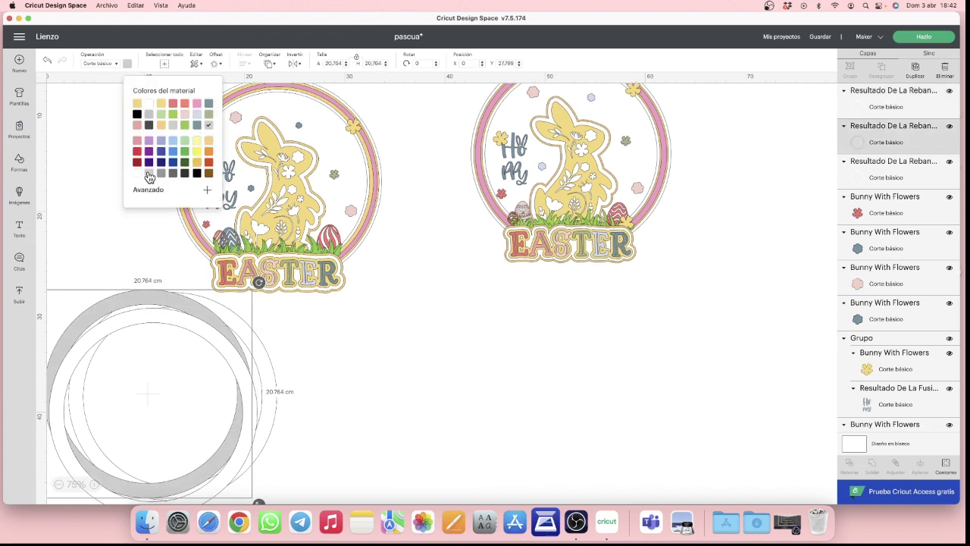
pyautogui.click(263, 438)
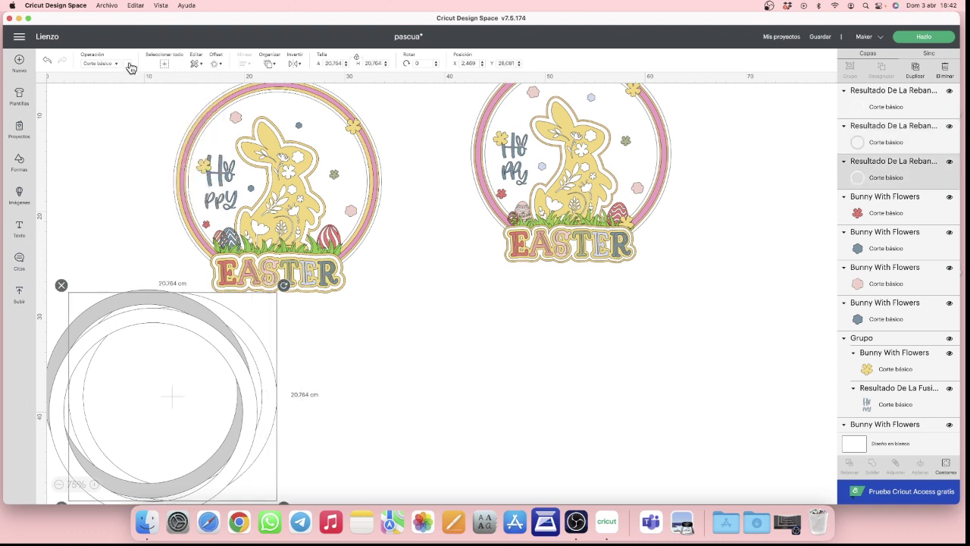
pyautogui.click(128, 64)
pyautogui.click(258, 432)
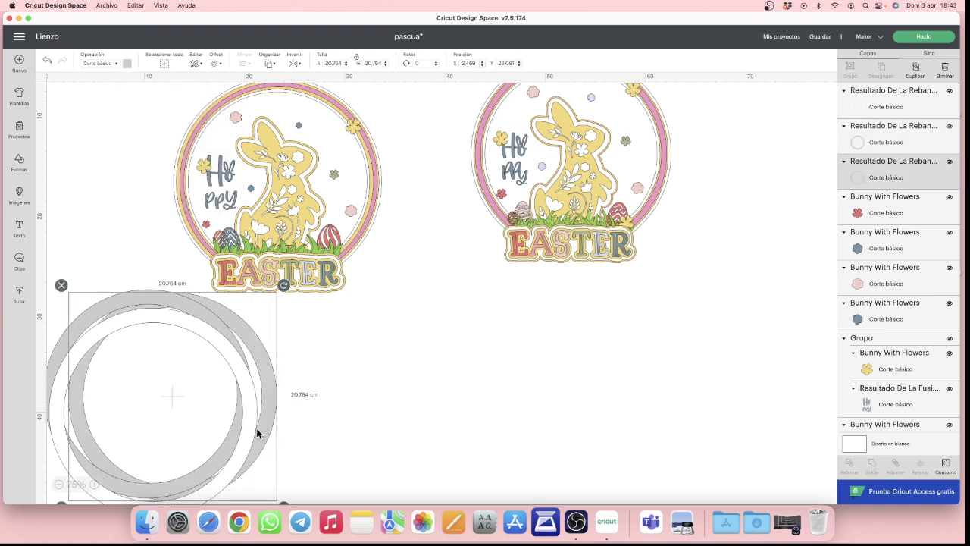
pyautogui.click(252, 434)
pyautogui.click(128, 63)
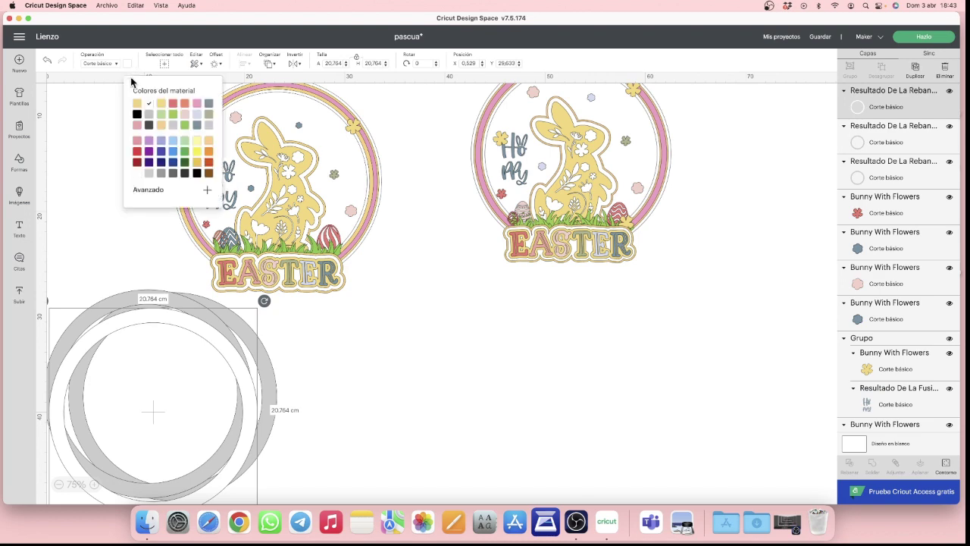
pyautogui.click(149, 175)
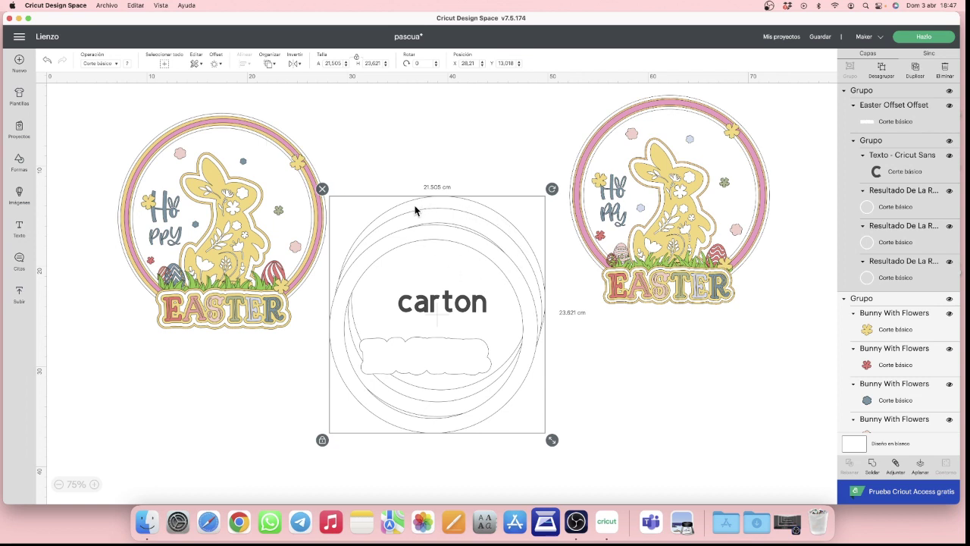
# Step: Ungroup the Easter offset from the carton rings, duplicate one of the rings and place the copy below the reference design
pyautogui.click(881, 68)
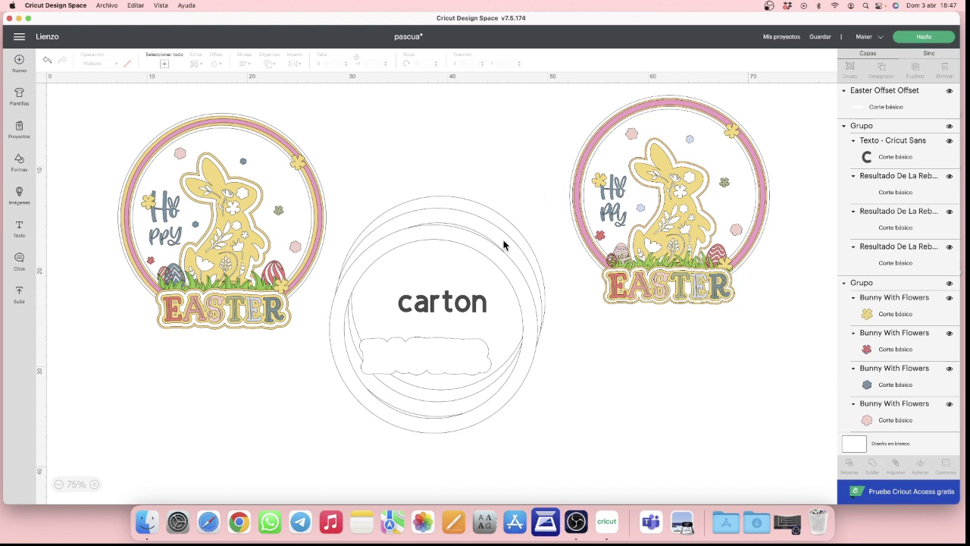
pyautogui.click(477, 250)
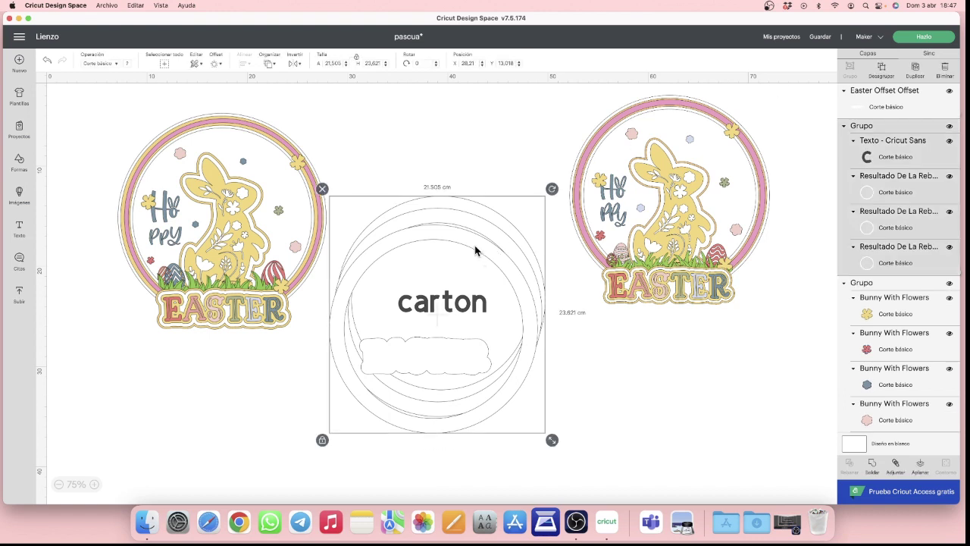
pyautogui.click(938, 198)
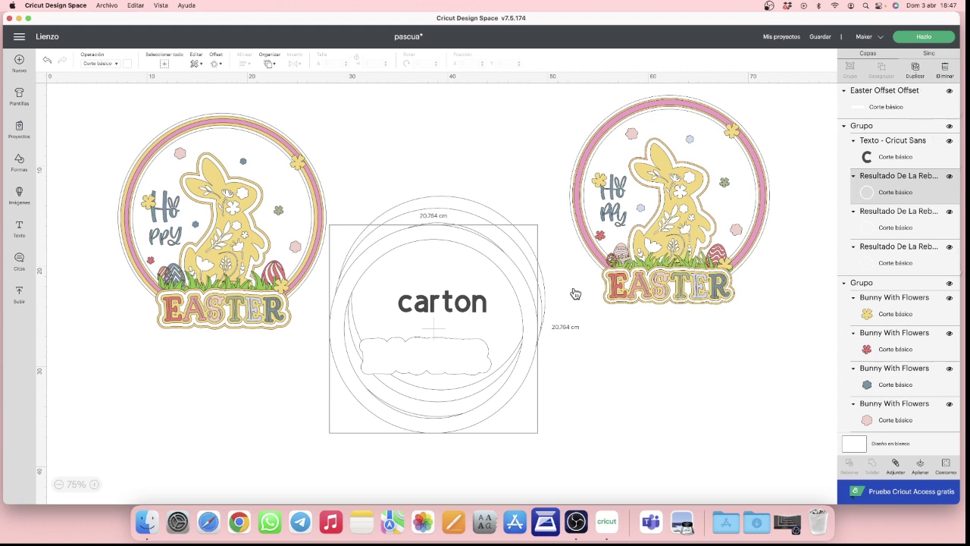
pyautogui.press('super+d')
pyautogui.moveTo(457, 322); pyautogui.dragTo(655, 420)
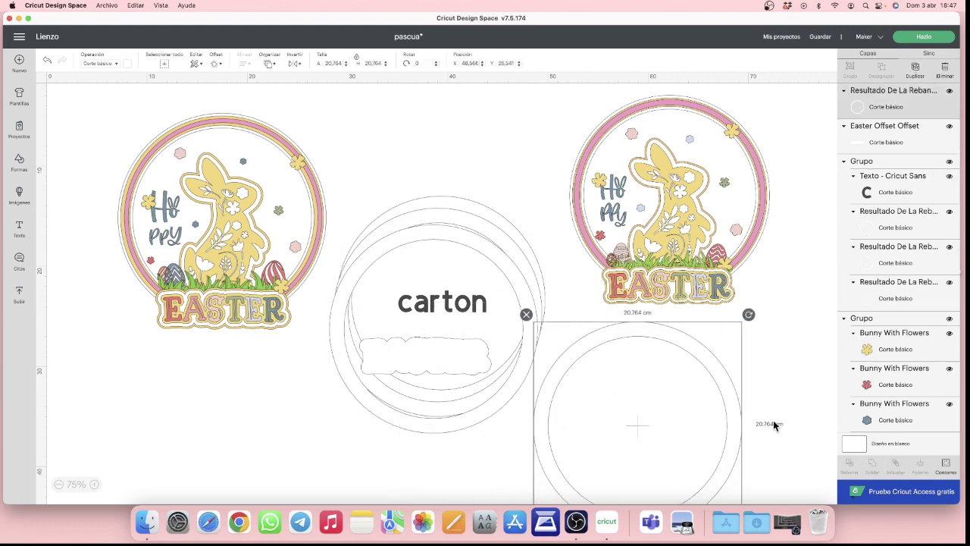
# Step: Hide the inner contour of the copied ring to make it a solid disc
pyautogui.click(946, 468)
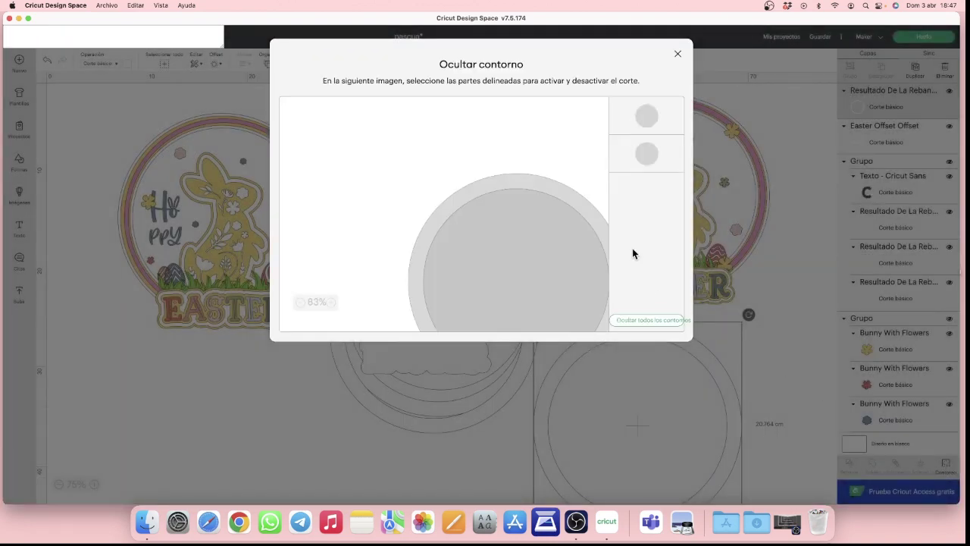
pyautogui.click(657, 323)
pyautogui.click(656, 323)
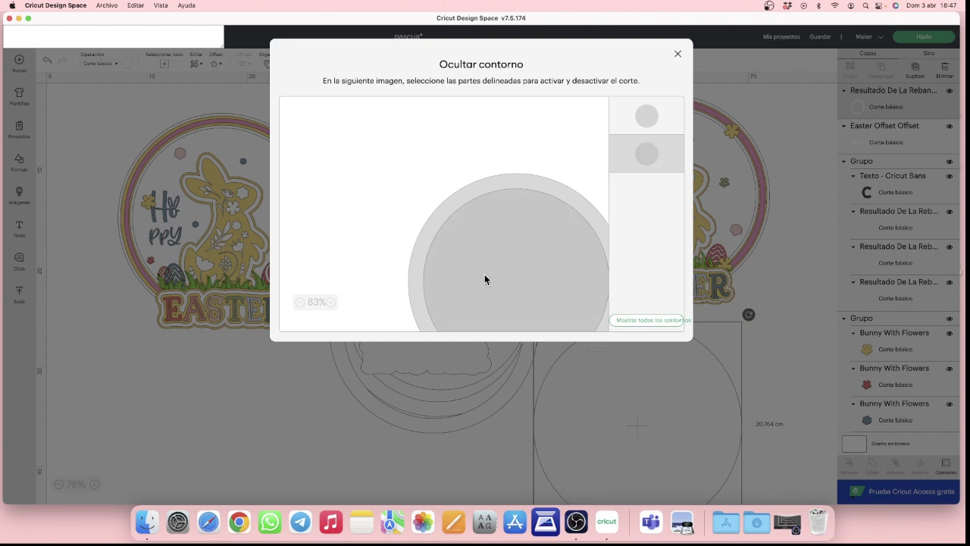
pyautogui.click(678, 54)
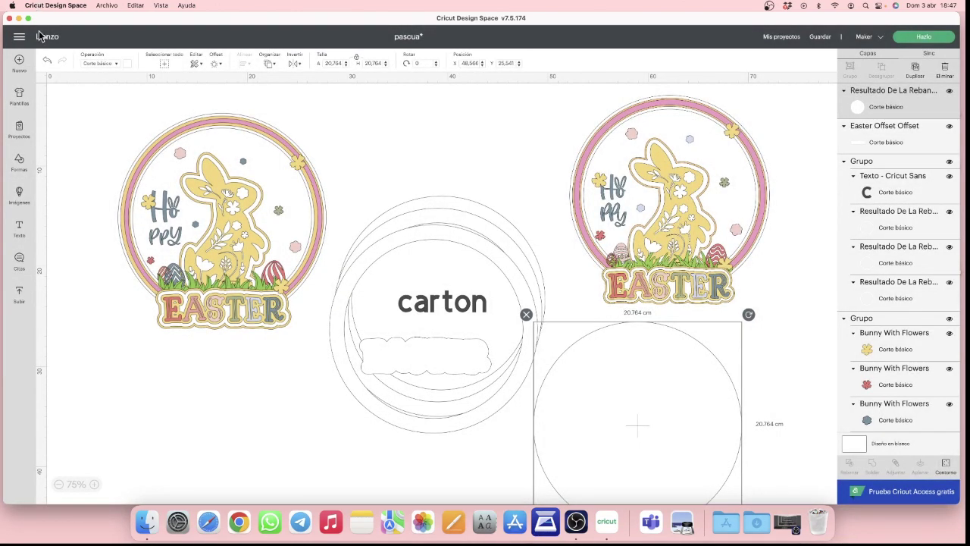
# Step: Colour the solid disc light blue and place it, with an overlapping duplicate, below the recreated design
pyautogui.click(127, 63)
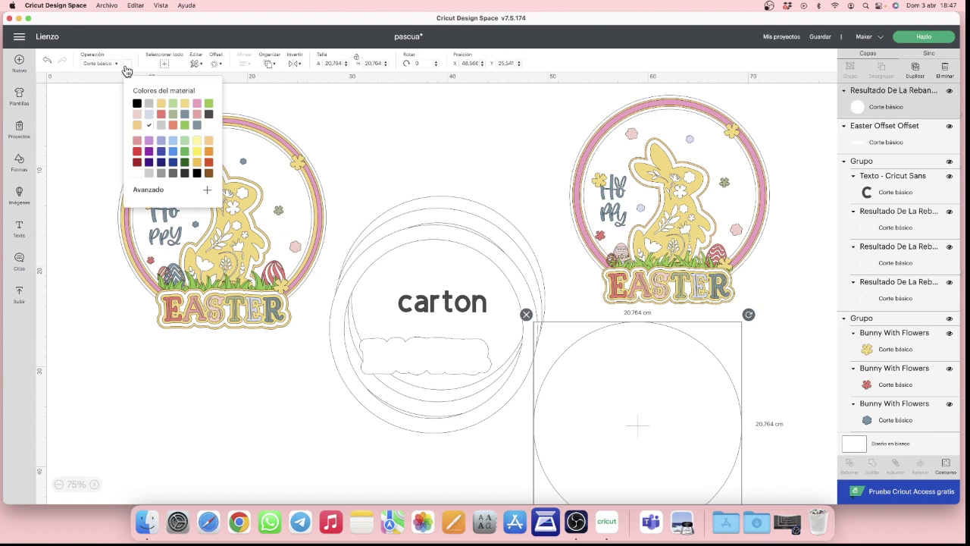
pyautogui.click(148, 117)
pyautogui.moveTo(644, 407); pyautogui.dragTo(176, 442)
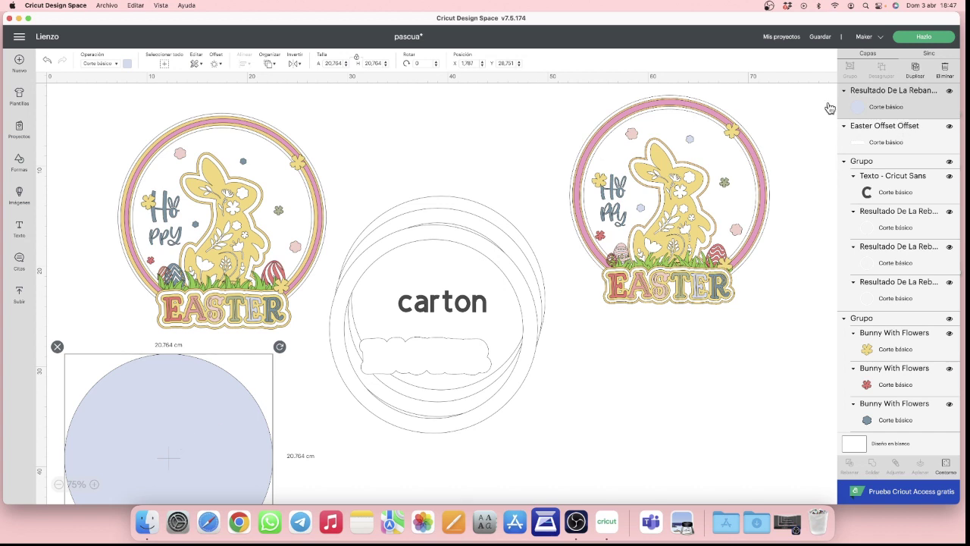
pyautogui.press('super+d')
pyautogui.moveTo(211, 395); pyautogui.dragTo(253, 391)
pyautogui.scroll(-5, 317, 417)
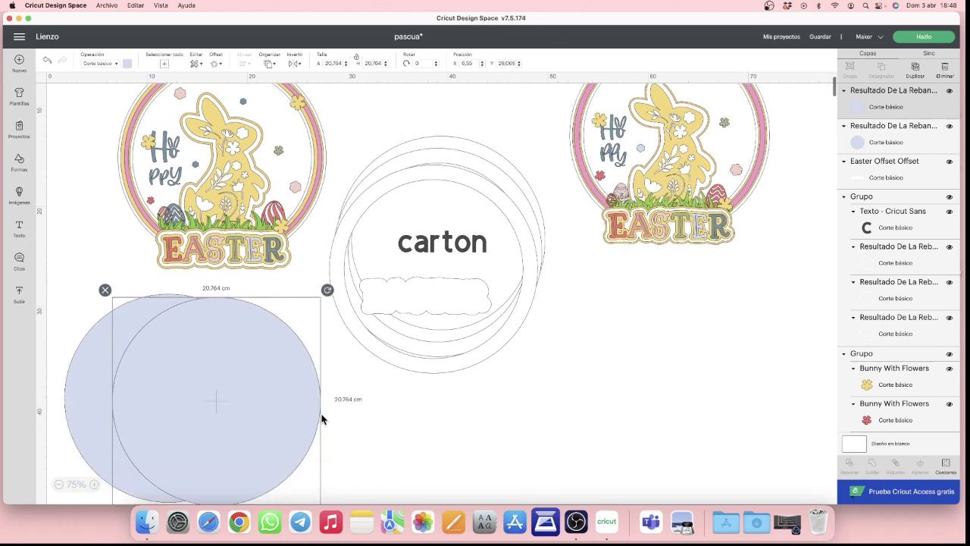
# Step: Add the text "acetato" and place it over the two light blue discs
pyautogui.click(20, 231)
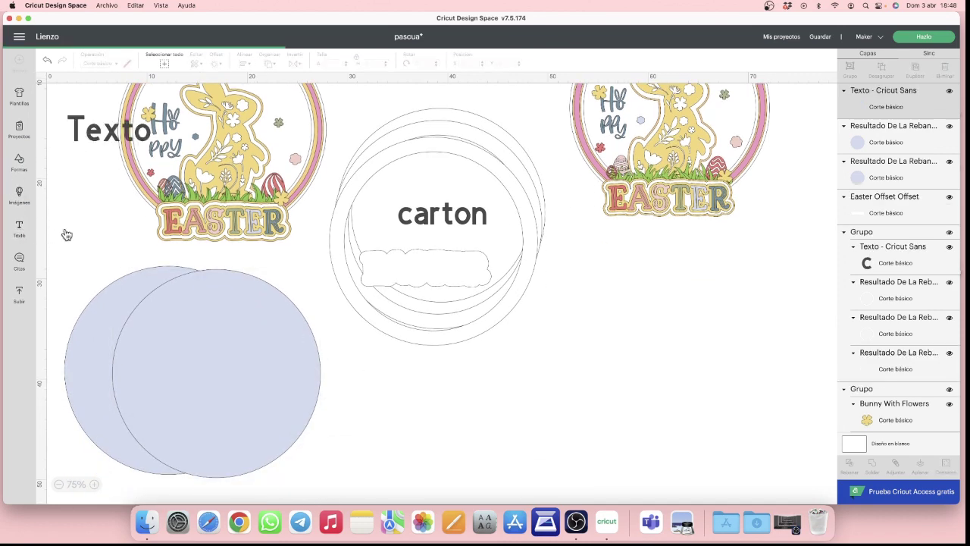
pyautogui.write('acetato')
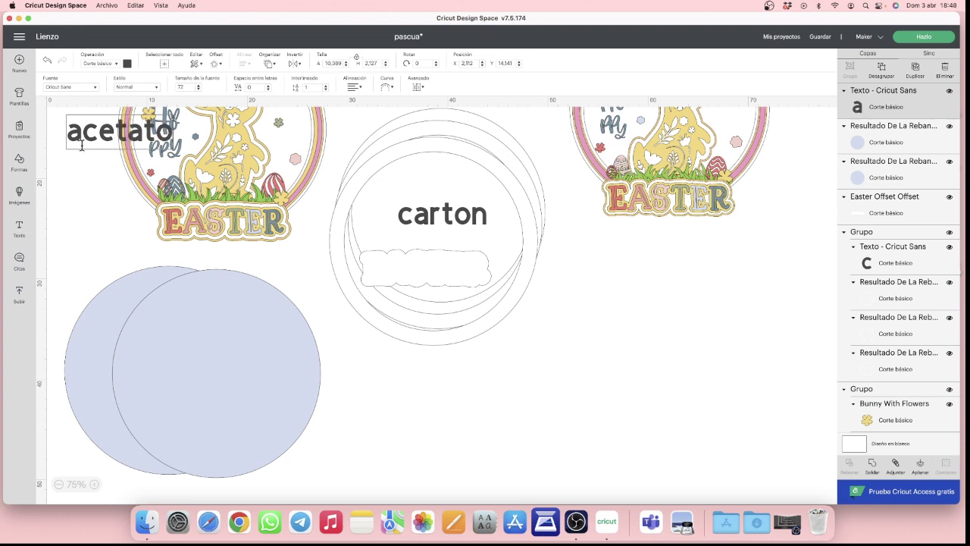
pyautogui.click(72, 186)
pyautogui.moveTo(102, 130); pyautogui.dragTo(179, 376)
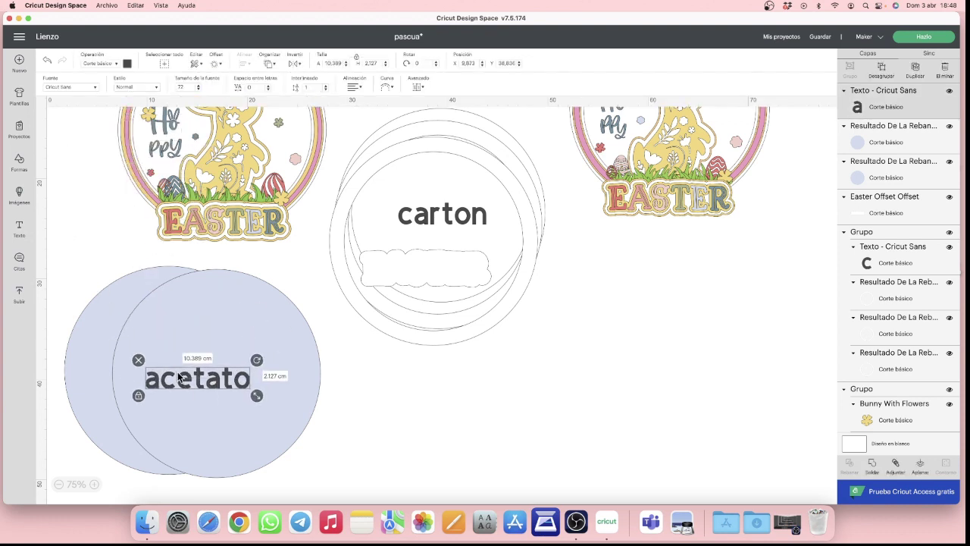
pyautogui.scroll(5, 192, 362)
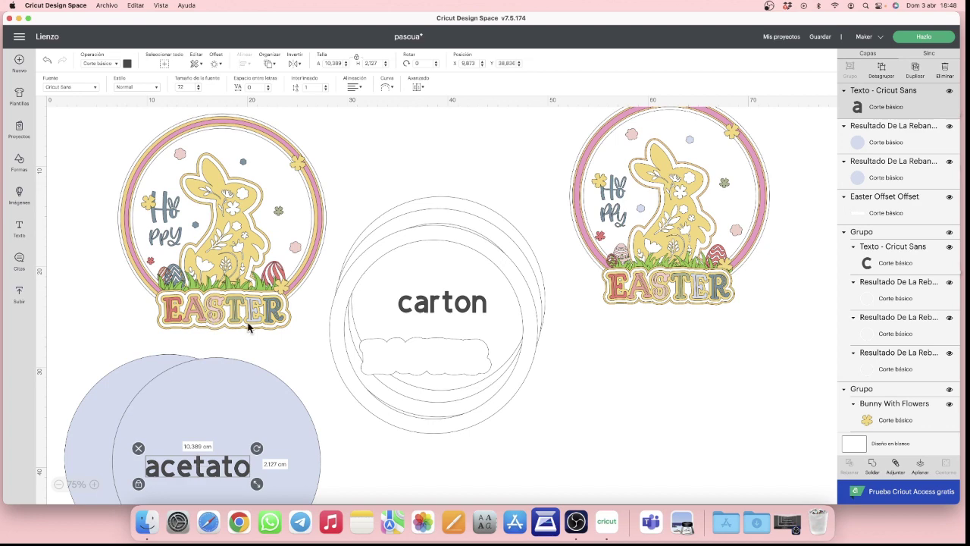
# Step: Group the Easter offset with the carton rings and label, and move the group down beside the acetato discs
pyautogui.scroll(-3, 212, 373)
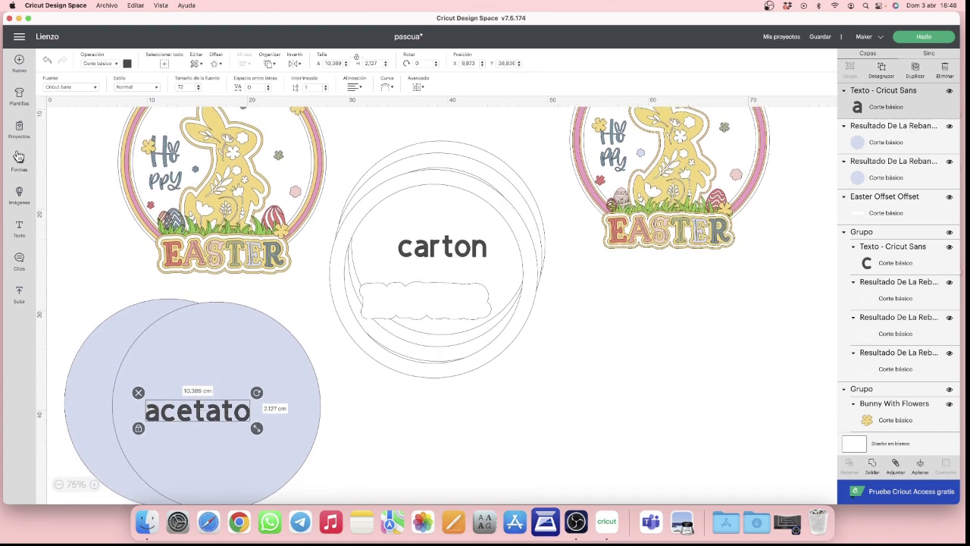
pyautogui.moveTo(503, 132); pyautogui.dragTo(416, 397)
pyautogui.click(850, 67)
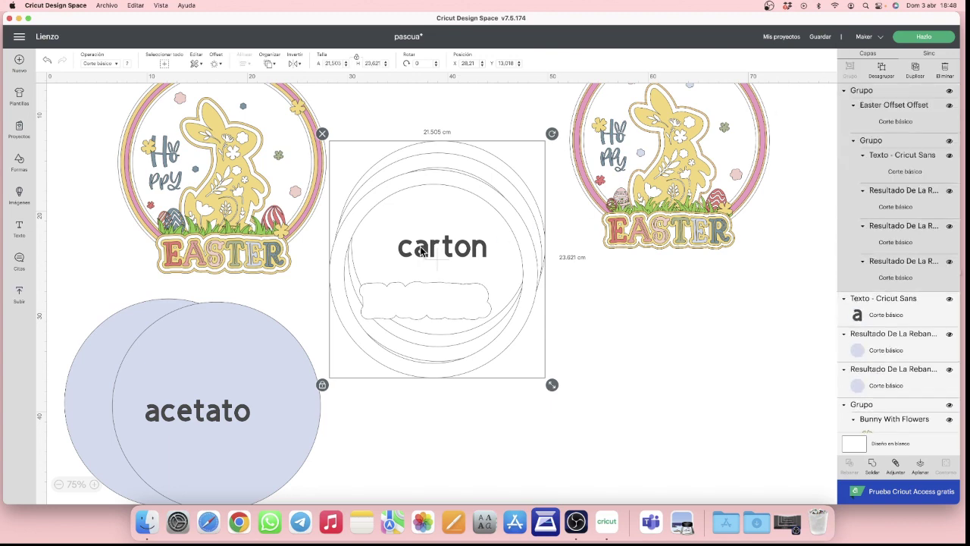
pyautogui.moveTo(429, 250); pyautogui.dragTo(507, 397)
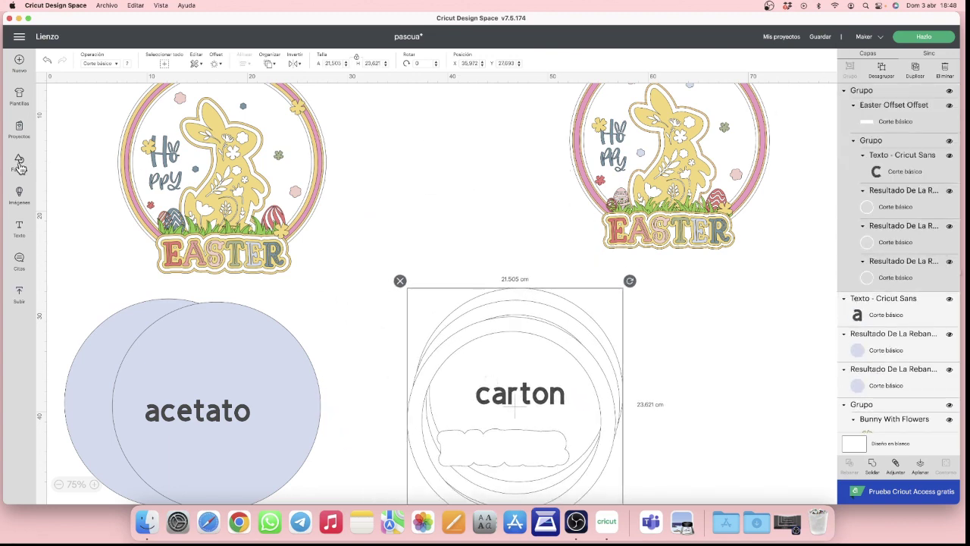
# Step: Insert a circle and enlarge it to about 13.4 cm over the EASTER lettering of the recreated design
pyautogui.click(20, 162)
pyautogui.click(143, 227)
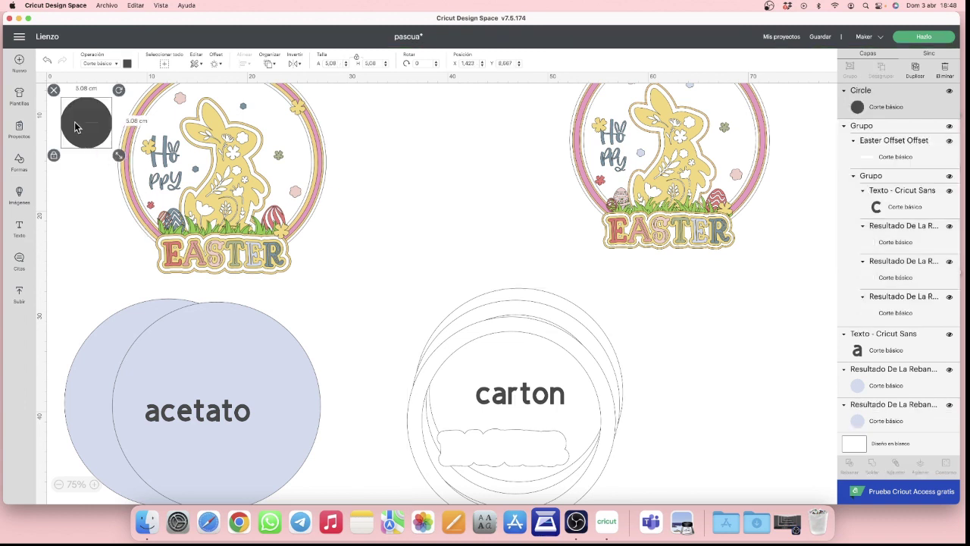
pyautogui.moveTo(75, 128); pyautogui.dragTo(185, 218)
pyautogui.moveTo(229, 245)
pyautogui.mouseDown()
pyautogui.moveTo(277, 294)
pyautogui.moveTo(228, 244)
pyautogui.mouseUp()
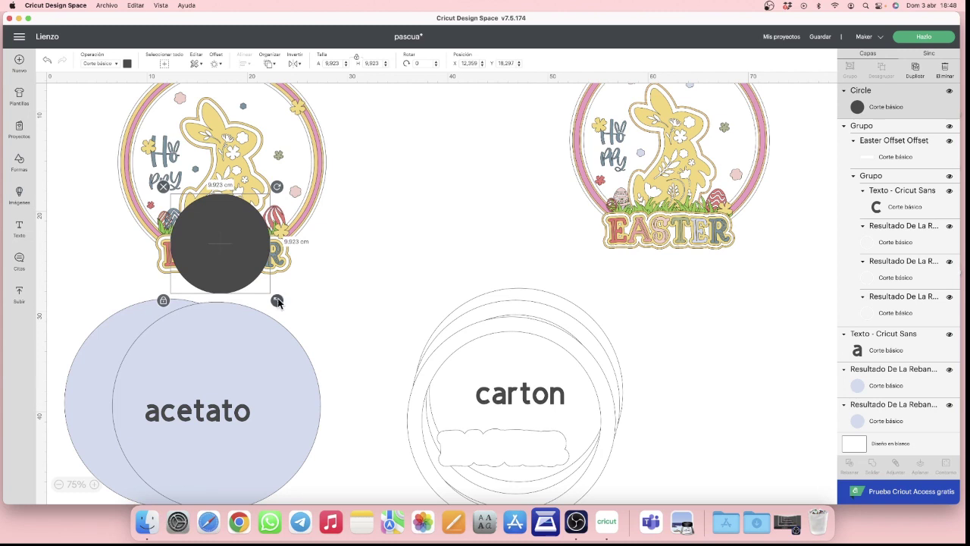
pyautogui.moveTo(278, 300); pyautogui.dragTo(290, 313)
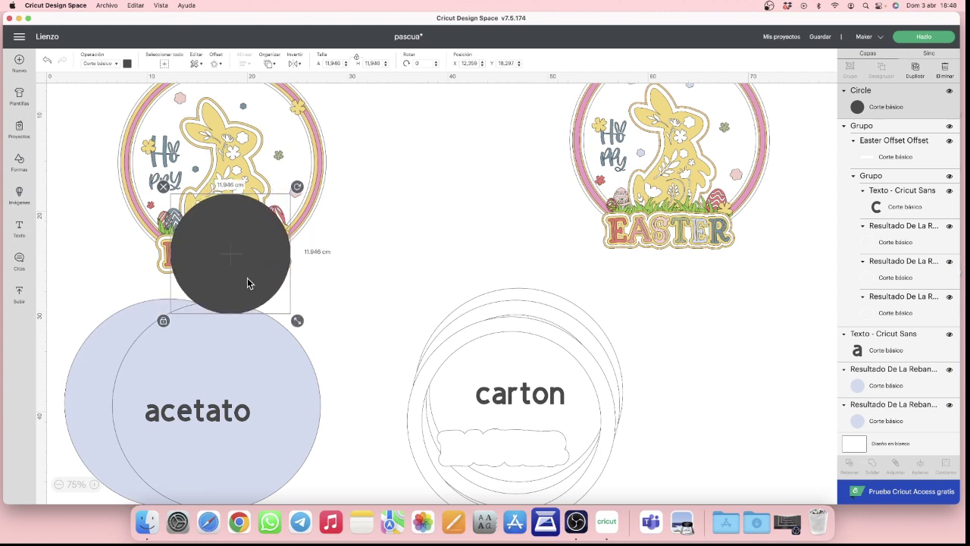
pyautogui.moveTo(247, 277)
pyautogui.mouseDown()
pyautogui.moveTo(228, 272)
pyautogui.moveTo(235, 276)
pyautogui.mouseUp()
pyautogui.moveTo(289, 320); pyautogui.dragTo(299, 327)
pyautogui.moveTo(253, 284); pyautogui.dragTo(252, 281)
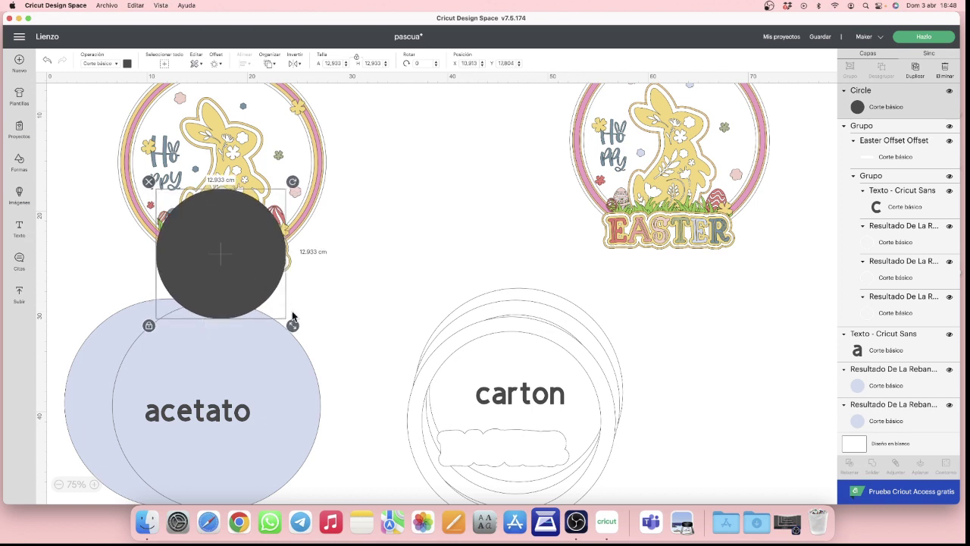
pyautogui.moveTo(292, 325); pyautogui.dragTo(294, 327)
pyautogui.moveTo(241, 269); pyautogui.dragTo(242, 256)
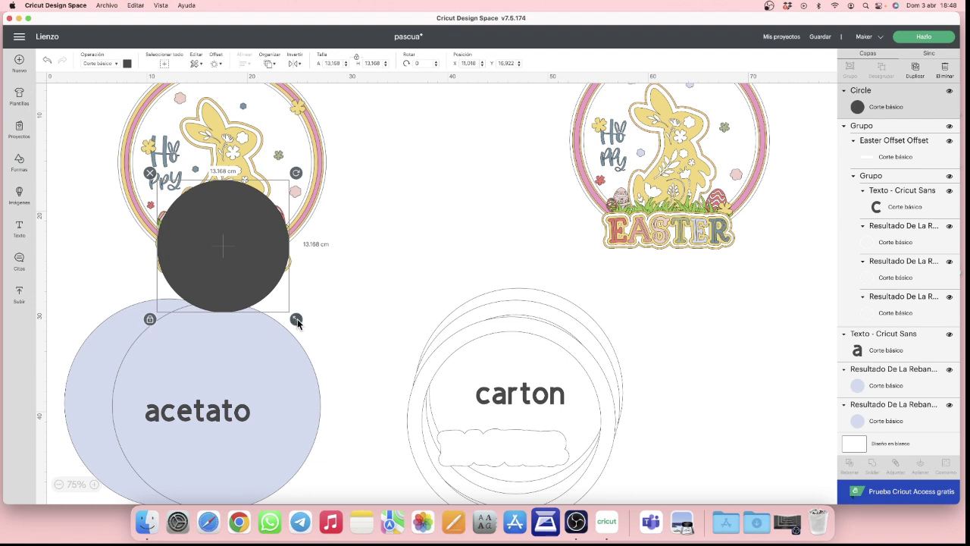
pyautogui.moveTo(297, 322); pyautogui.dragTo(299, 326)
# Step: Move the circle to the empty space between the two designs and colour it light blue
pyautogui.moveTo(262, 280); pyautogui.dragTo(475, 232)
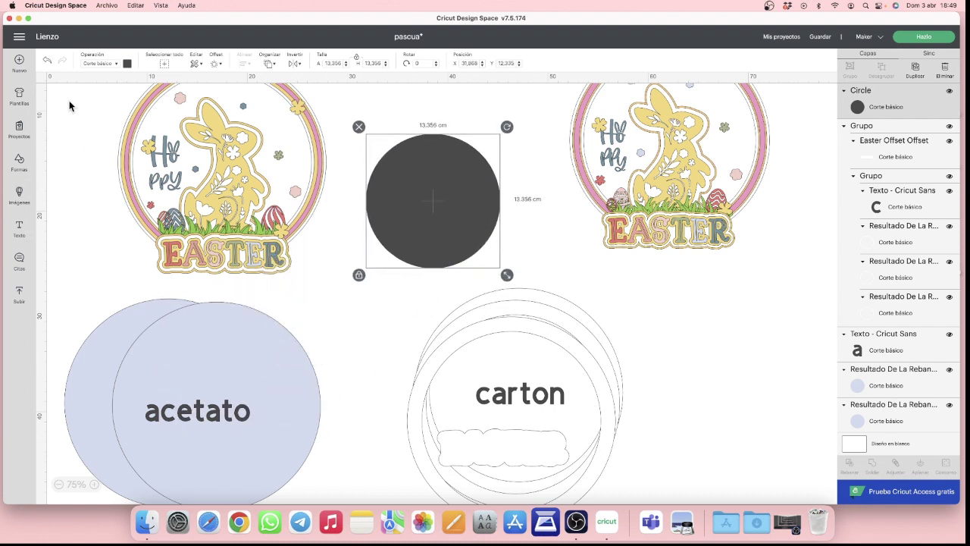
pyautogui.click(127, 63)
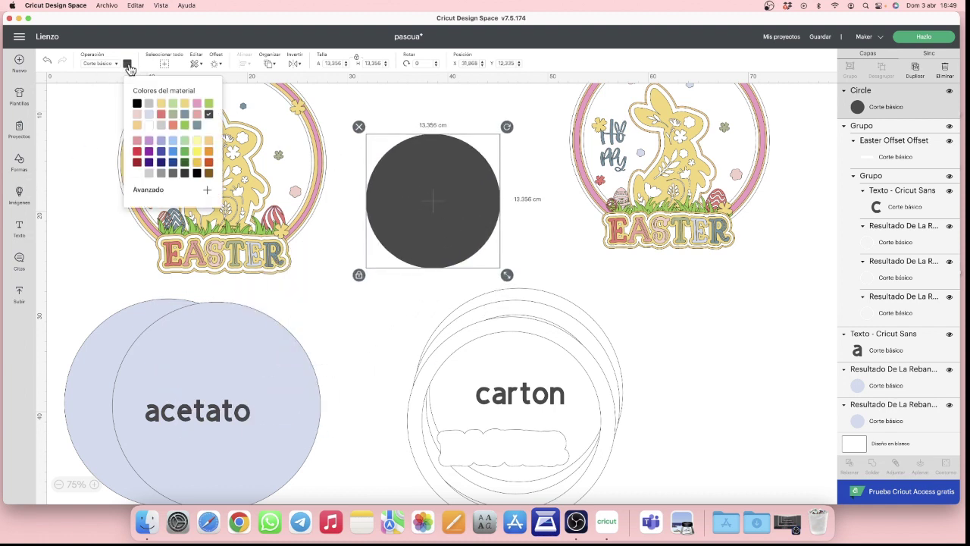
pyautogui.click(148, 114)
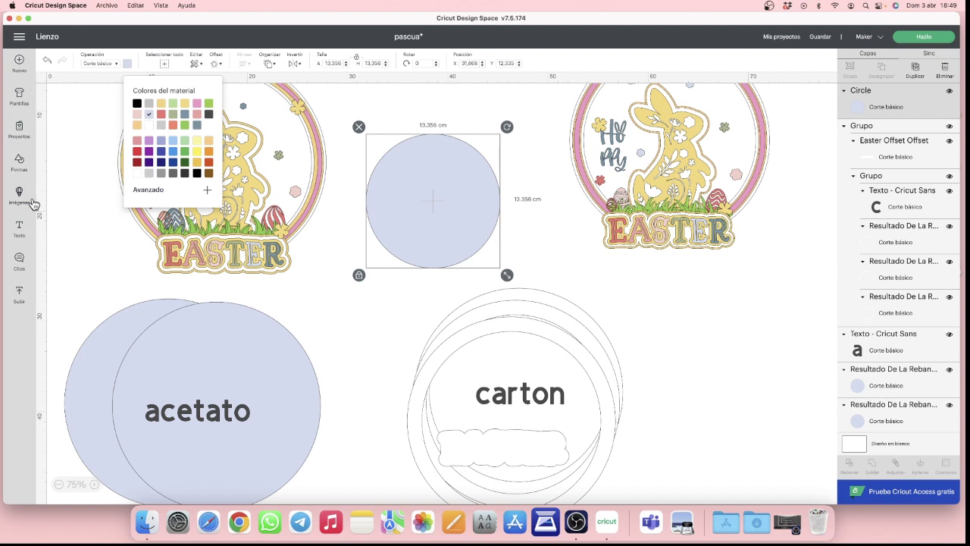
# Step: Insert a score line, turn it horizontal and stretch it to about 13.3 cm across the light blue circle
pyautogui.click(21, 162)
pyautogui.click(66, 112)
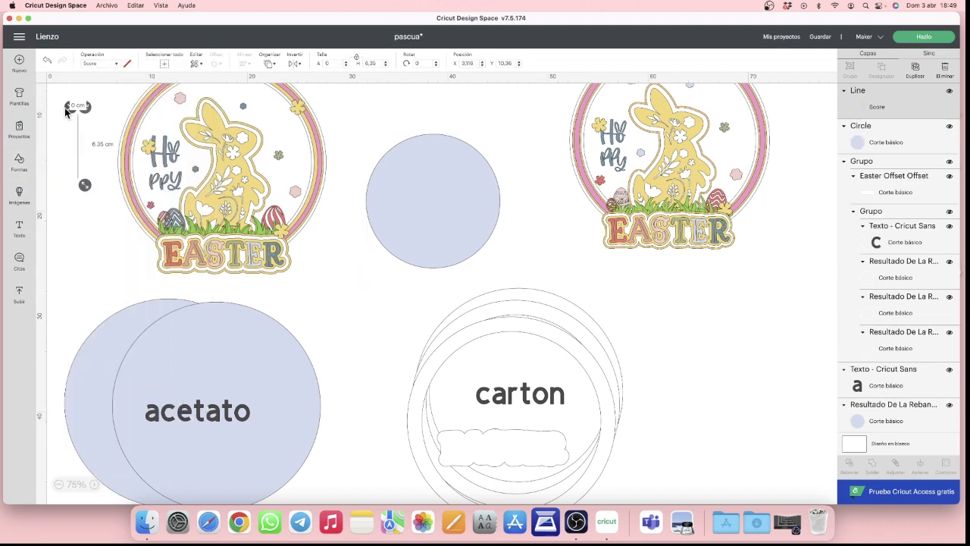
pyautogui.moveTo(88, 112); pyautogui.dragTo(359, 210)
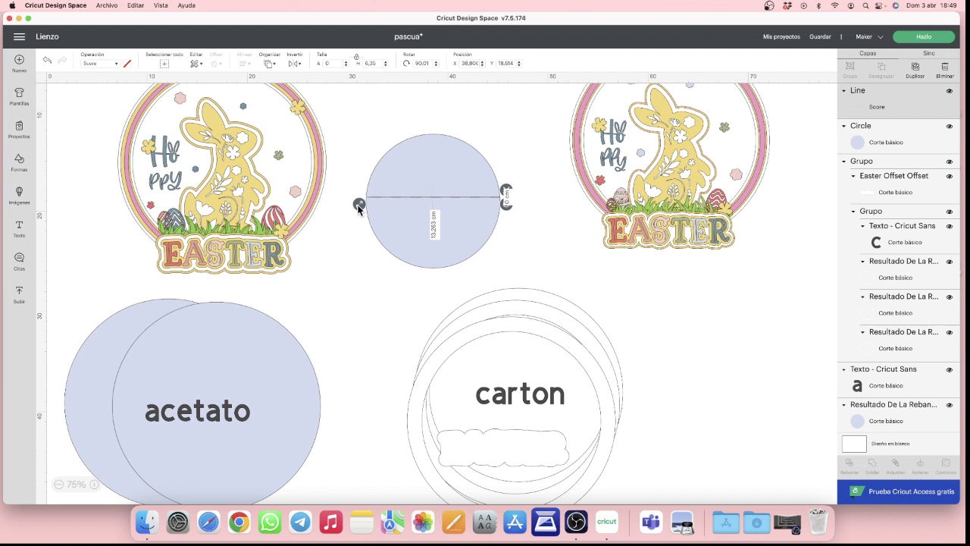
# Step: Centre the score line and the circle vertically on each other and attach them
pyautogui.click(399, 119)
pyautogui.moveTo(400, 118); pyautogui.dragTo(475, 247)
pyautogui.click(244, 64)
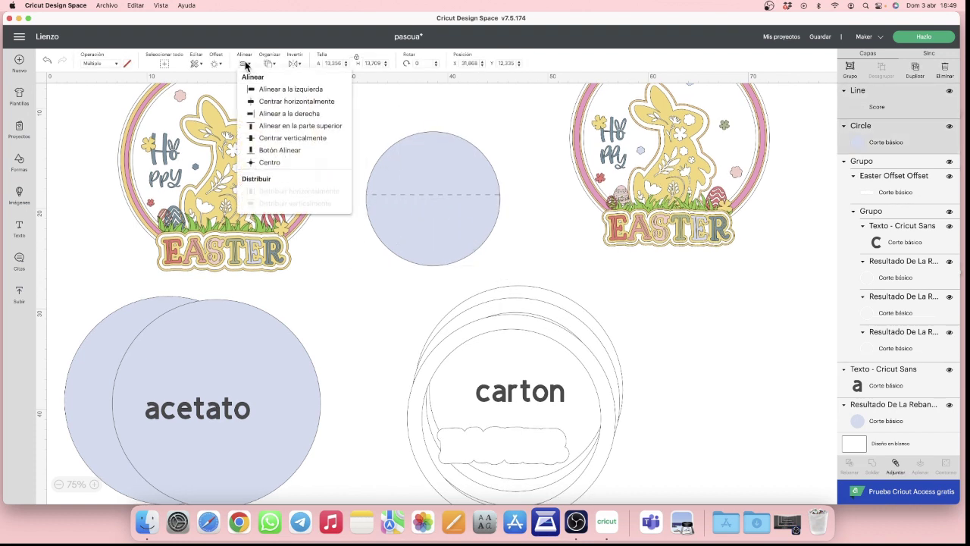
pyautogui.click(294, 138)
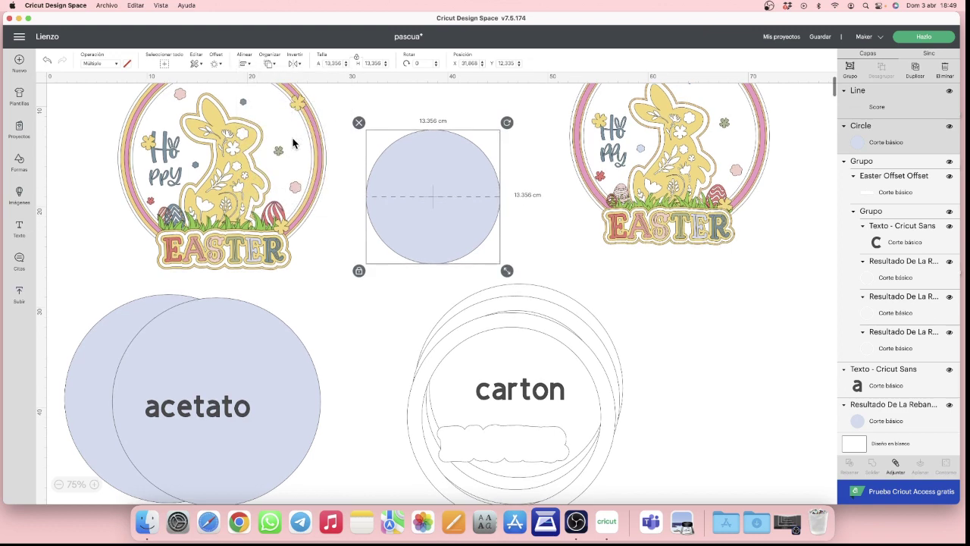
pyautogui.scroll(1, 295, 143)
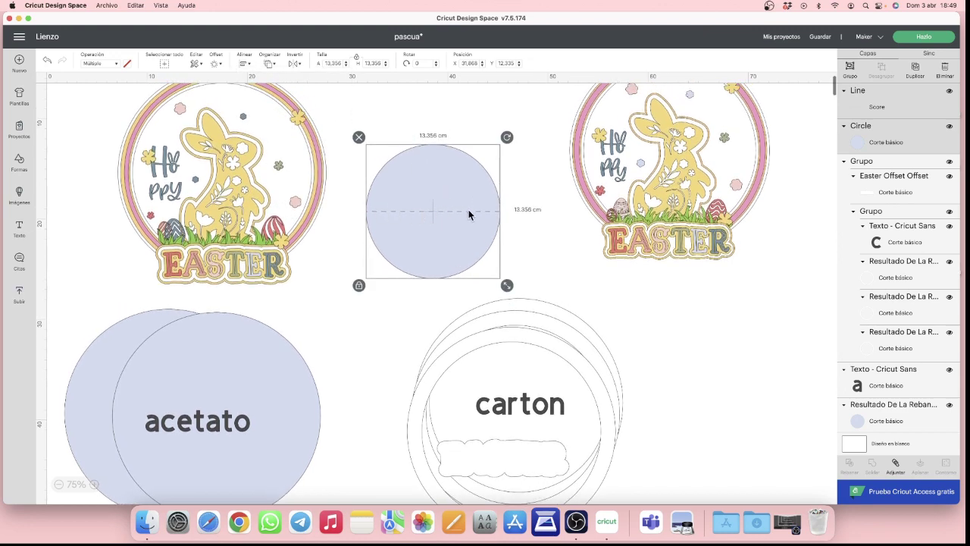
pyautogui.scroll(1, 460, 216)
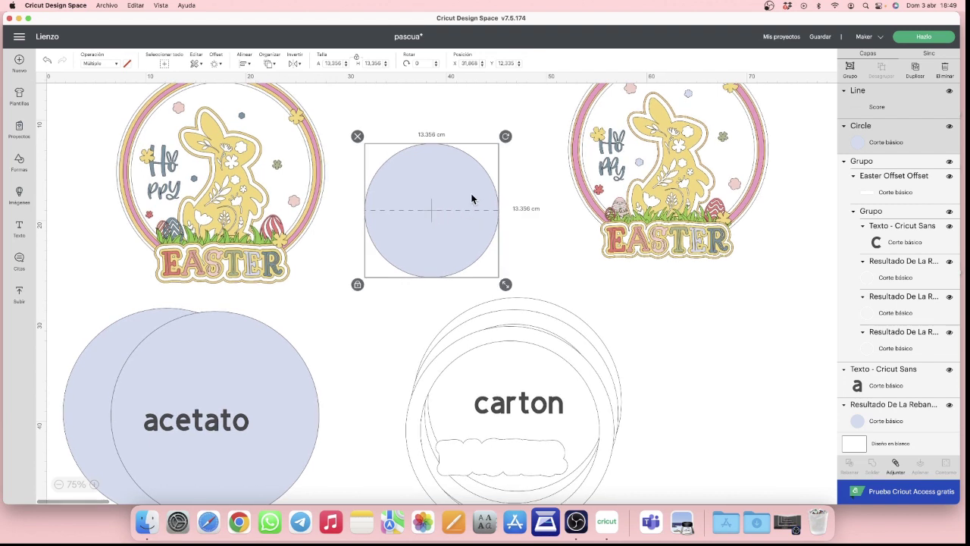
pyautogui.scroll(1, 472, 201)
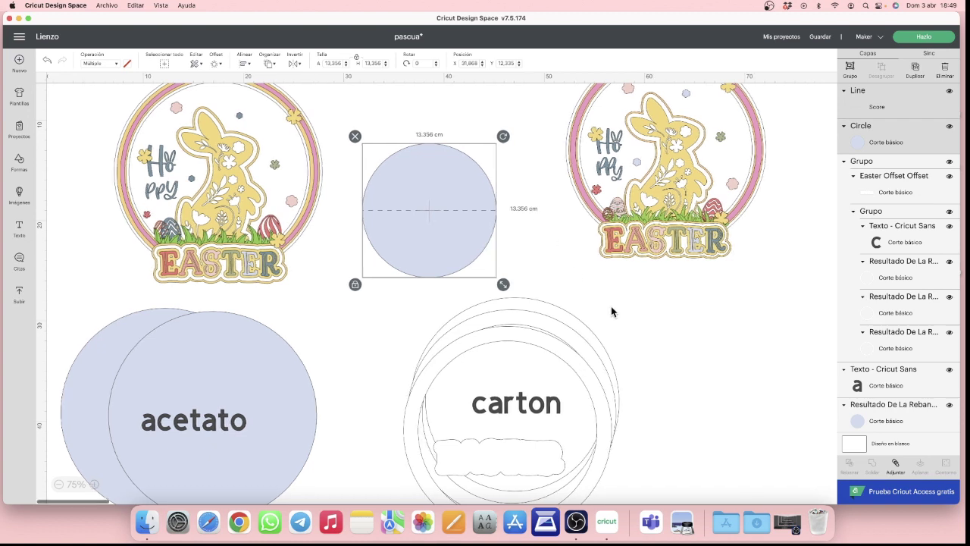
pyautogui.click(896, 465)
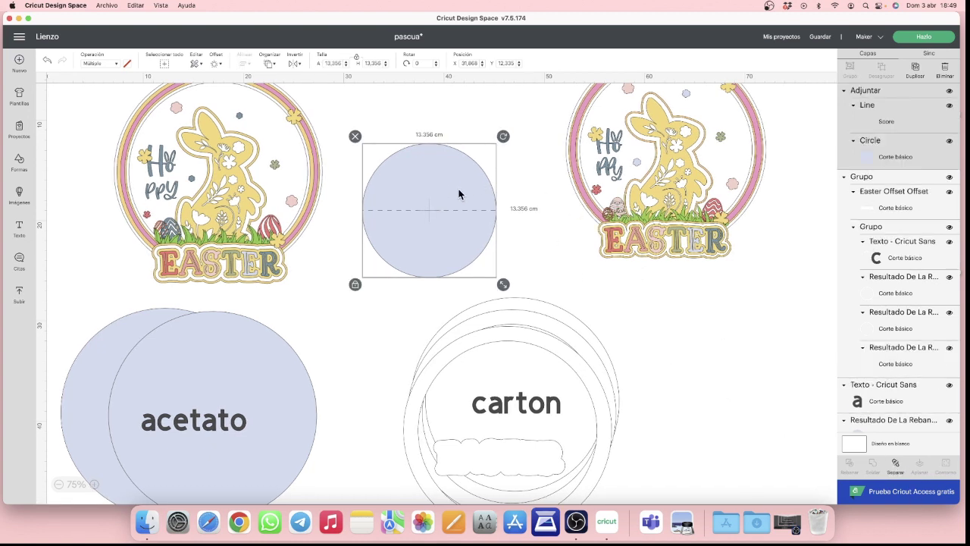
# Step: Move the attached circle with its score line onto the lower part of the acetato discs
pyautogui.scroll(-1, 452, 163)
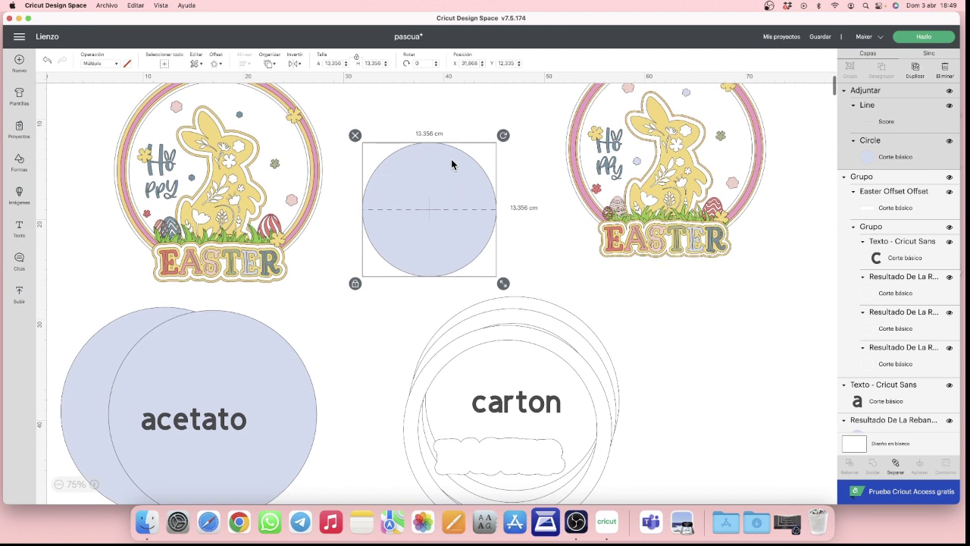
pyautogui.scroll(-1, 452, 164)
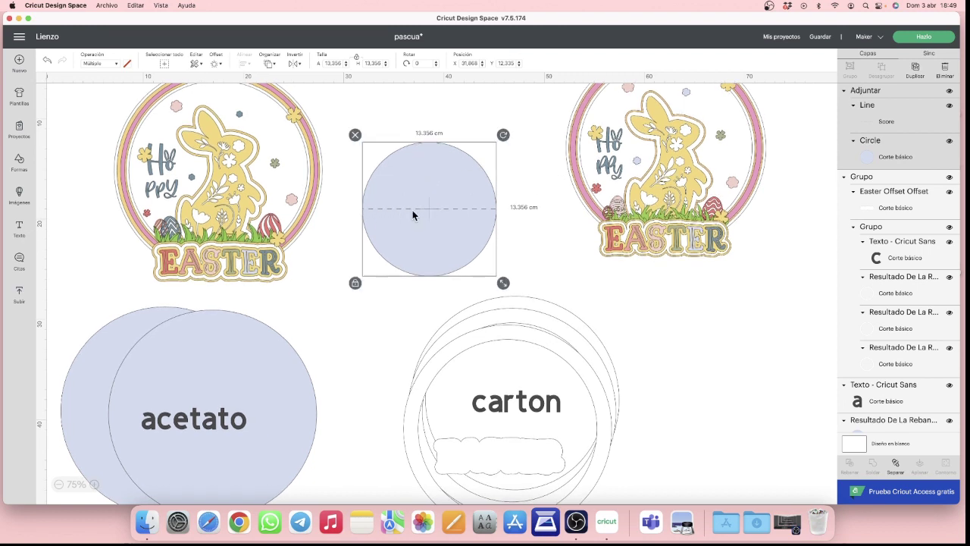
pyautogui.moveTo(460, 156); pyautogui.dragTo(167, 457)
pyautogui.scroll(-2, 168, 457)
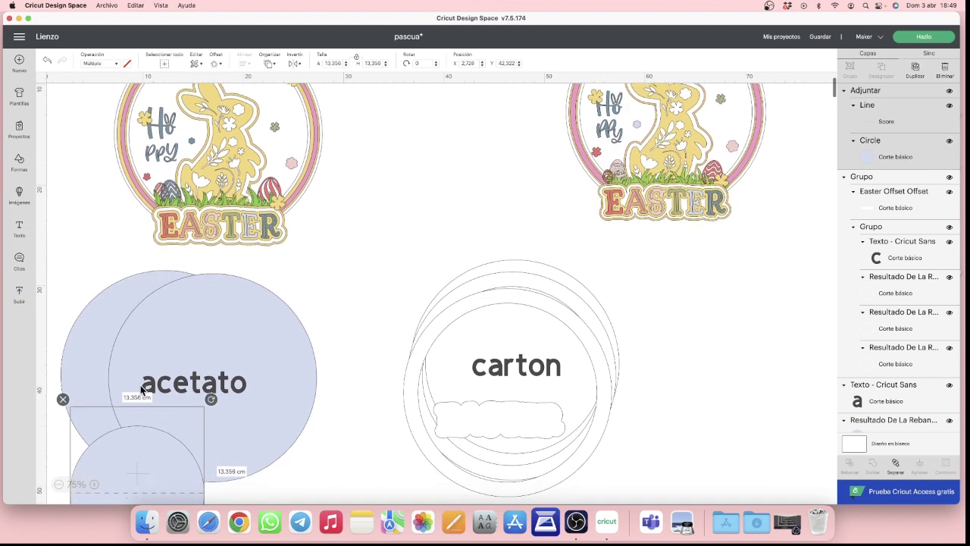
pyautogui.scroll(-3, 140, 385)
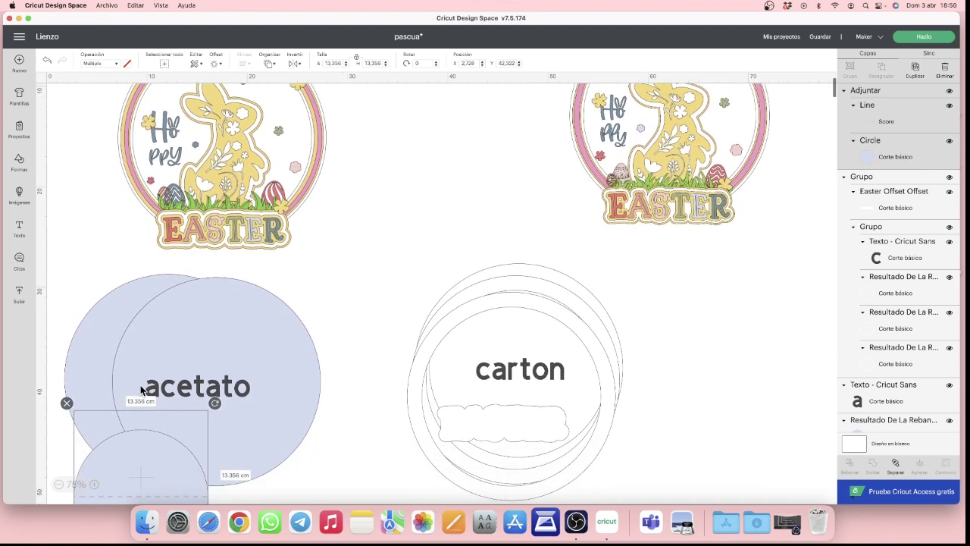
pyautogui.scroll(4, 141, 390)
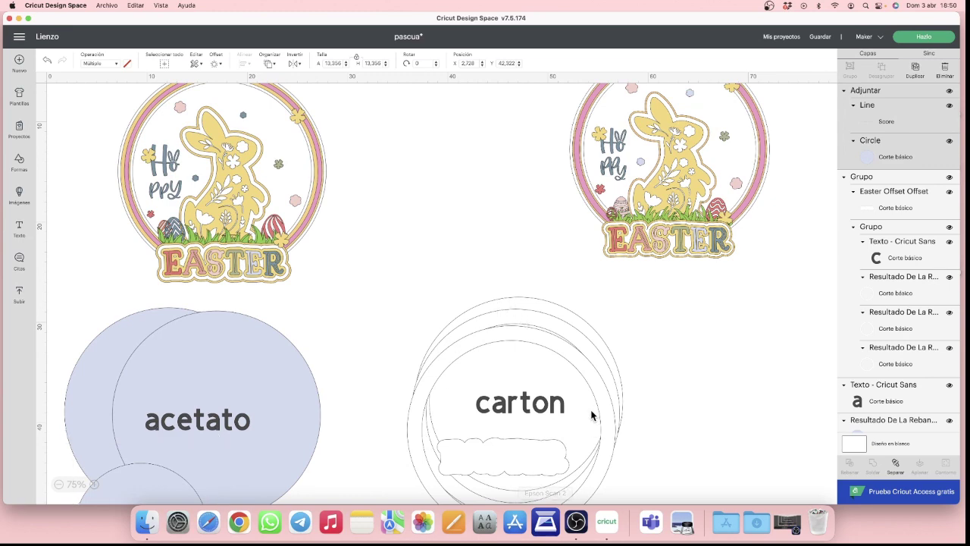
pyautogui.scroll(4, 530, 352)
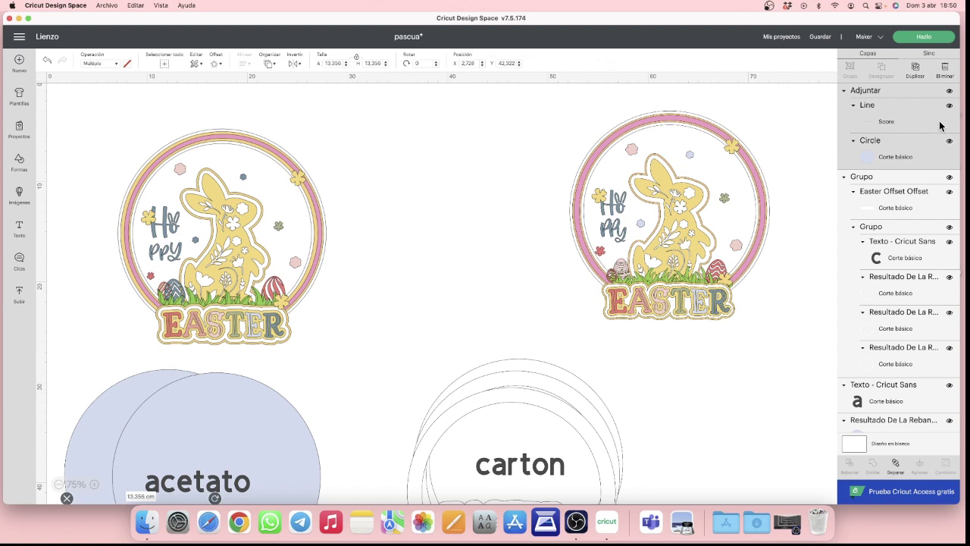
# Step: Send the pascua project to mat preparation and look over the list of mats
pyautogui.click(705, 191)
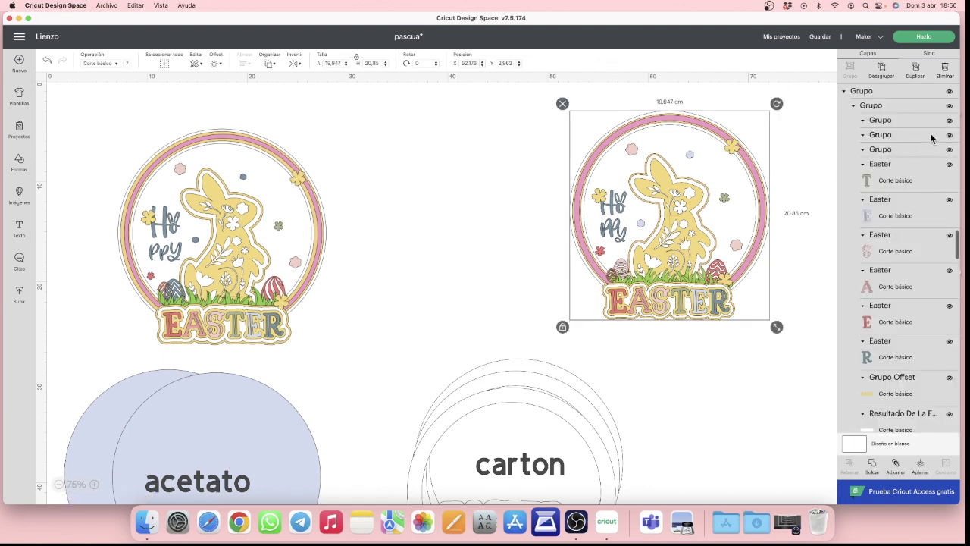
pyautogui.click(923, 36)
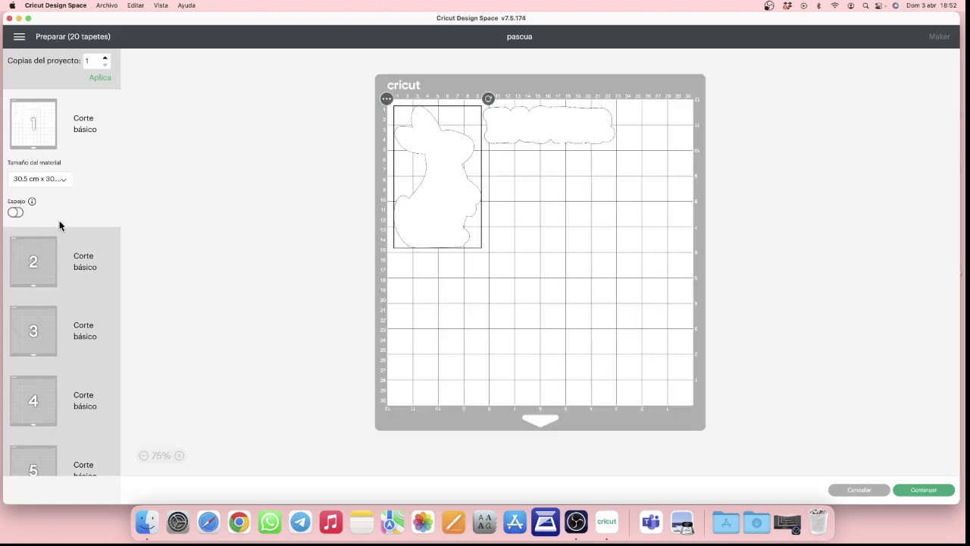
pyautogui.scroll(-5, 61, 272)
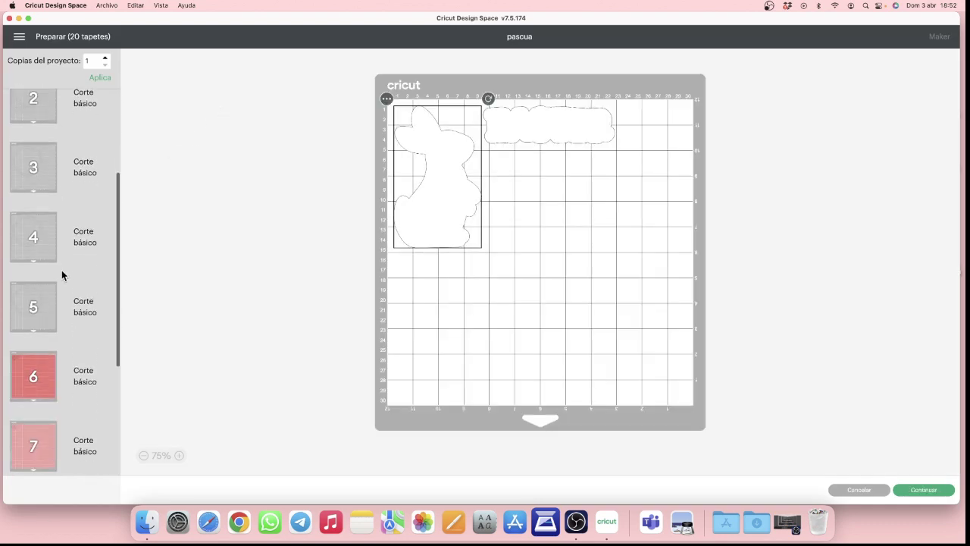
pyautogui.scroll(5, 61, 275)
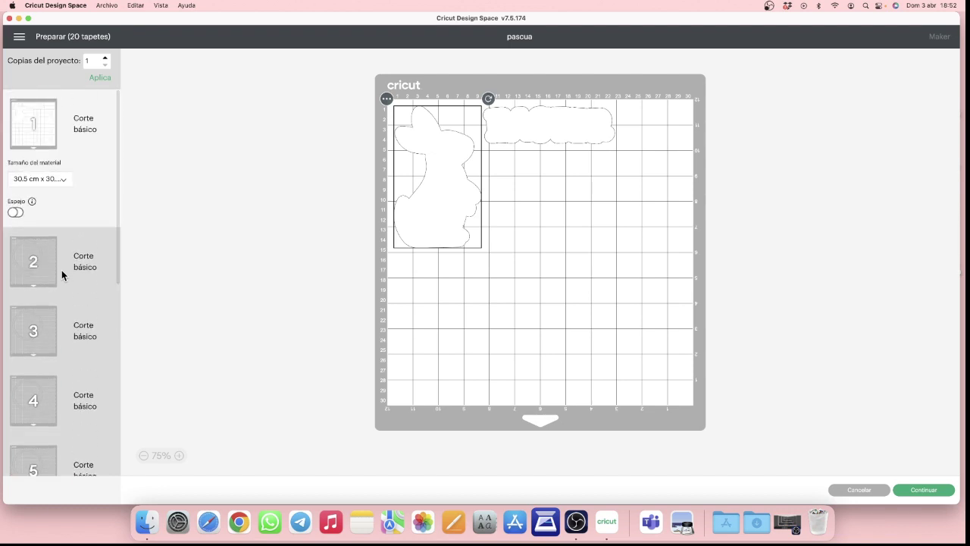
pyautogui.scroll(1, 61, 270)
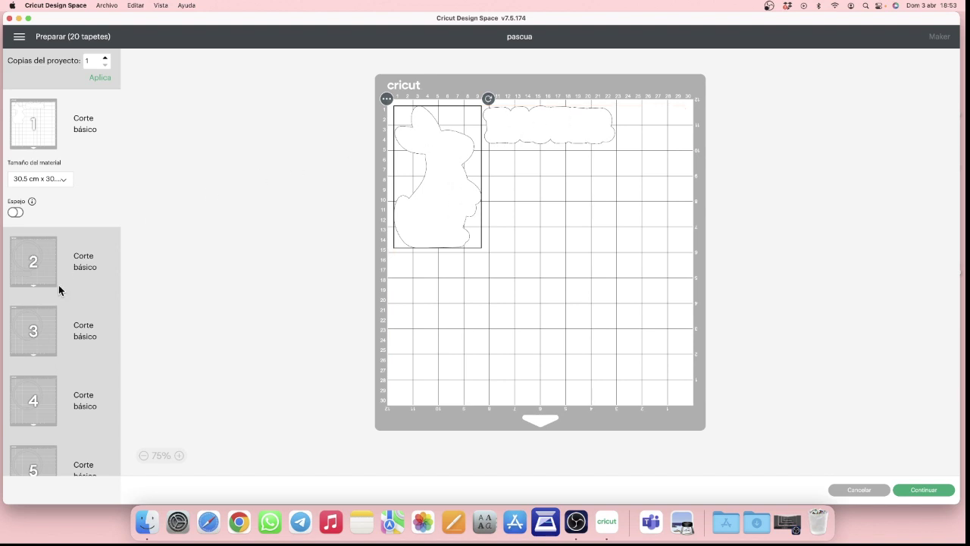
pyautogui.scroll(-2, 58, 288)
# Step: Preview the grey cardboard pieces on mats 2 to 5
pyautogui.click(33, 195)
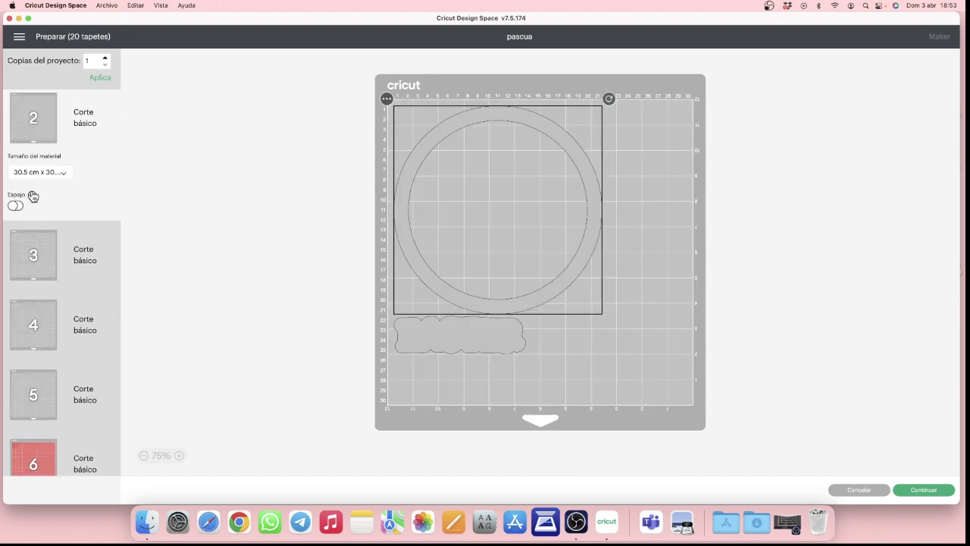
pyautogui.click(43, 266)
pyautogui.click(53, 334)
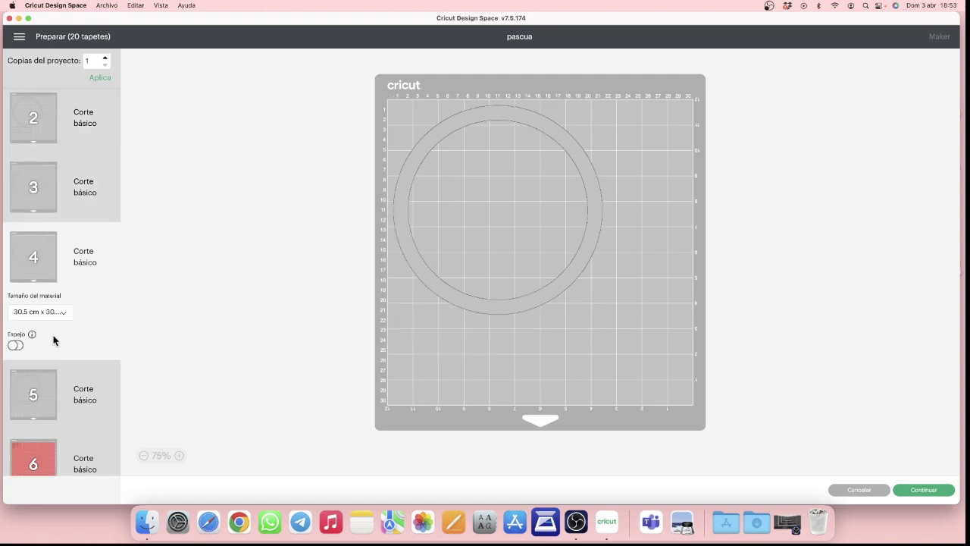
pyautogui.click(37, 389)
pyautogui.scroll(2, 46, 223)
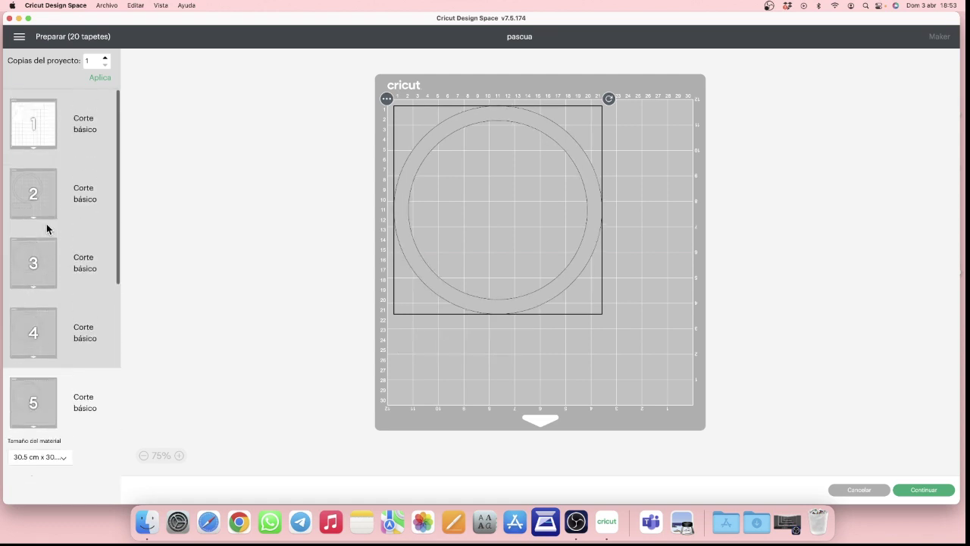
# Step: Preview the red, pink and orange pieces on mats 6 to 9
pyautogui.scroll(-1, 46, 223)
pyautogui.scroll(-6, 46, 224)
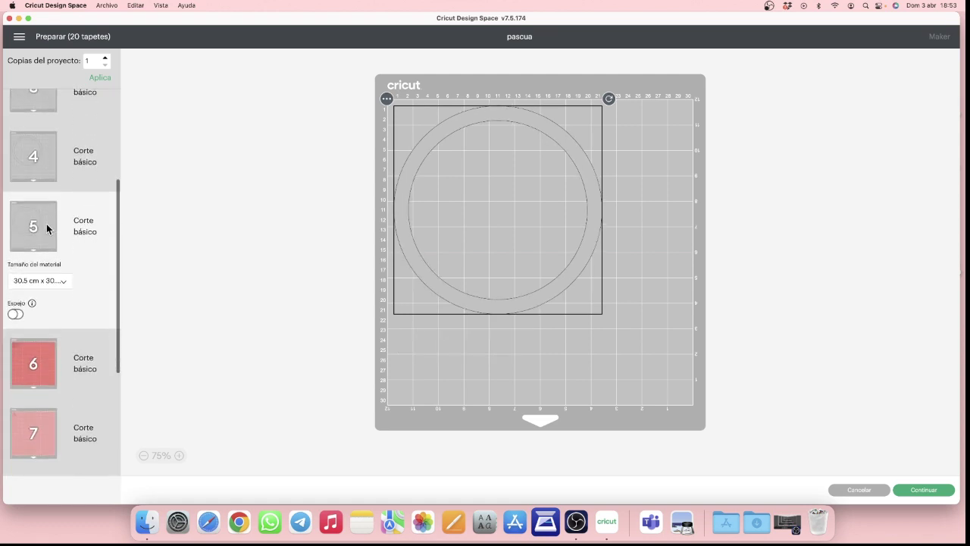
pyautogui.click(44, 193)
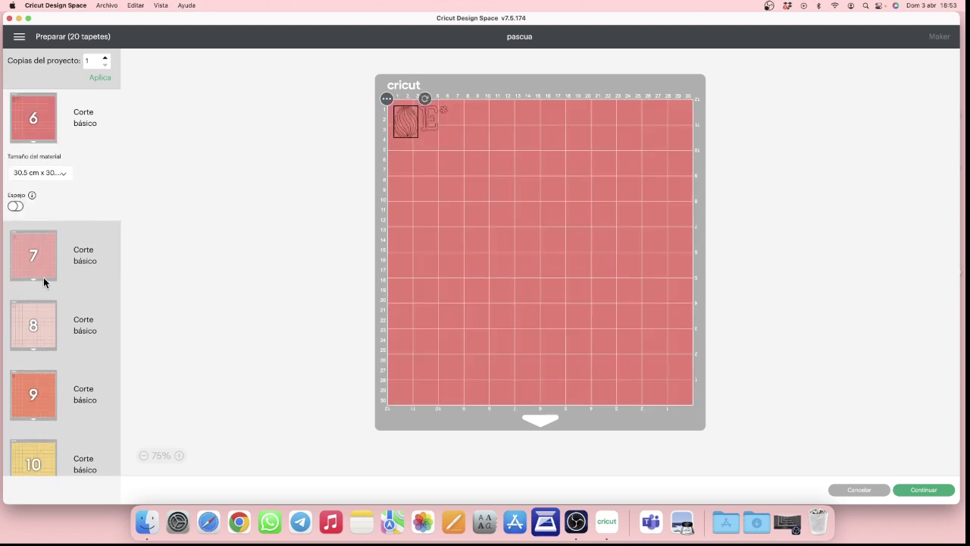
pyautogui.click(44, 266)
pyautogui.click(43, 341)
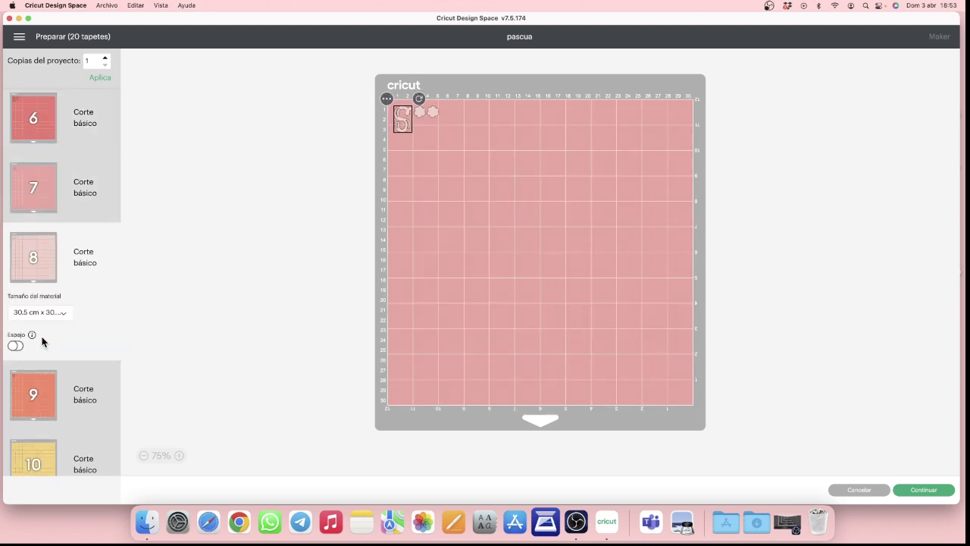
pyautogui.click(44, 401)
# Step: Preview the yellow ring, bunny and lettering layers on mats 10 to 12
pyautogui.scroll(-1, 44, 407)
pyautogui.scroll(-3, 44, 402)
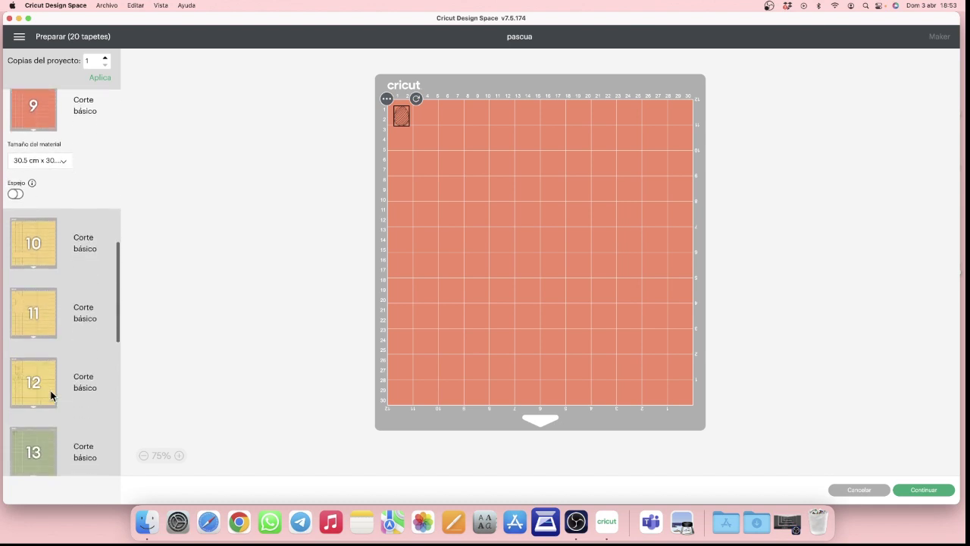
pyautogui.click(41, 250)
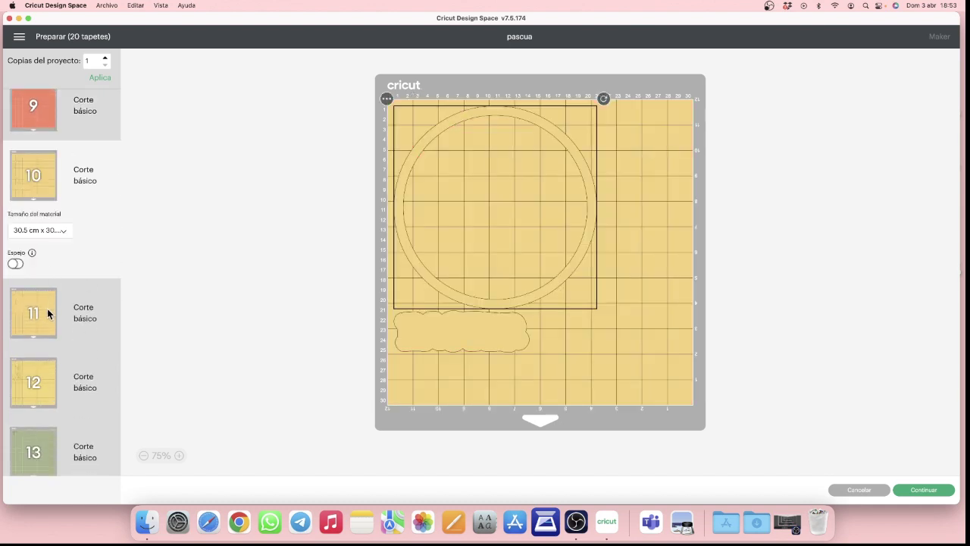
pyautogui.click(49, 312)
pyautogui.click(42, 373)
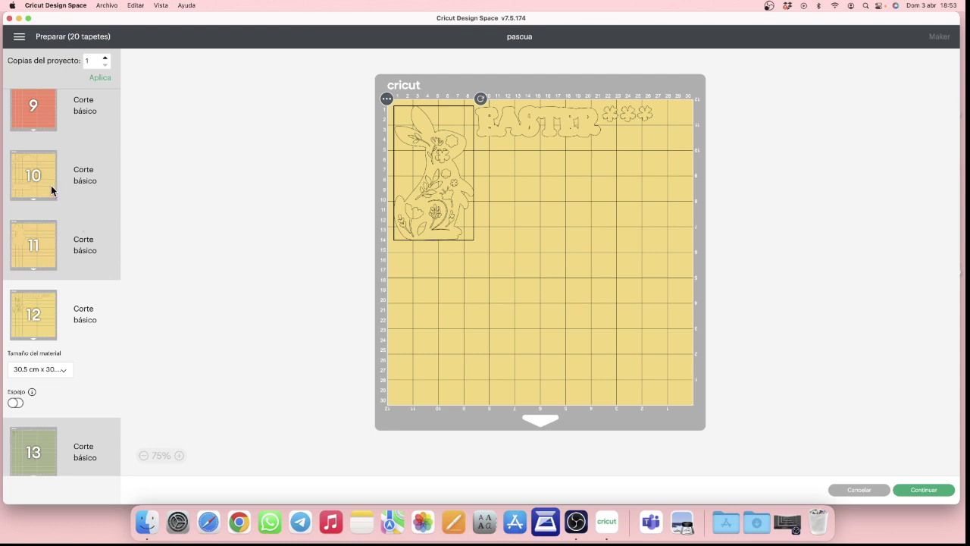
pyautogui.click(47, 243)
# Step: Preview the light blue acetate circles on mats 17 to 19, including the scored one
pyautogui.scroll(-10, 47, 324)
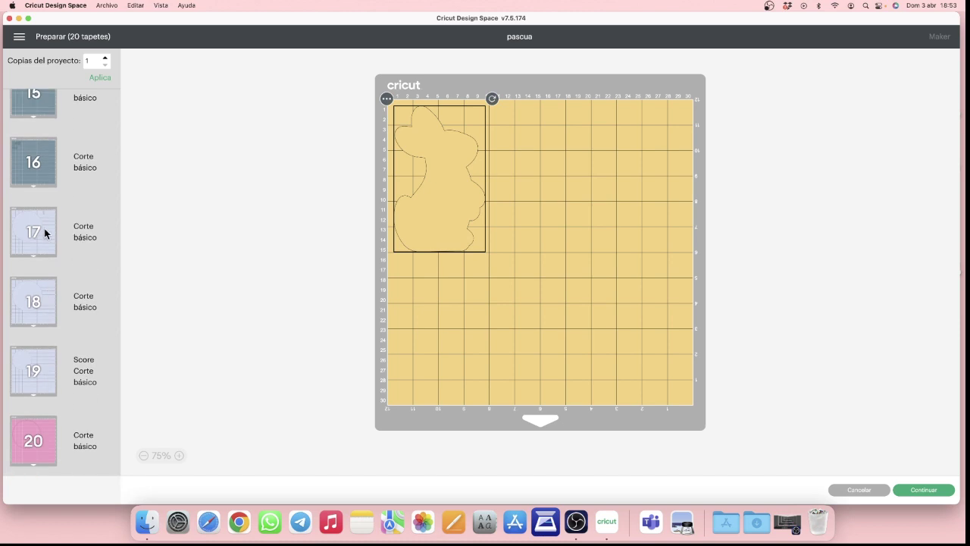
pyautogui.click(45, 233)
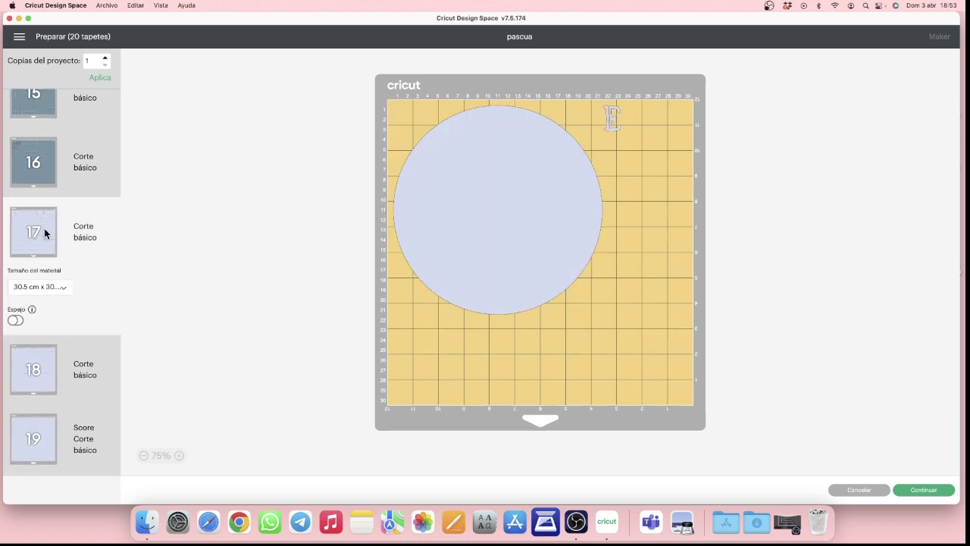
pyautogui.click(50, 367)
pyautogui.click(45, 438)
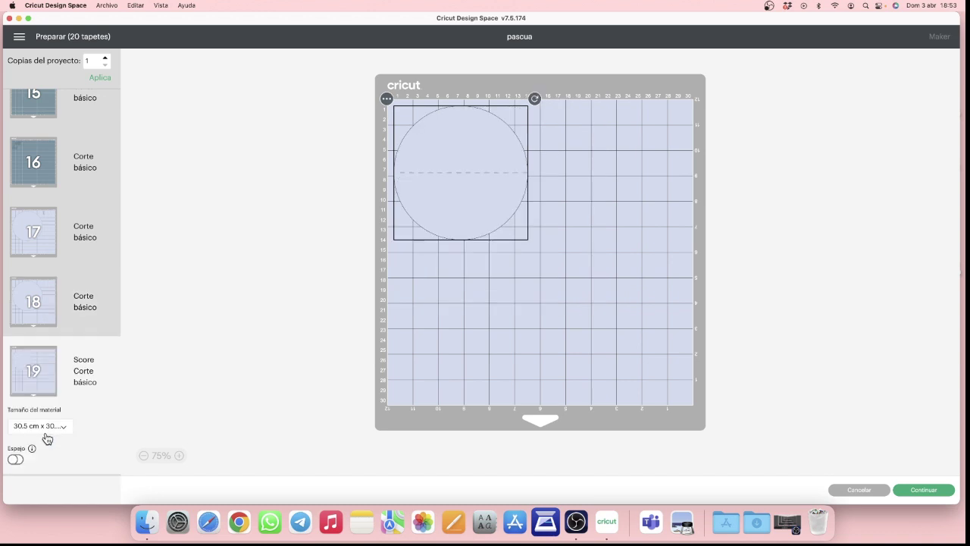
# Step: Set the base material for mat 2 to Cartón (1,5 mm)
pyautogui.scroll(15, 39, 350)
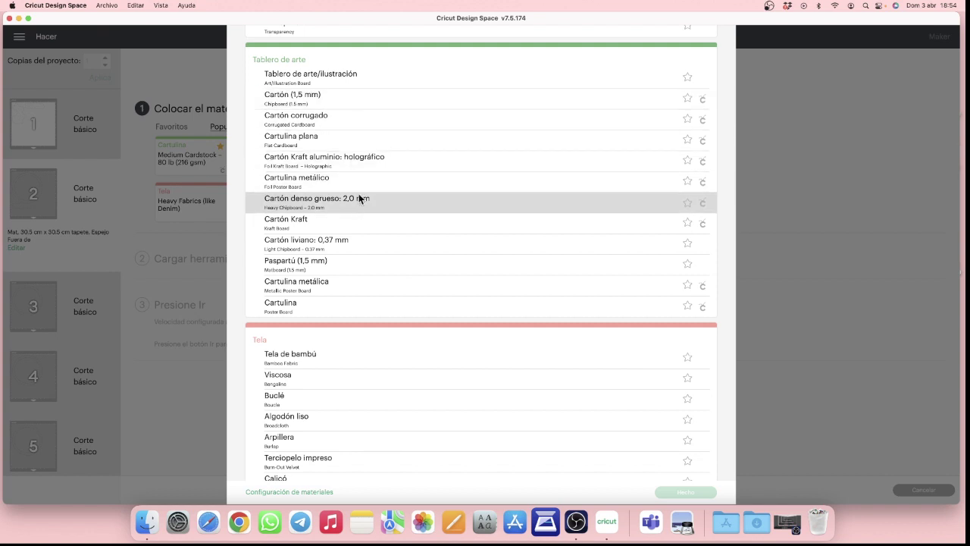
pyautogui.click(308, 98)
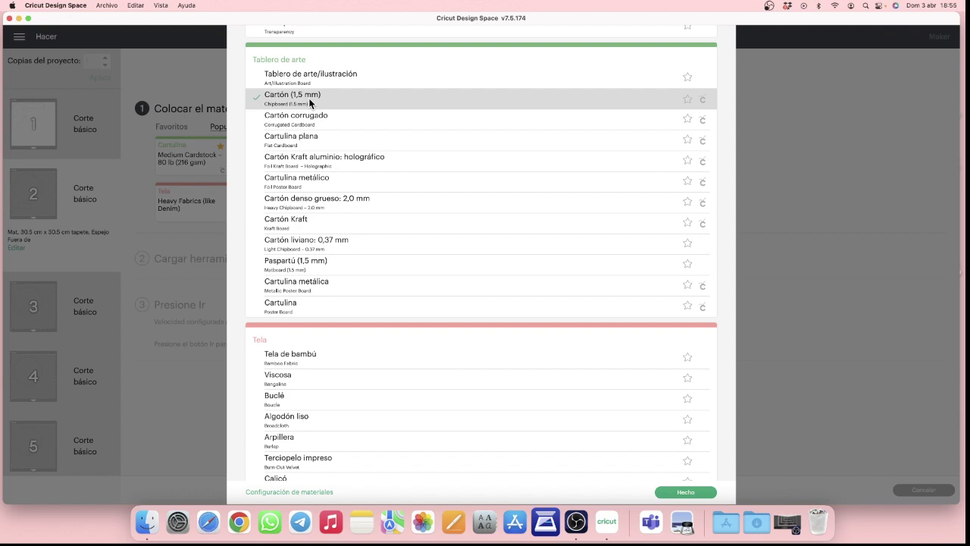
pyautogui.click(685, 493)
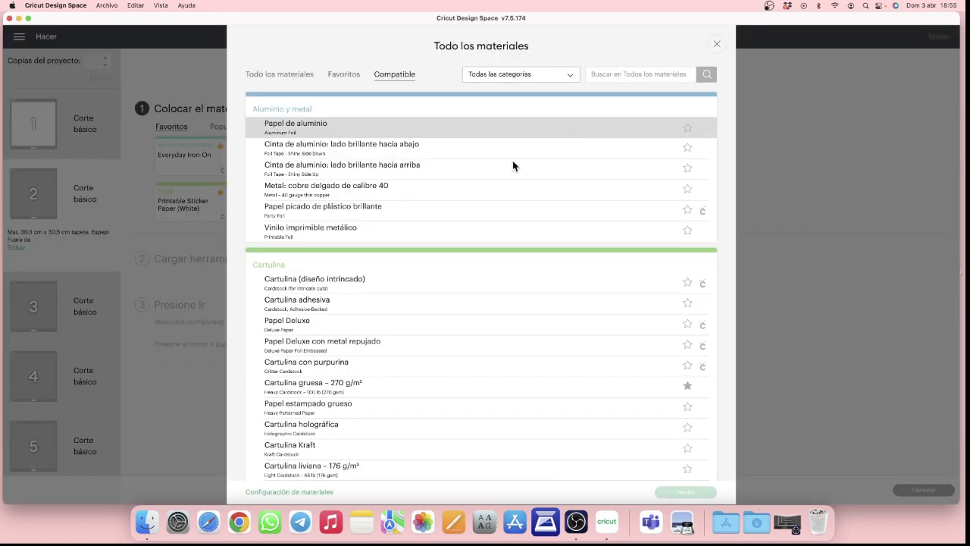
# Step: Change the base material for mat 2 to Paspartú (1,5 mm) from the art board category
pyautogui.scroll(-15, 454, 230)
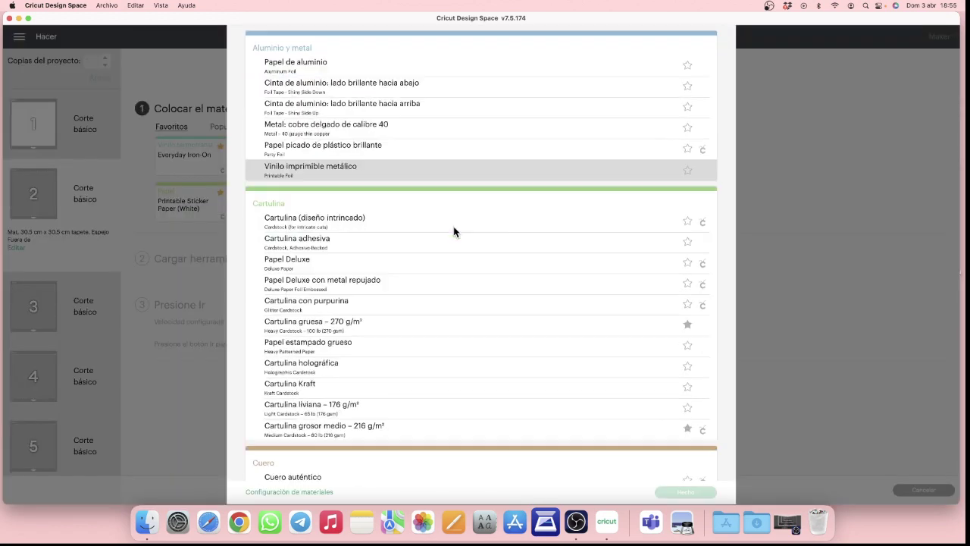
pyautogui.scroll(-20, 454, 228)
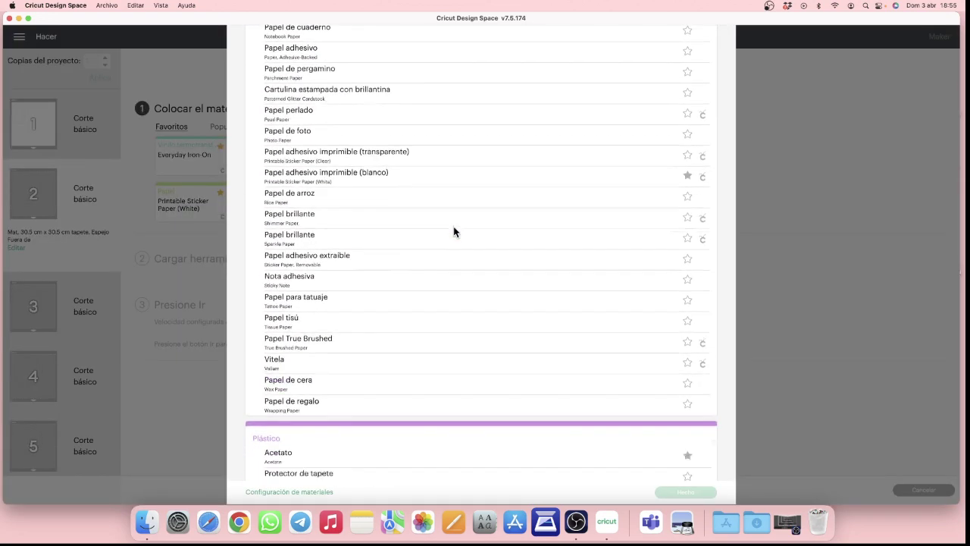
pyautogui.scroll(3, 453, 228)
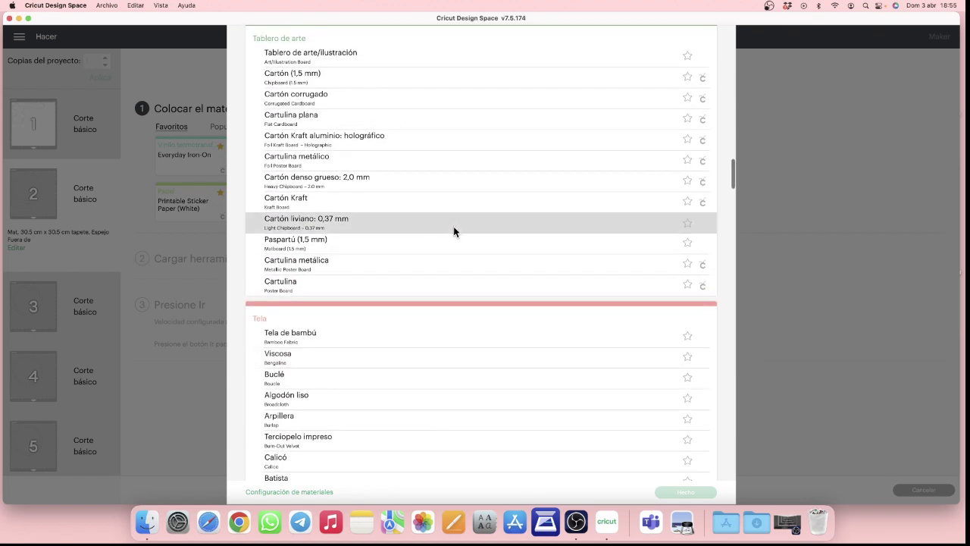
pyautogui.click(356, 247)
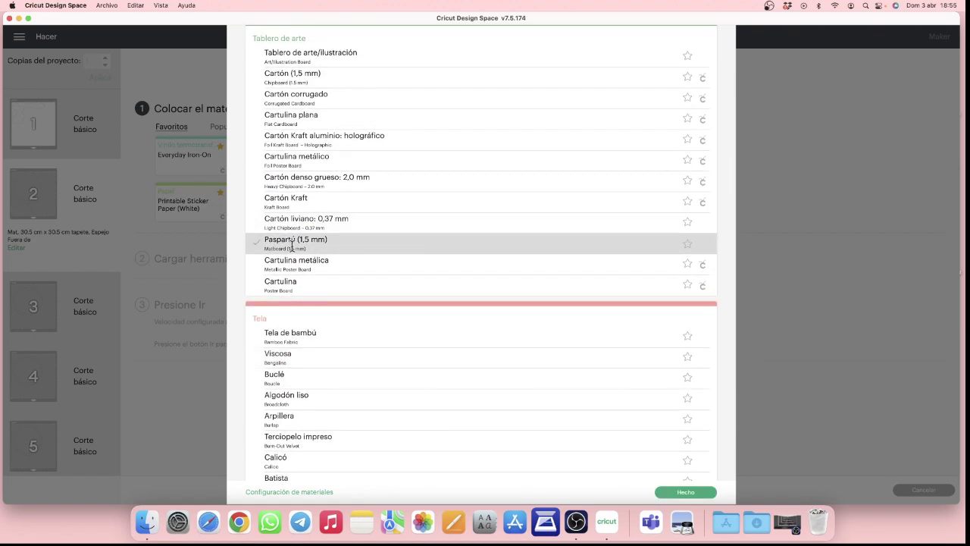
pyautogui.click(686, 492)
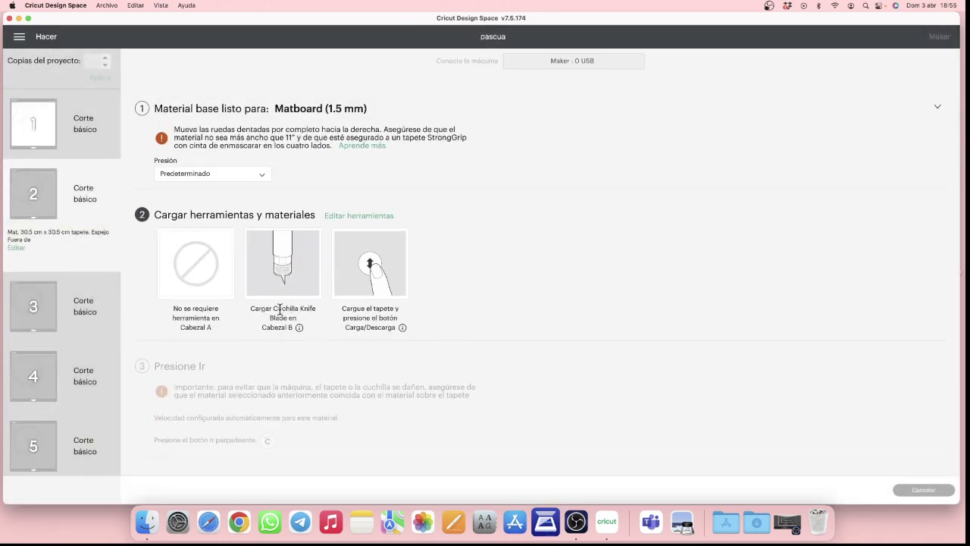
# Step: Switch the cutting tool for mat 2 to the deep-cut blade (Cuchilla de corte profundo)
pyautogui.click(363, 218)
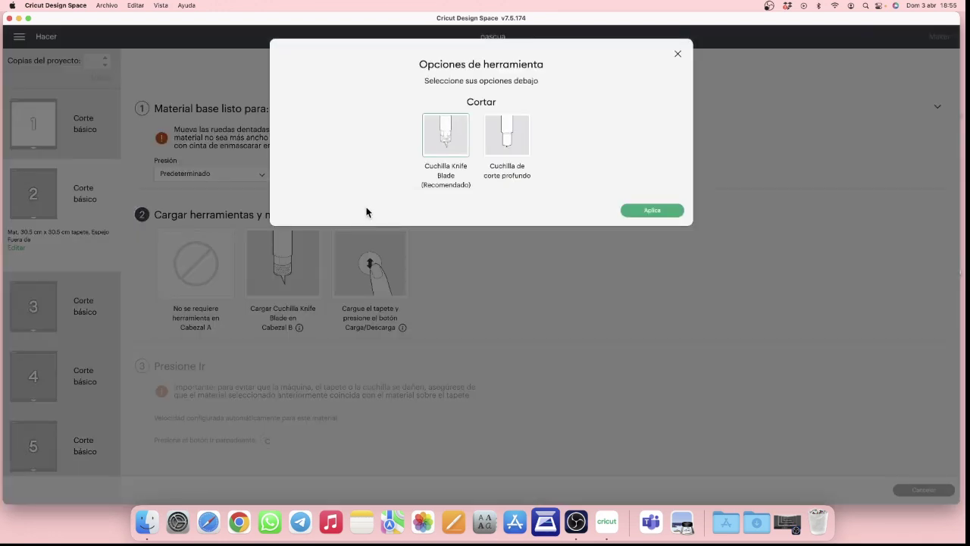
pyautogui.click(517, 135)
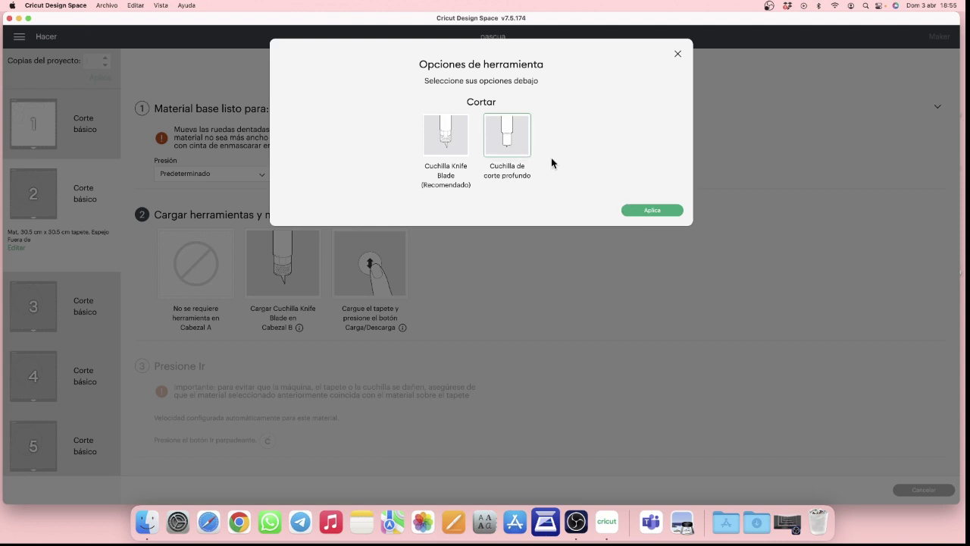
pyautogui.click(456, 142)
pyautogui.click(504, 140)
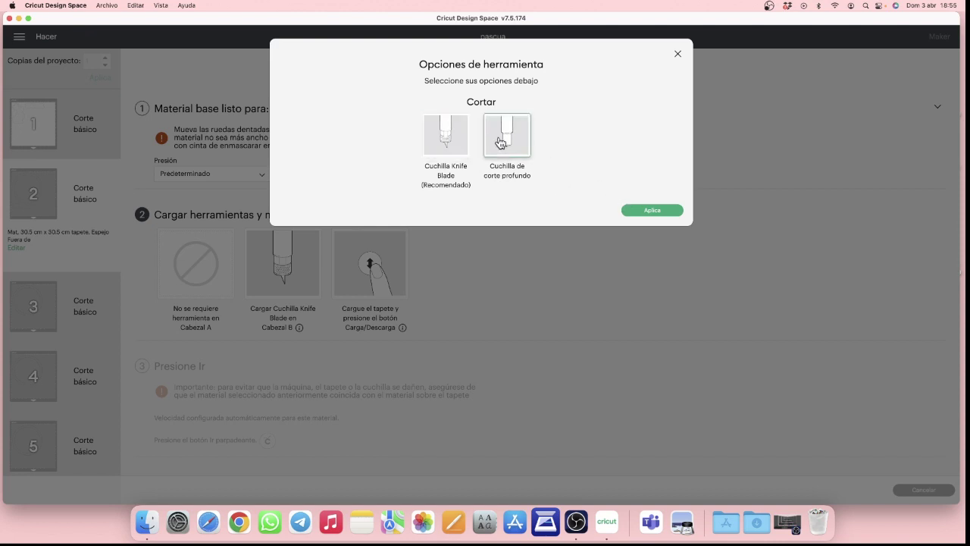
pyautogui.click(649, 211)
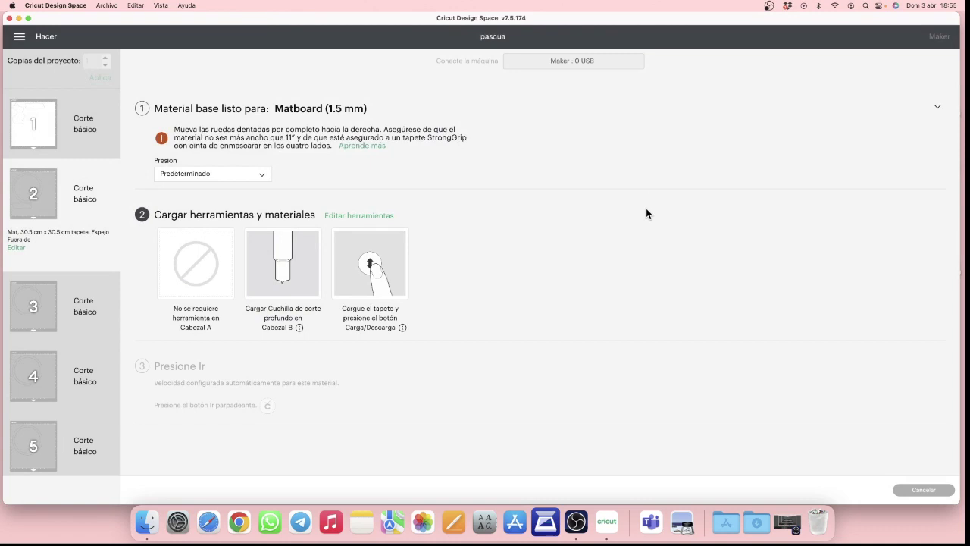
# Step: Choose Cartón (1,5 mm) from the full materials list as mat 2's base material in place of the matboard
pyautogui.click(314, 108)
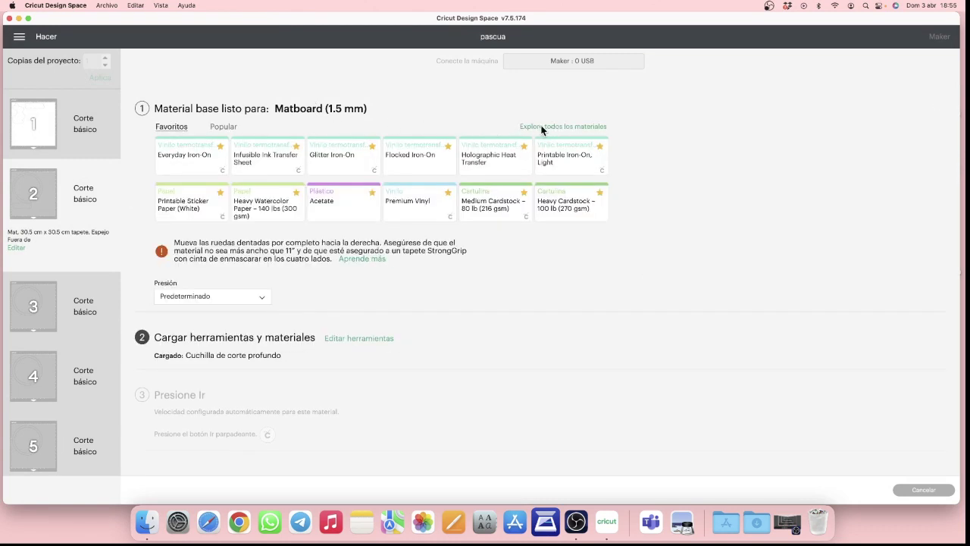
pyautogui.click(561, 130)
pyautogui.scroll(-10, 442, 204)
pyautogui.scroll(-15, 411, 233)
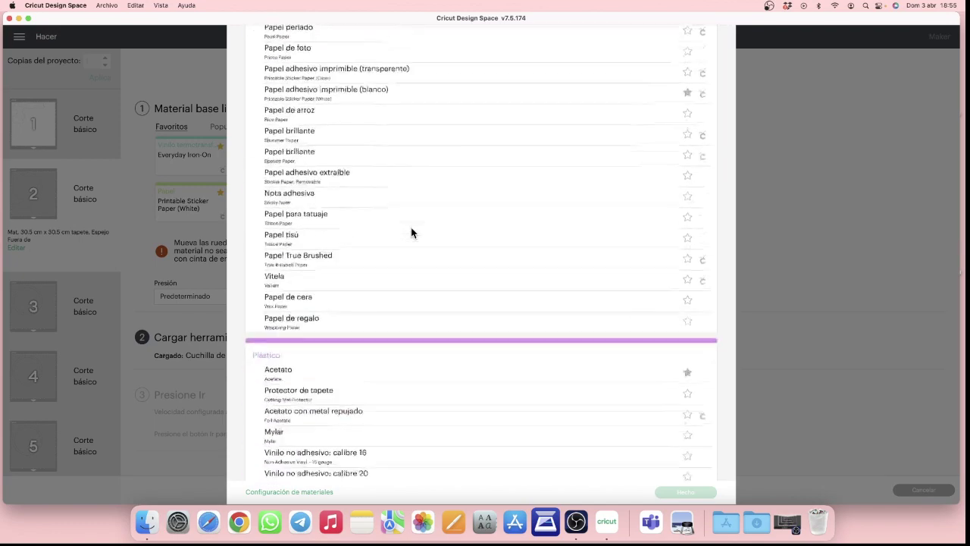
pyautogui.scroll(3, 411, 232)
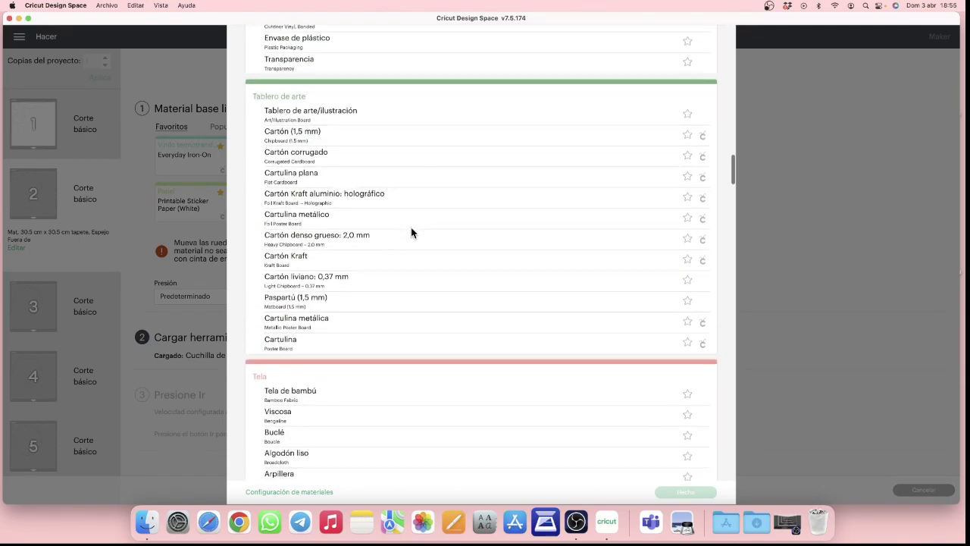
pyautogui.click(279, 135)
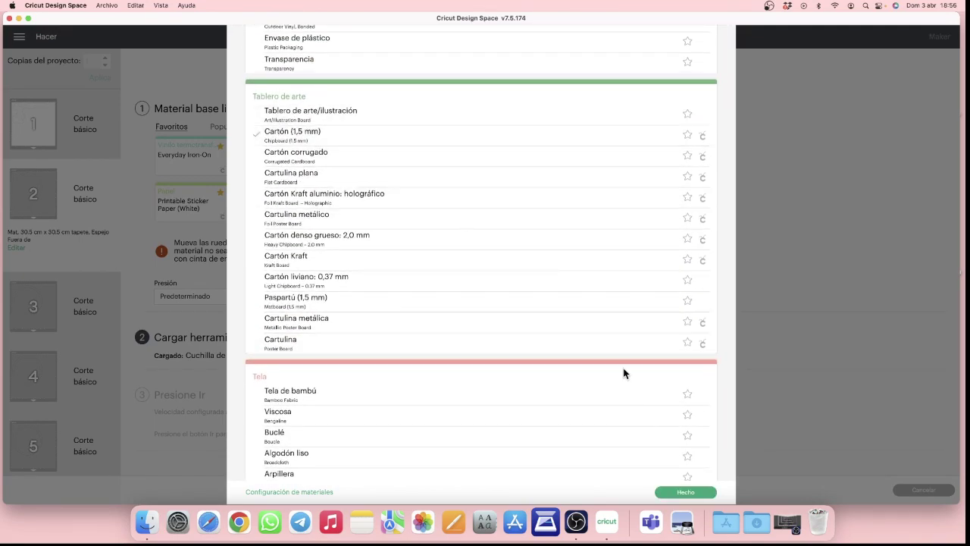
pyautogui.click(689, 491)
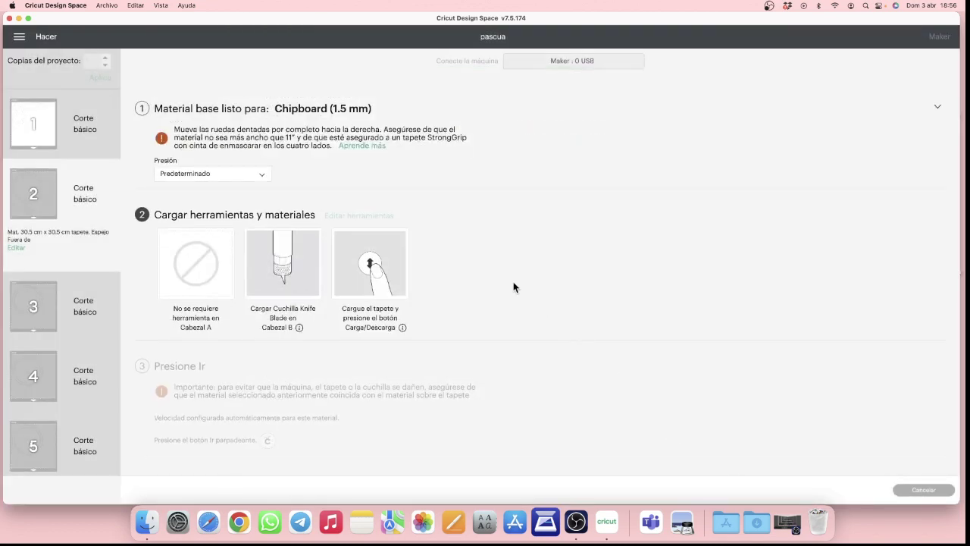